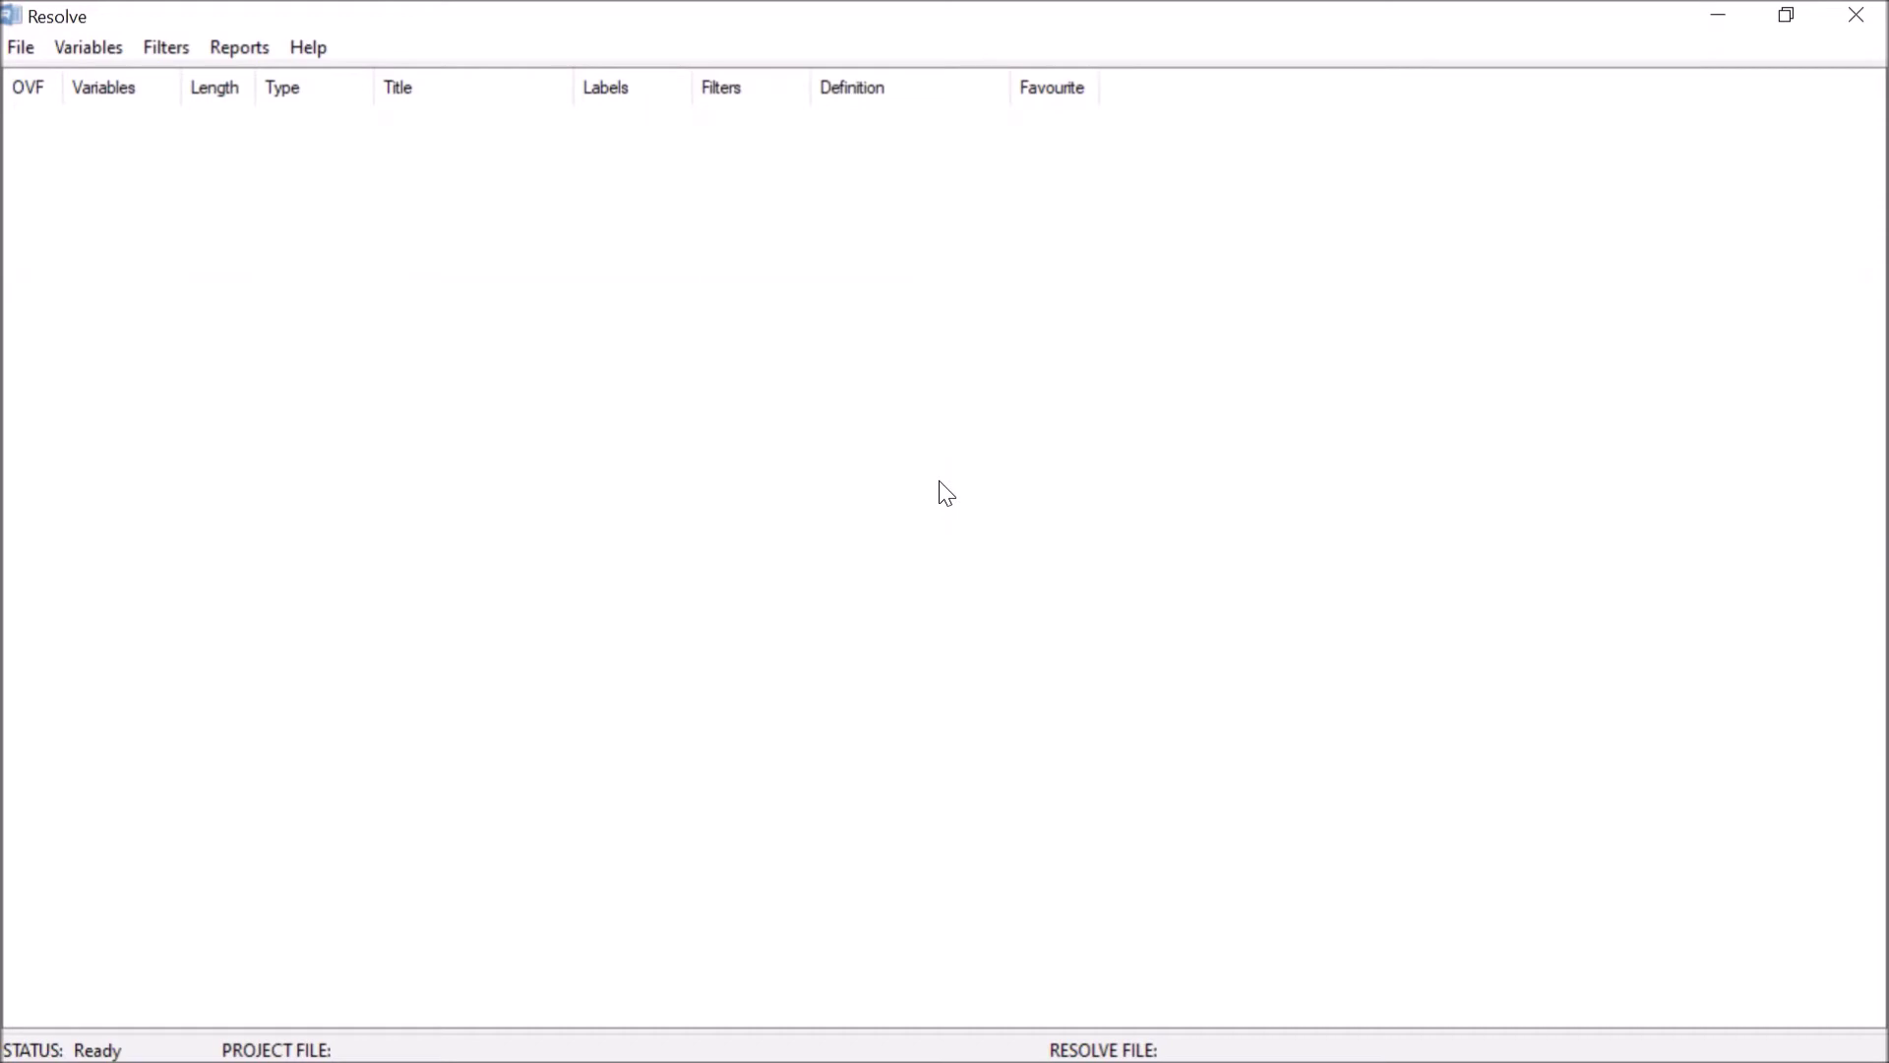
# Open the existing project mynewproject.db and reload its data from getstarted6 Reflect.qrf.
pyautogui.click(29, 48)
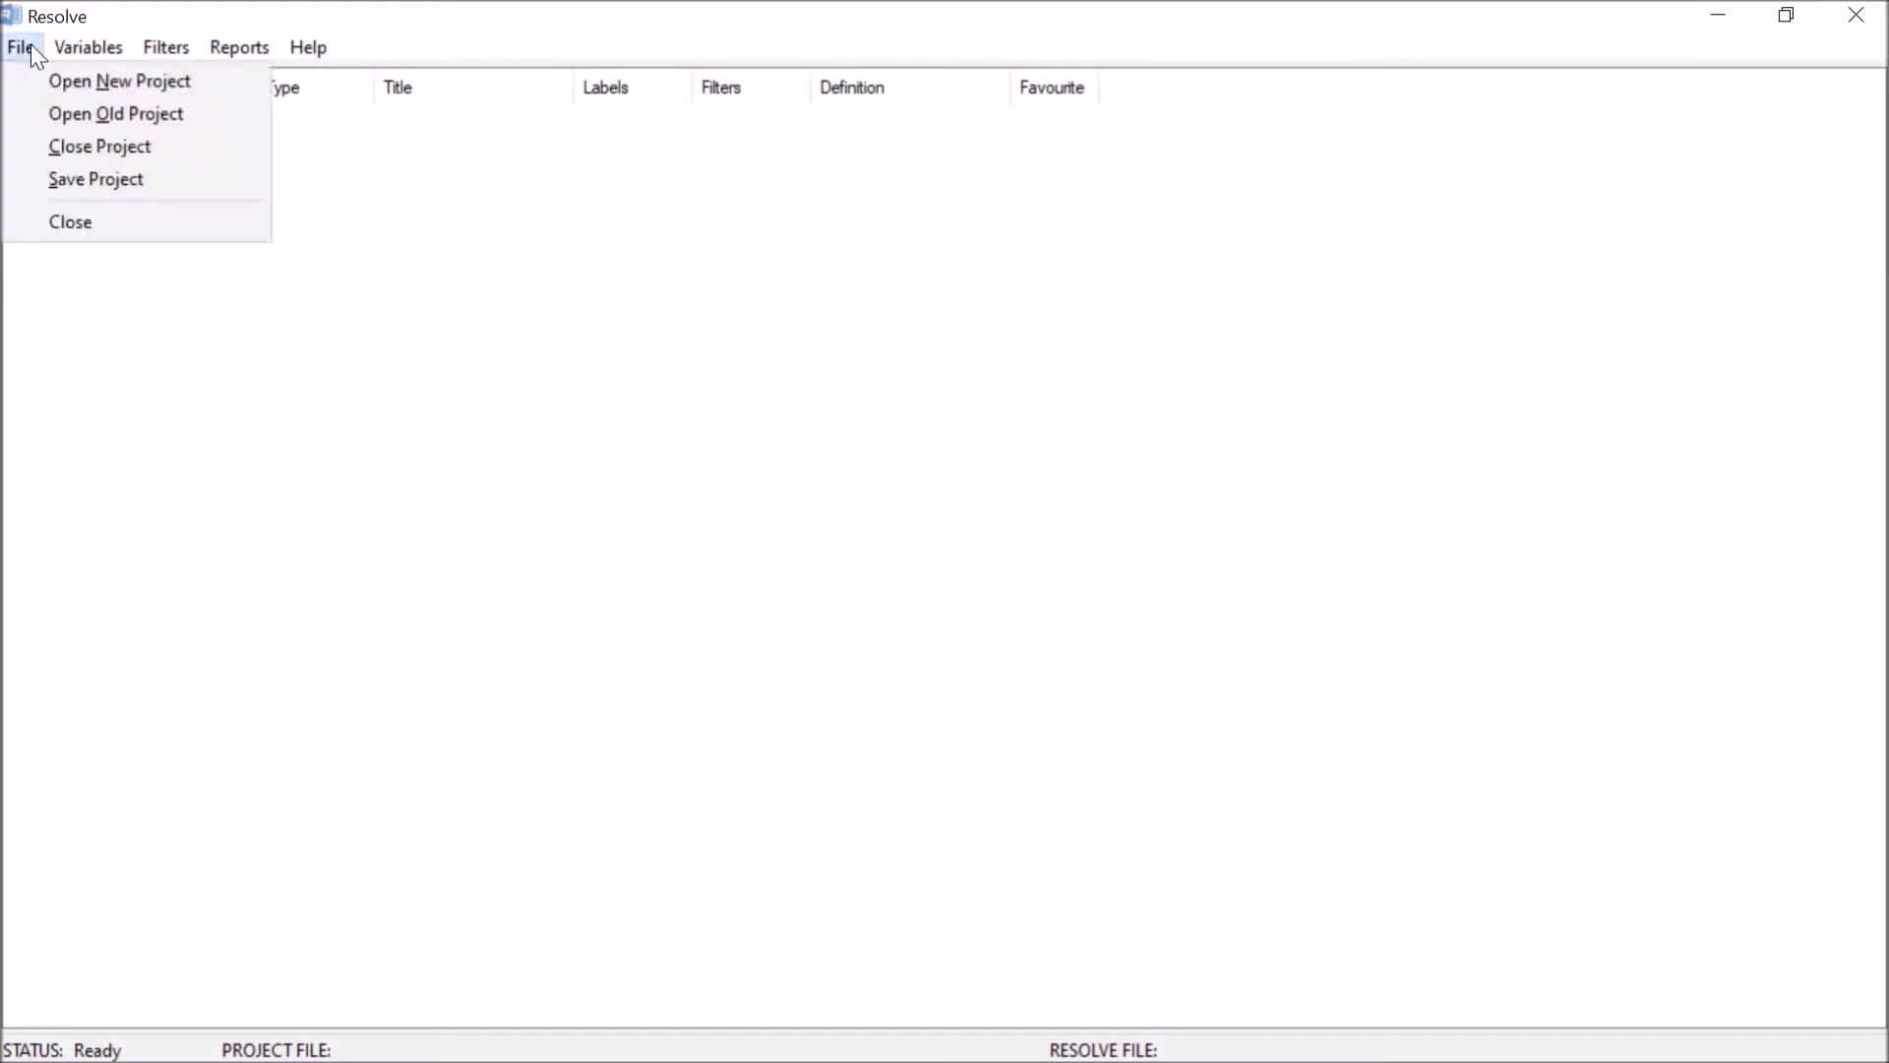
pyautogui.click(63, 112)
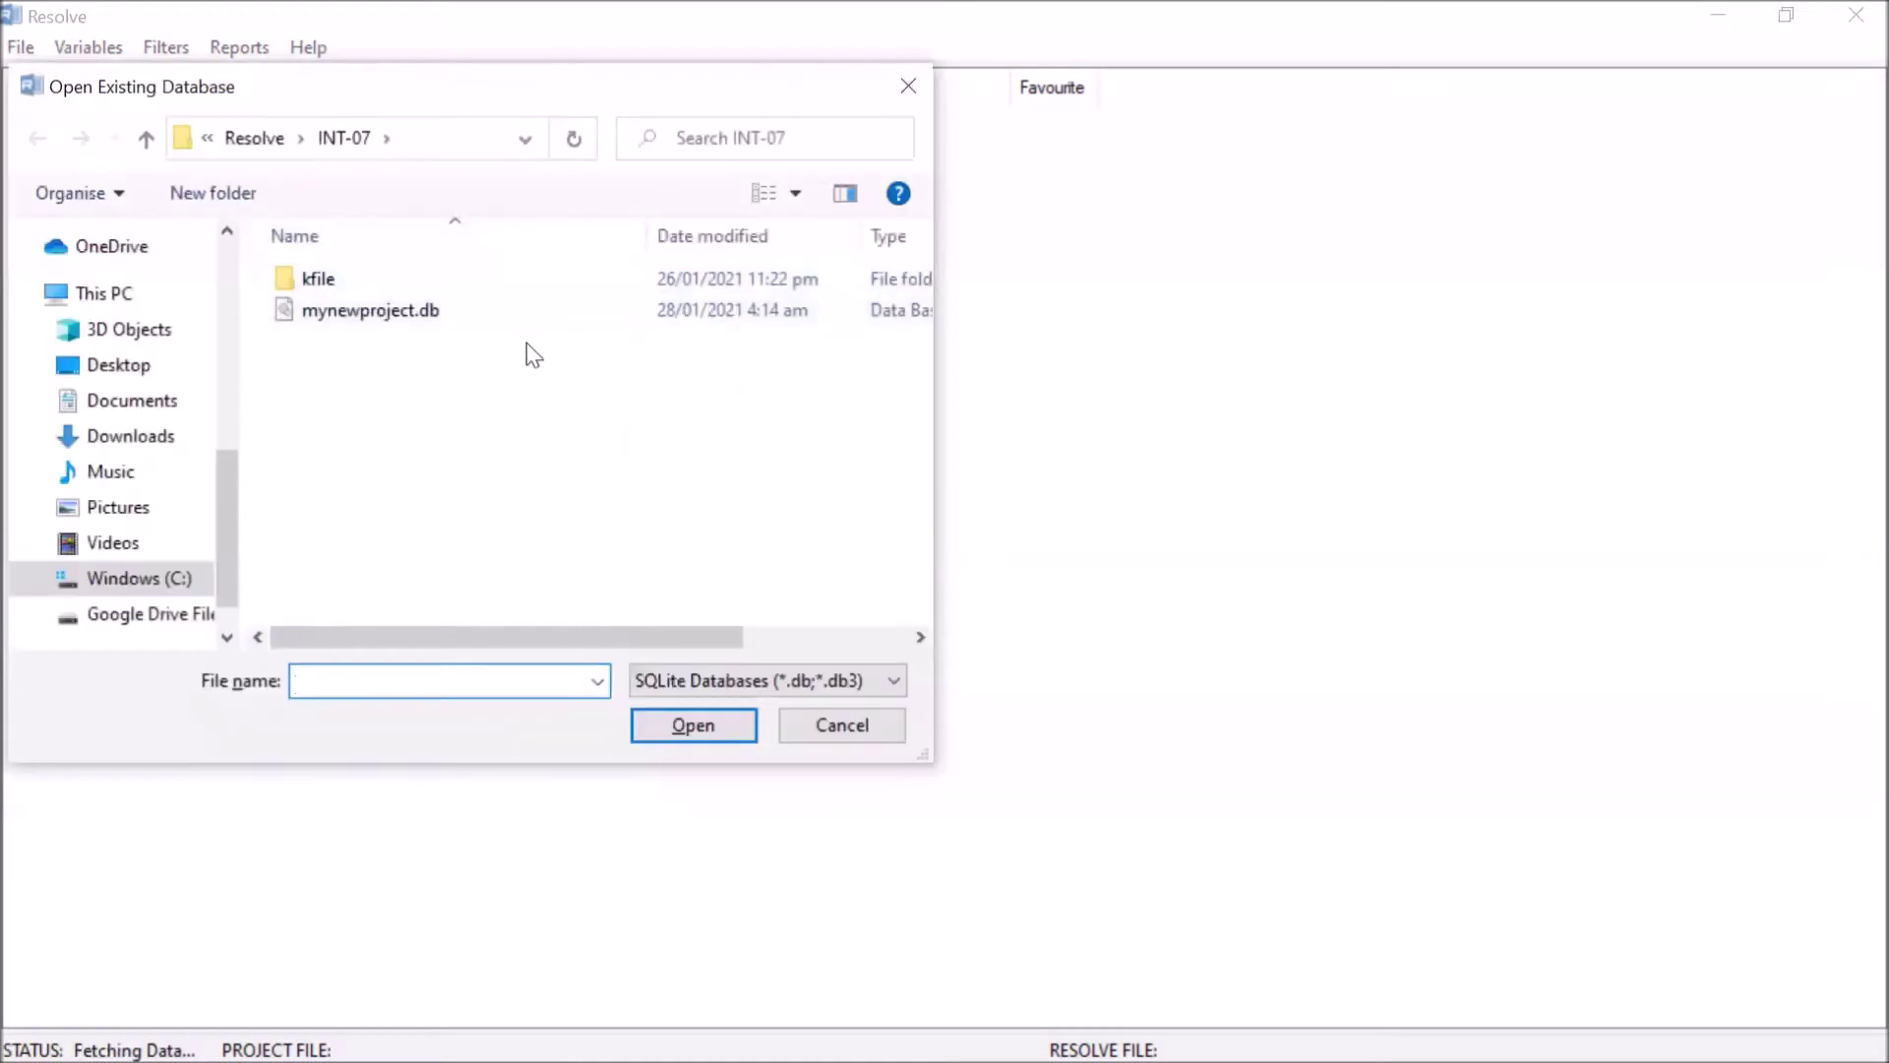
pyautogui.click(518, 307)
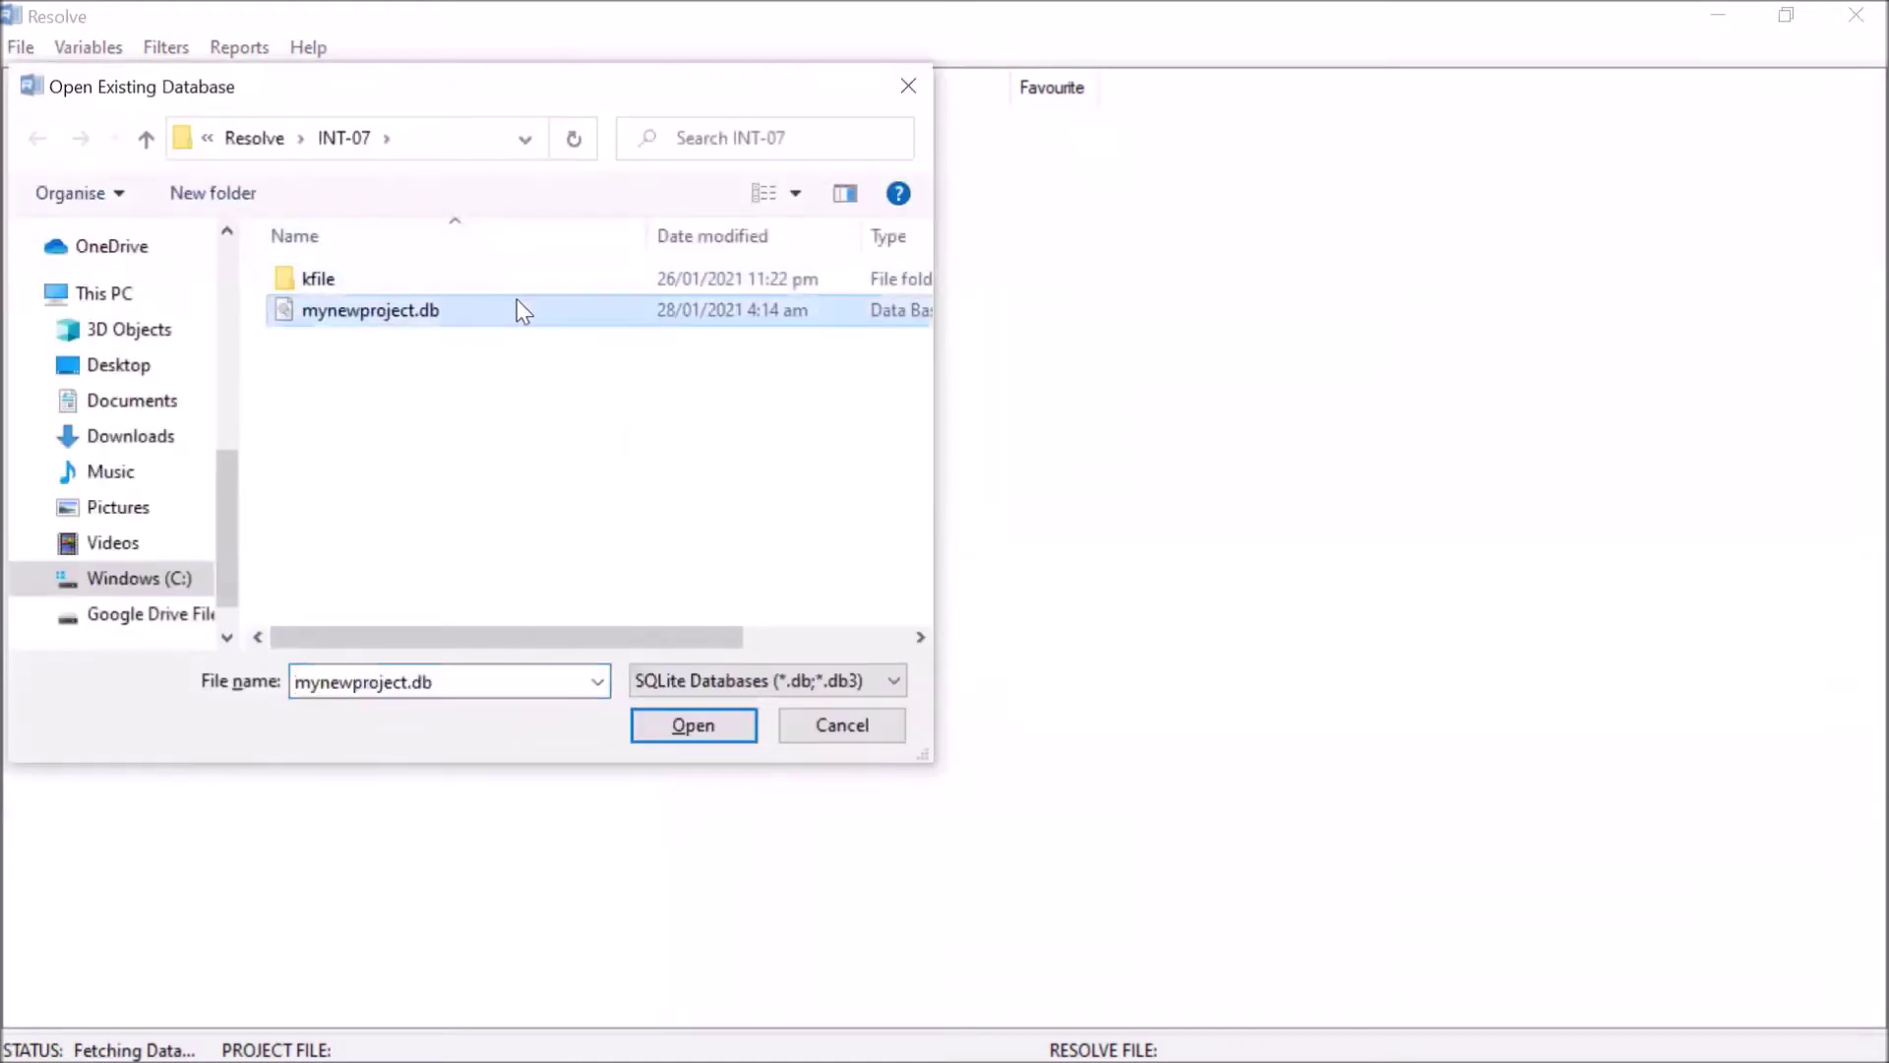
pyautogui.click(679, 716)
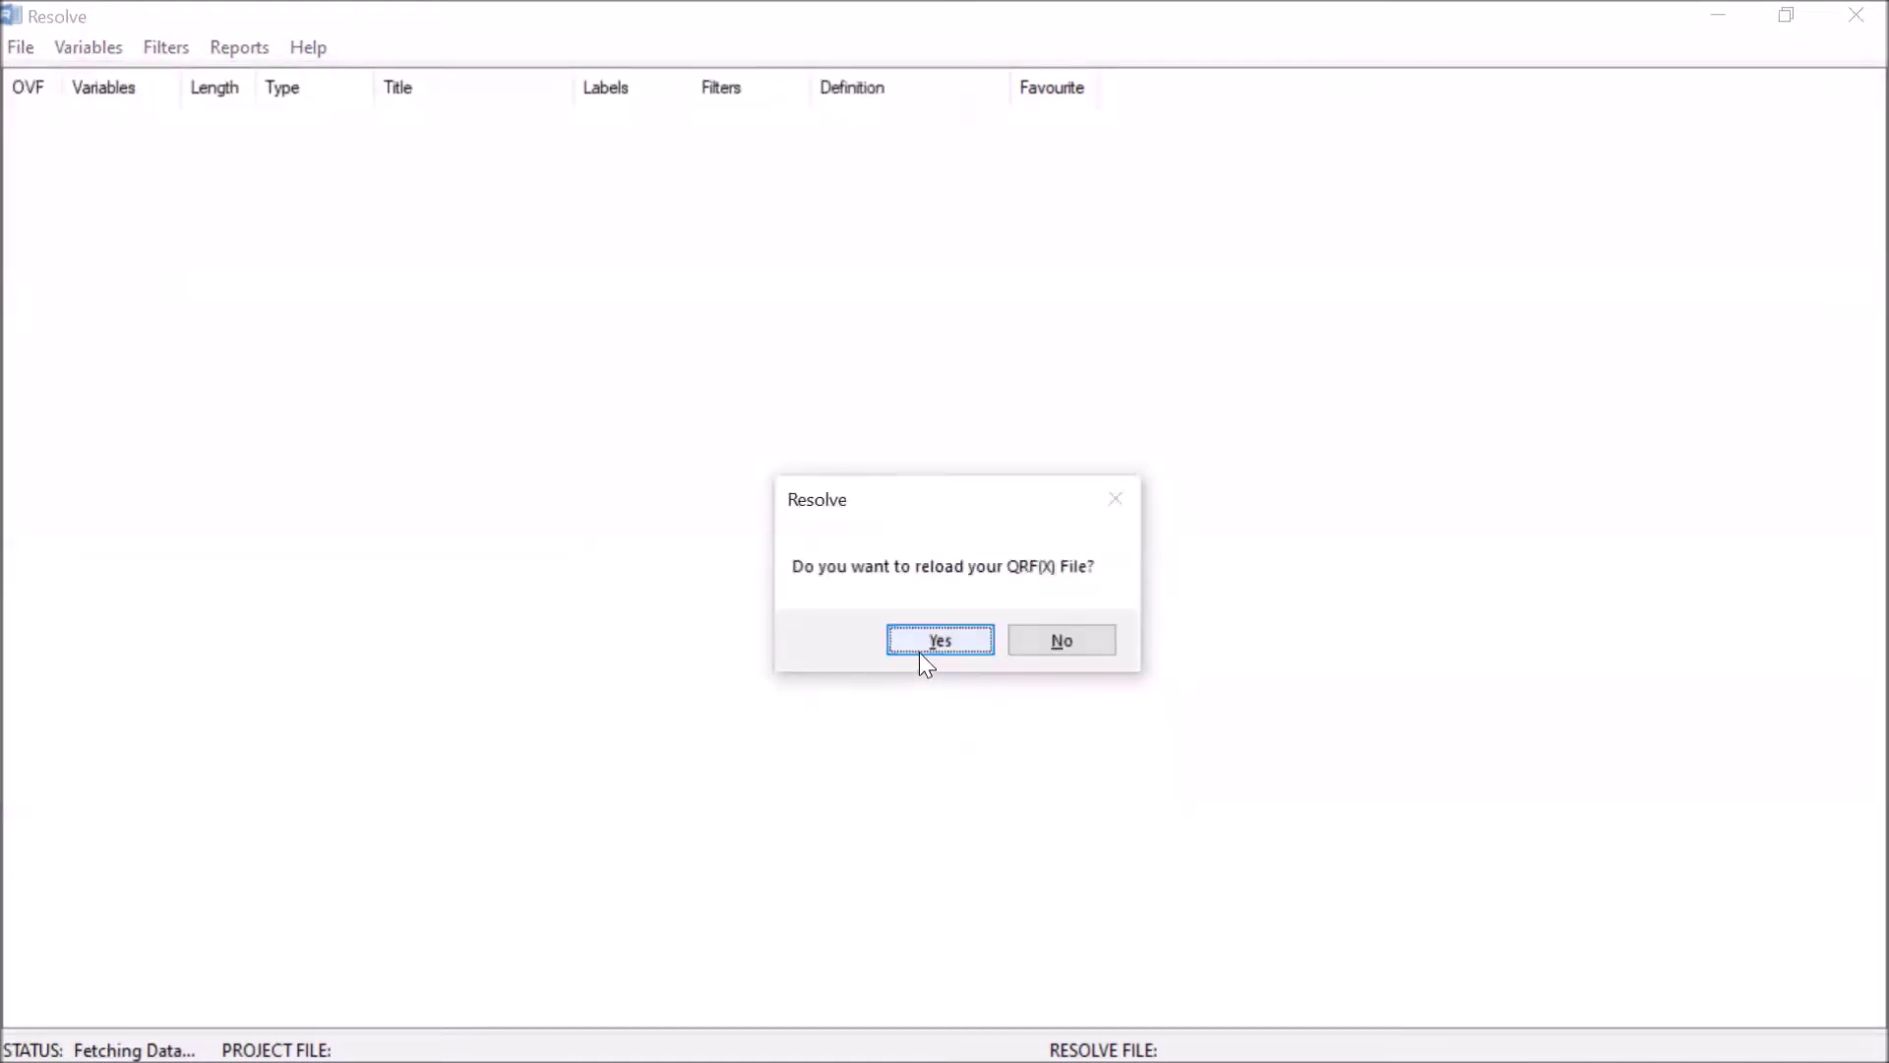
pyautogui.click(928, 640)
pyautogui.click(466, 310)
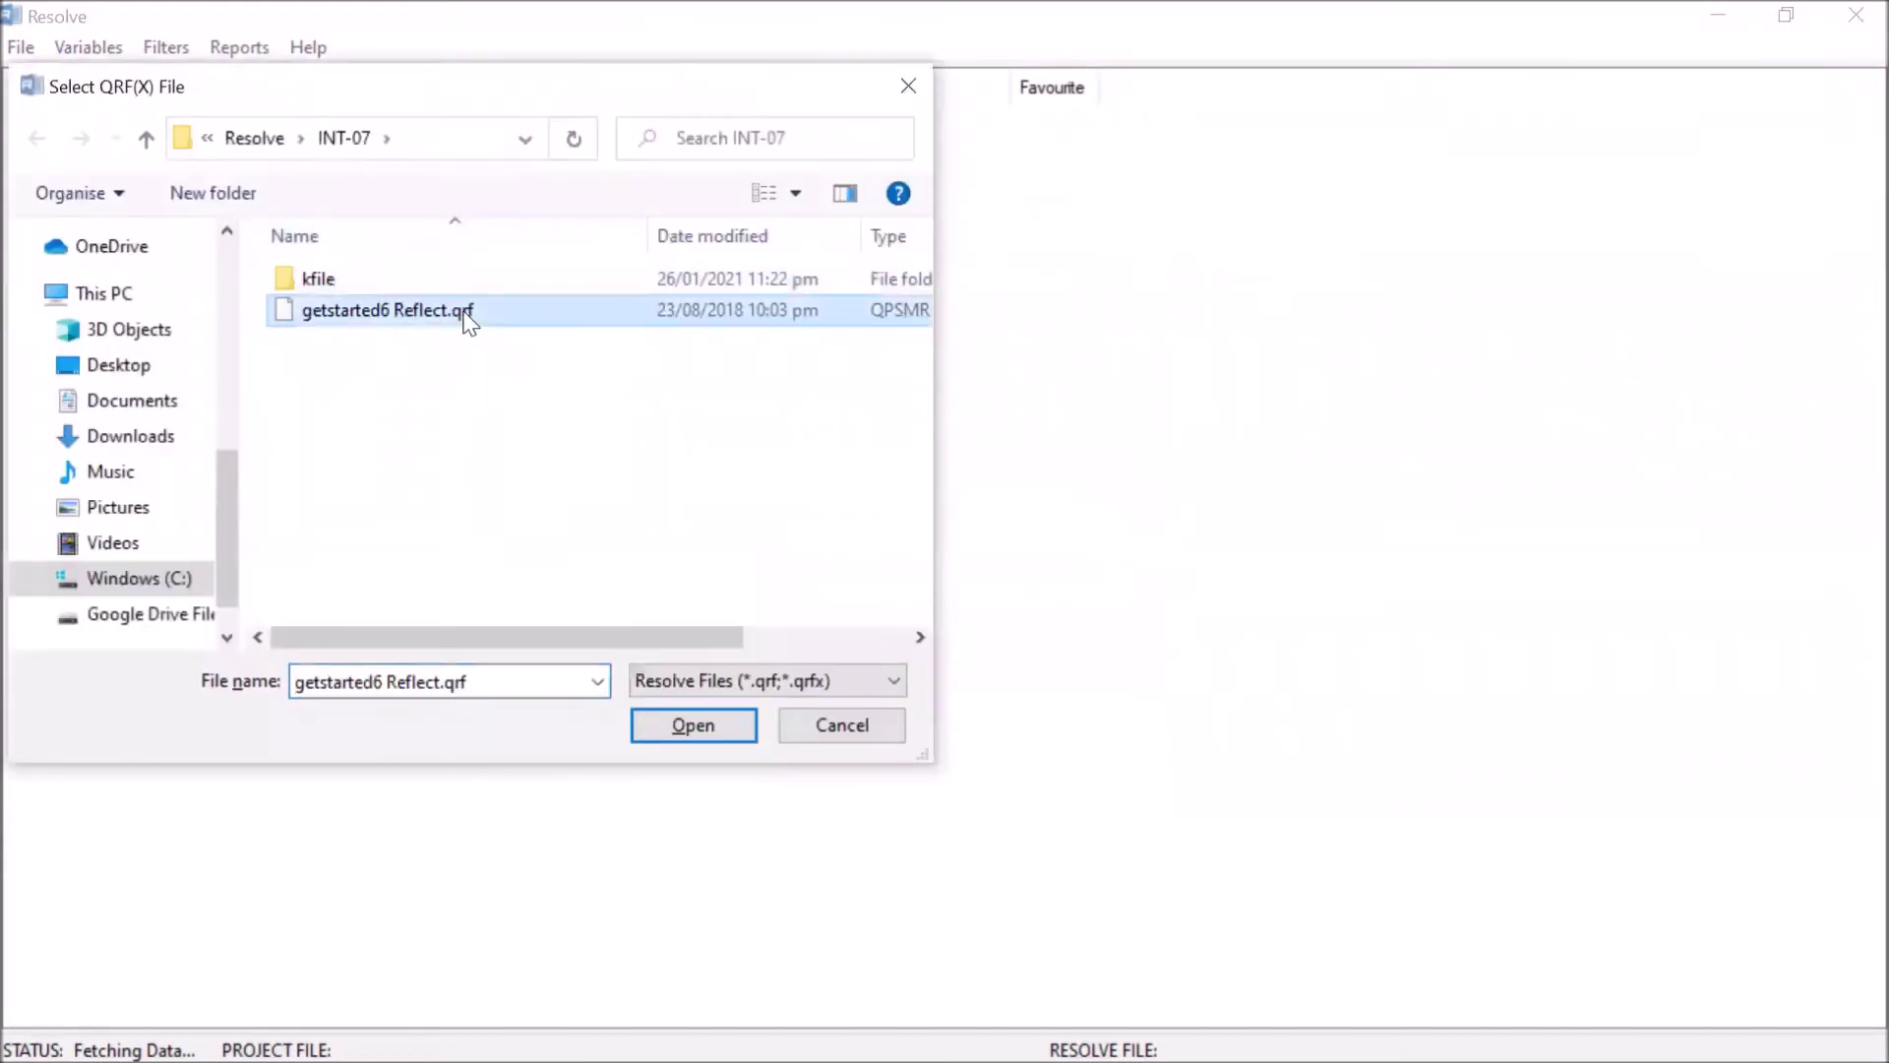
pyautogui.click(693, 721)
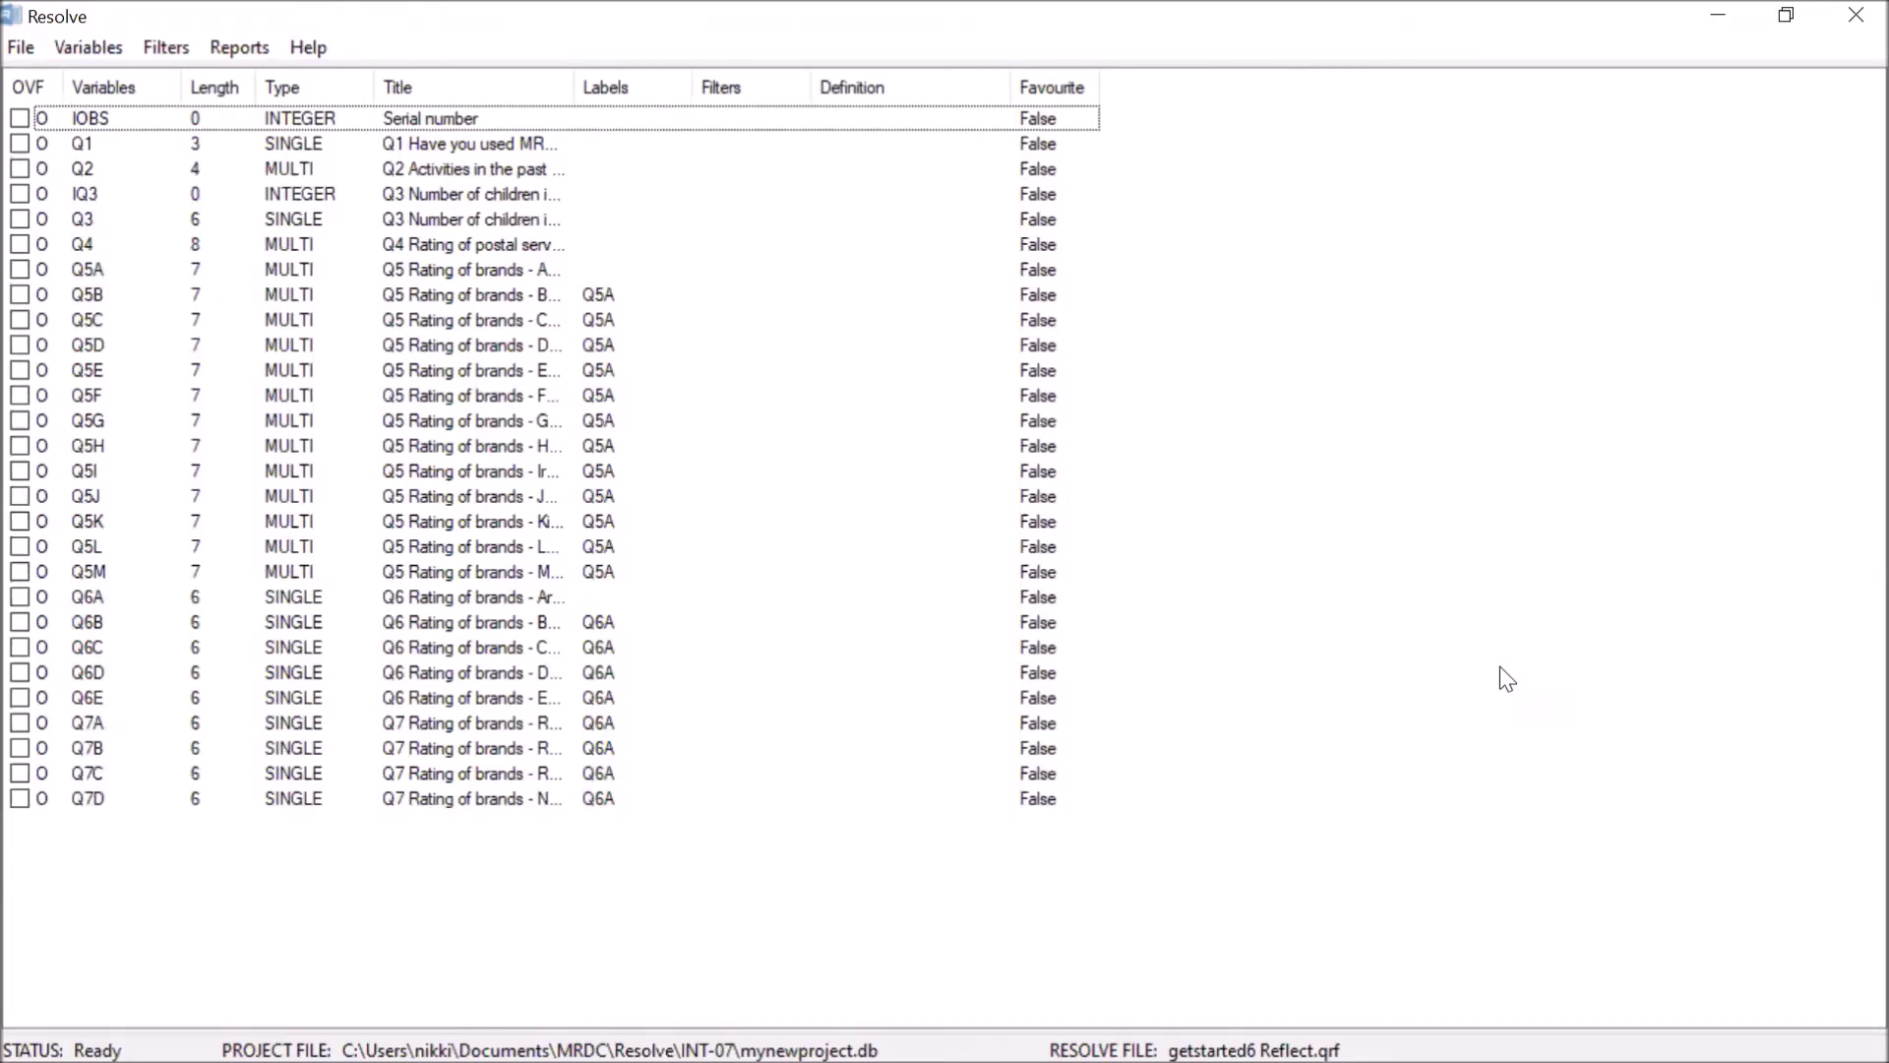
# Open the report creation window and compare the Rapid Results, Topline Counts and Quick Reports types.
pyautogui.click(237, 49)
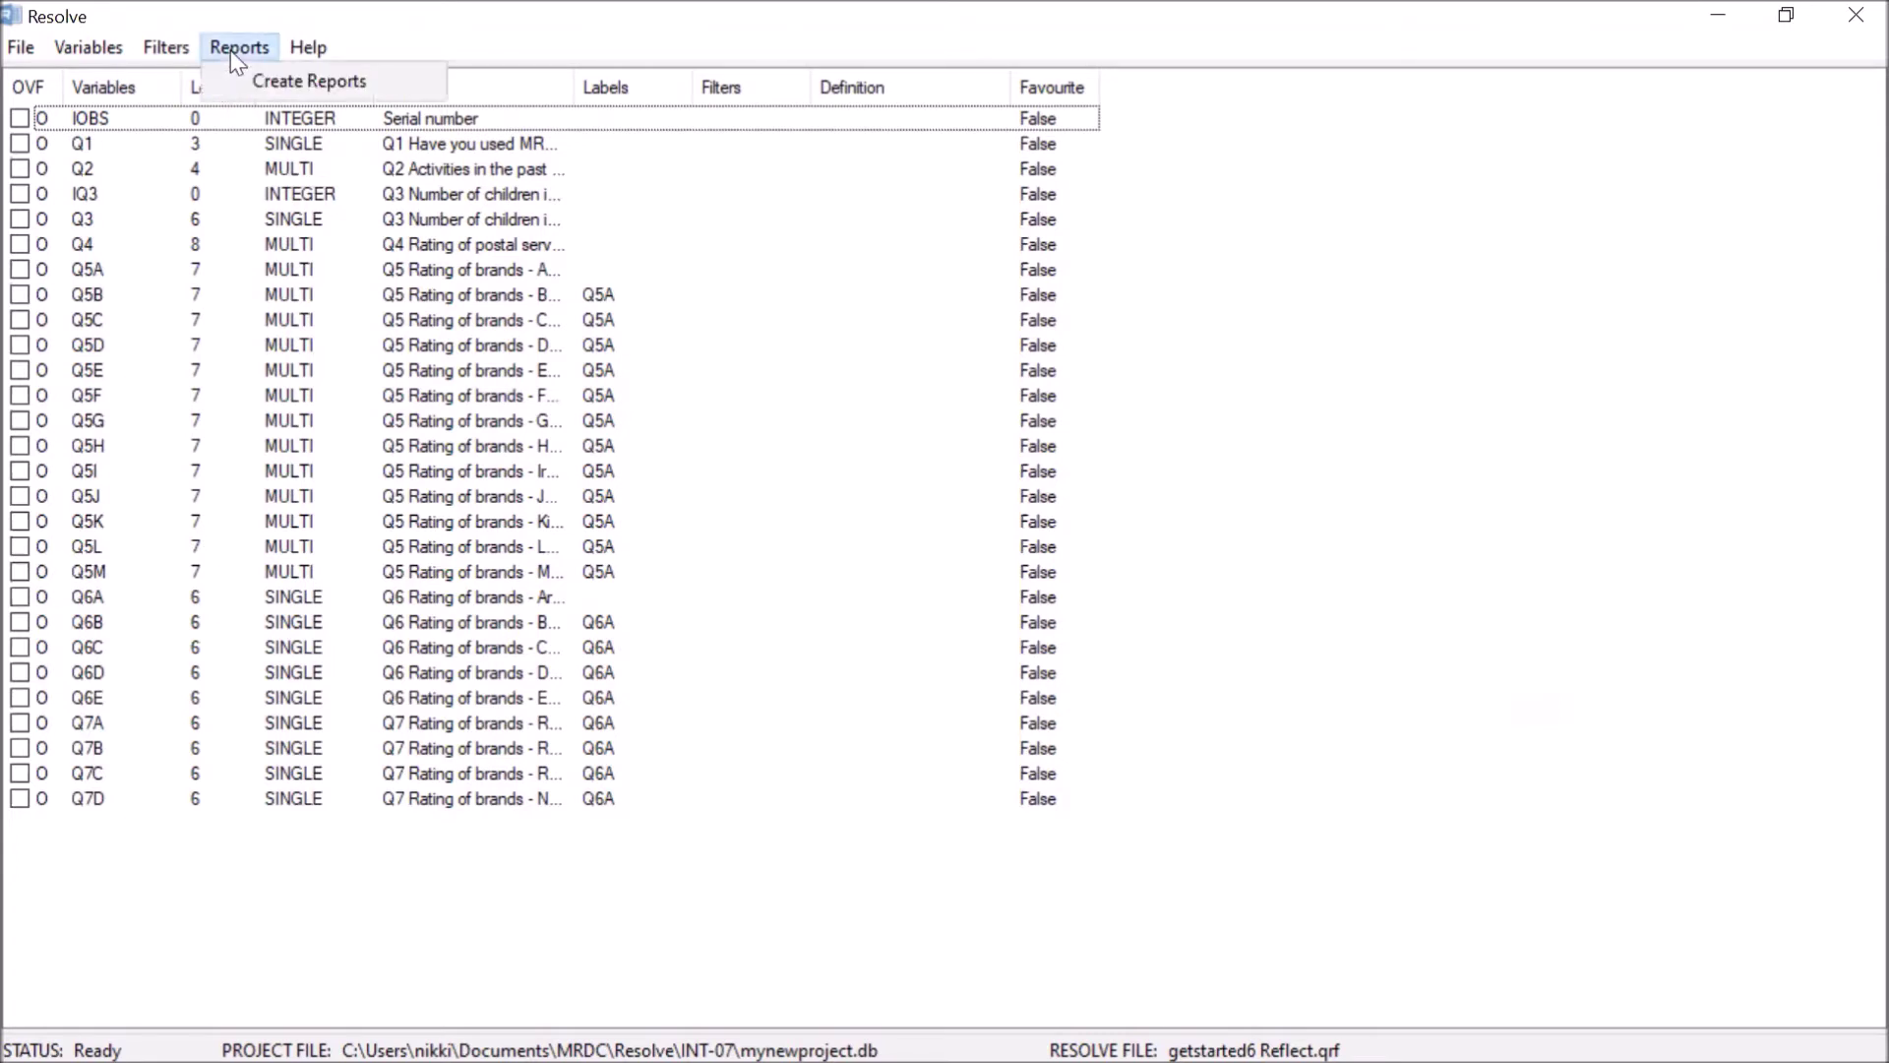
pyautogui.click(228, 77)
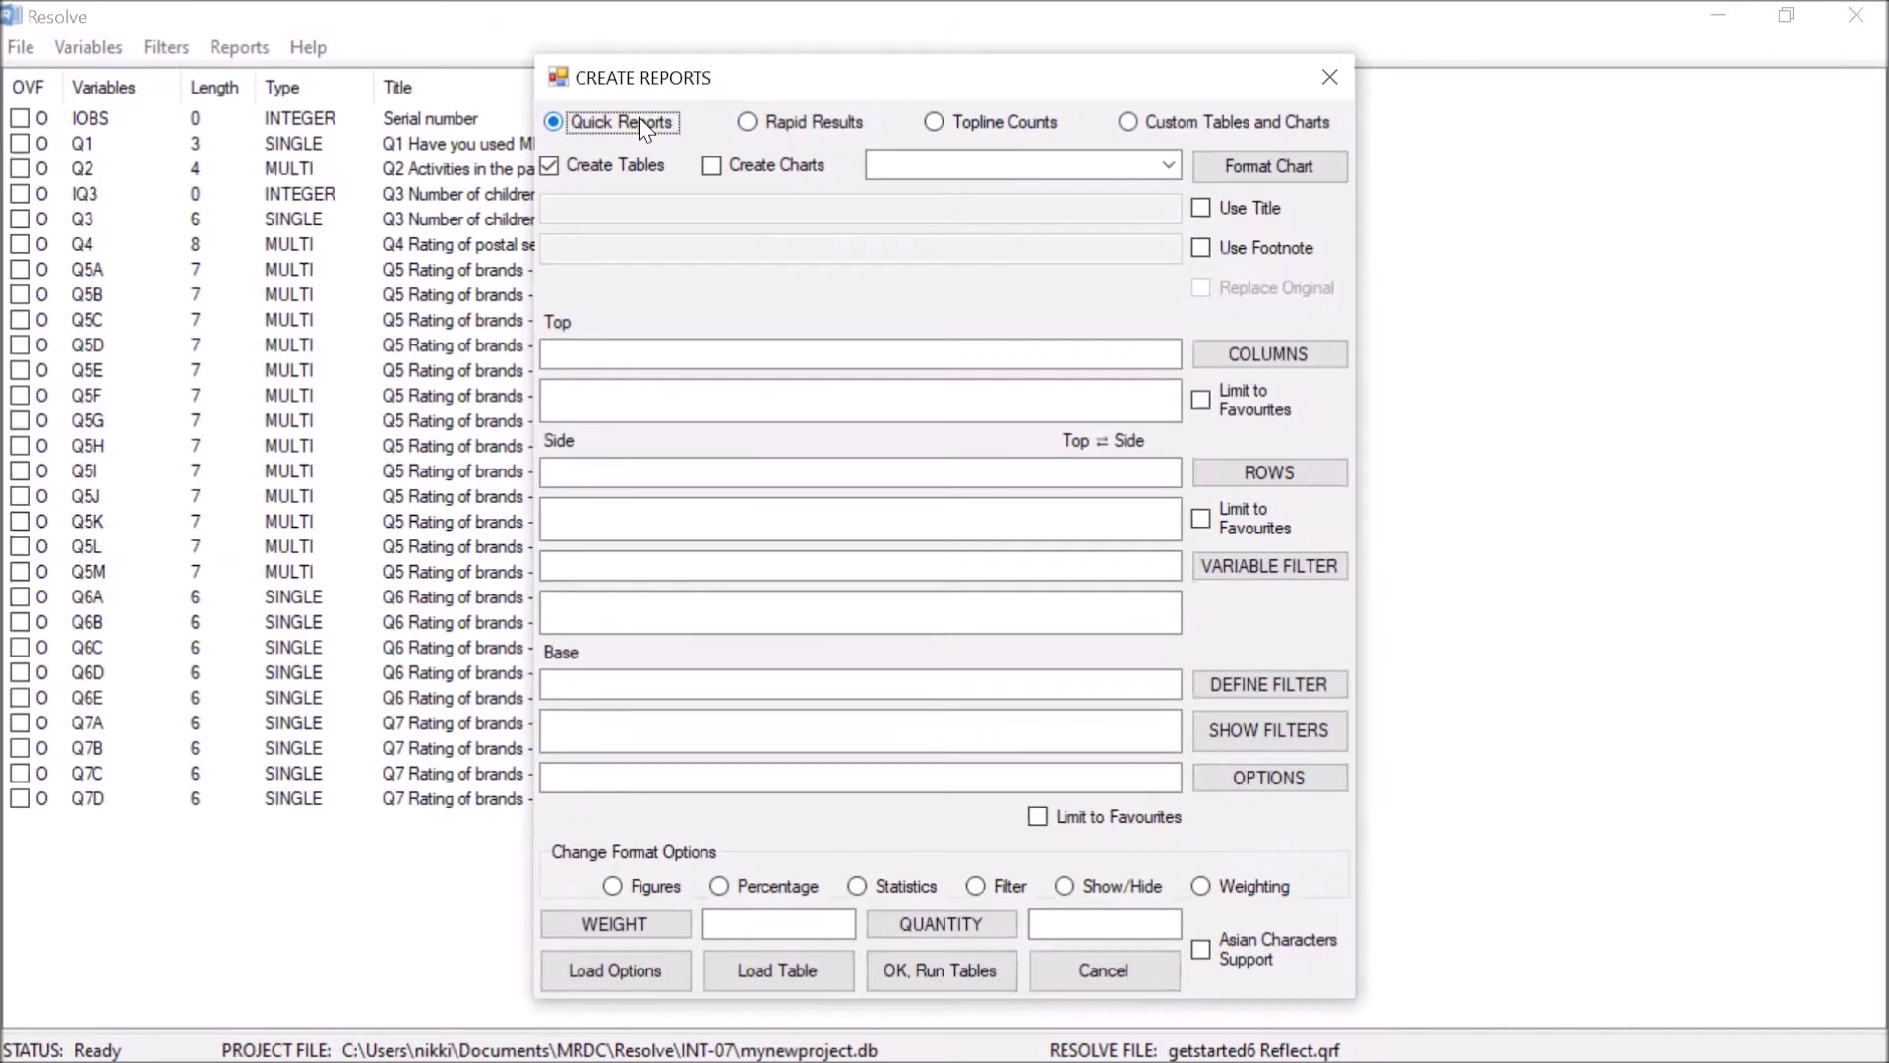
pyautogui.click(778, 122)
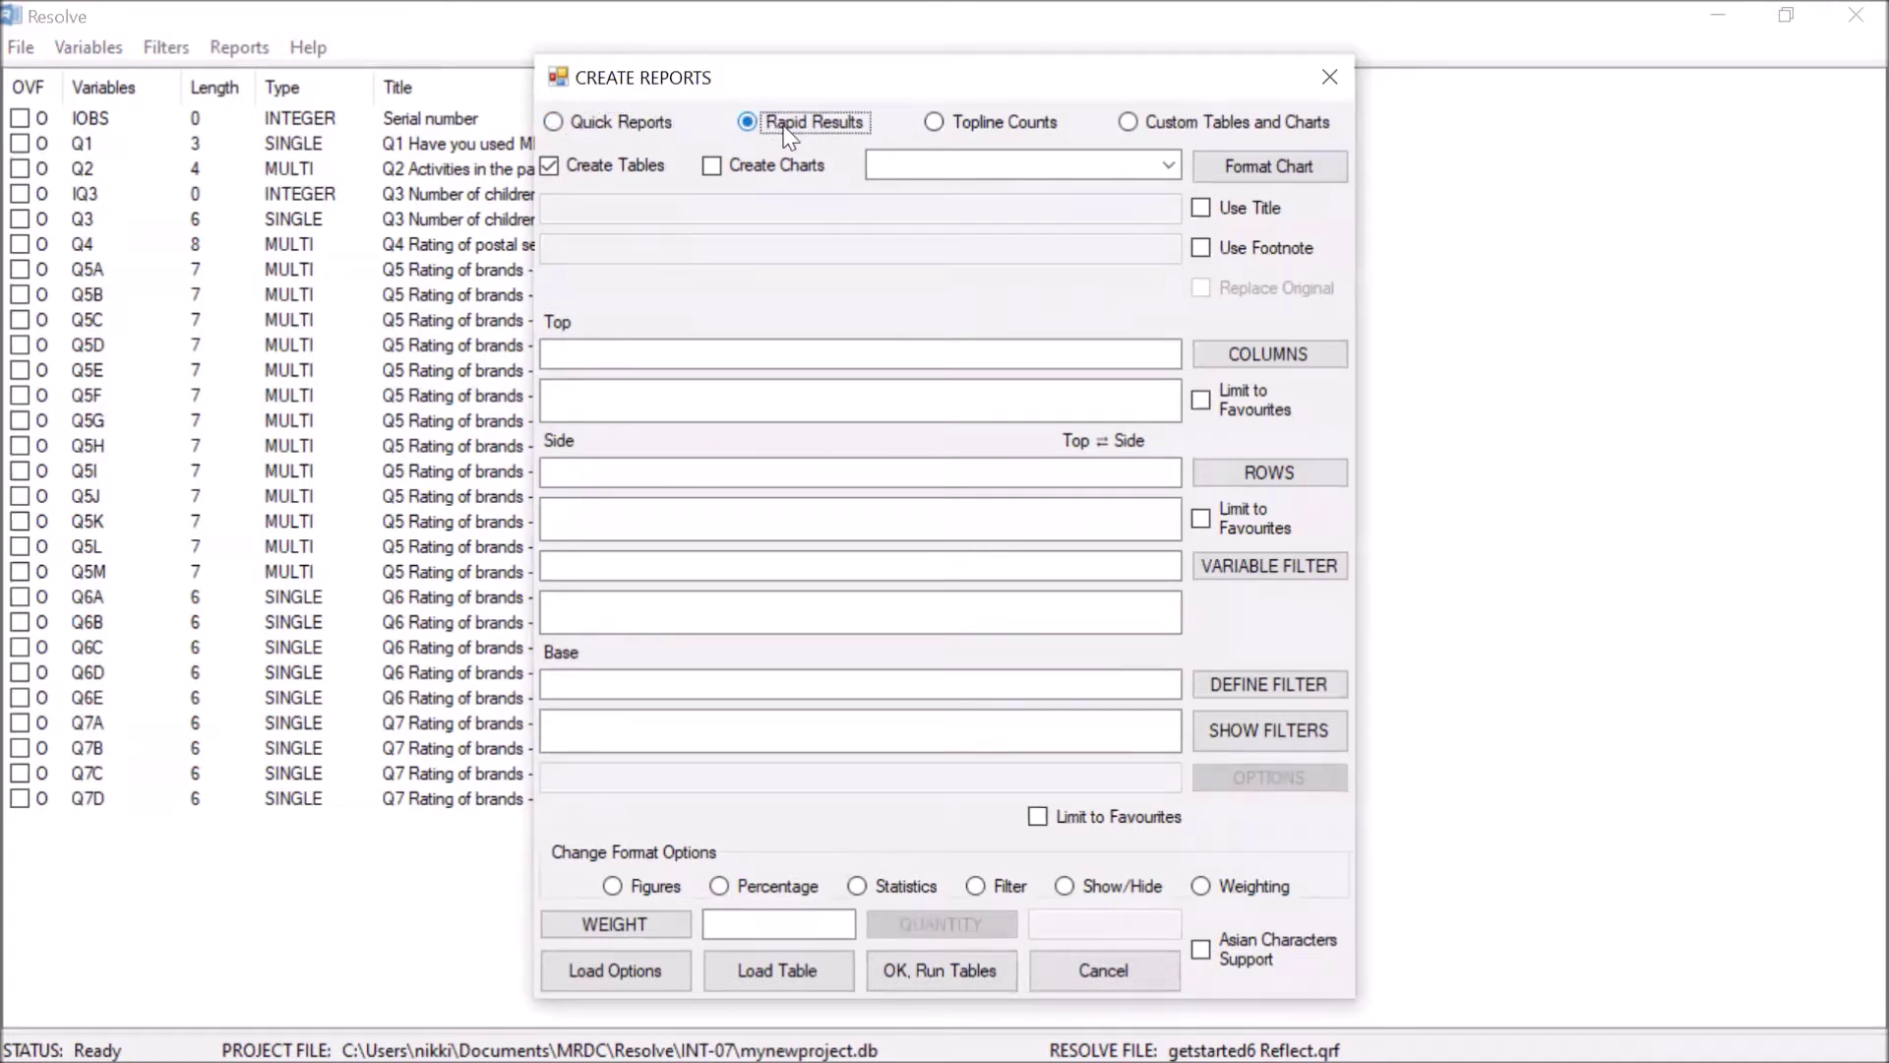
pyautogui.click(964, 126)
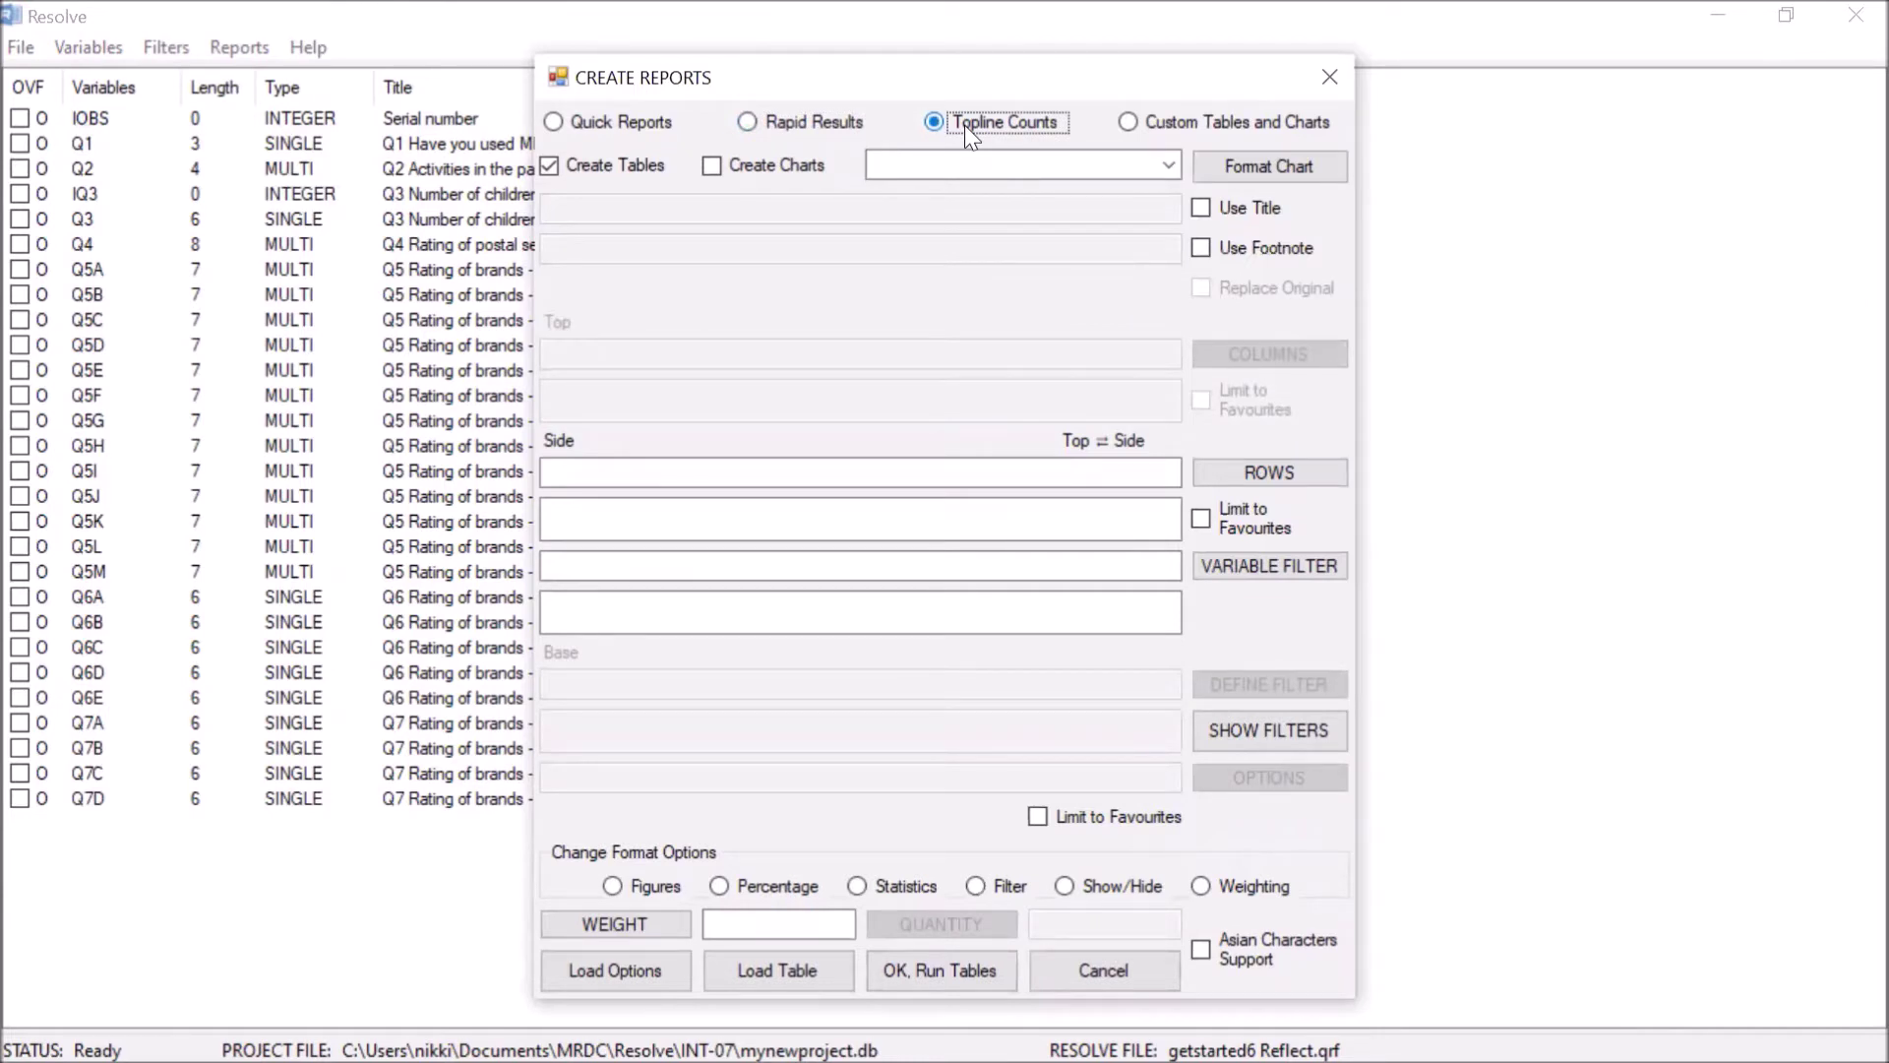
pyautogui.click(834, 126)
pyautogui.click(652, 120)
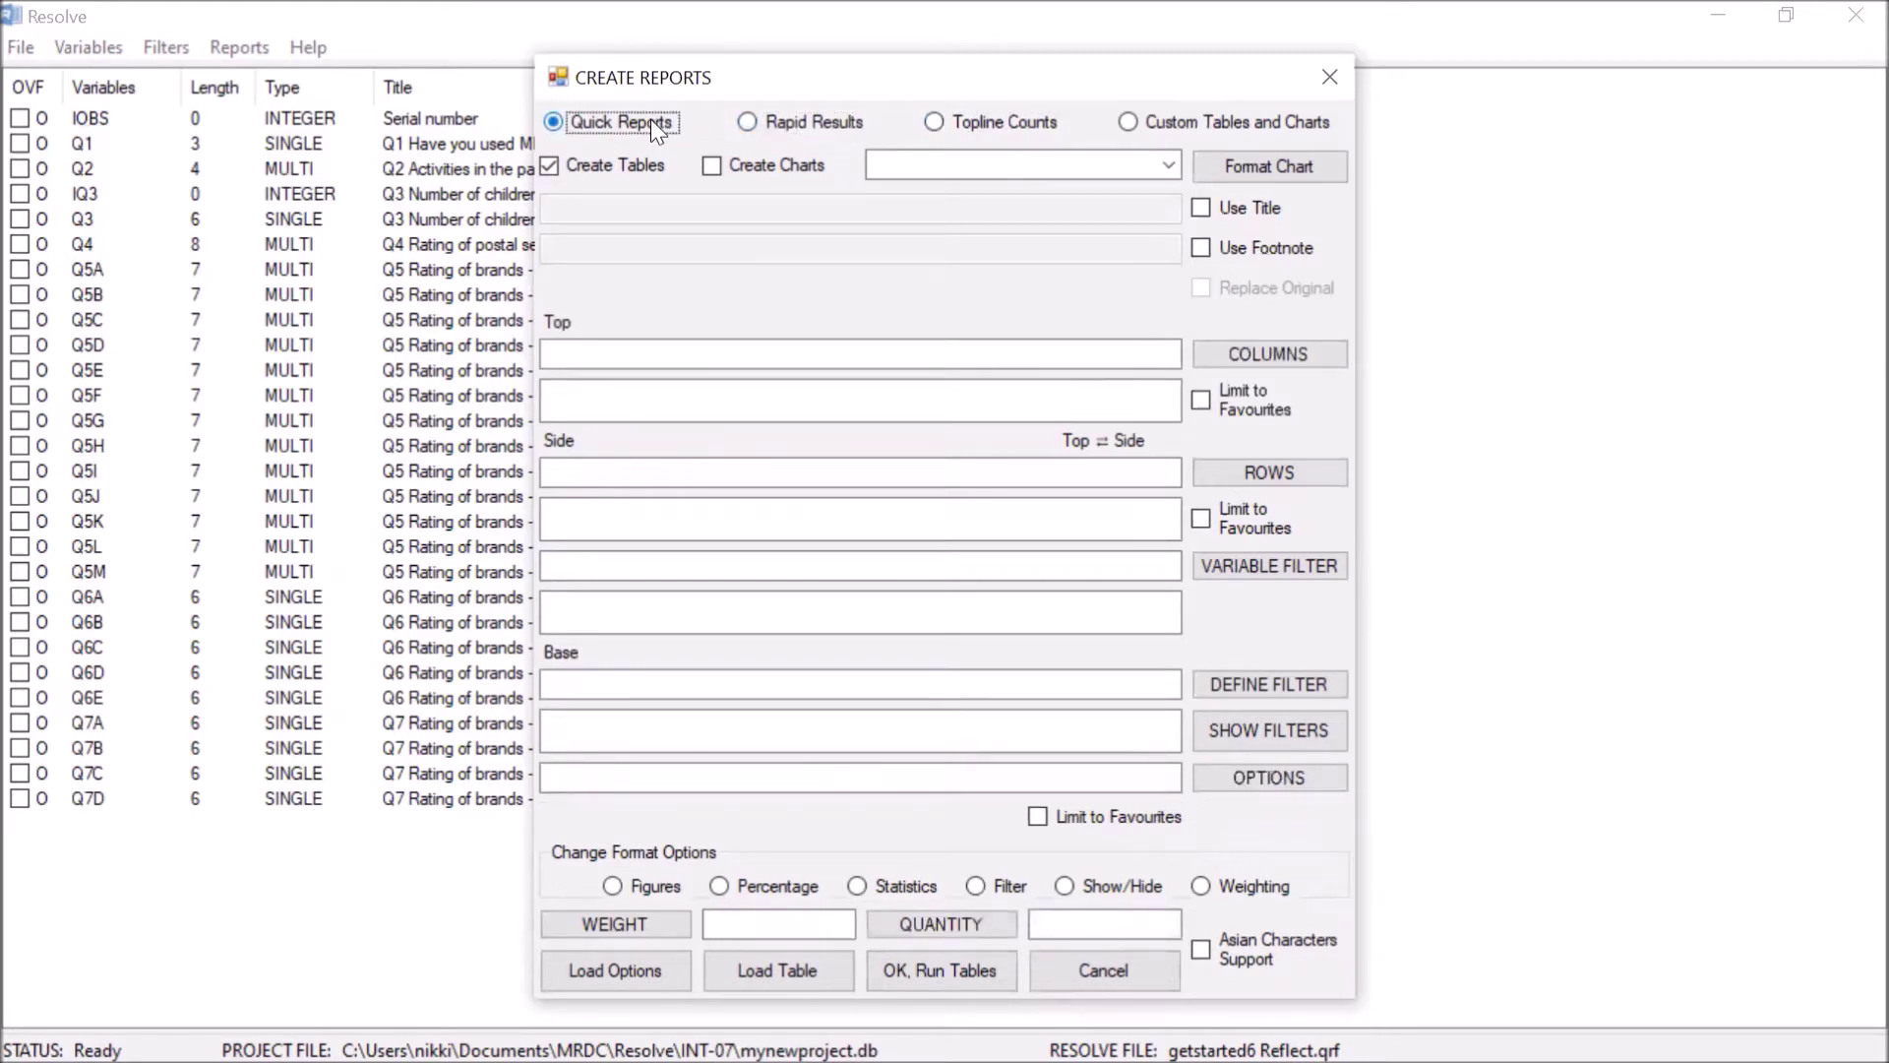
# Examine the available chart types and the chart formatting settings, leaving the settings as they are.
pyautogui.click(1169, 165)
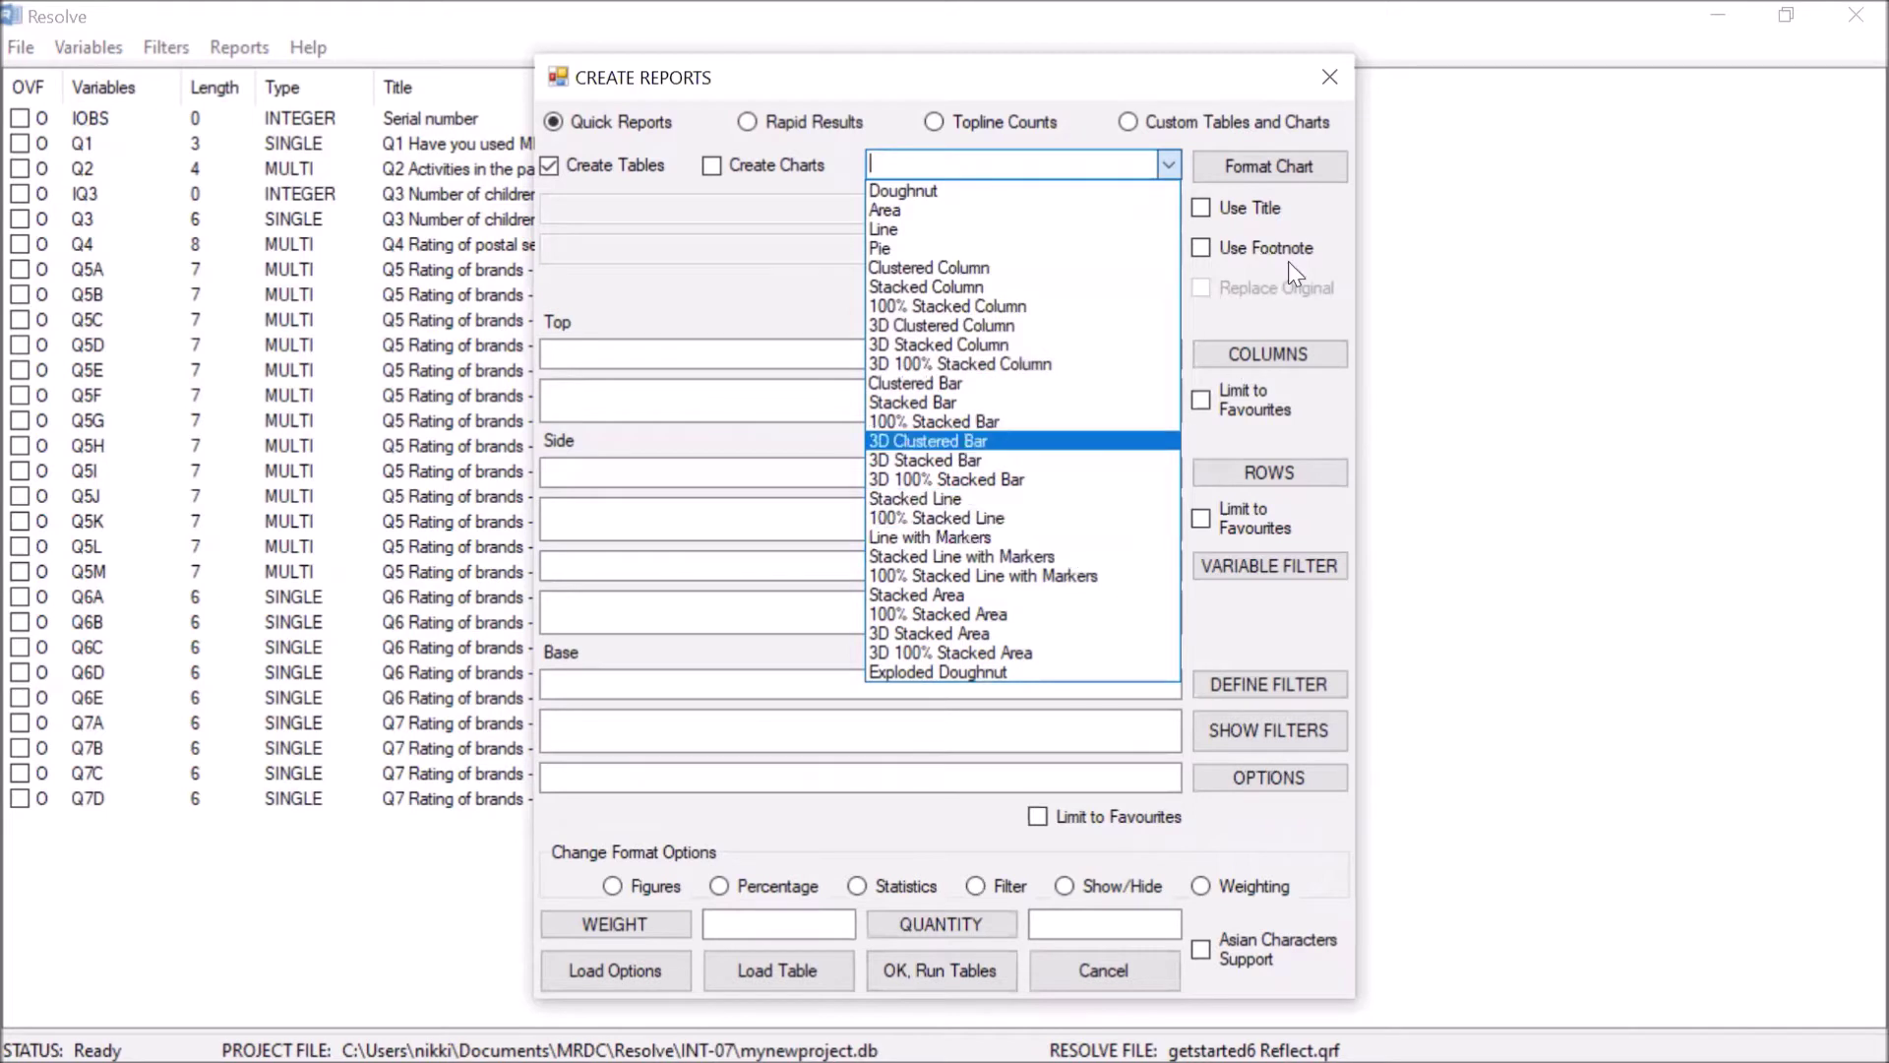
pyautogui.click(1303, 168)
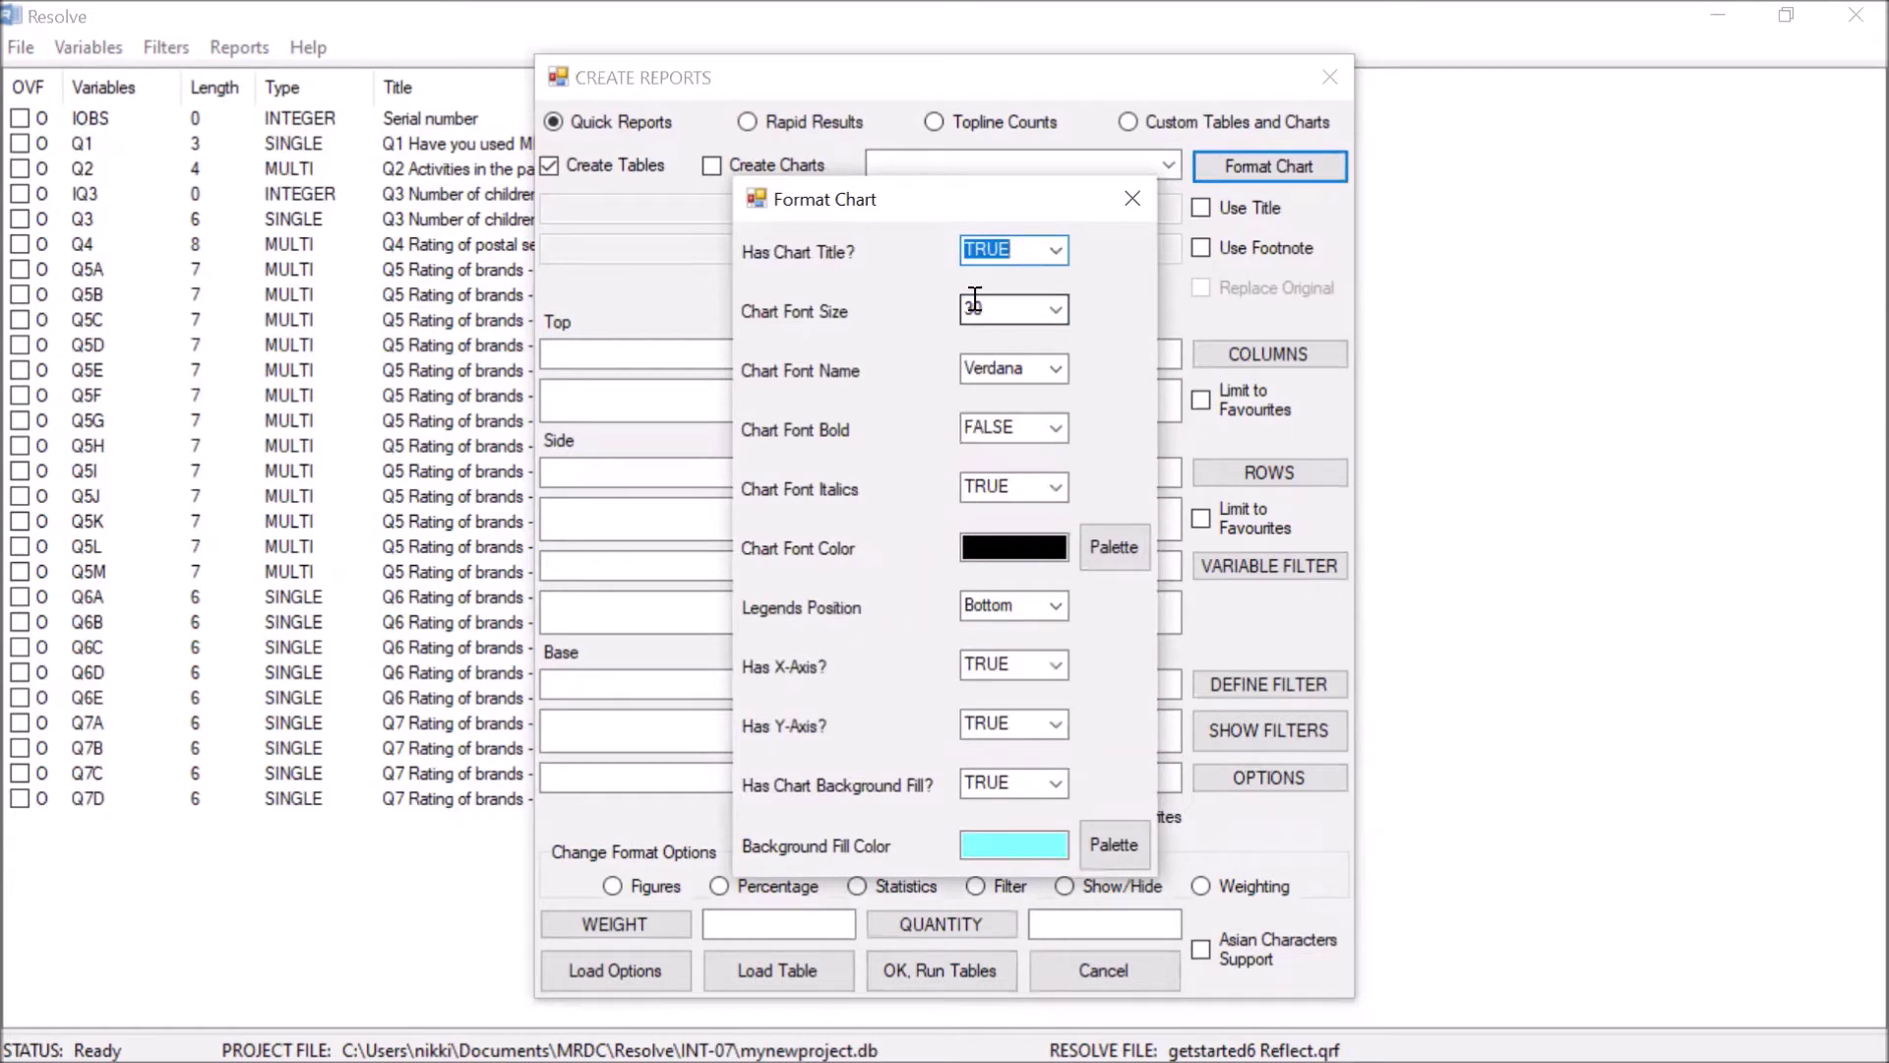
pyautogui.click(1133, 200)
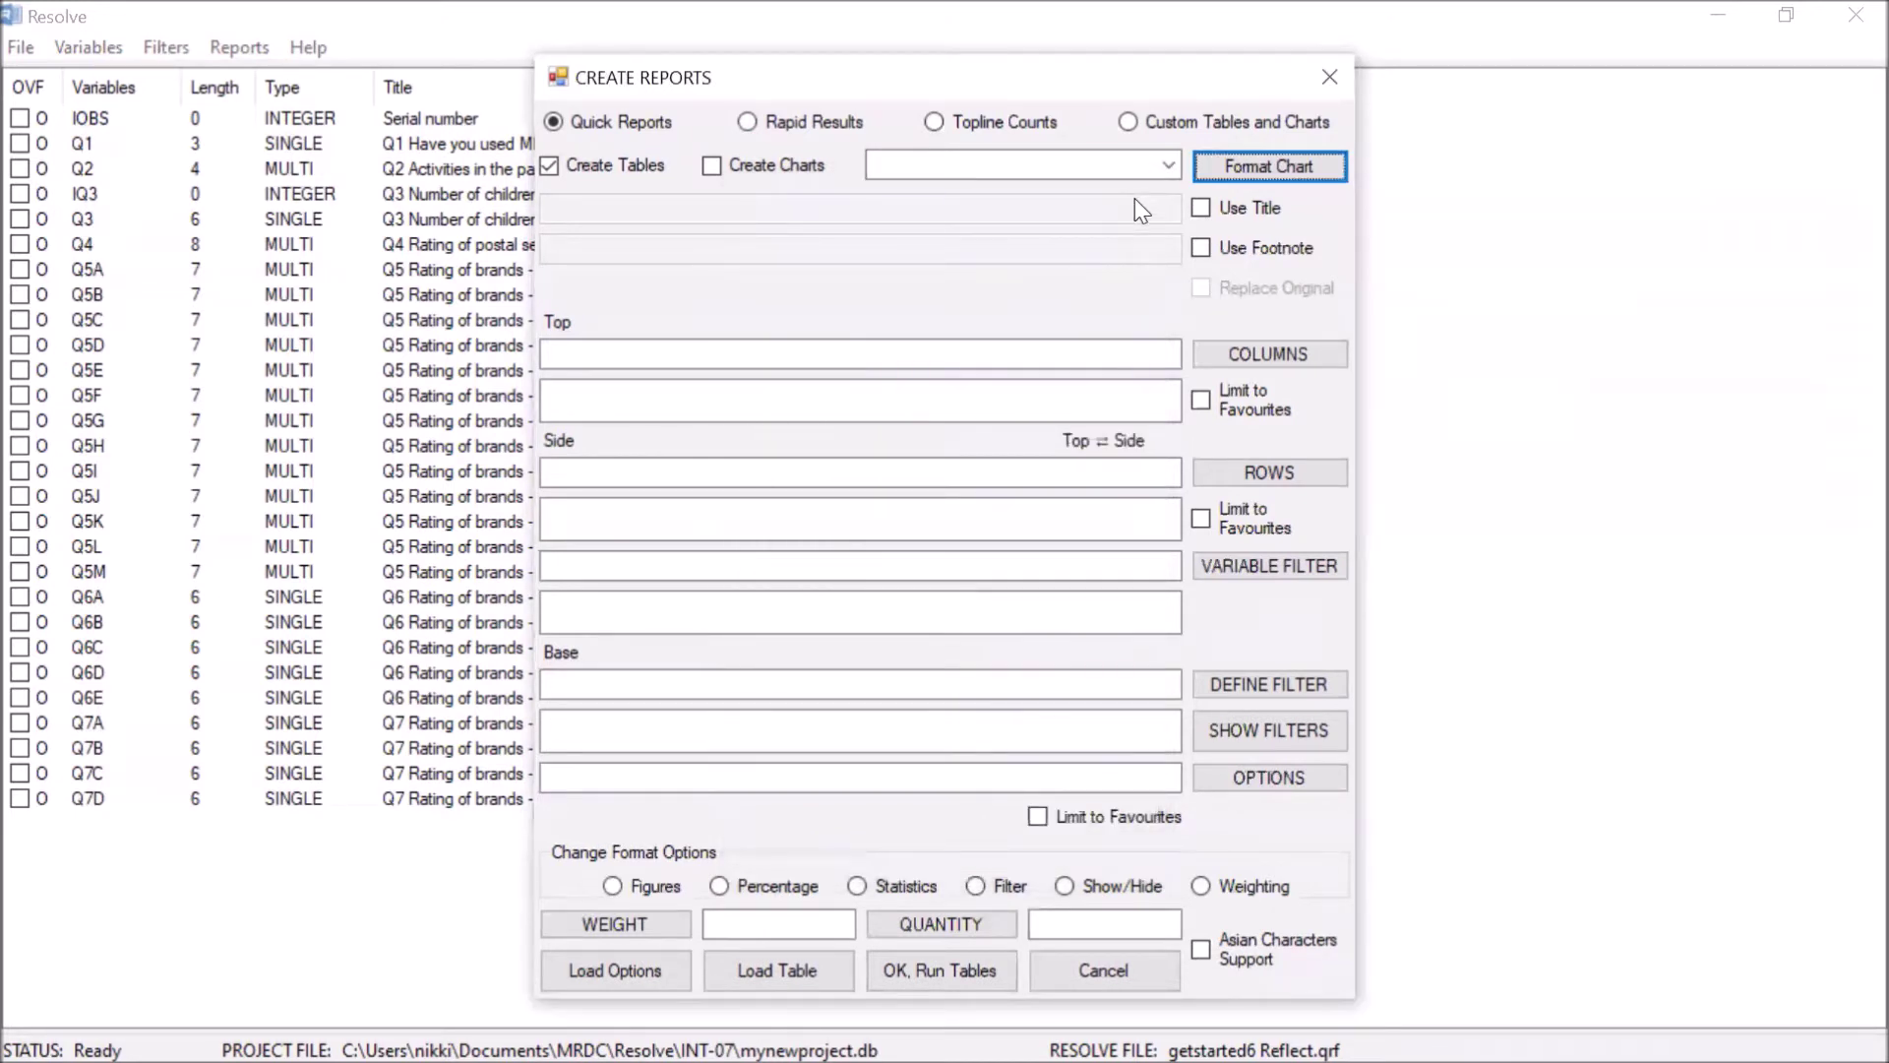
# Set up a Topline Counts report with Q1 as the side (row) variable.
pyautogui.click(1038, 126)
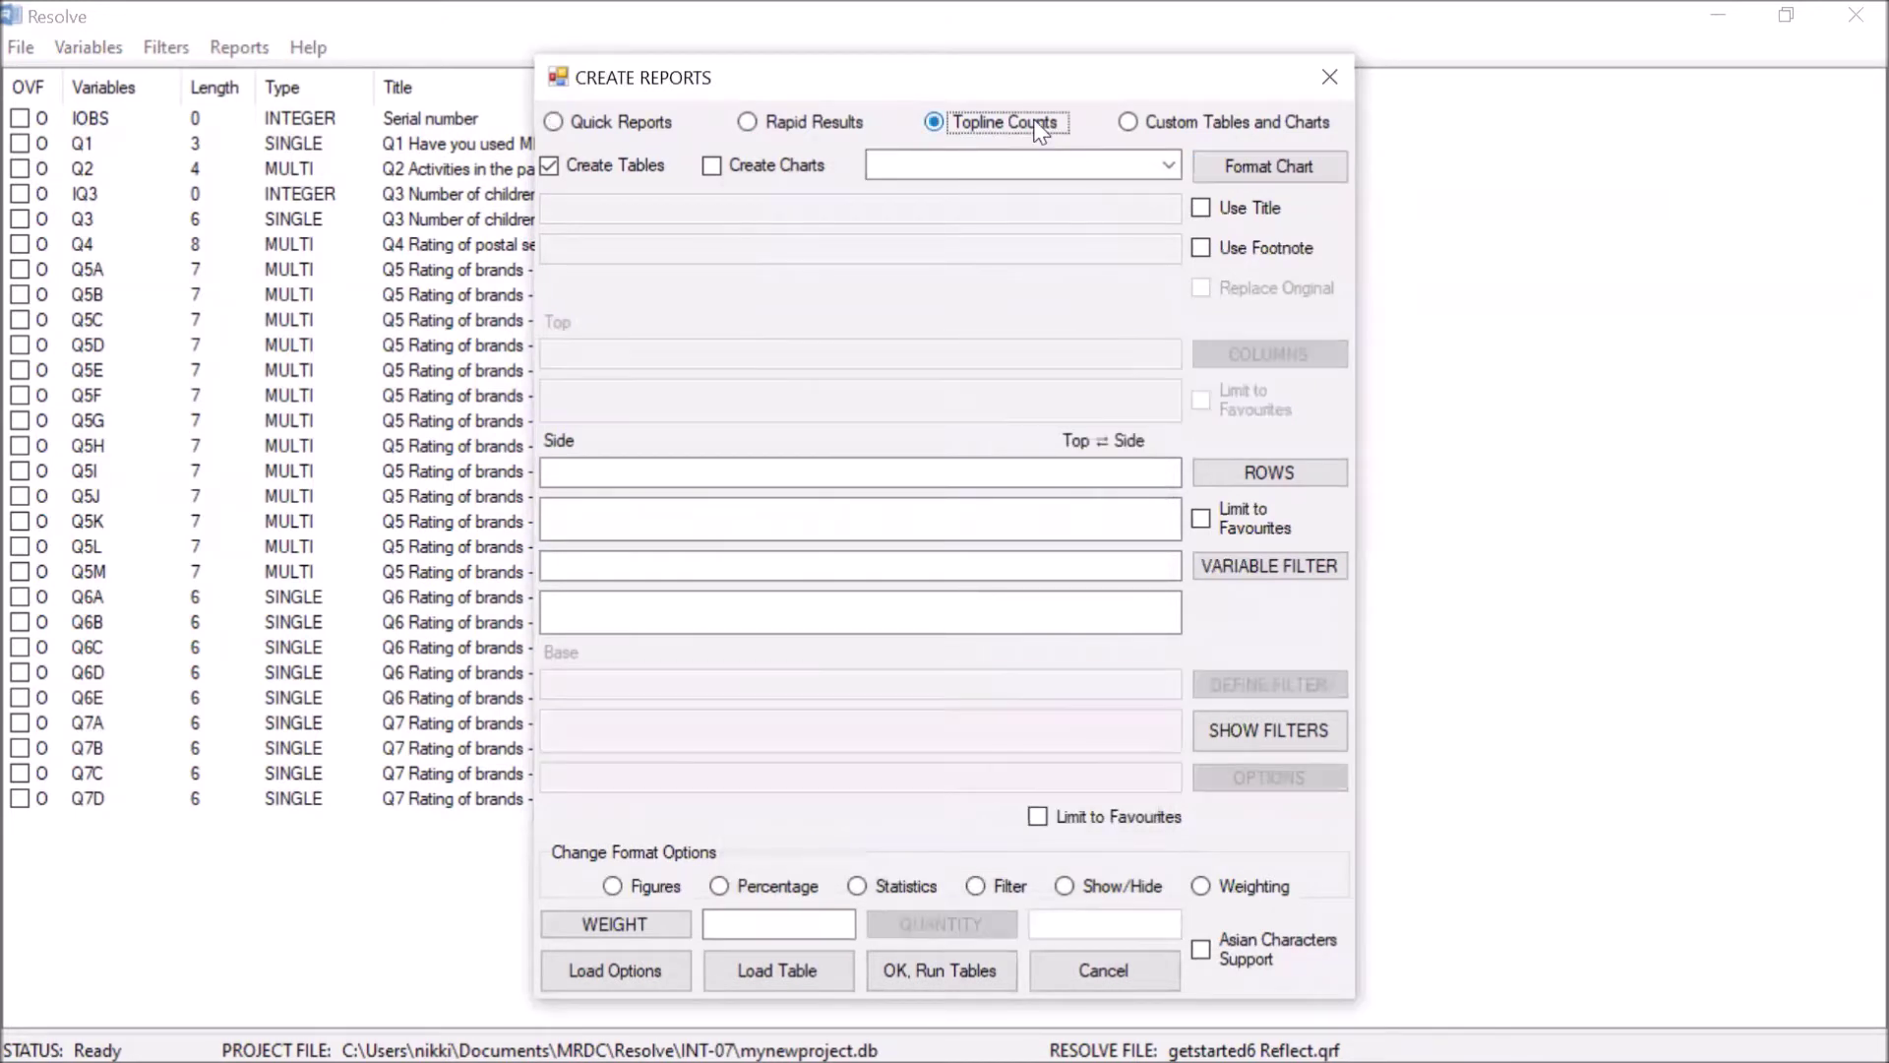
pyautogui.click(869, 471)
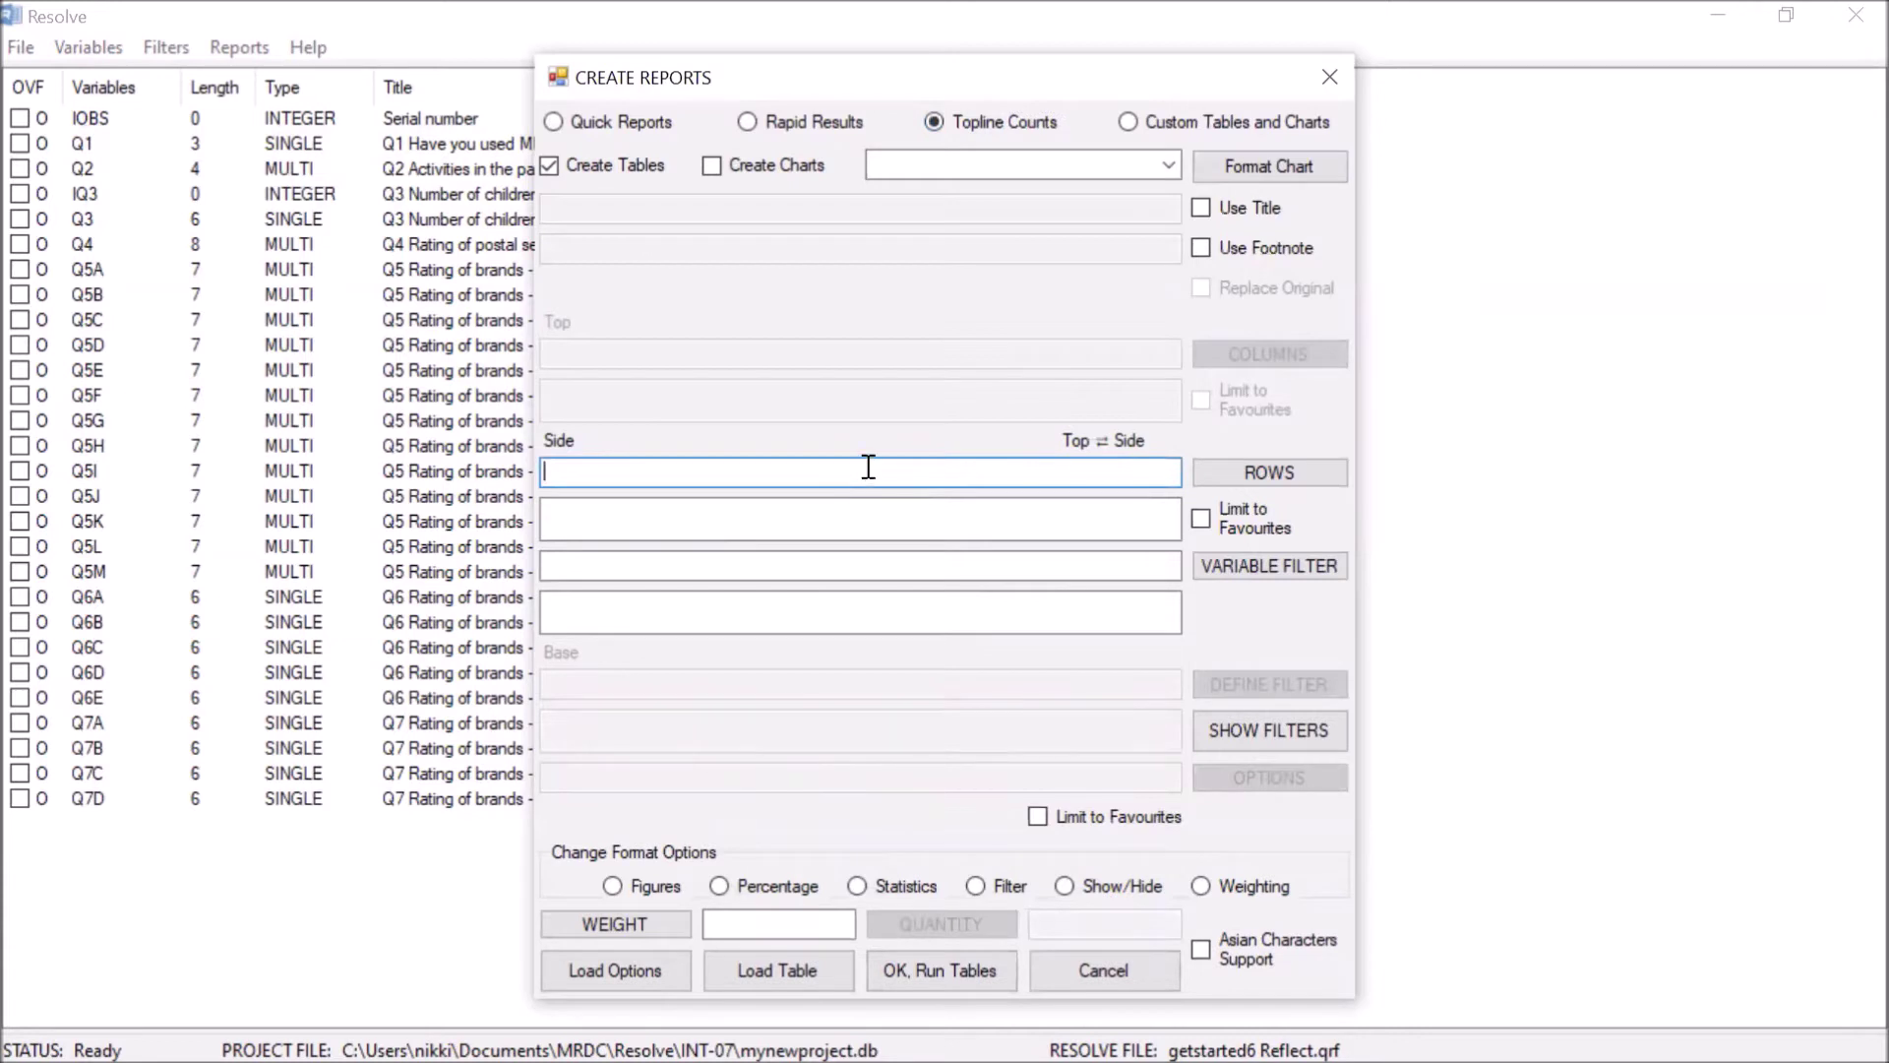
pyautogui.write('Q1')
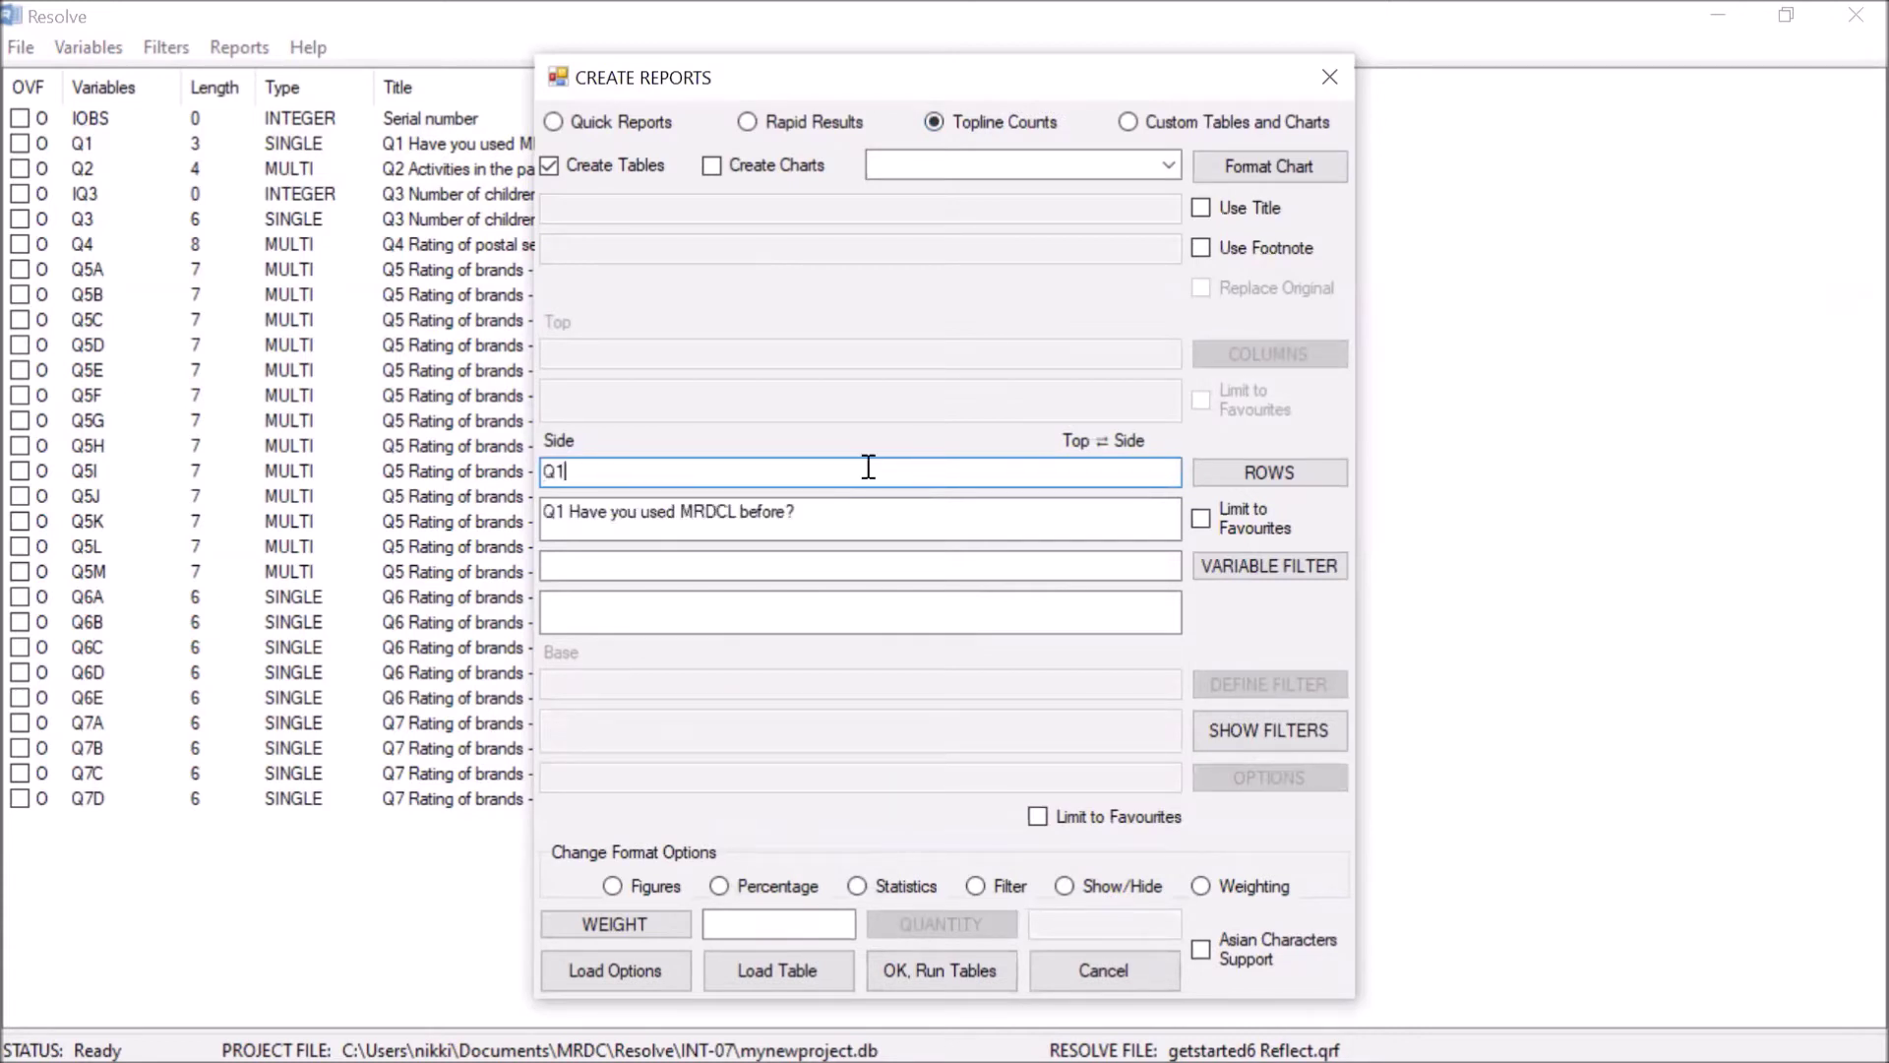
pyautogui.click(1226, 476)
pyautogui.scroll(-5, 984, 492)
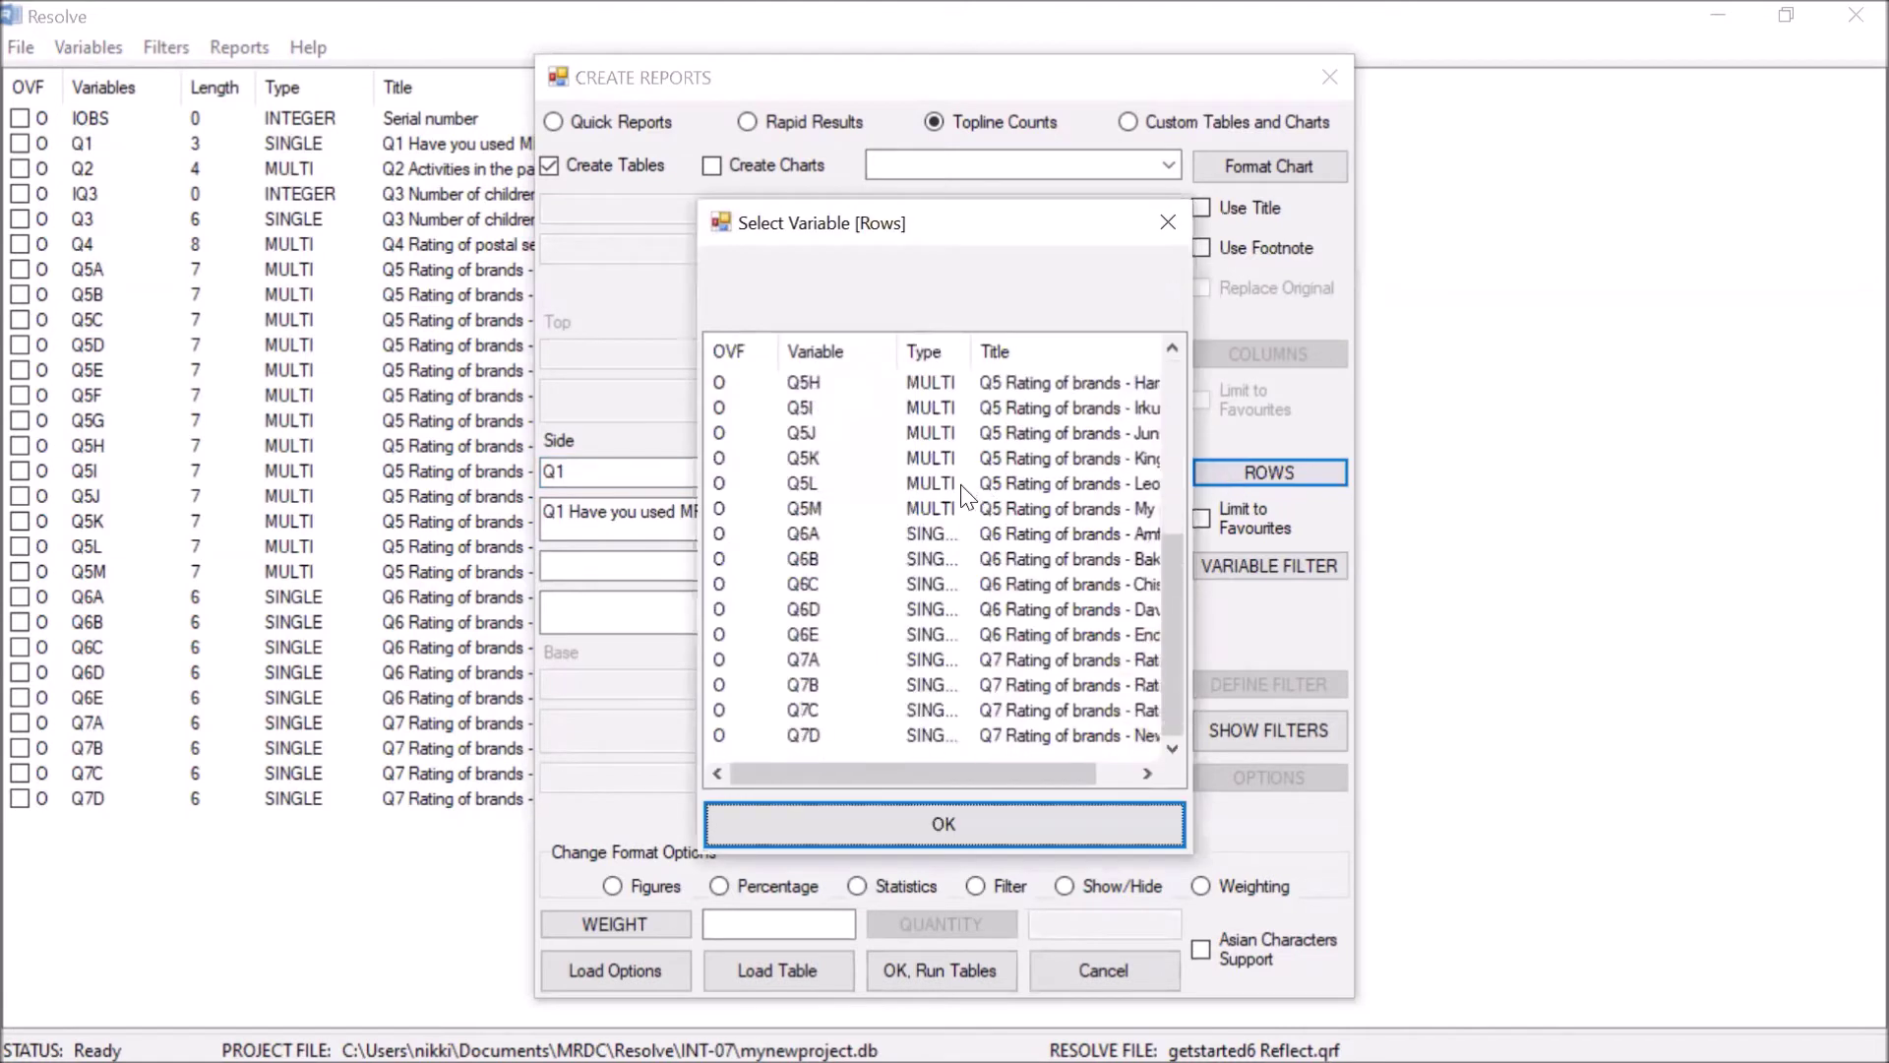
pyautogui.scroll(5, 944, 463)
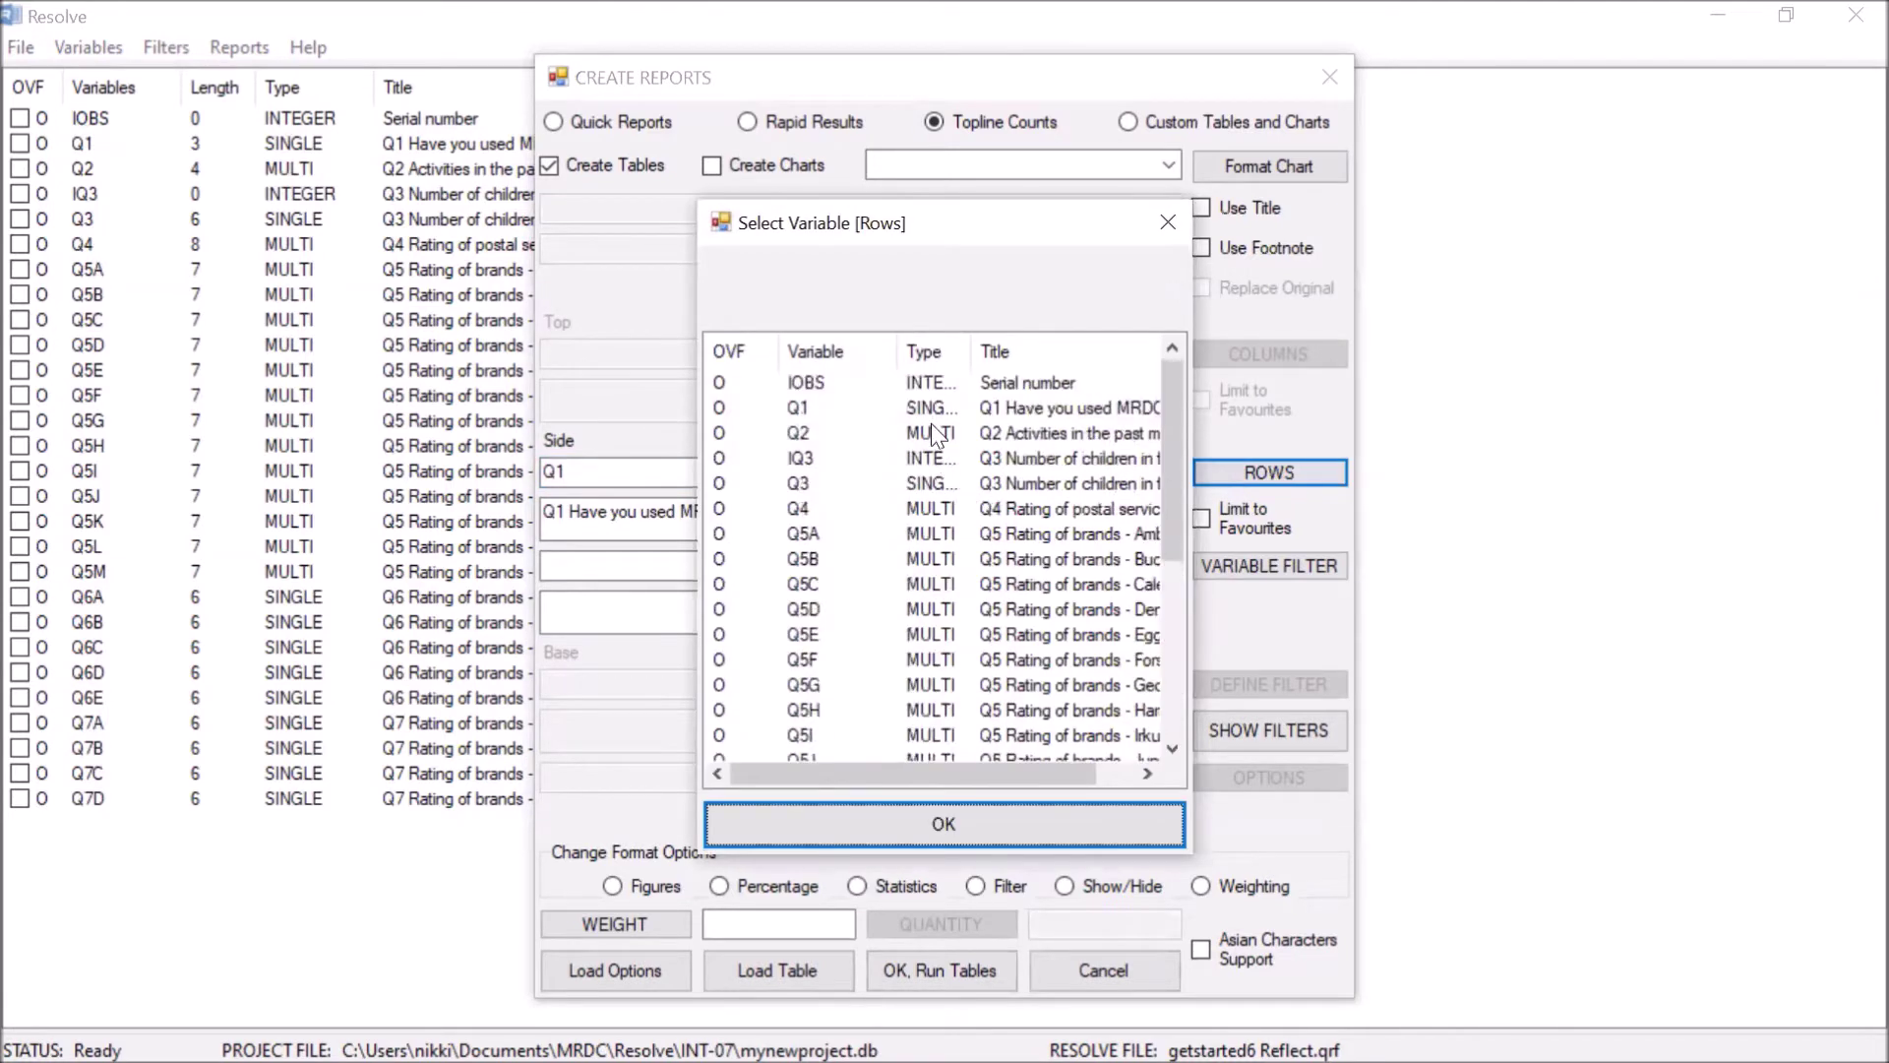
pyautogui.click(929, 406)
pyautogui.click(1008, 825)
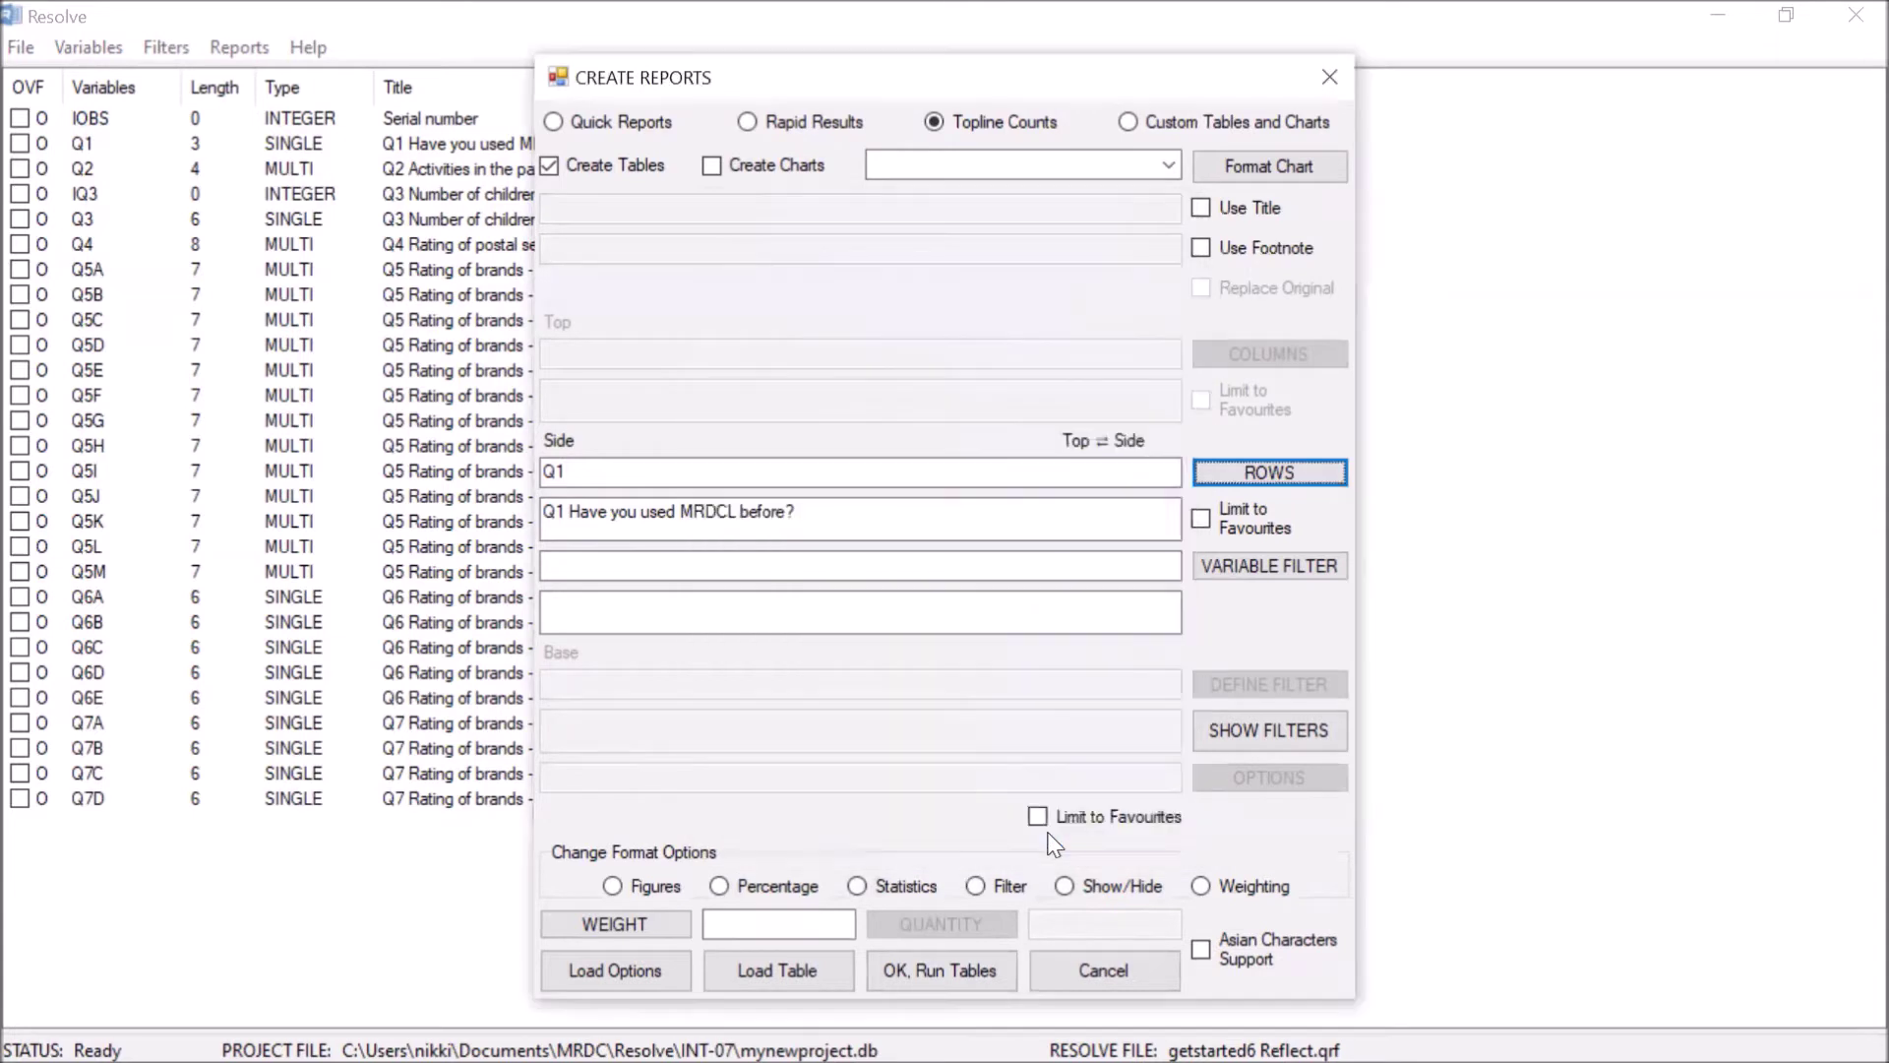
# Run the topline tables and save the table definition as TOPLINE in the INT-07 folder.
pyautogui.click(994, 966)
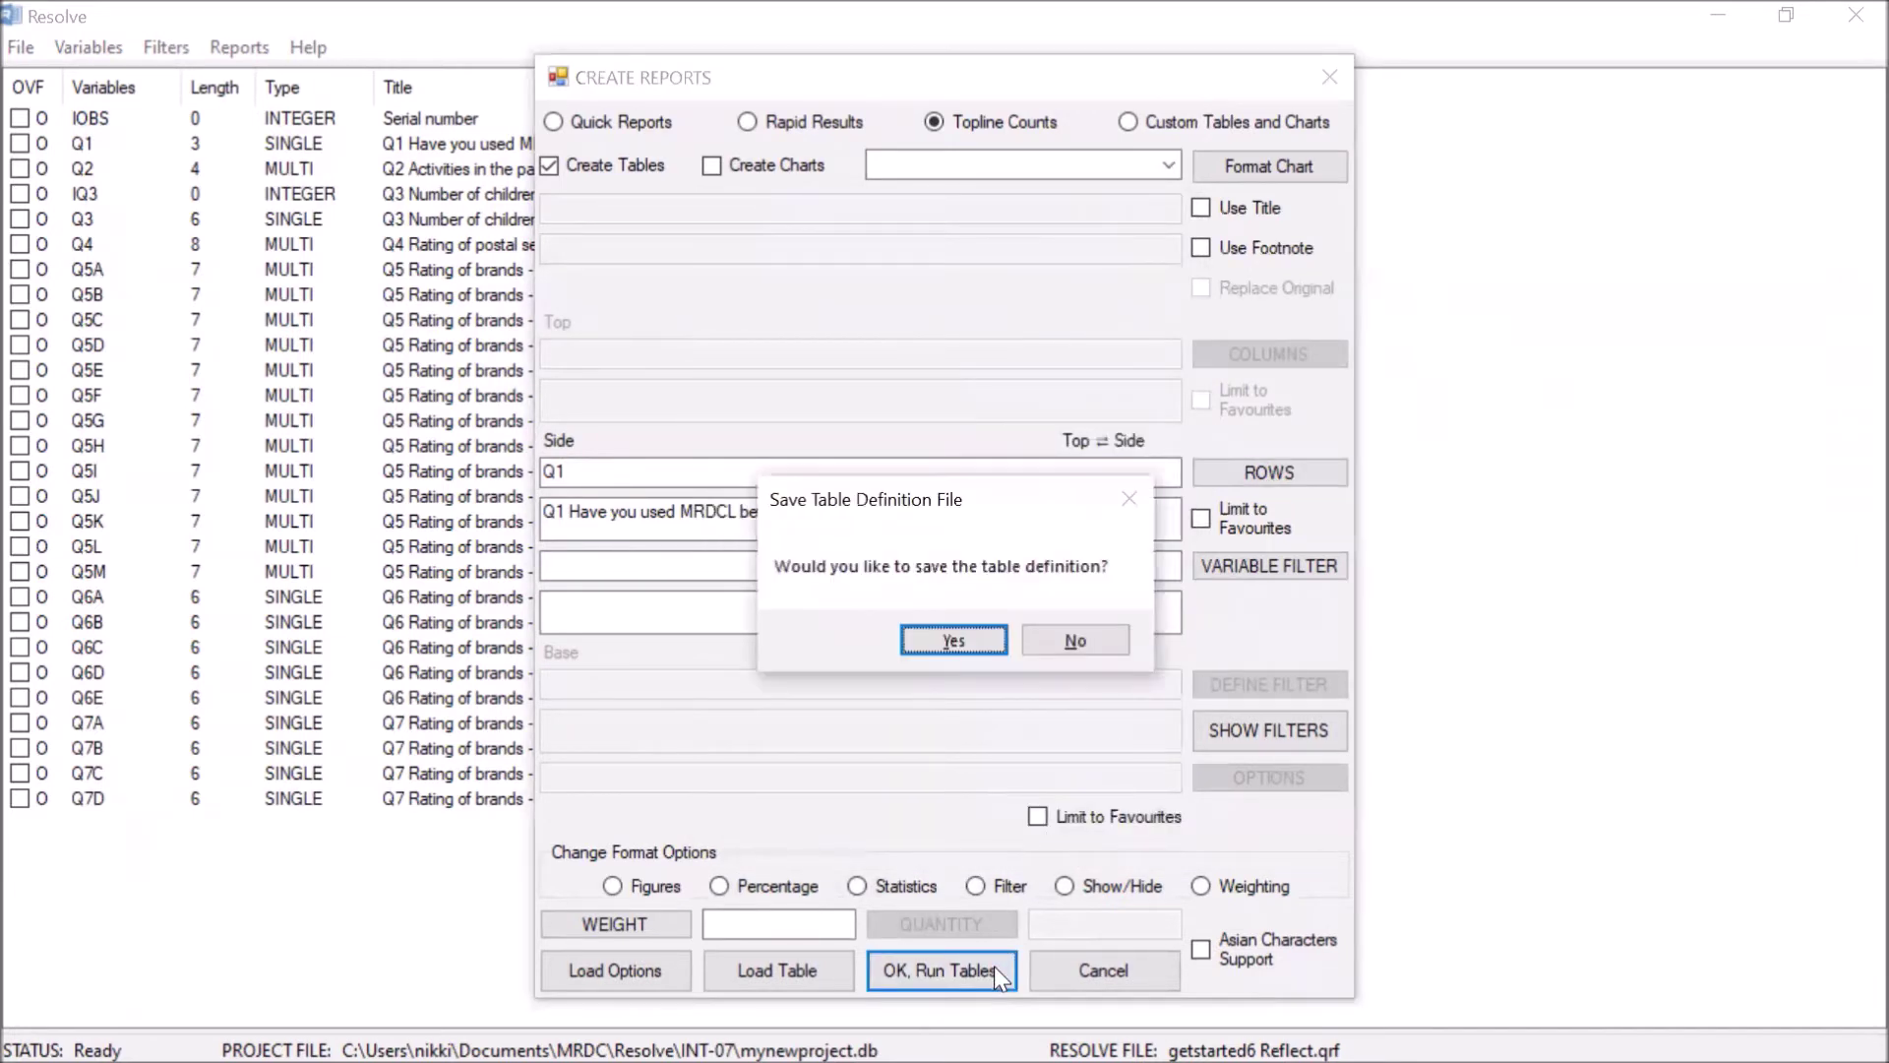
pyautogui.click(955, 640)
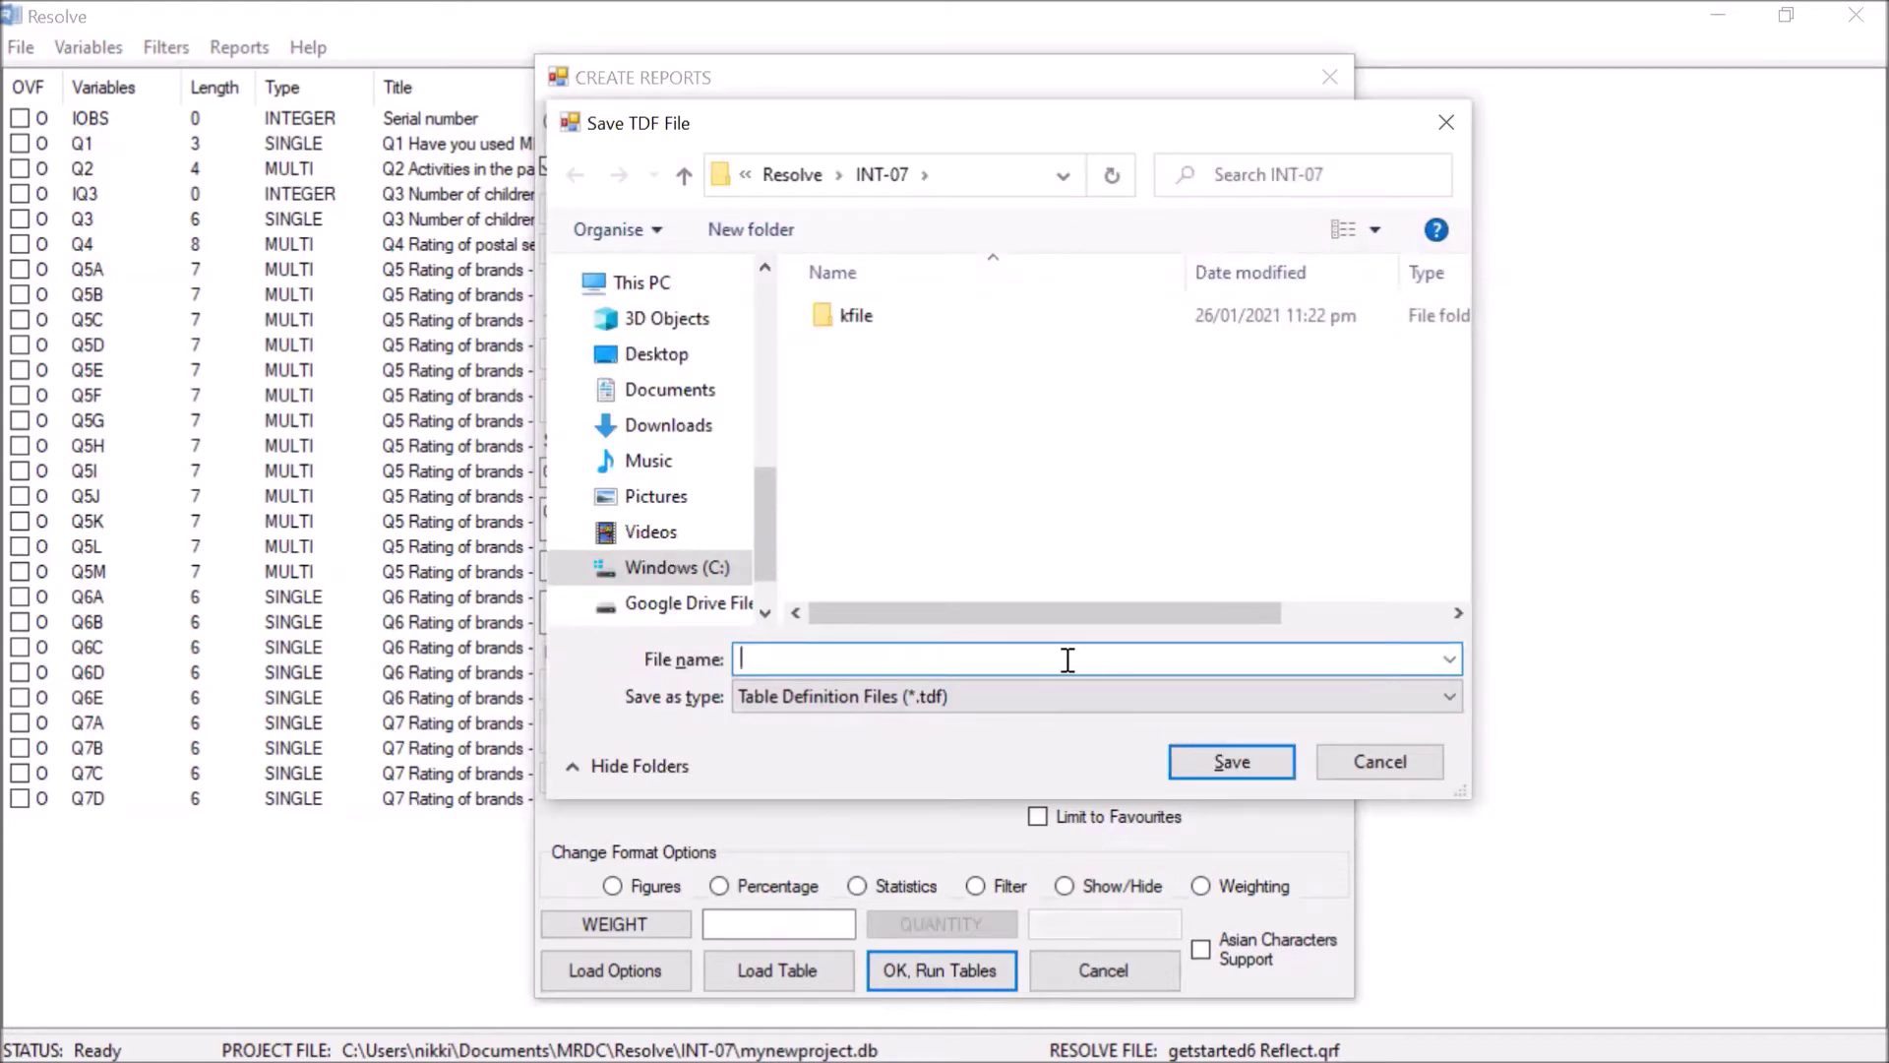
pyautogui.write('TOPLINE')
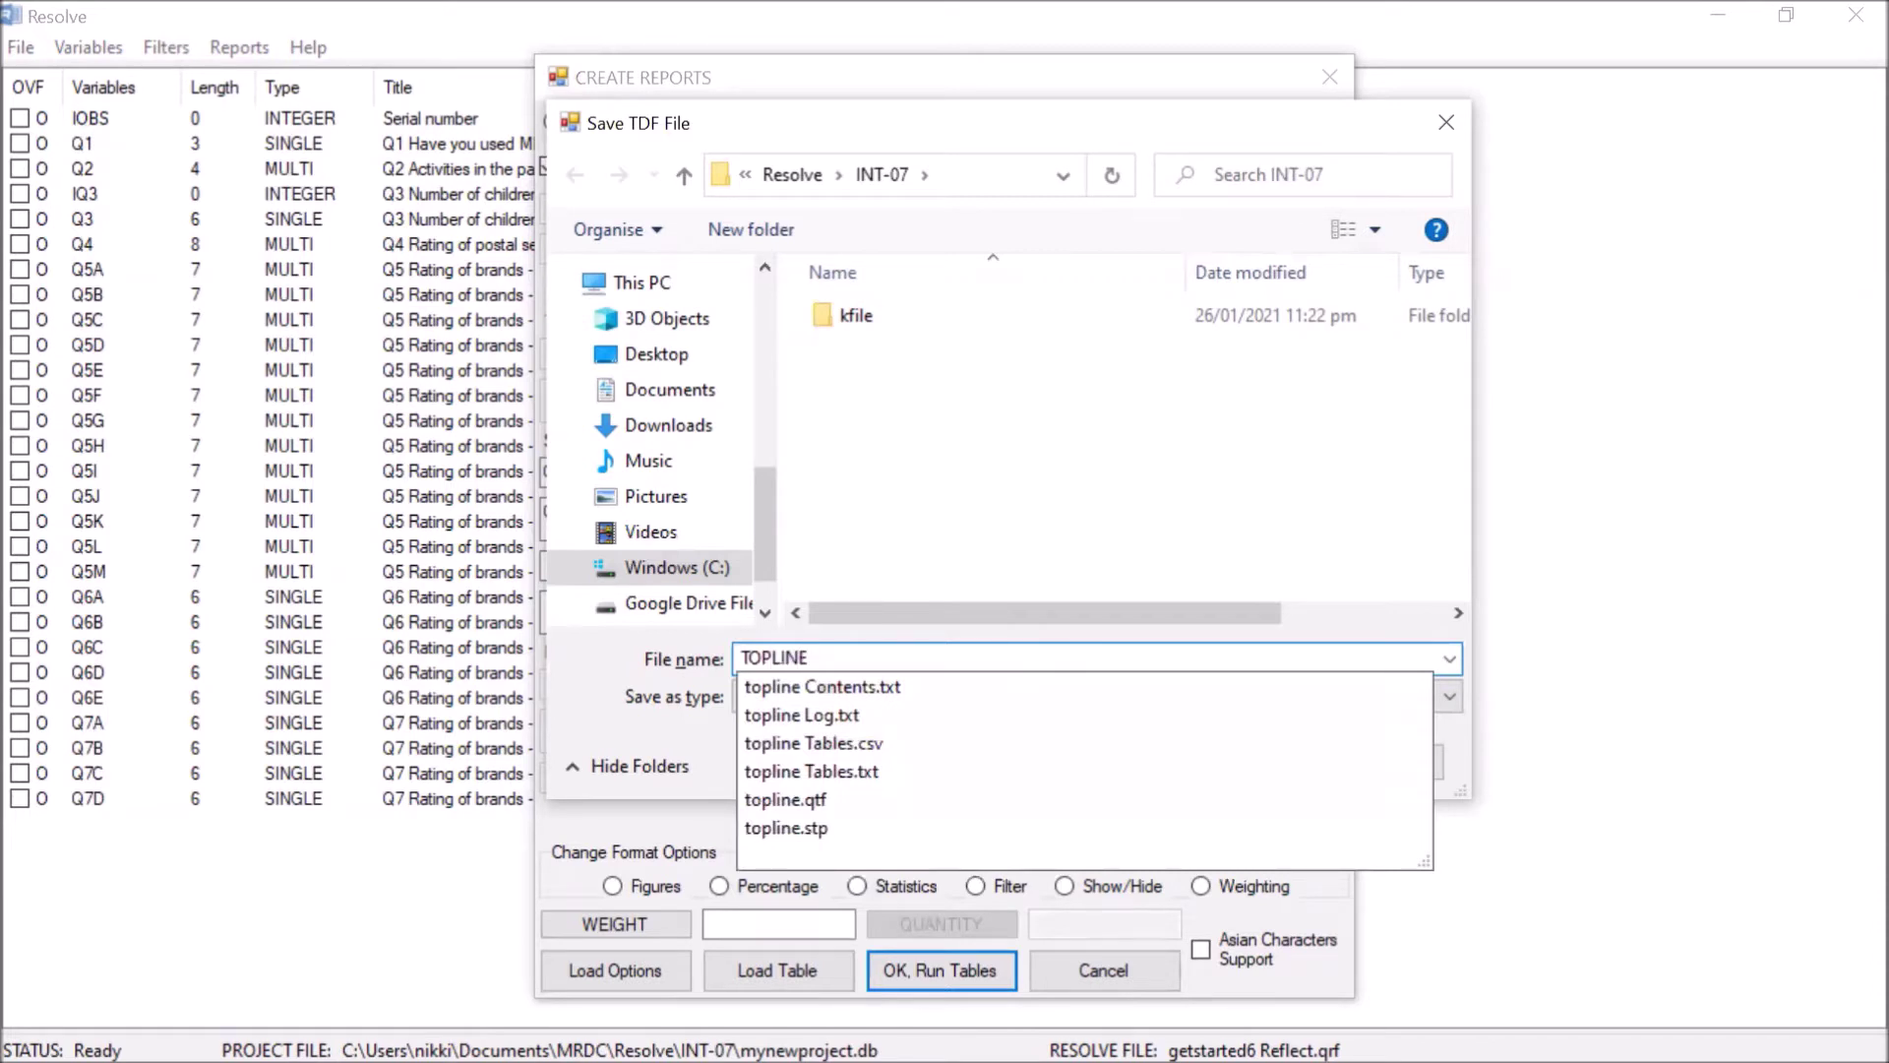
pyautogui.click(1212, 516)
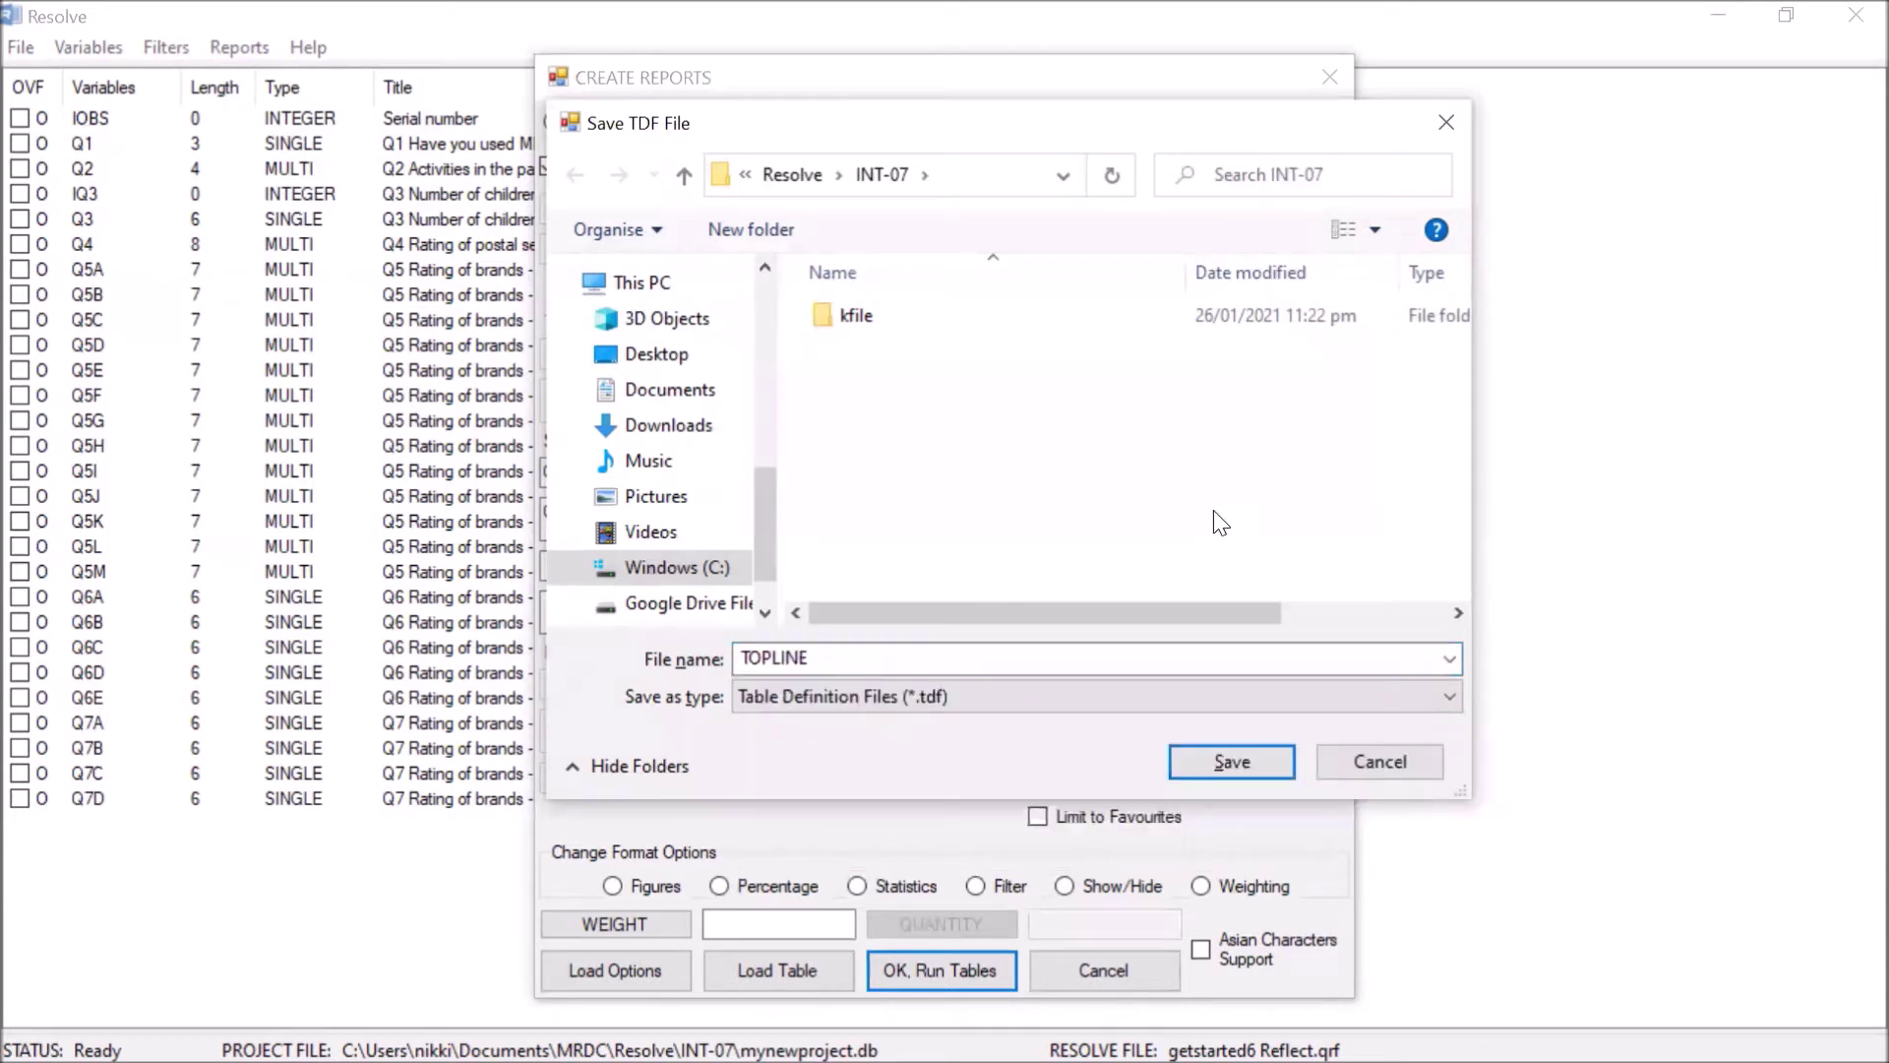
pyautogui.click(1261, 763)
# View the generated tables text file for Q1, close it and return to the report setup.
pyautogui.click(976, 645)
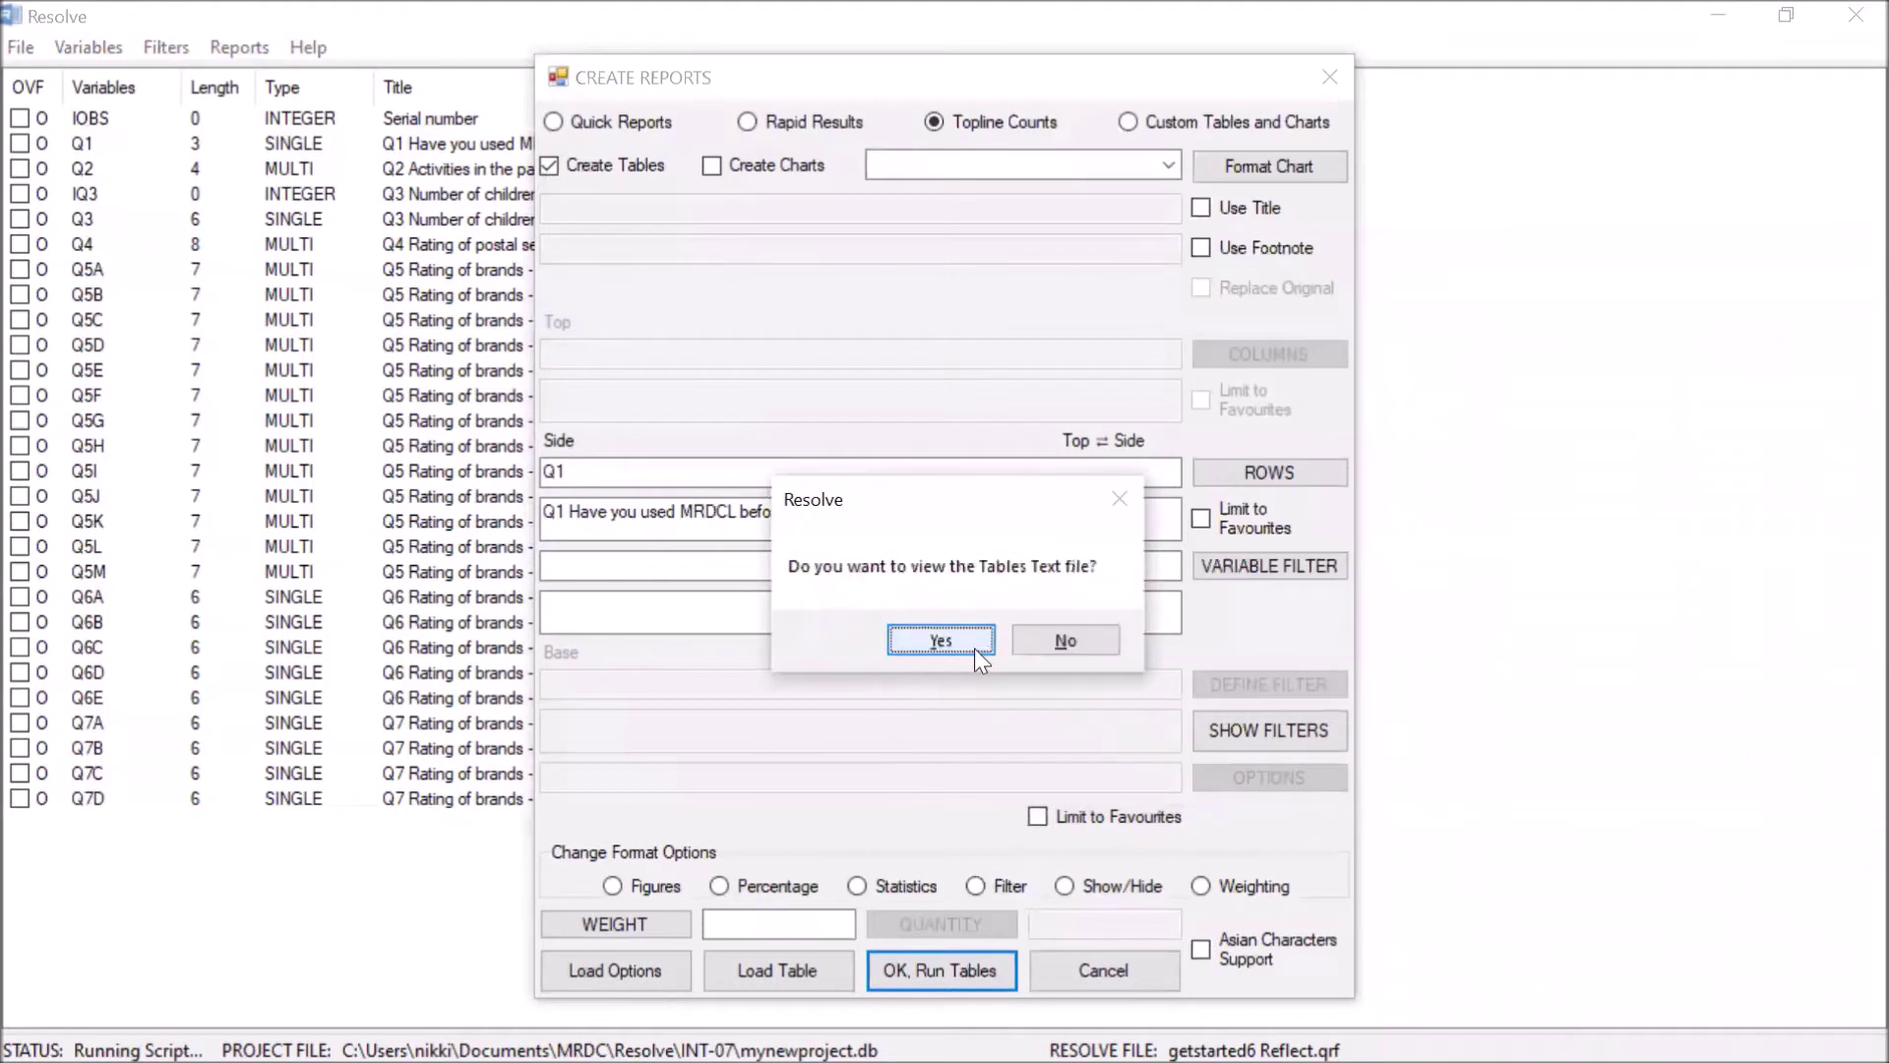
pyautogui.click(952, 635)
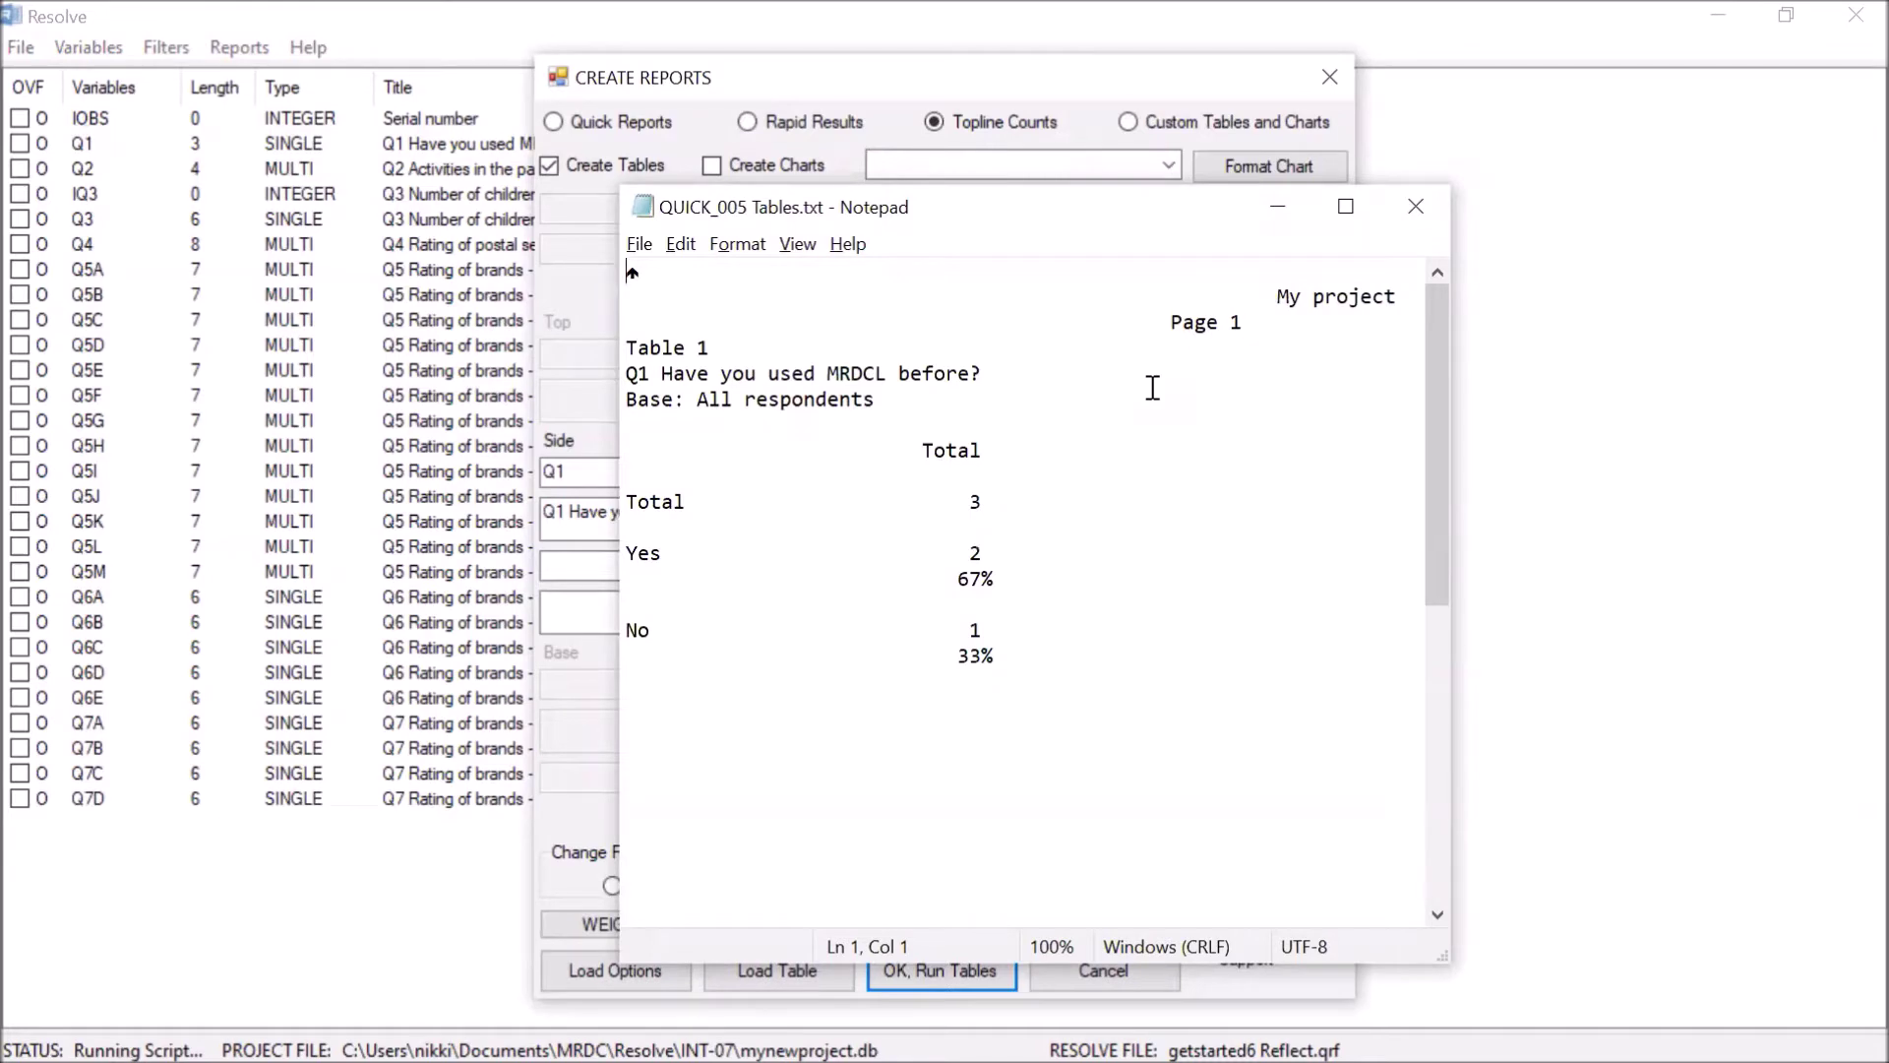
pyautogui.click(1416, 205)
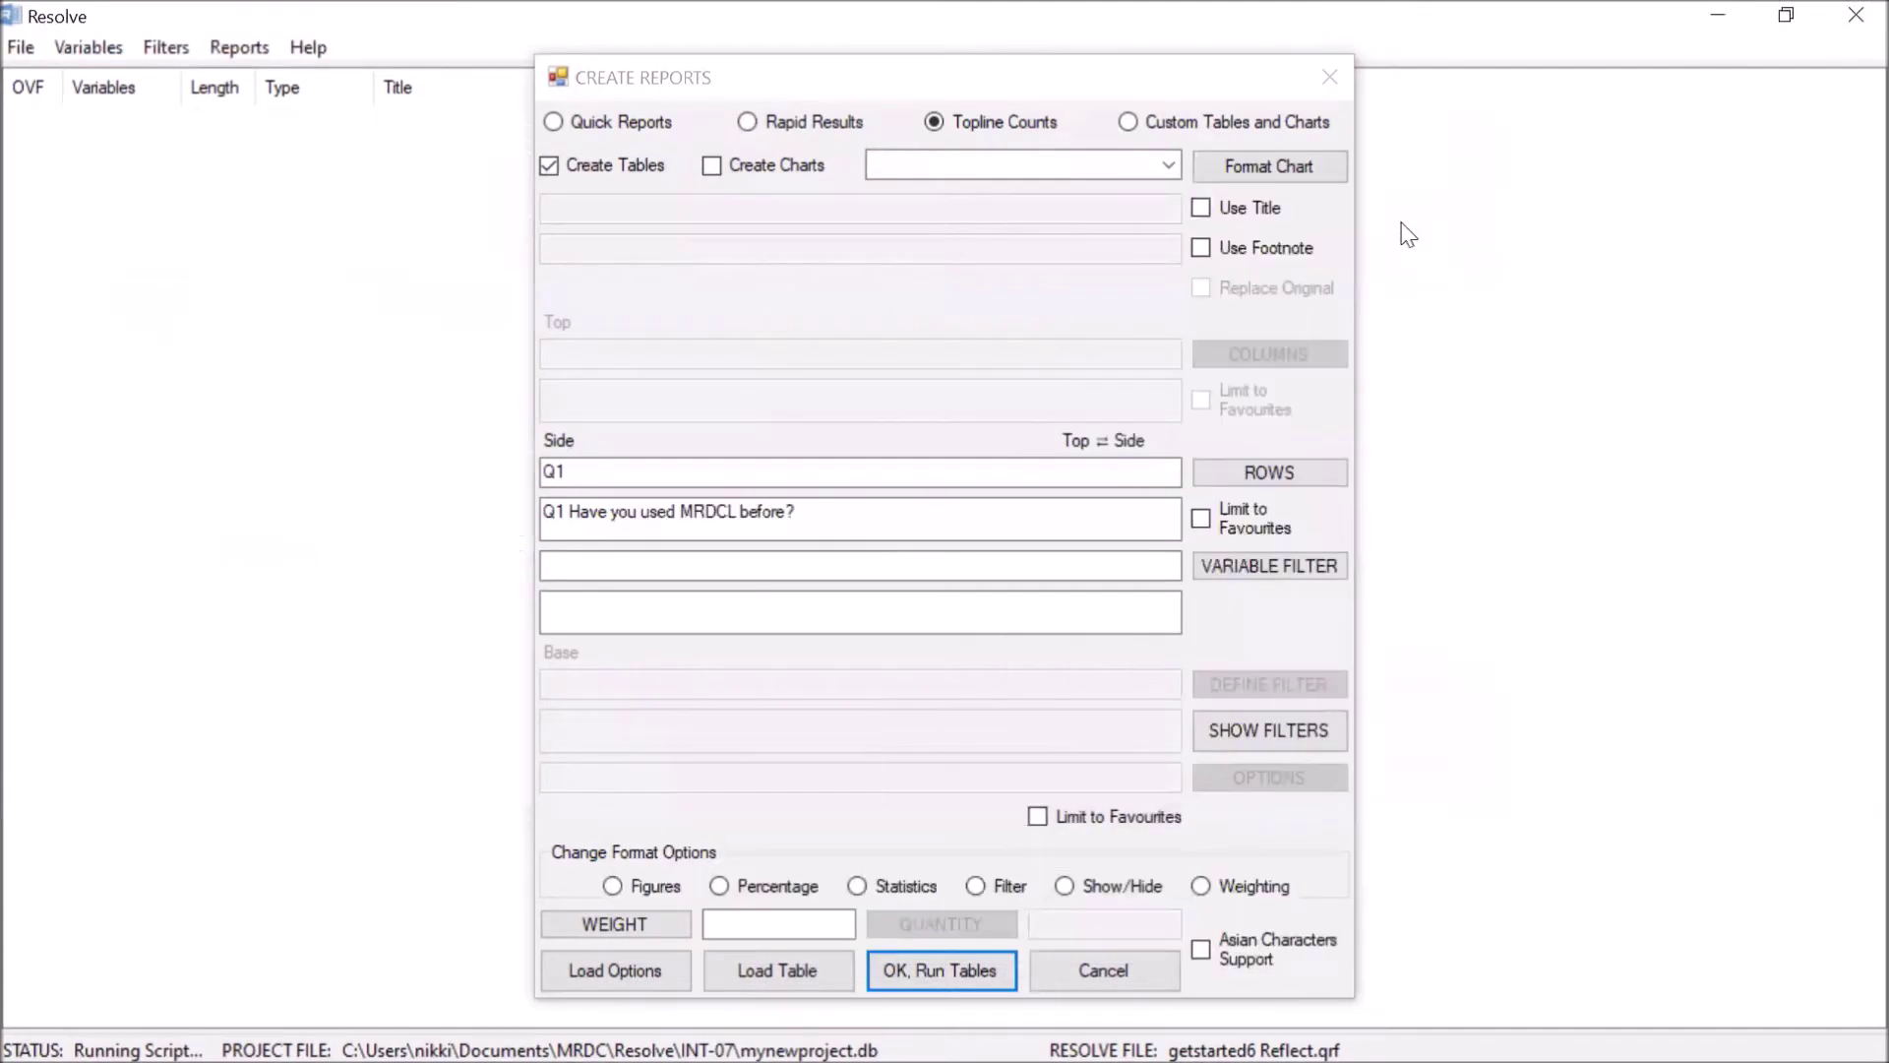
pyautogui.click(1052, 640)
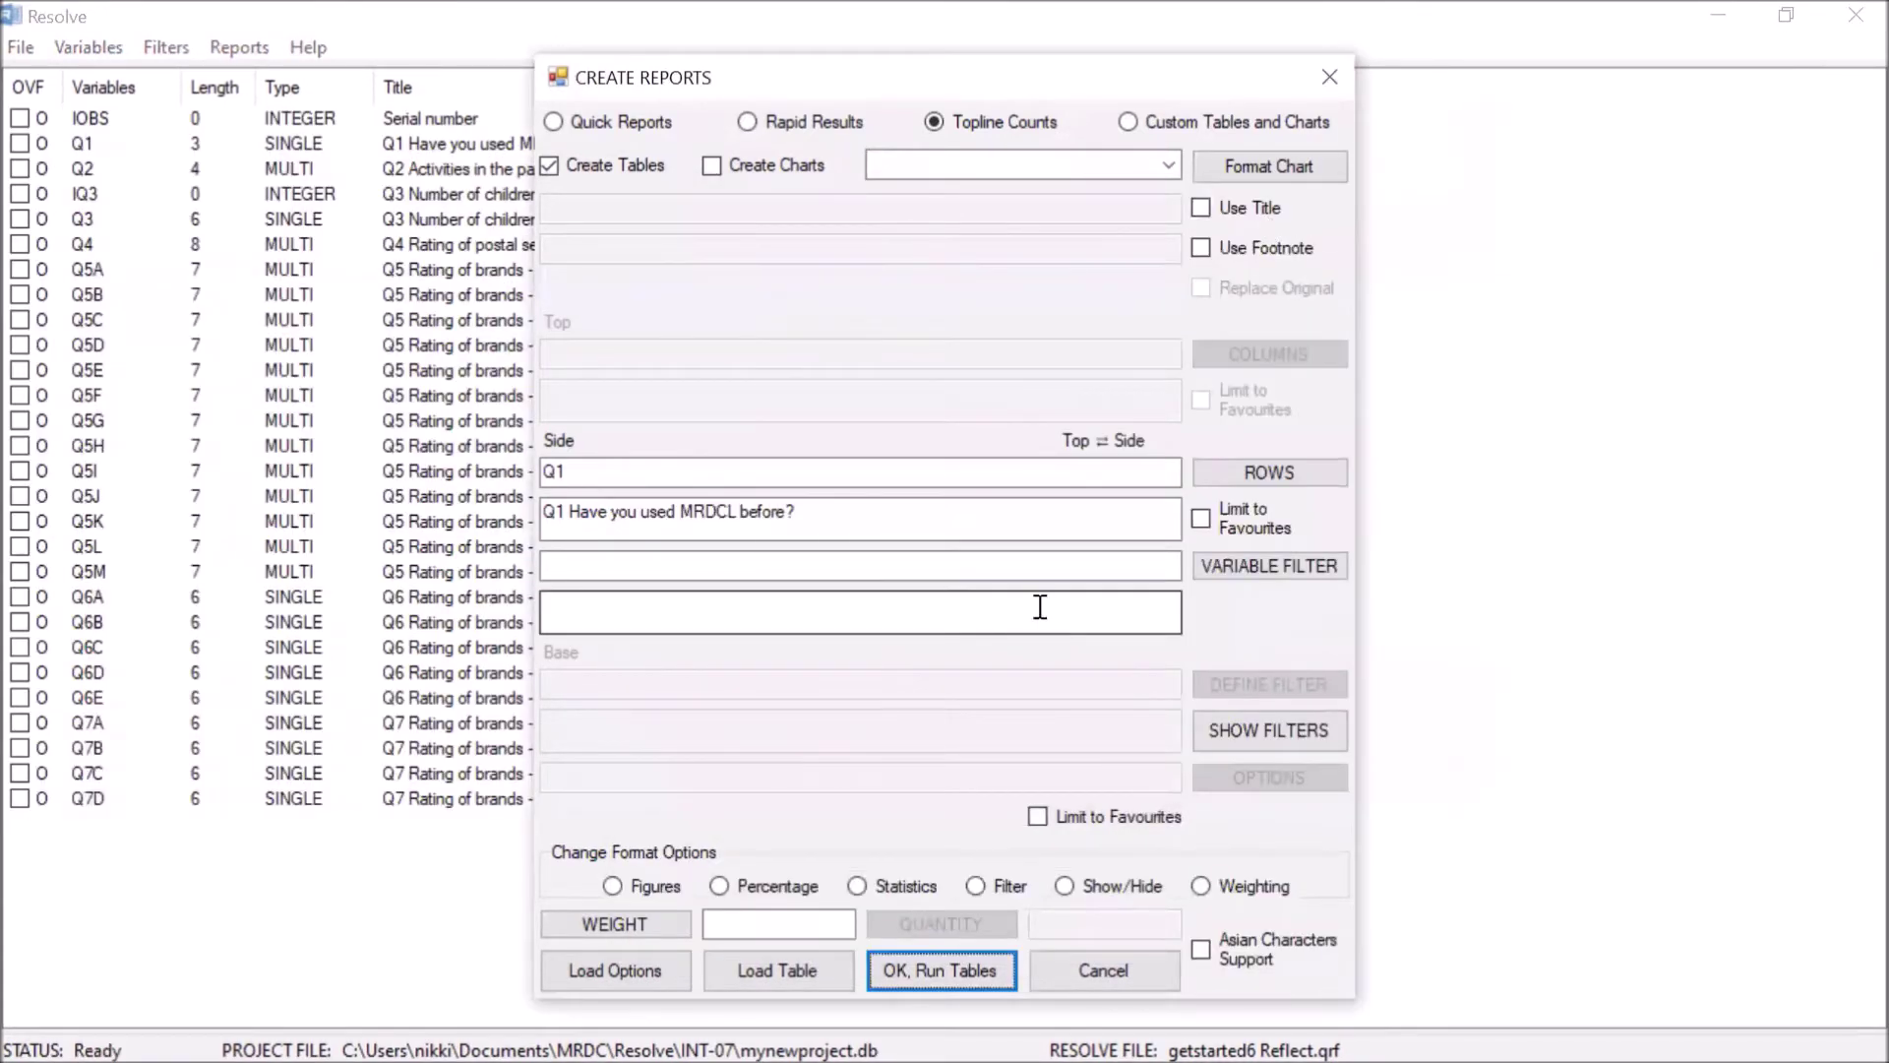
# Switch the report type to Rapid Results and set Q1 as the top (column) variable.
pyautogui.click(783, 124)
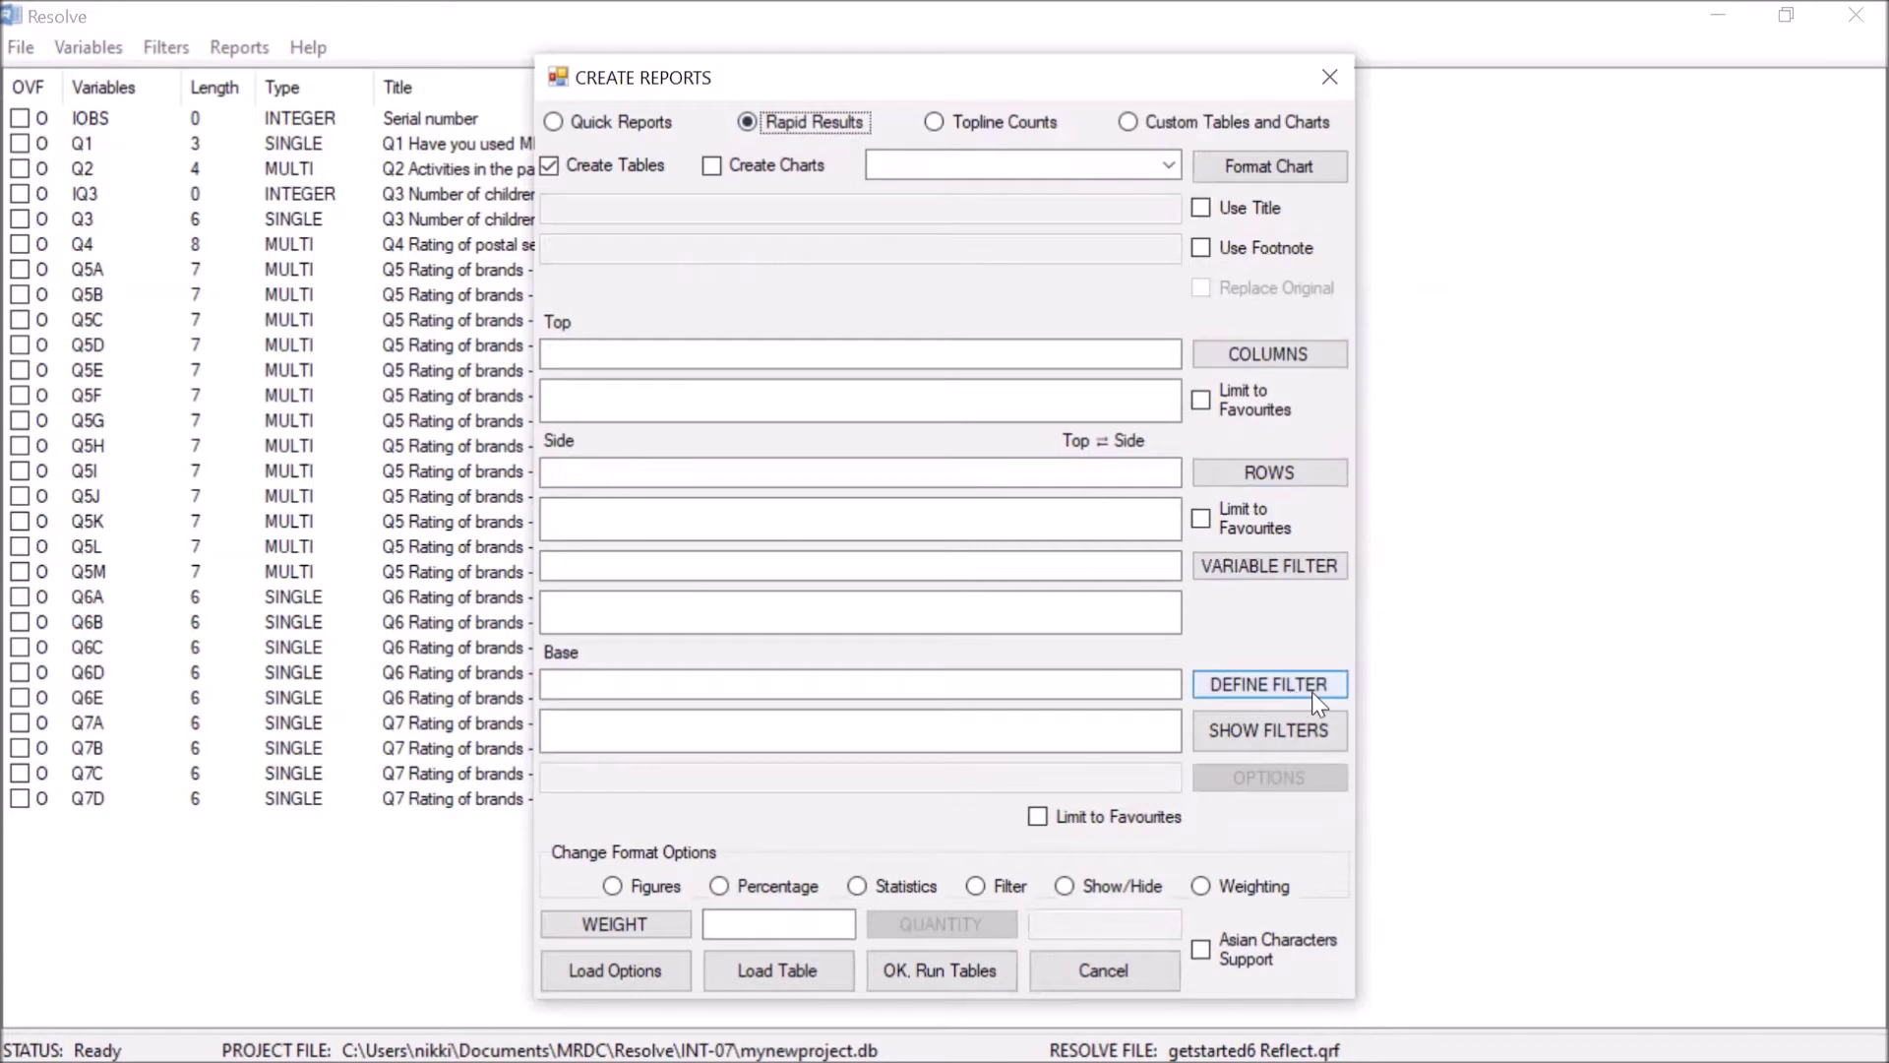
pyautogui.click(866, 353)
pyautogui.write('Q1')
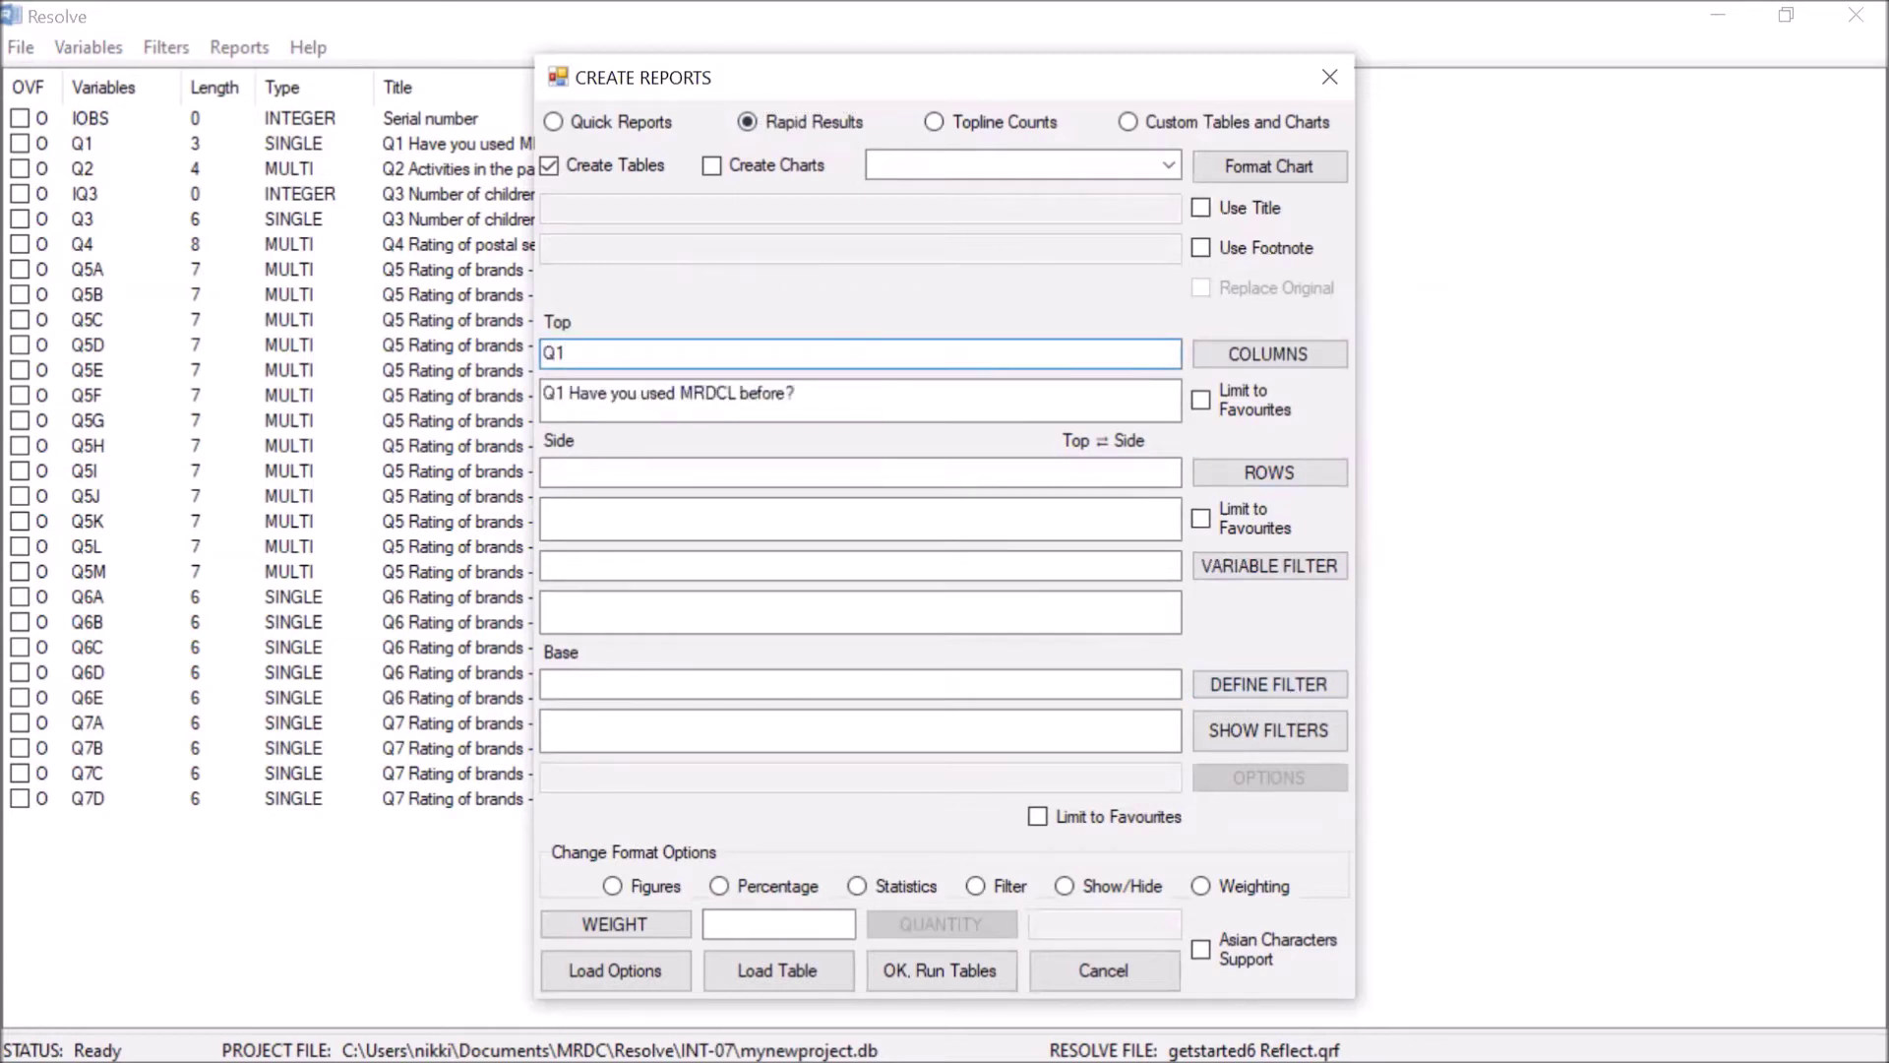
# Set the side (row) variables of the Rapid Results report to Q2 and Q3.
pyautogui.click(1253, 471)
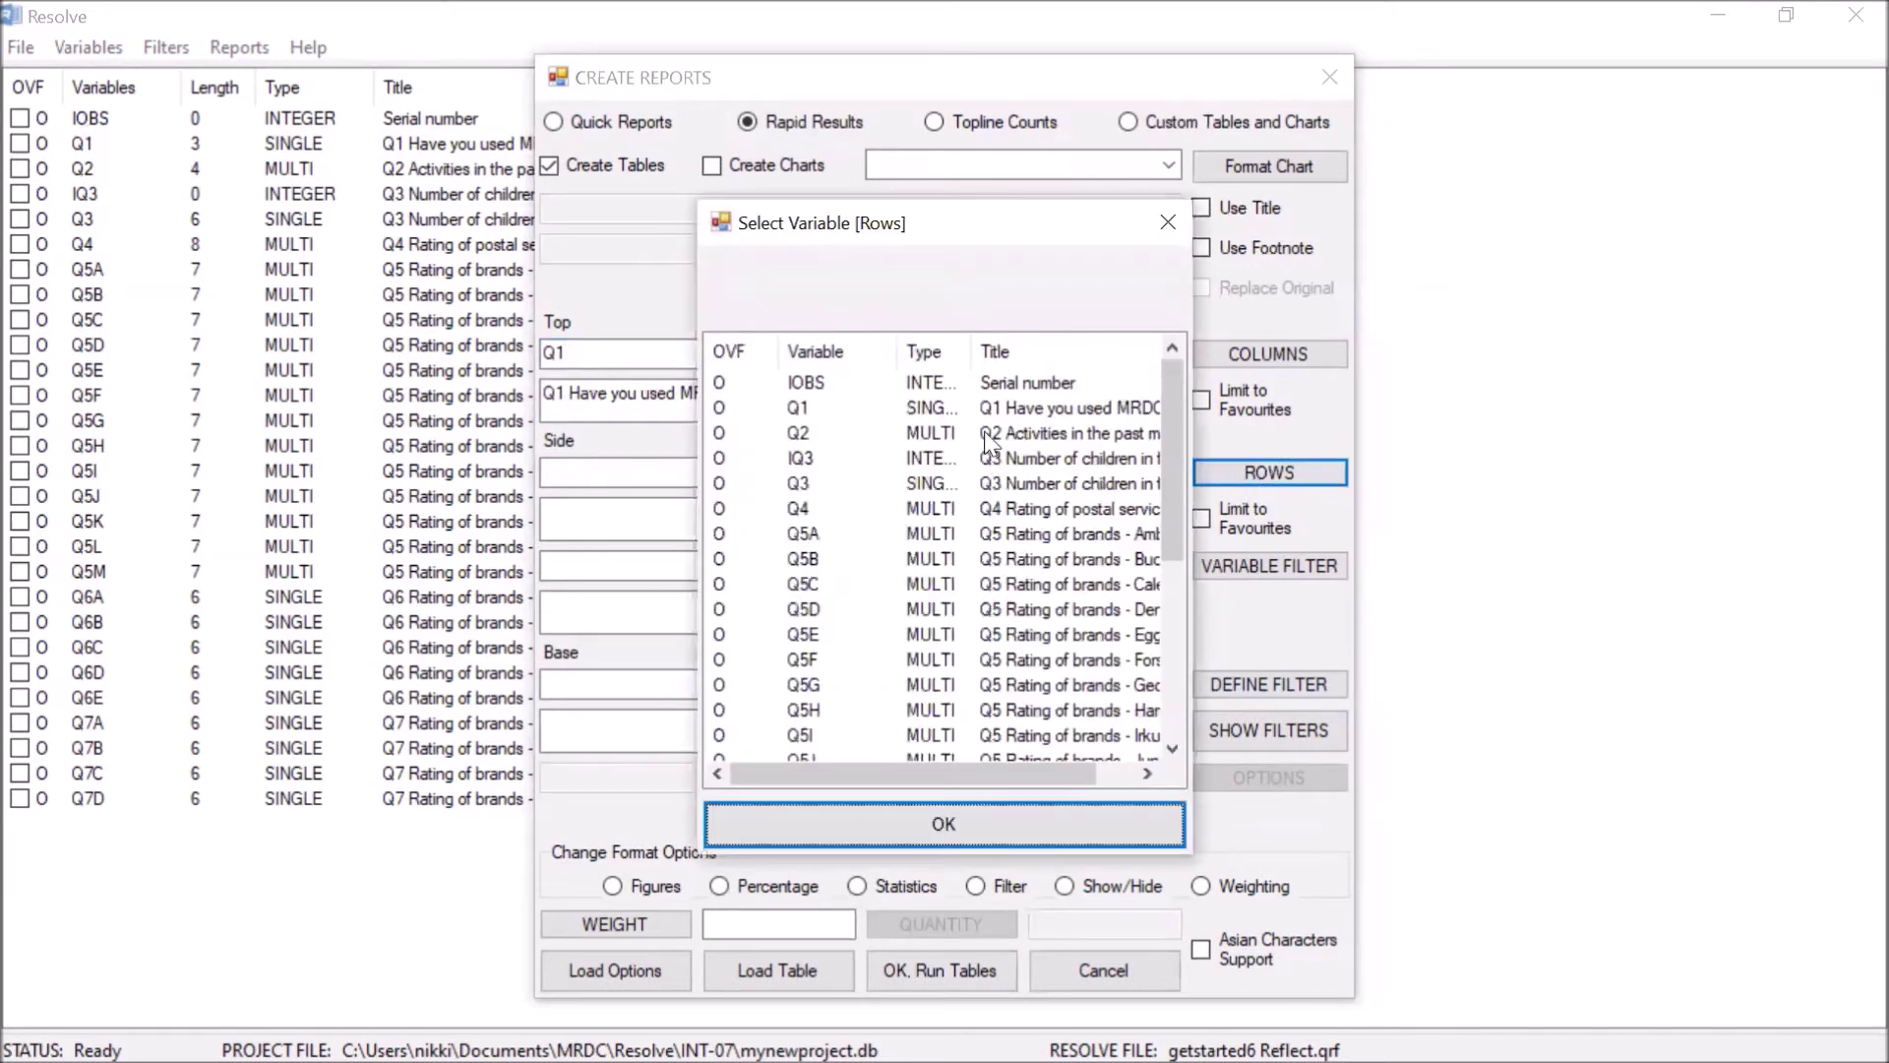
pyautogui.click(837, 429)
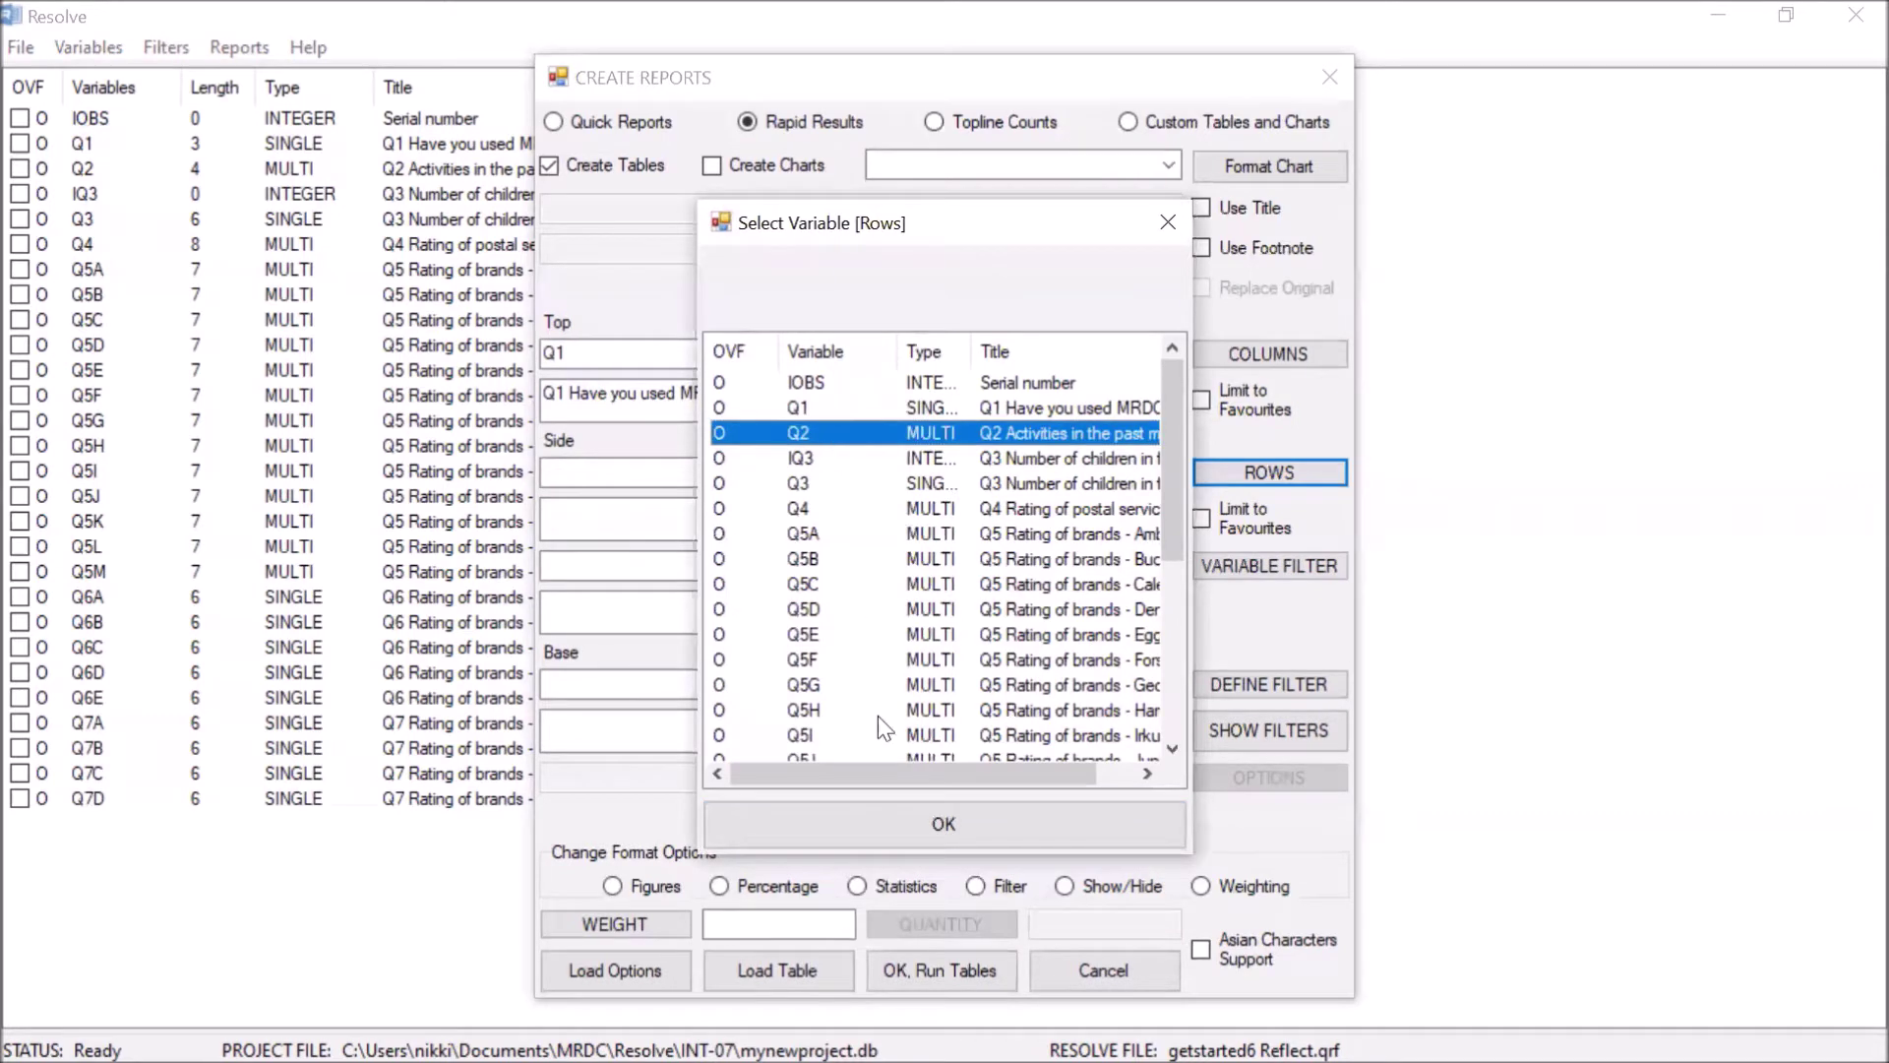
pyautogui.click(915, 829)
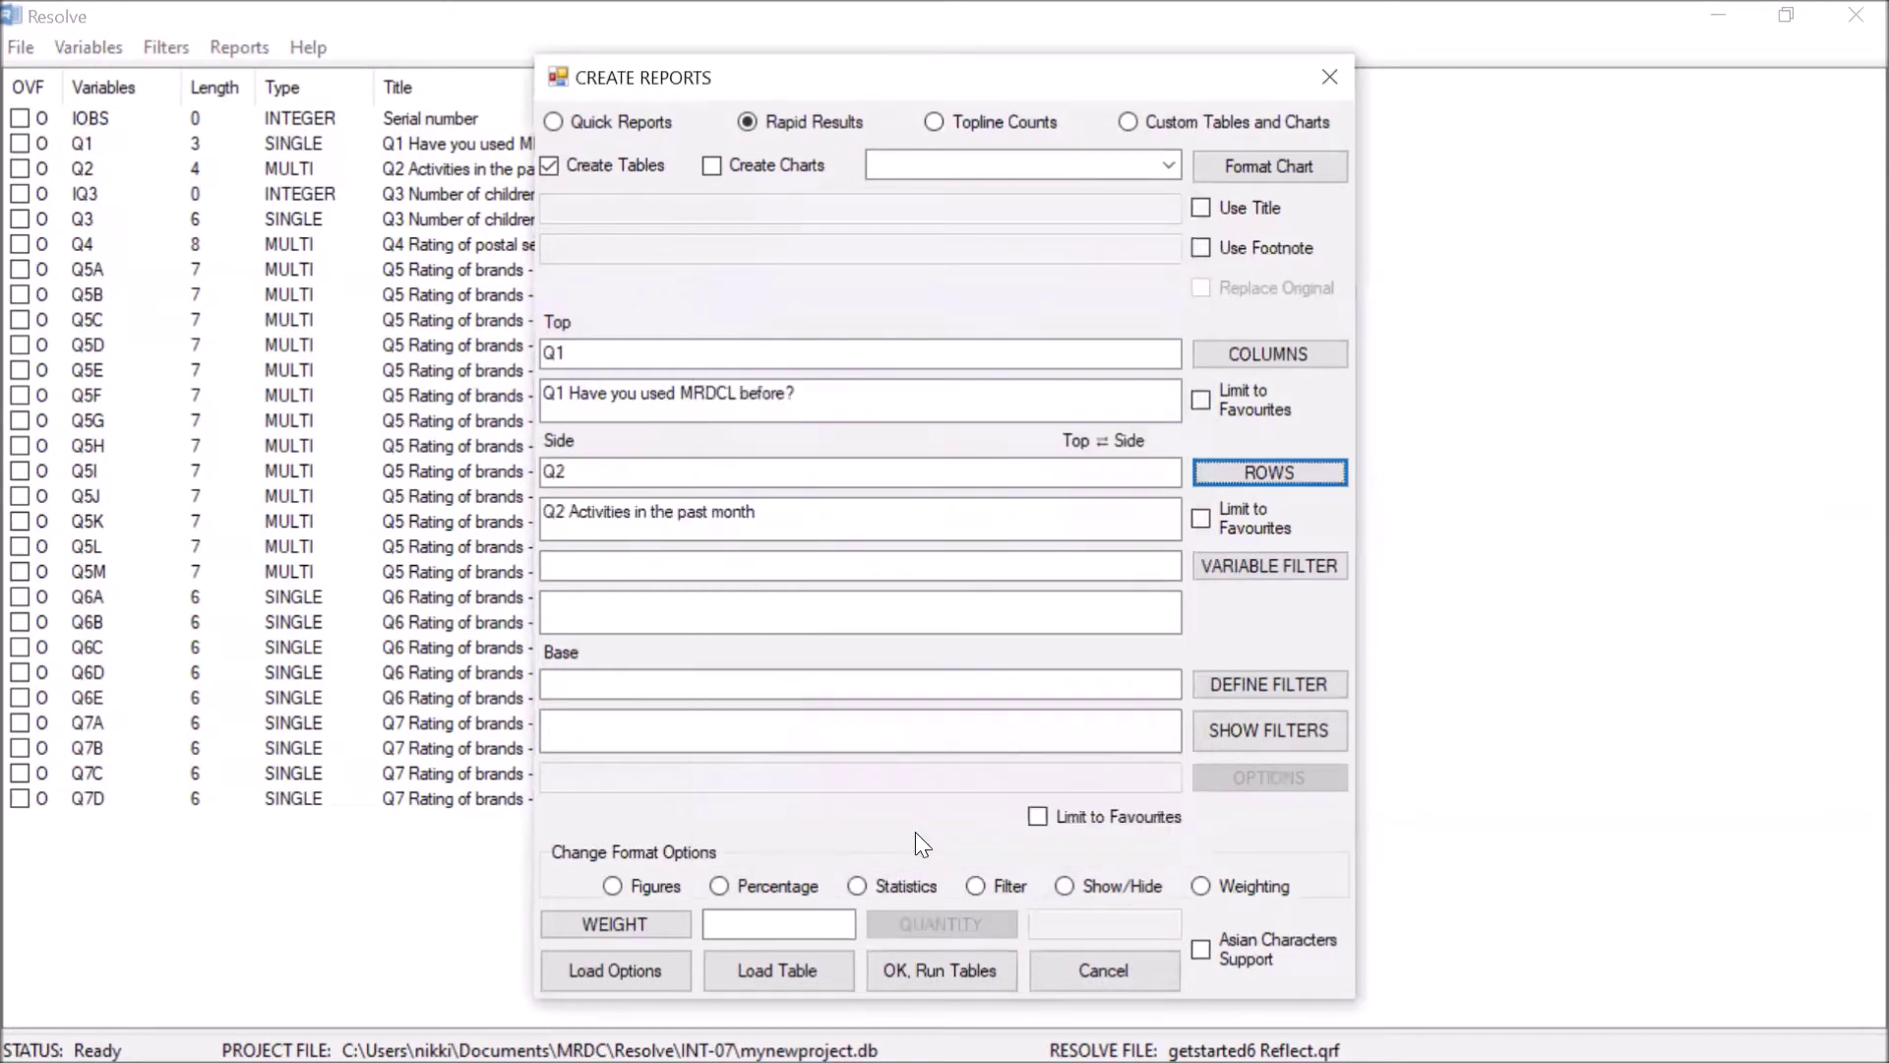
pyautogui.click(642, 472)
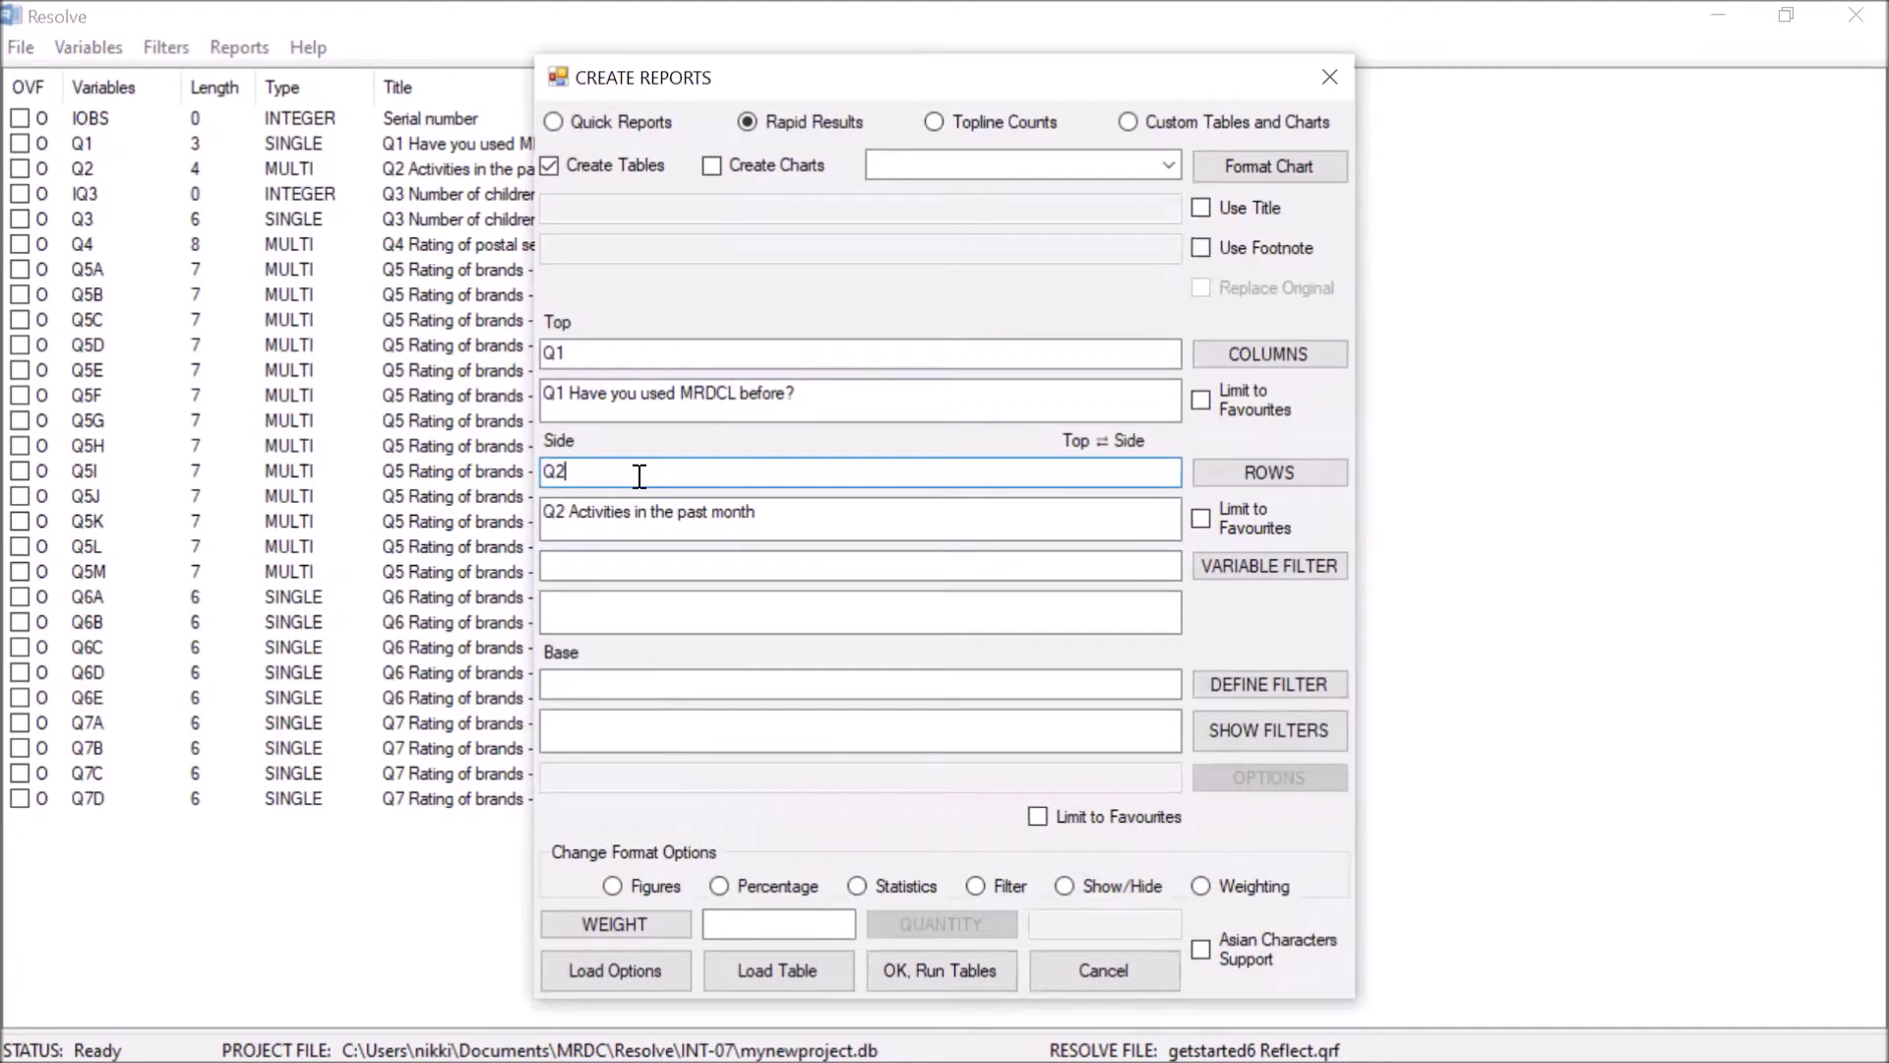
pyautogui.write(',Q3')
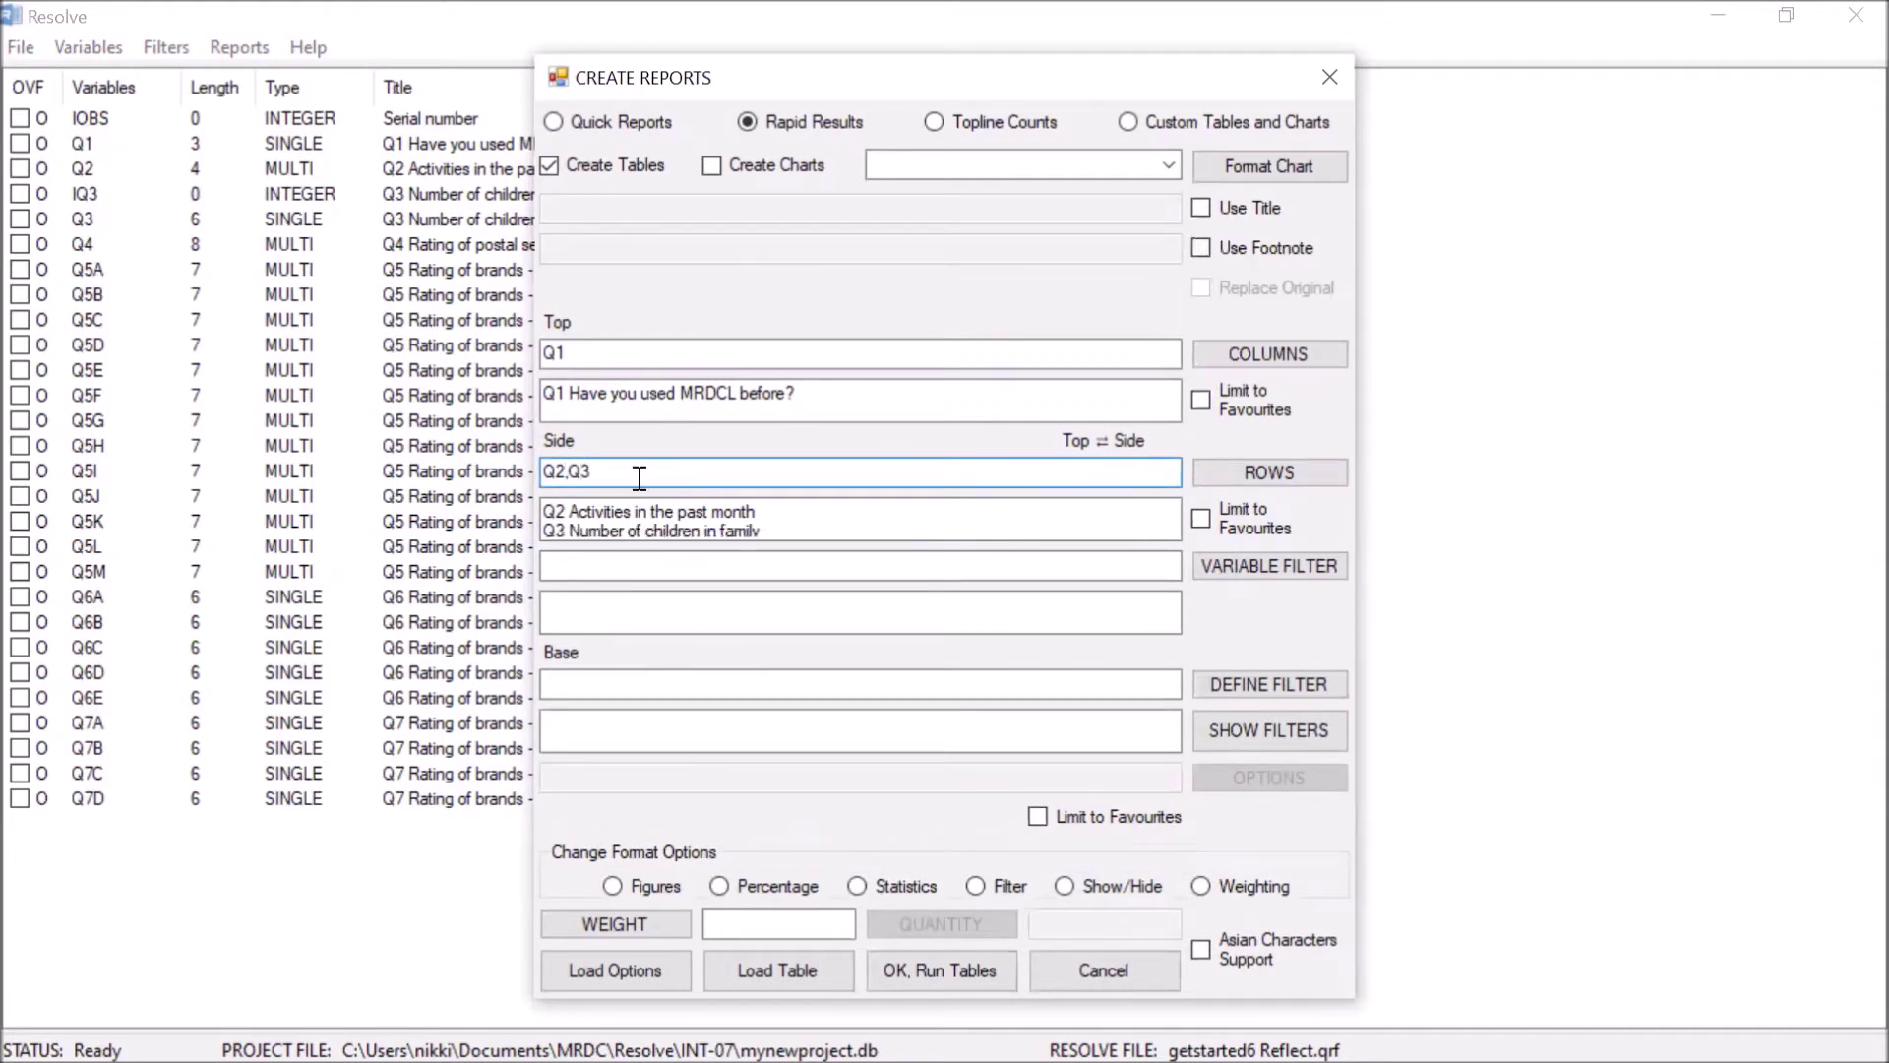
# Define a base filter on Q4 covering the response range Very good (5) to Quite good (4).
pyautogui.click(1226, 688)
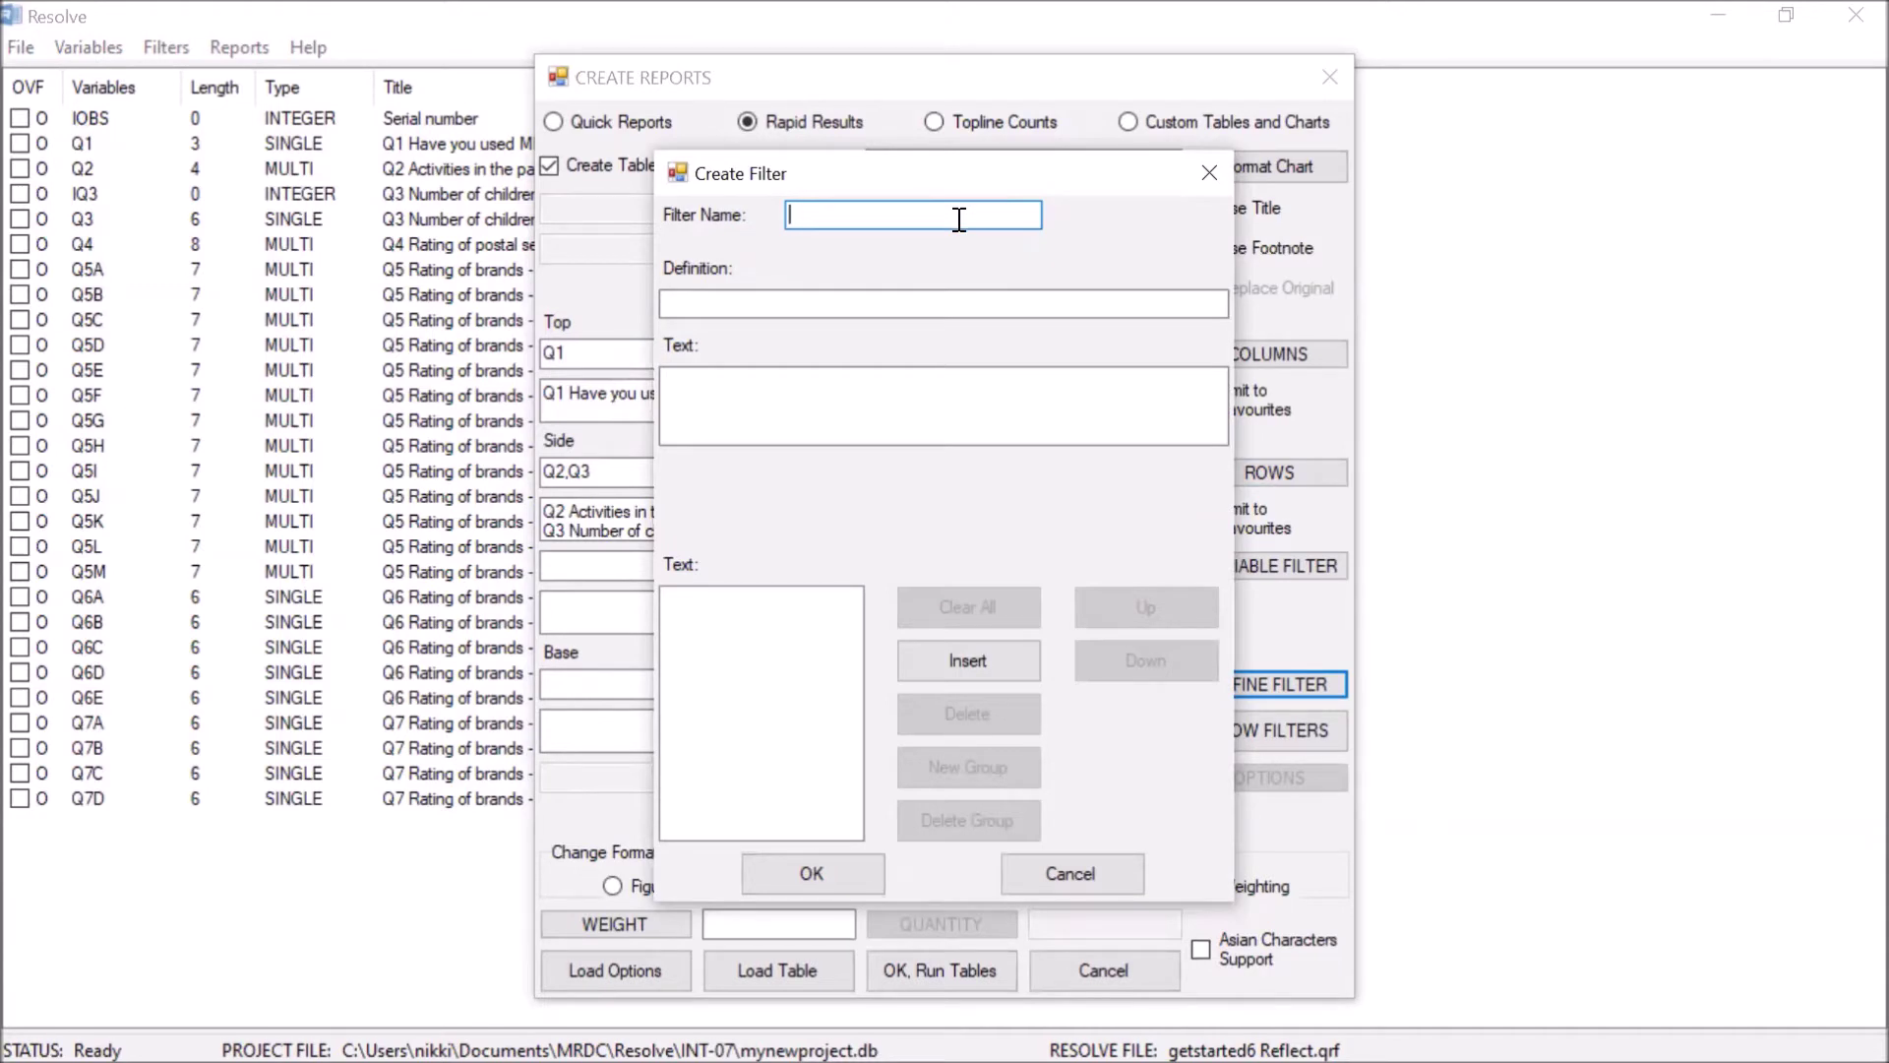
pyautogui.click(1010, 676)
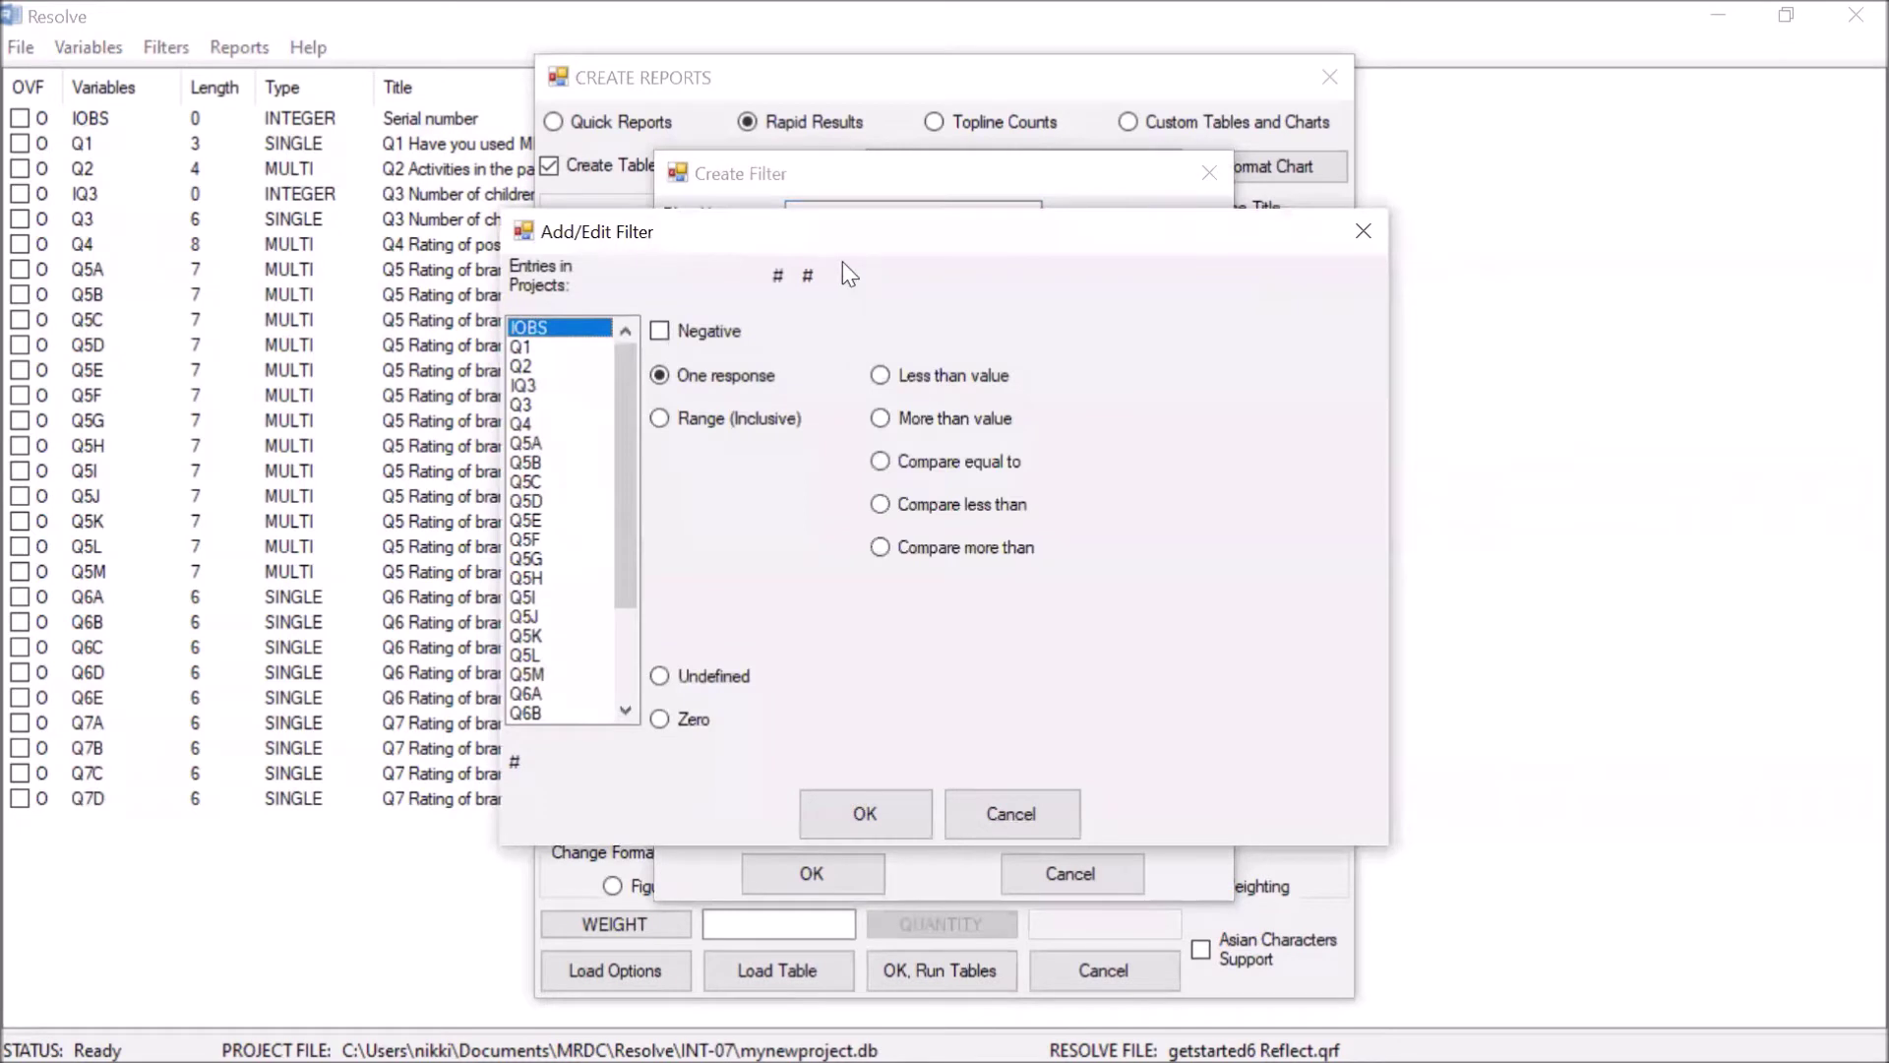
pyautogui.click(566, 423)
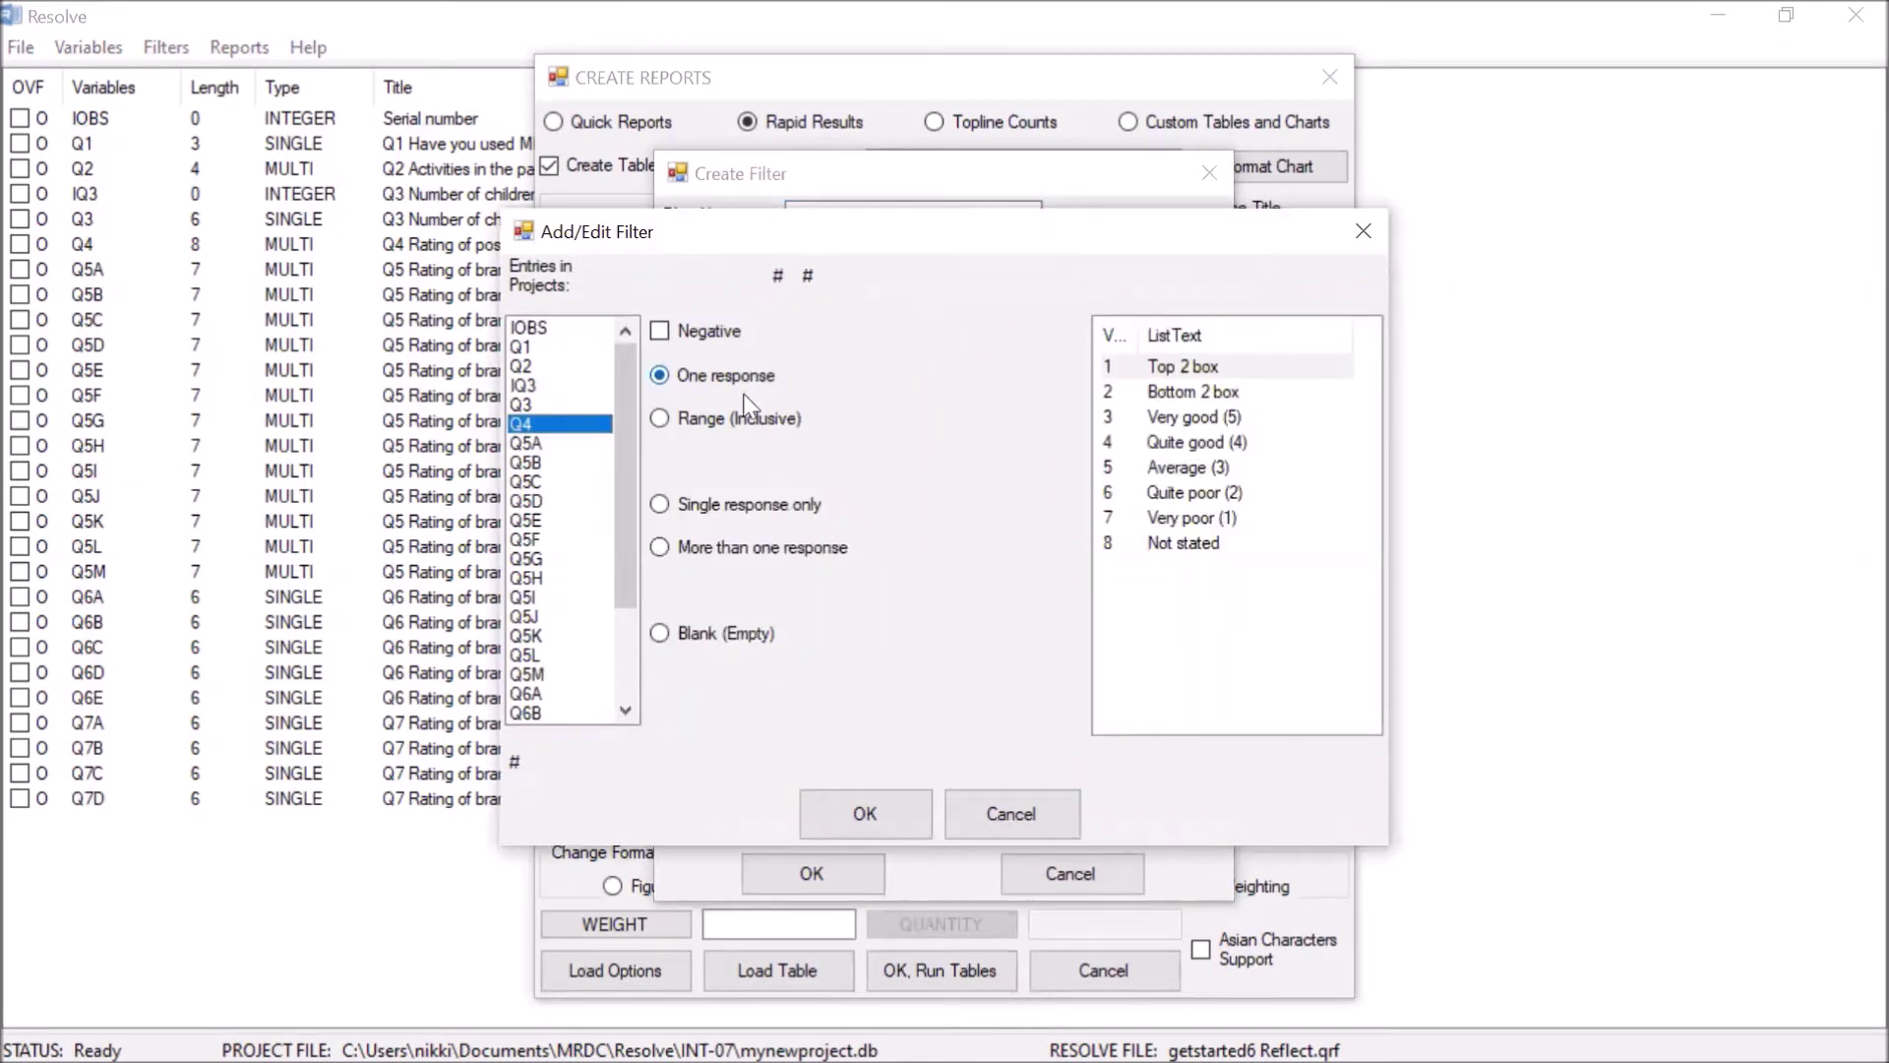
pyautogui.click(717, 423)
pyautogui.moveTo(1161, 366); pyautogui.dragTo(1161, 442)
pyautogui.click(891, 813)
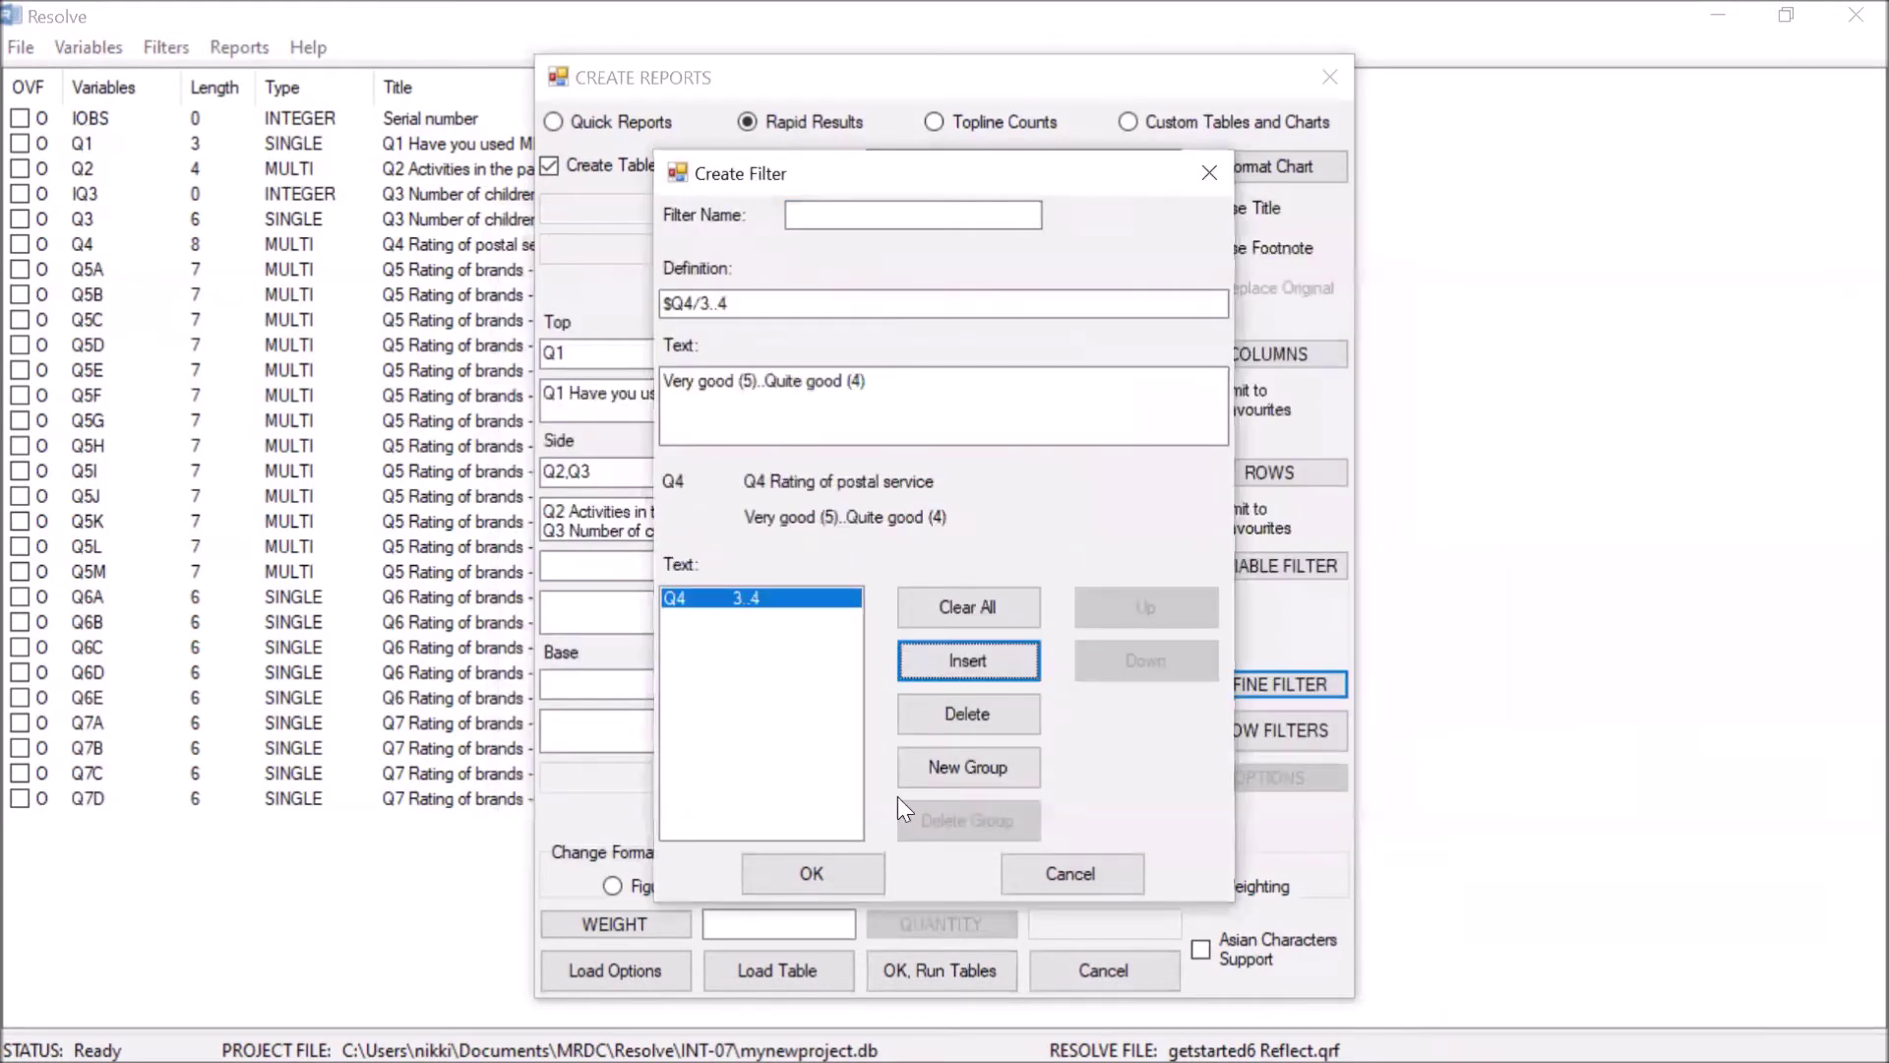
pyautogui.click(814, 882)
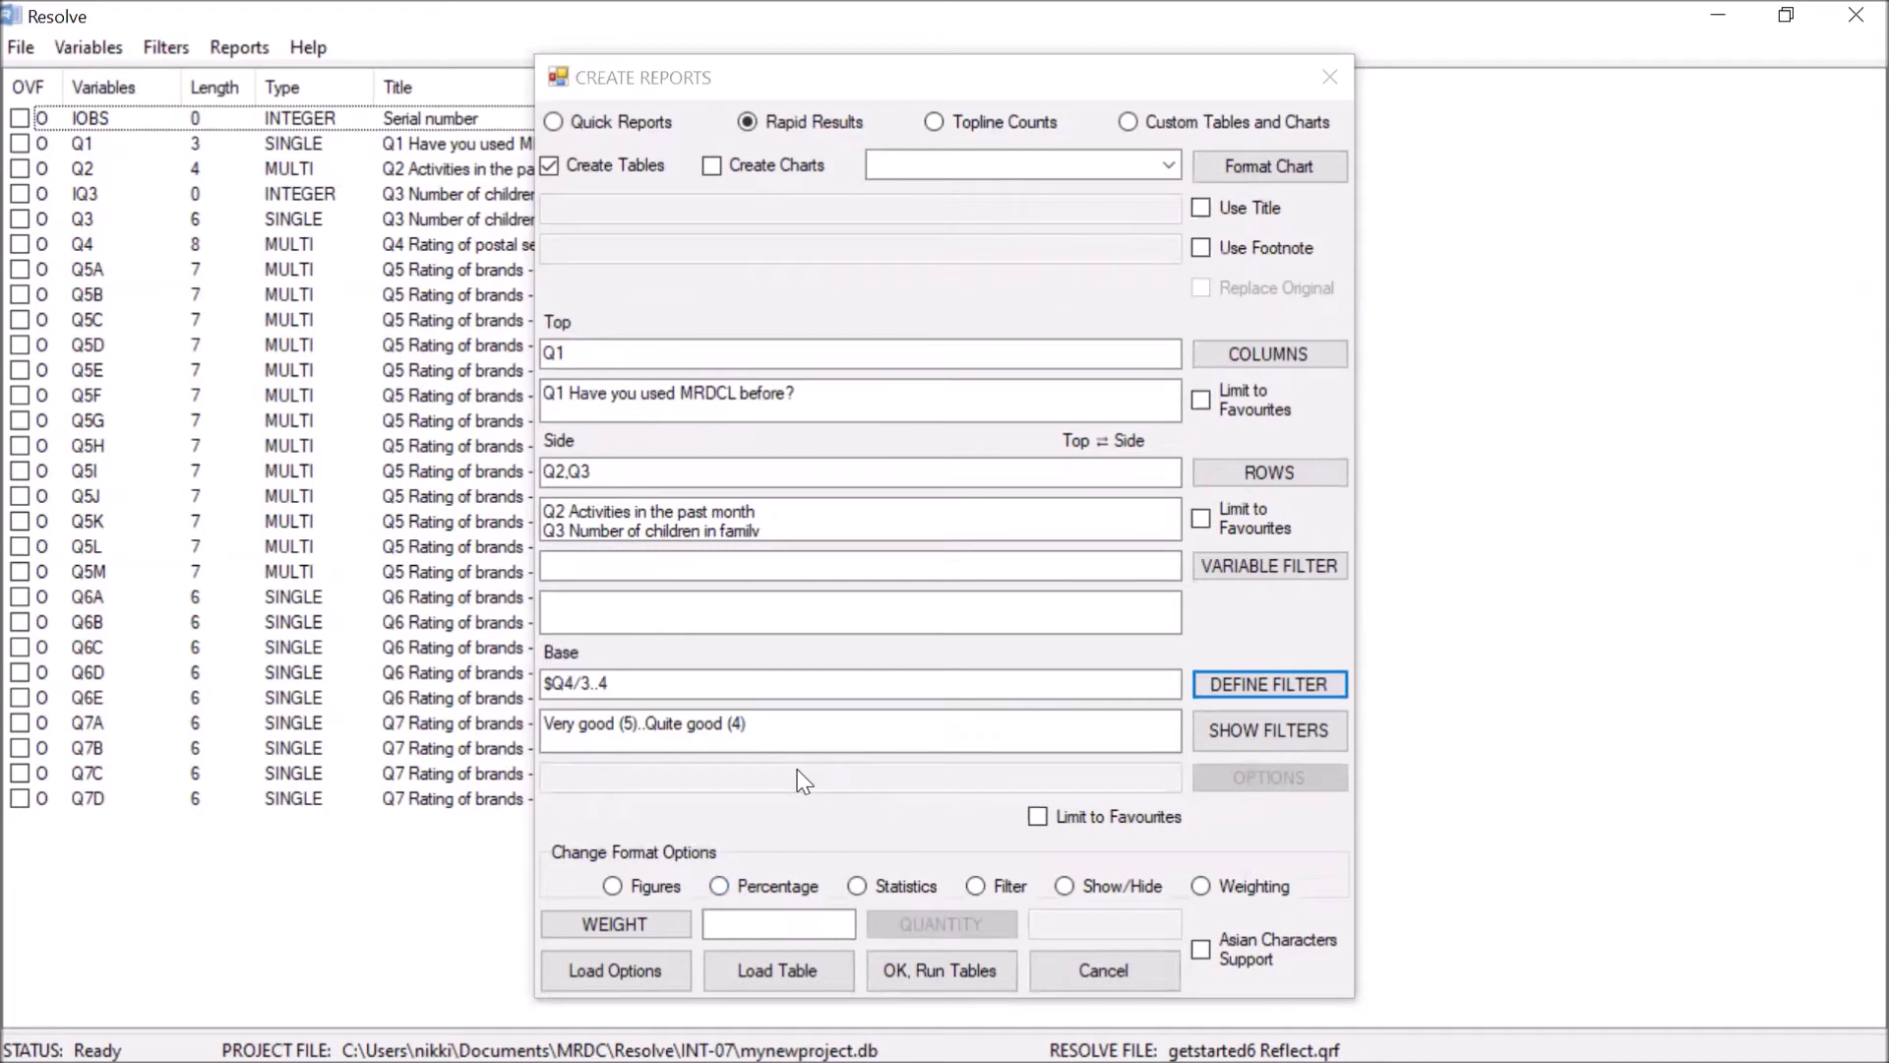
pyautogui.click(776, 685)
pyautogui.write('.')
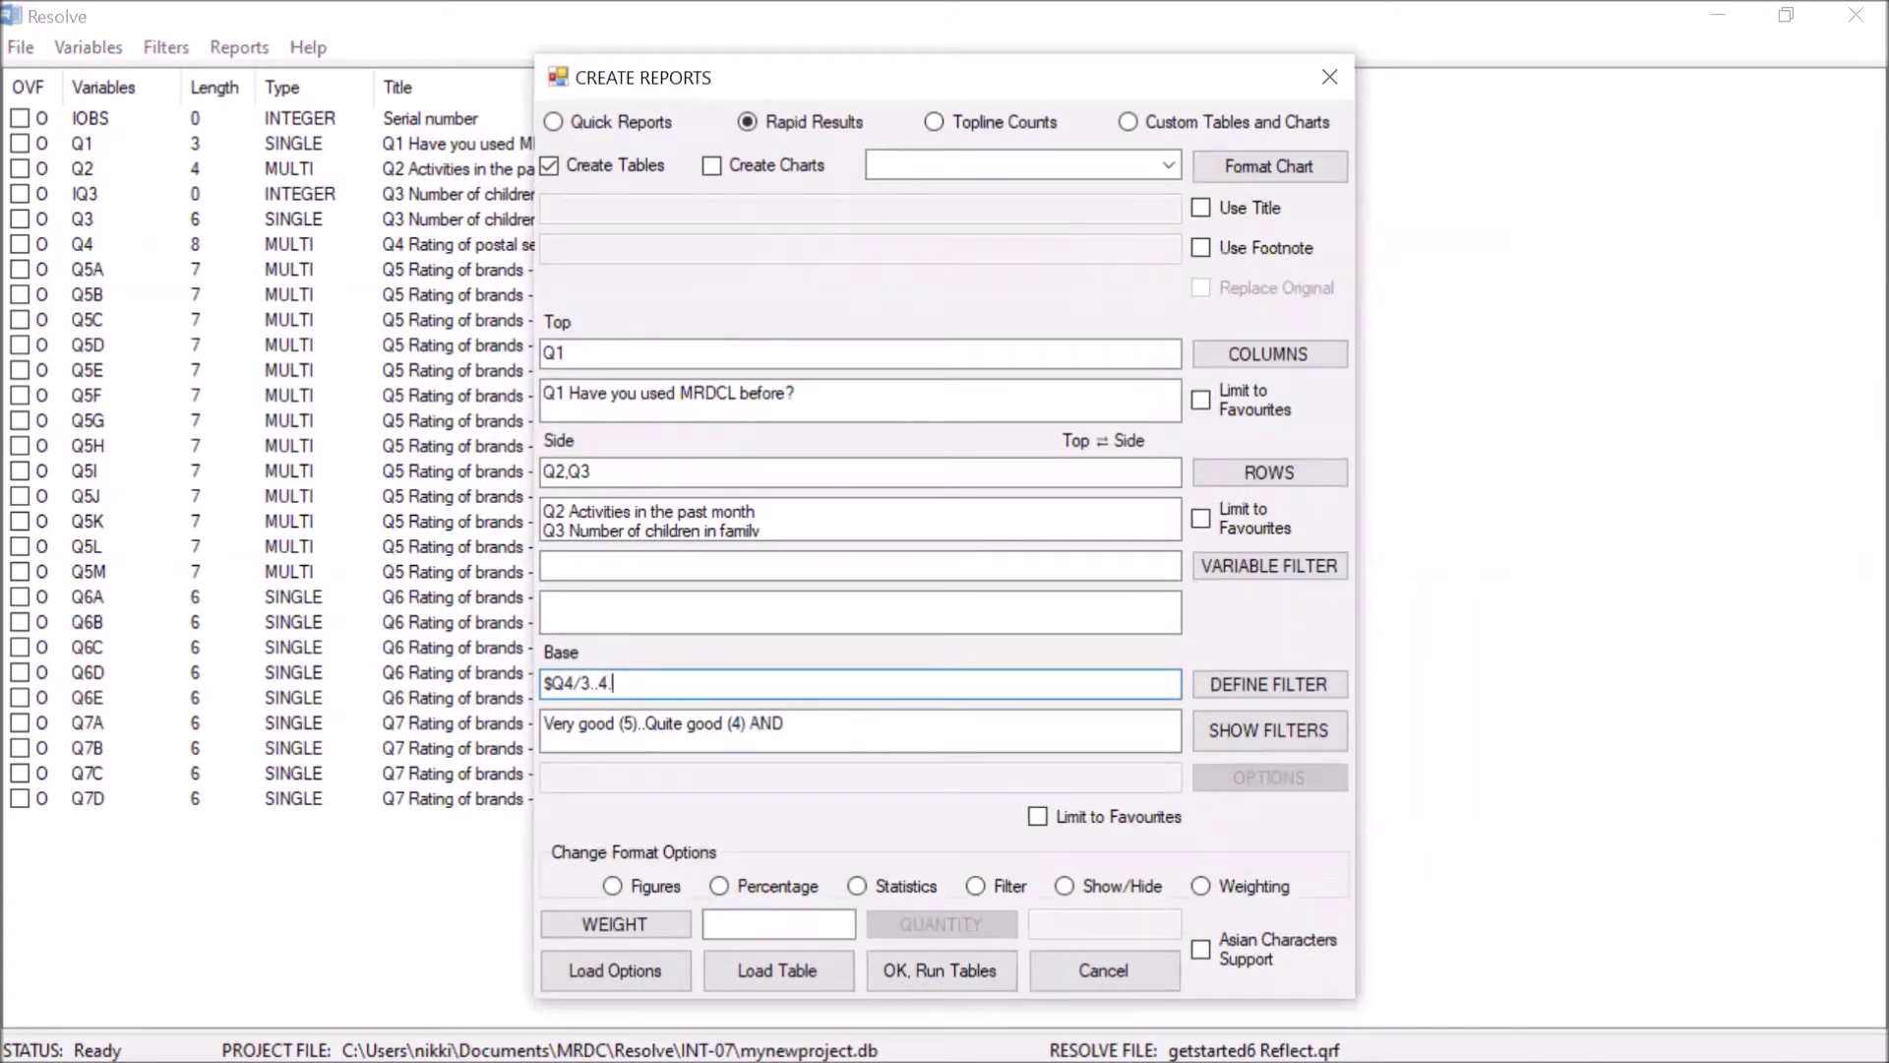
pyautogui.press('BackSpace')
# Run the Rapid Results tables and save the table definition as RAPIDRESULT in the INT-07 folder.
pyautogui.click(960, 970)
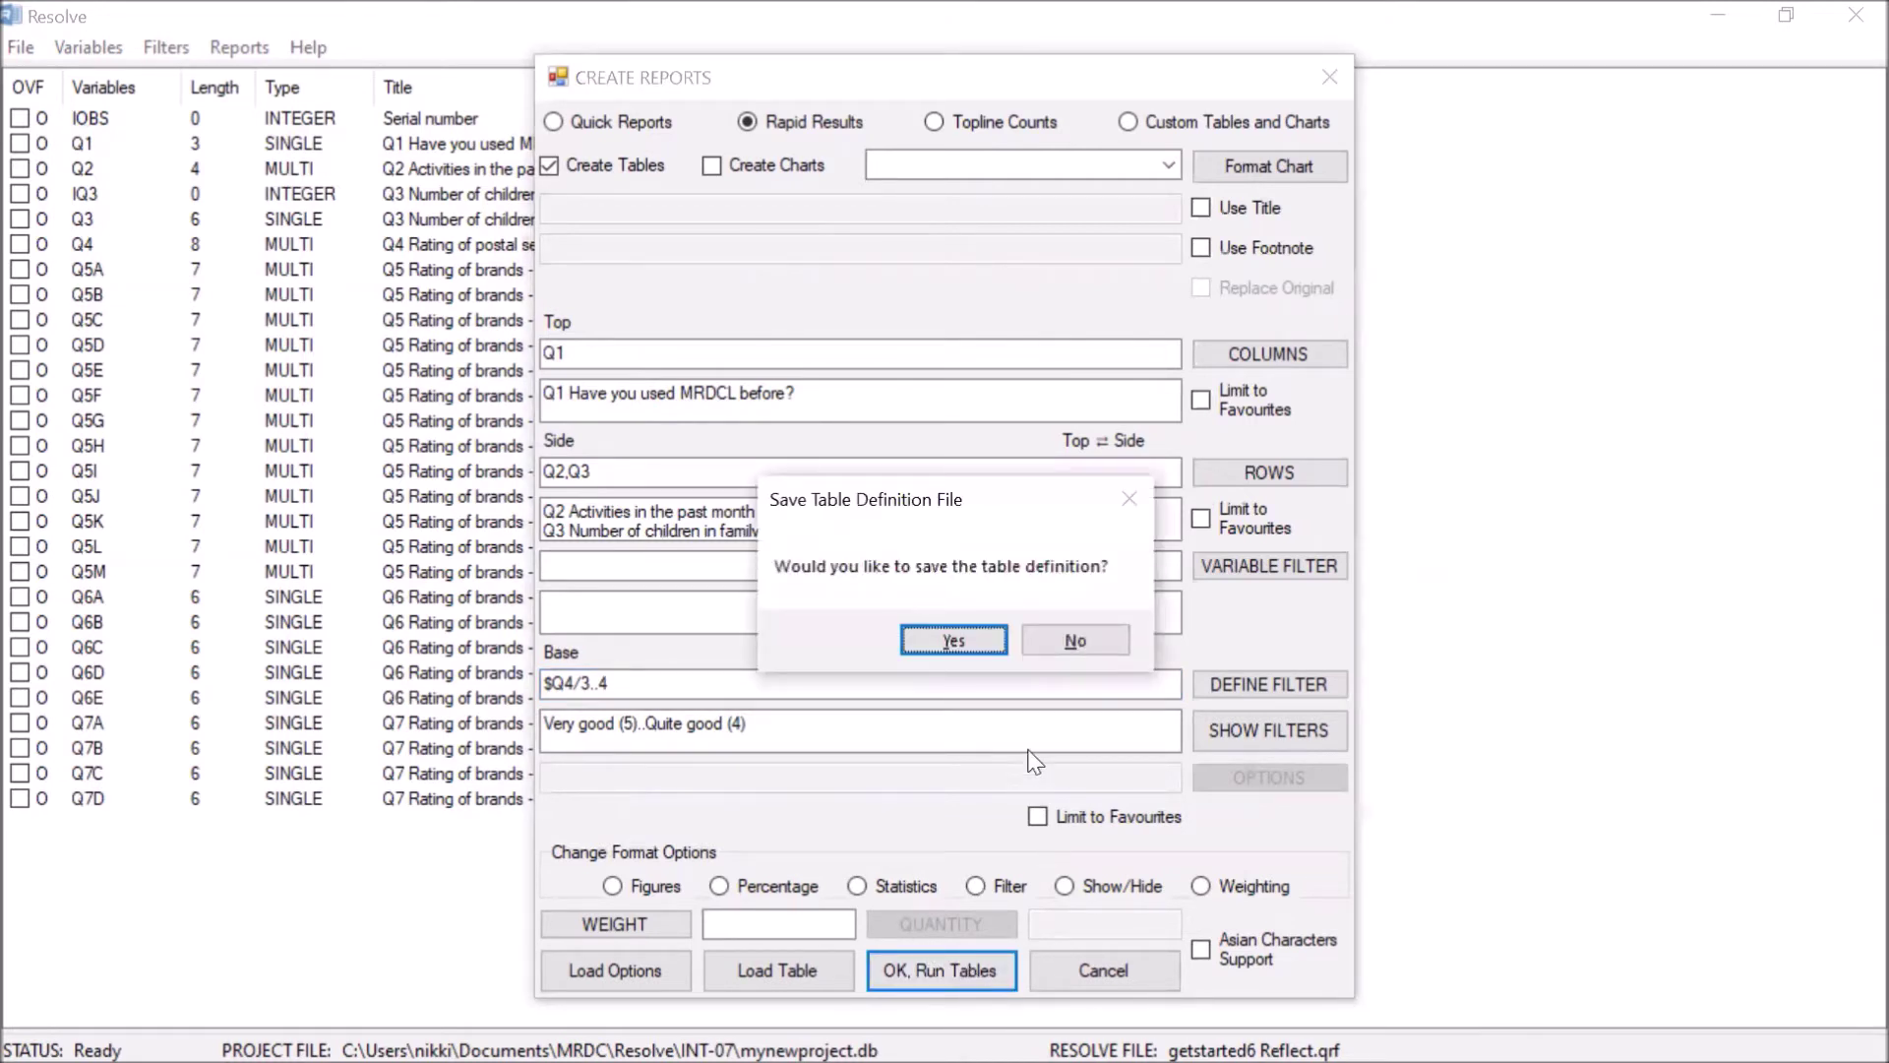
pyautogui.click(990, 632)
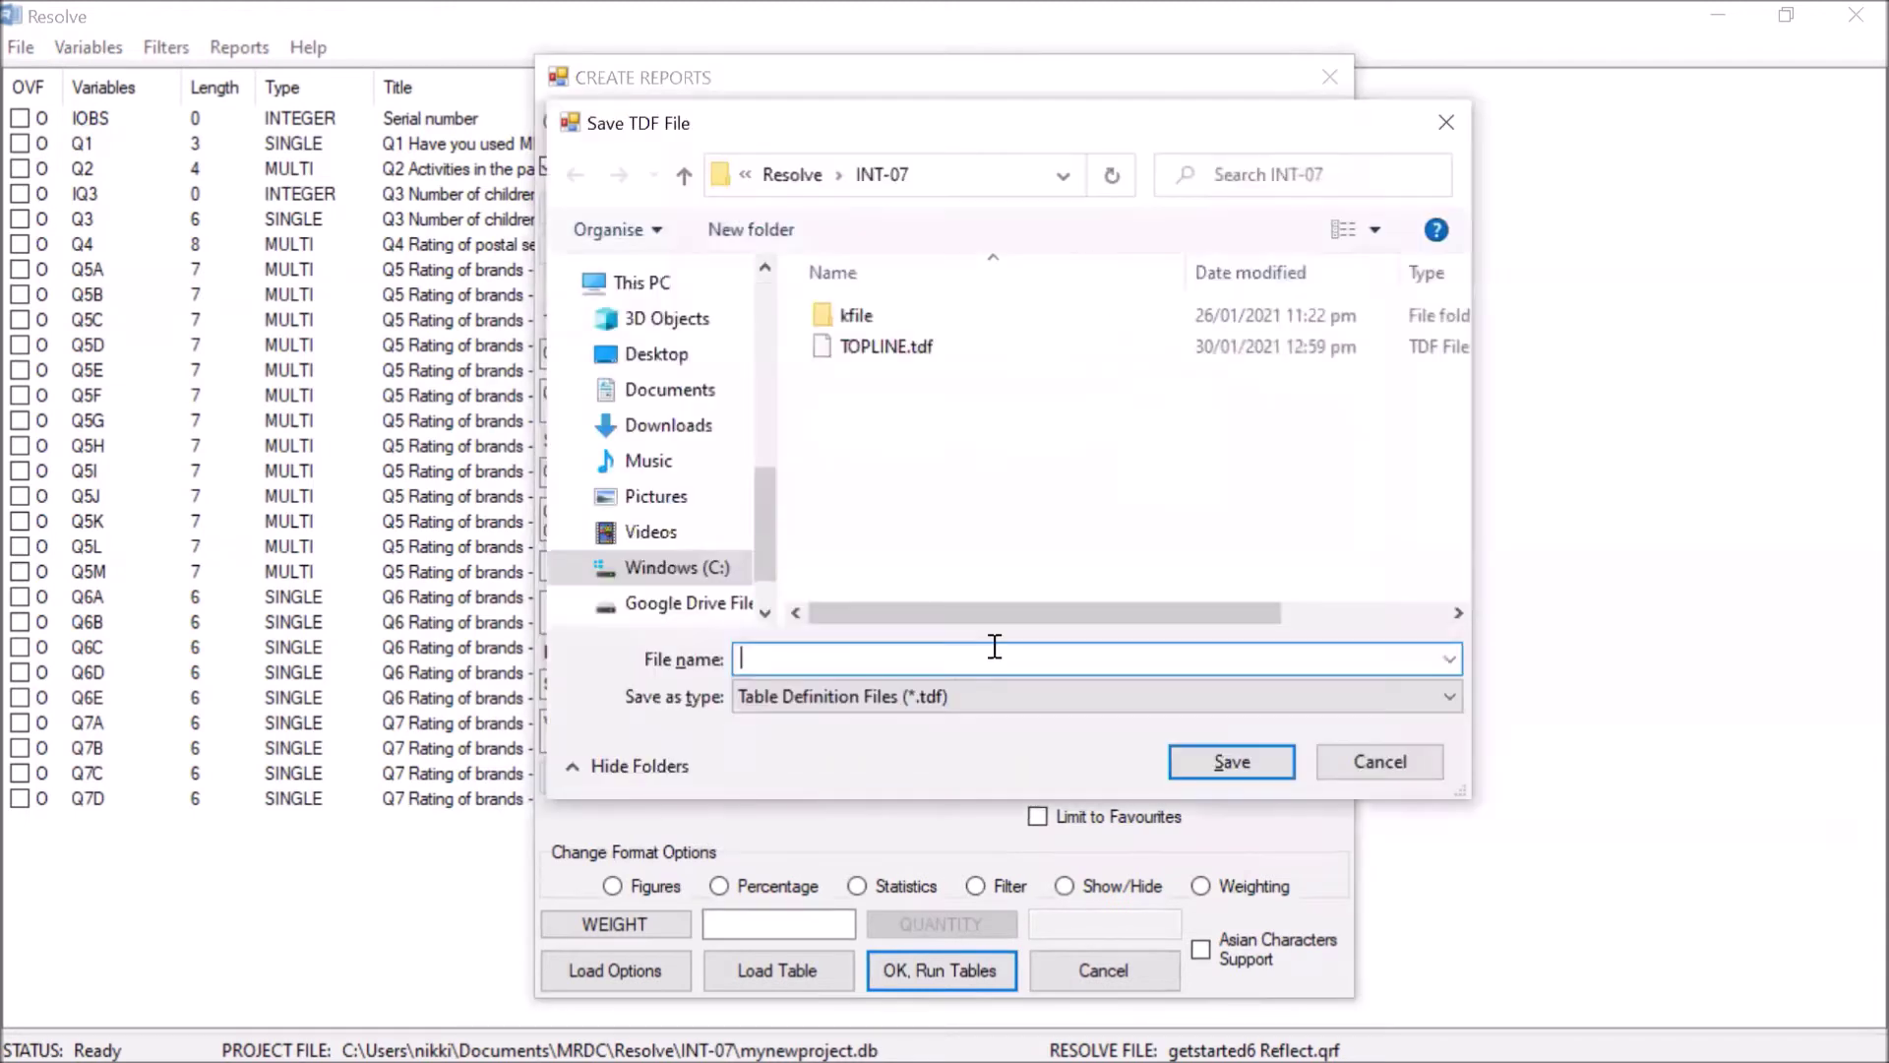
pyautogui.write('RAPIDRESULT')
pyautogui.click(1250, 765)
pyautogui.click(989, 640)
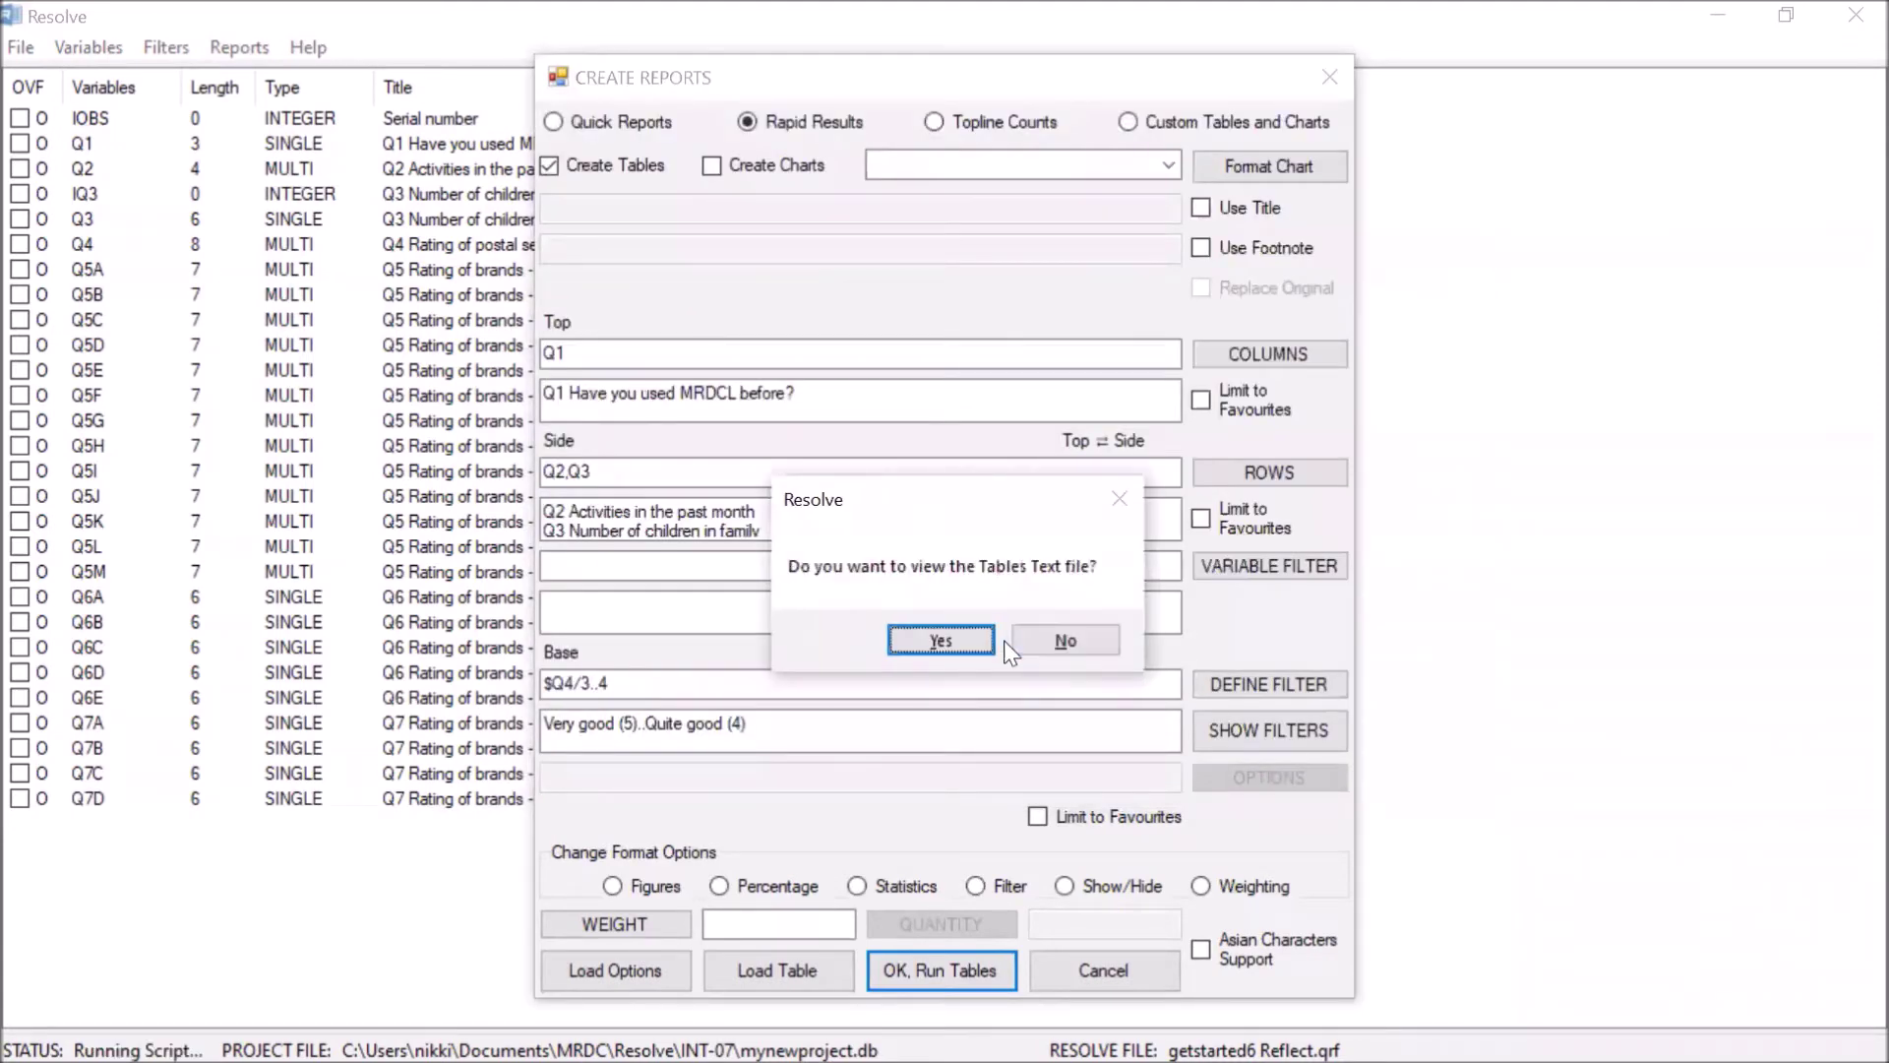
# View the generated tables text file through to its end, close it and decline viewing the CSV file.
pyautogui.click(946, 639)
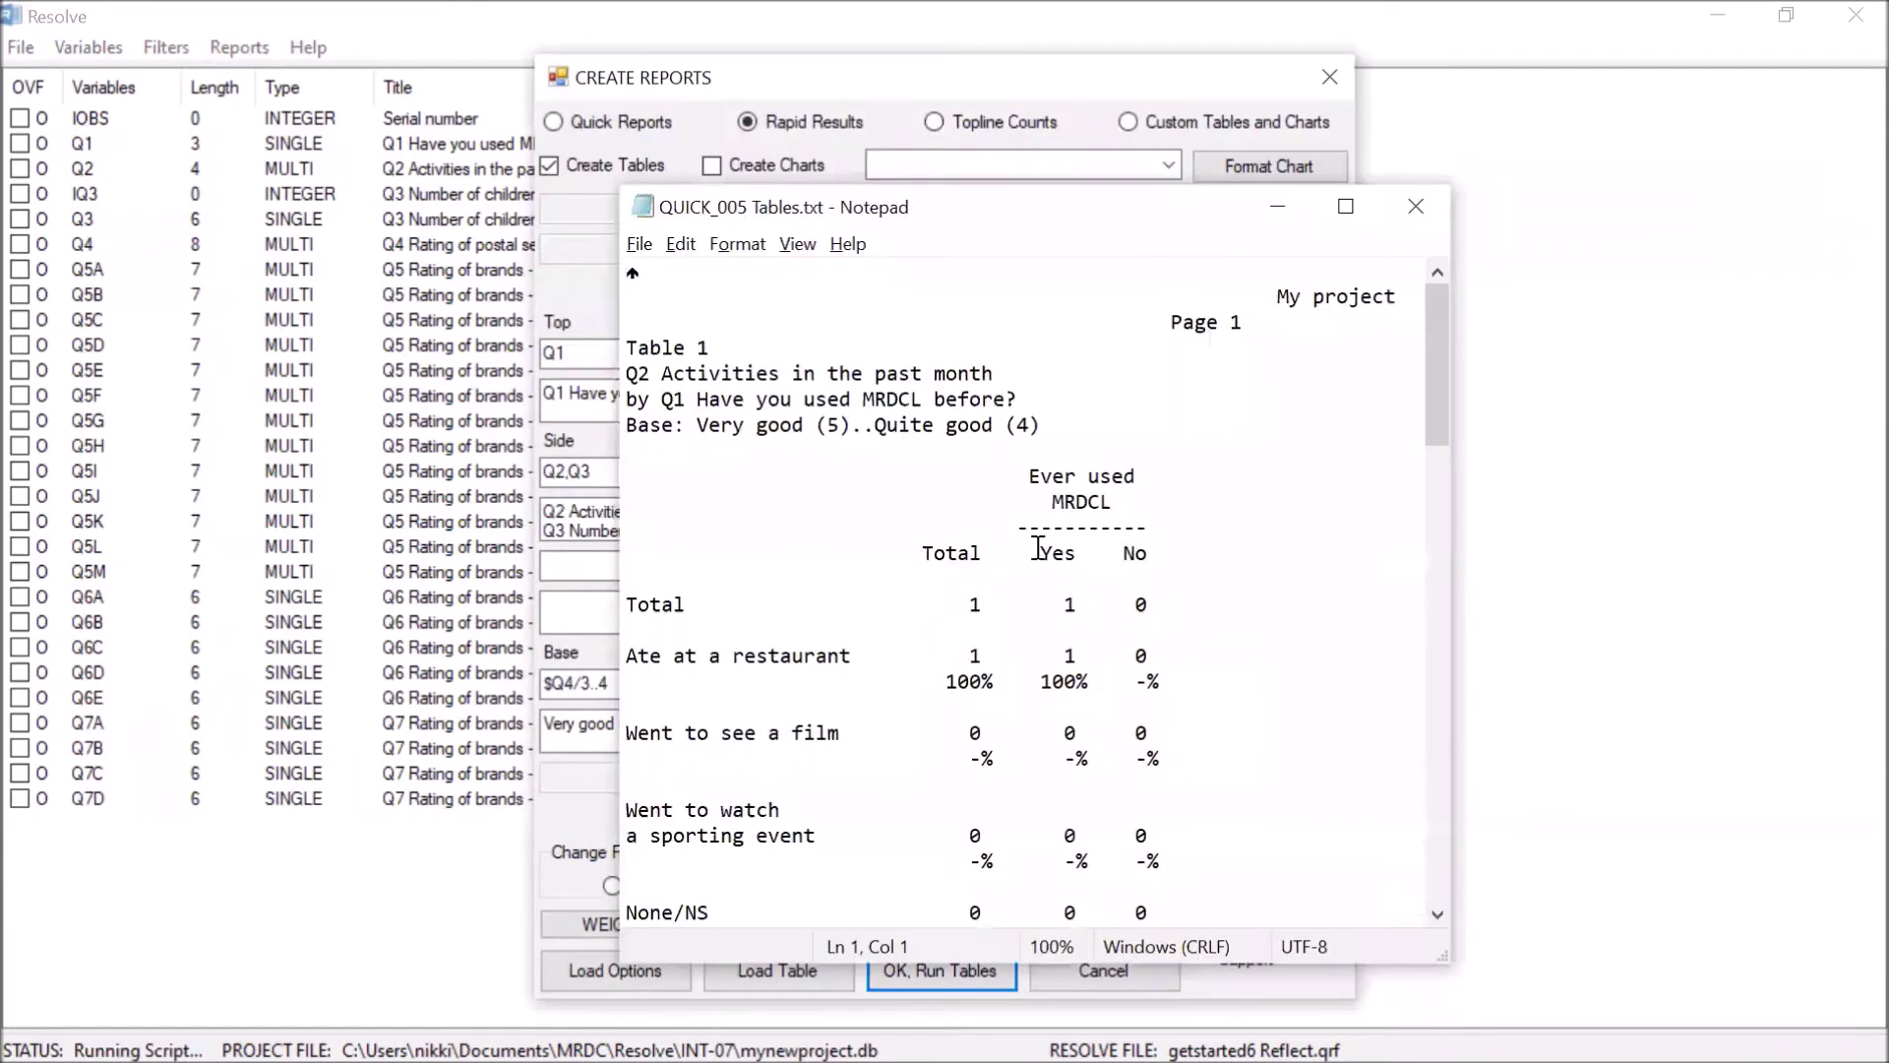
pyautogui.moveTo(1439, 358); pyautogui.dragTo(1427, 852)
pyautogui.moveTo(1281, 885); pyautogui.dragTo(1045, 1013)
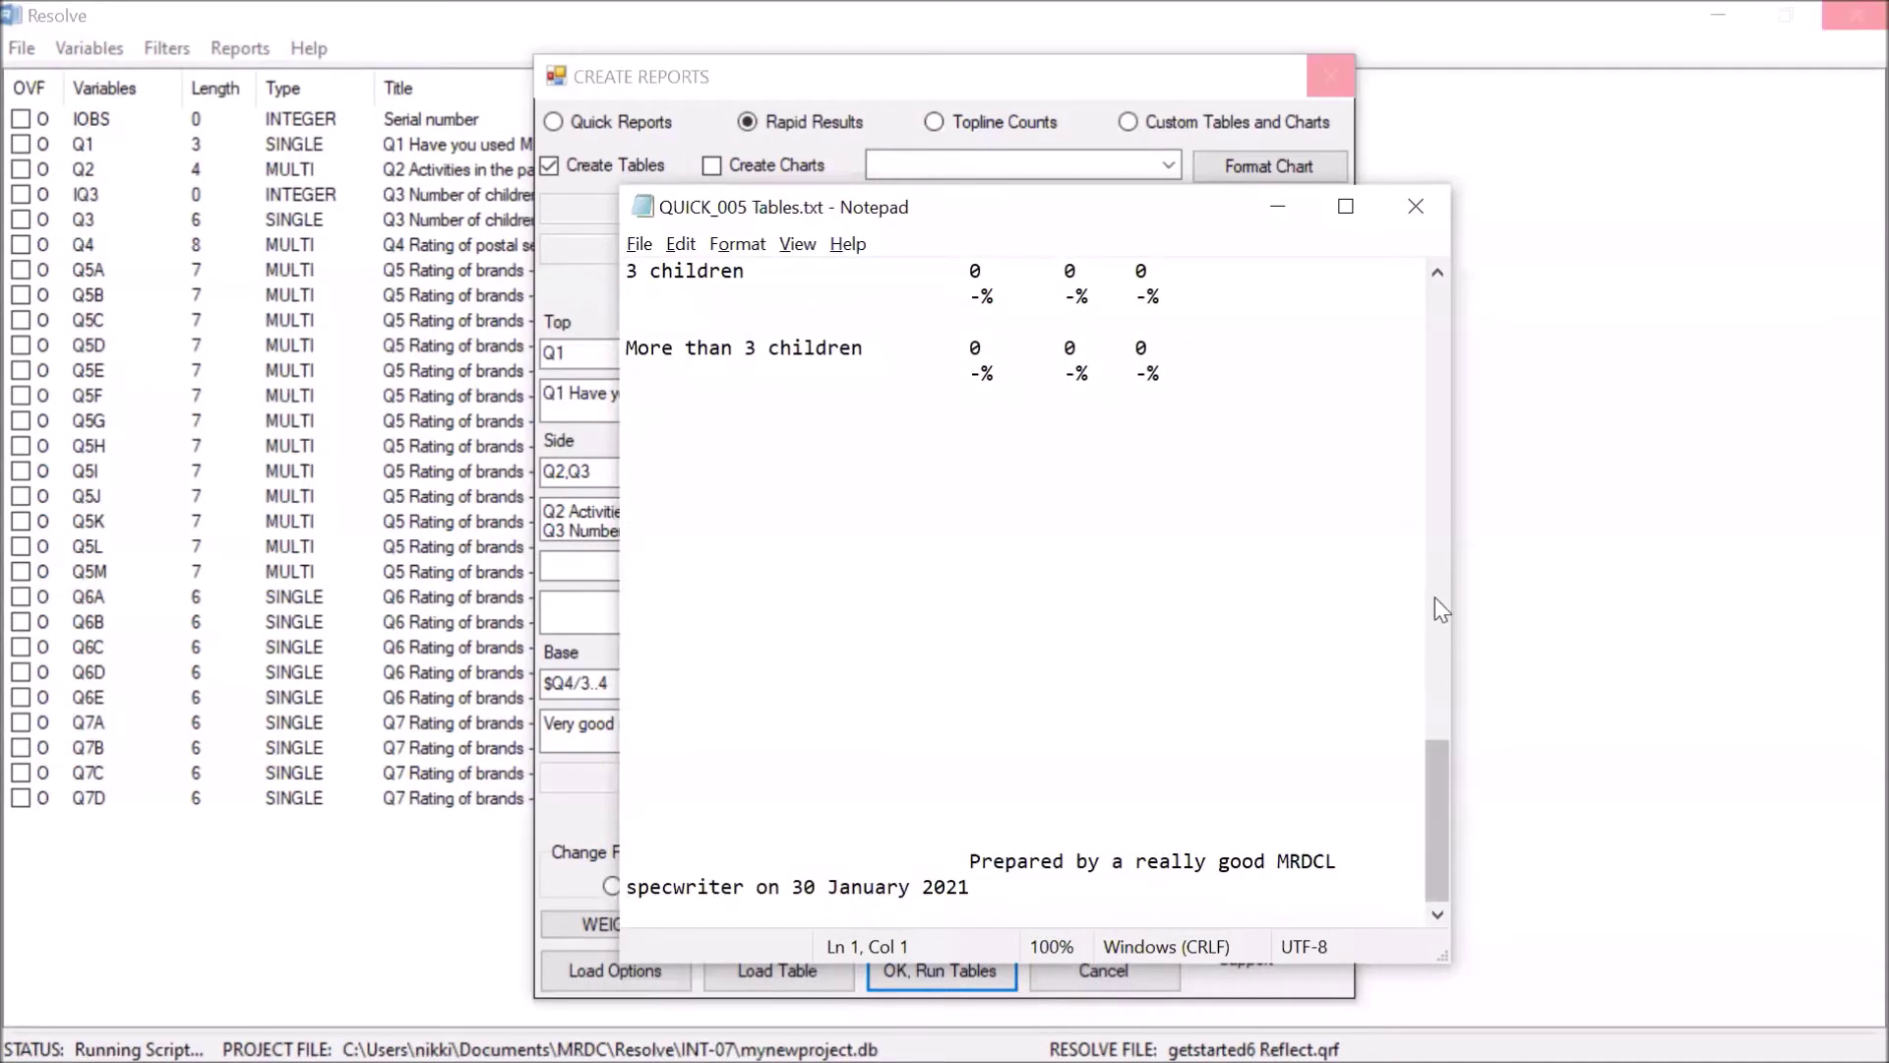
pyautogui.click(1416, 208)
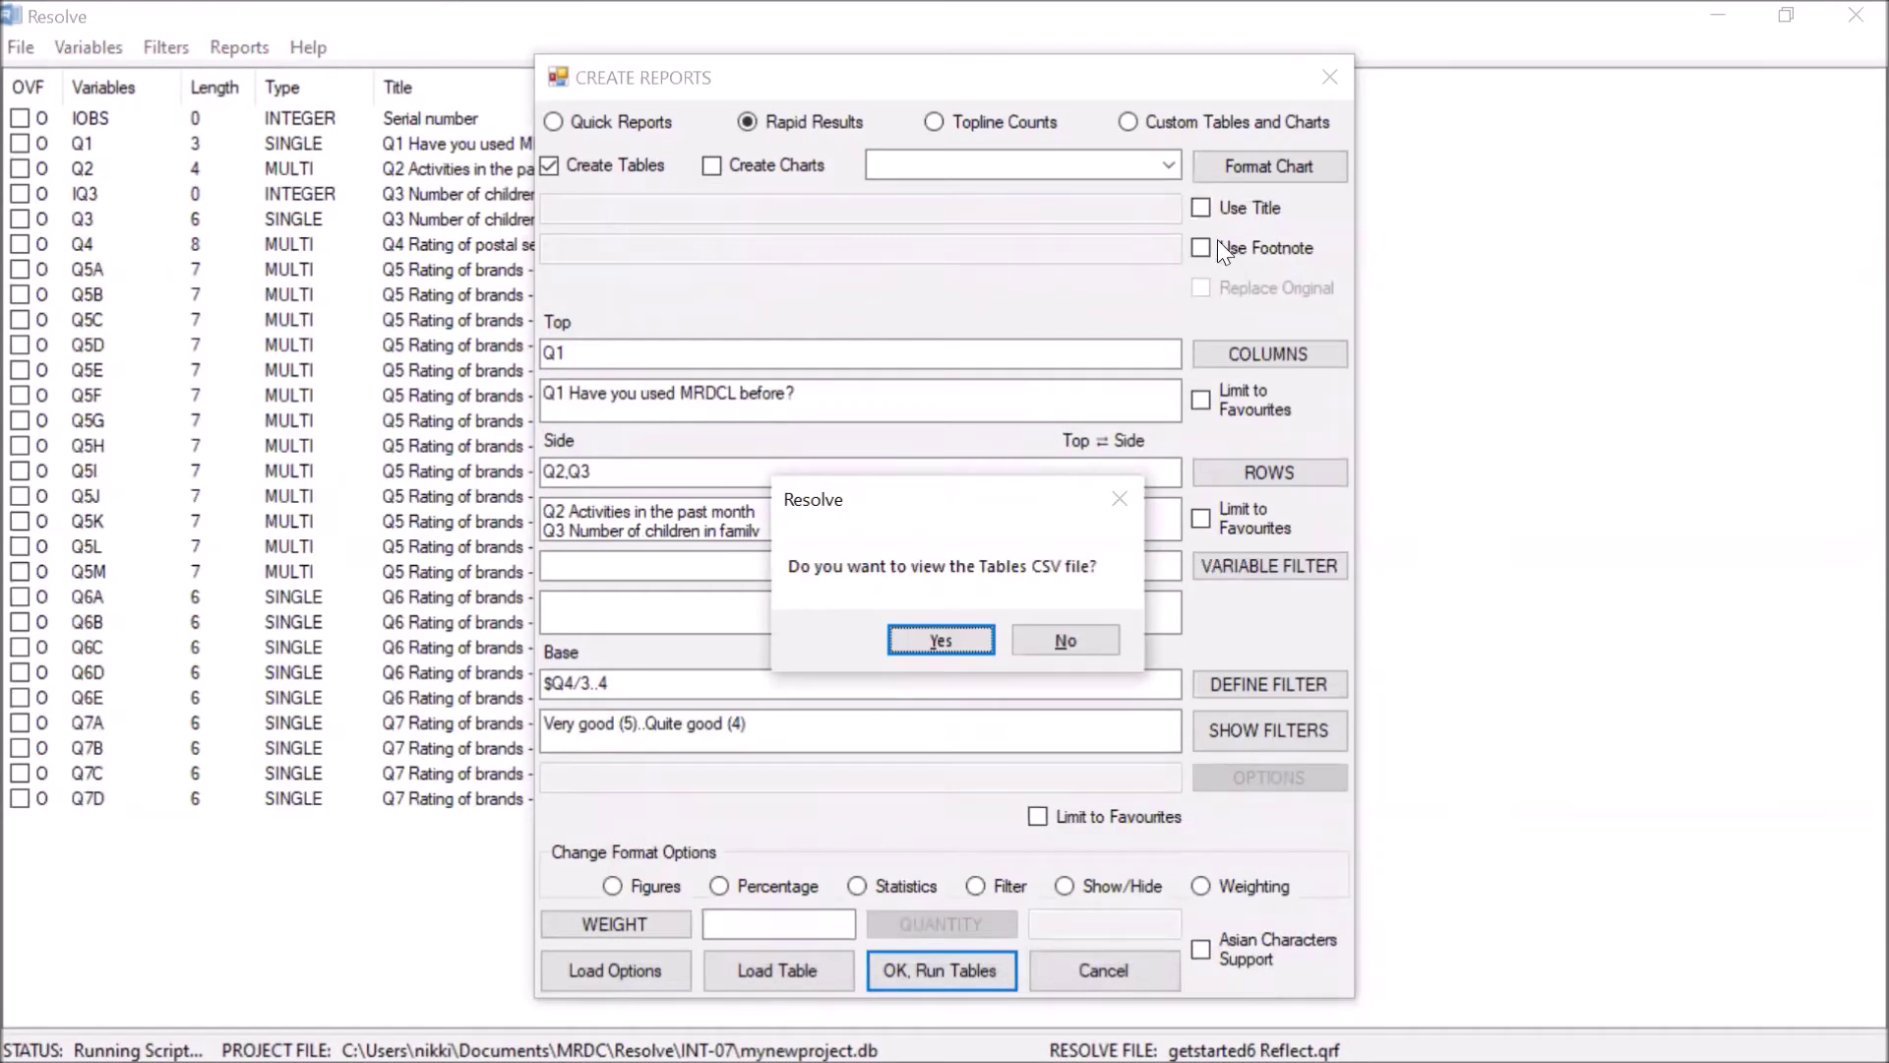
pyautogui.click(1071, 641)
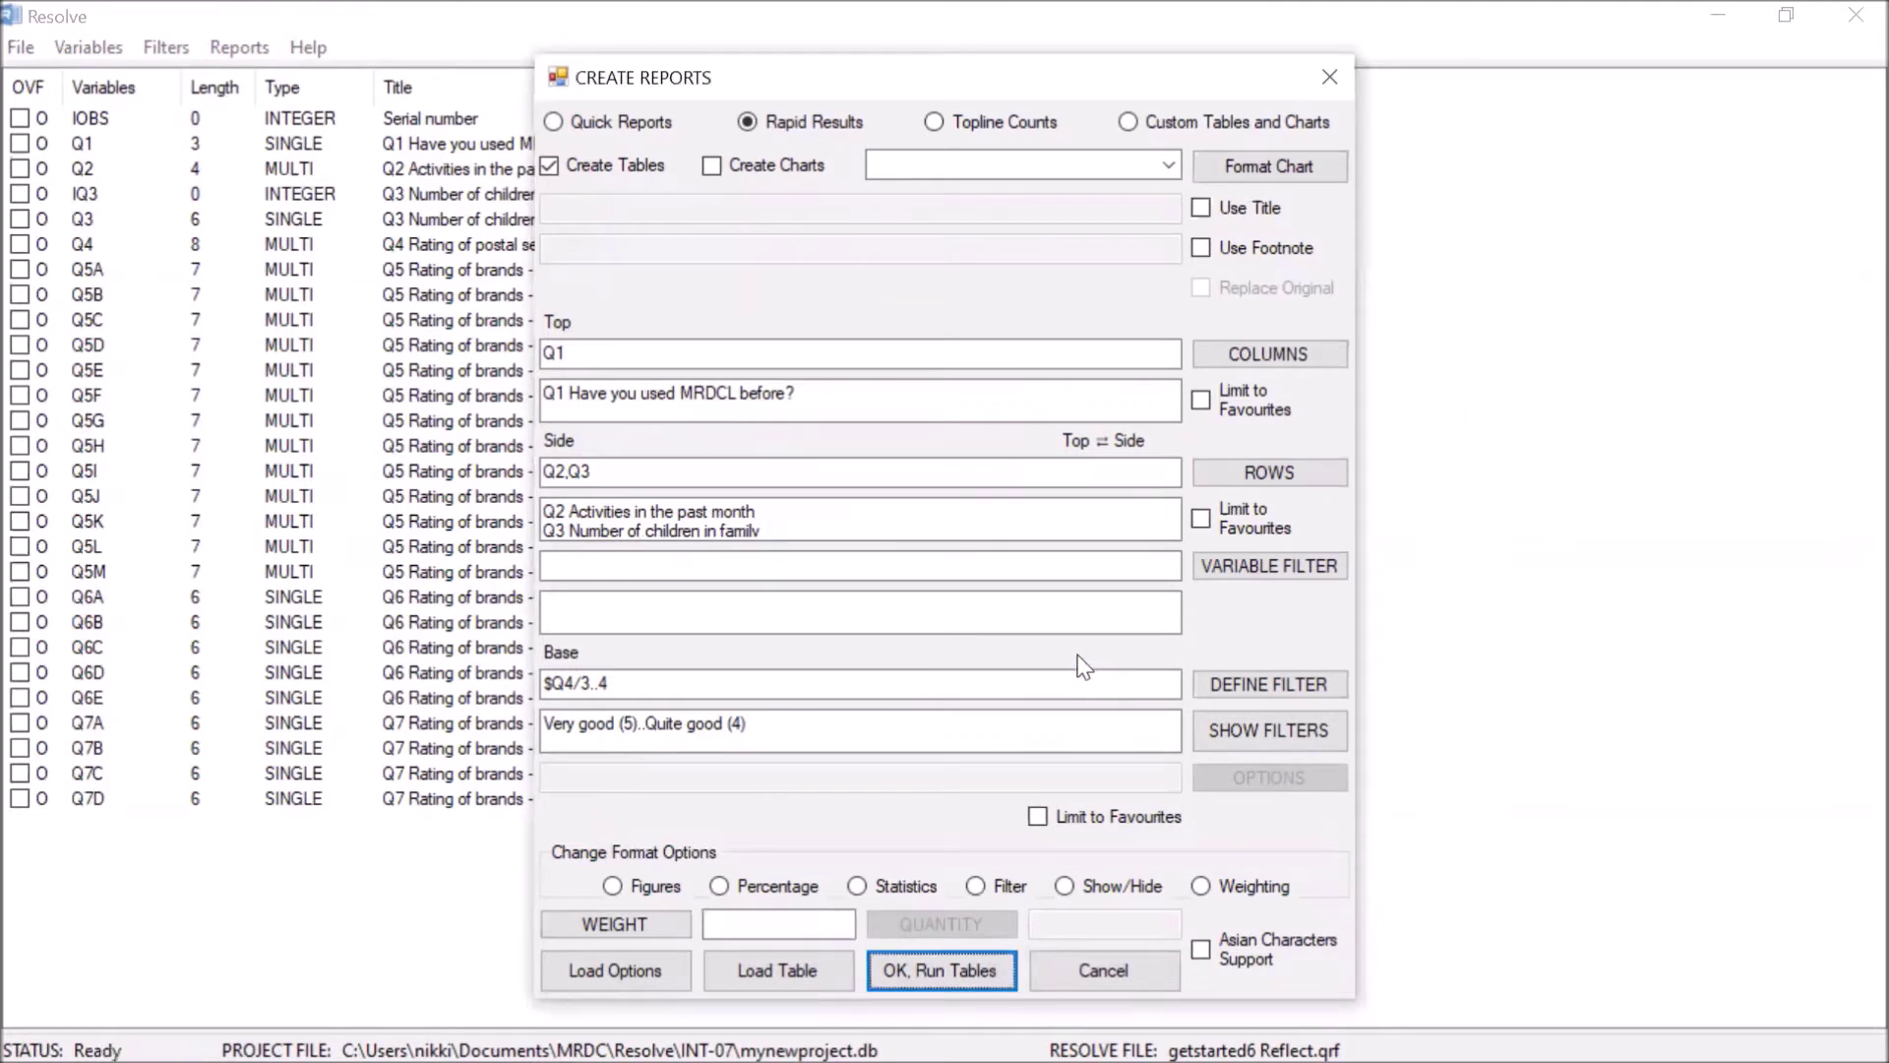
# Enable chart creation for the report and choose 100% Stacked Column as the chart type.
pyautogui.click(800, 167)
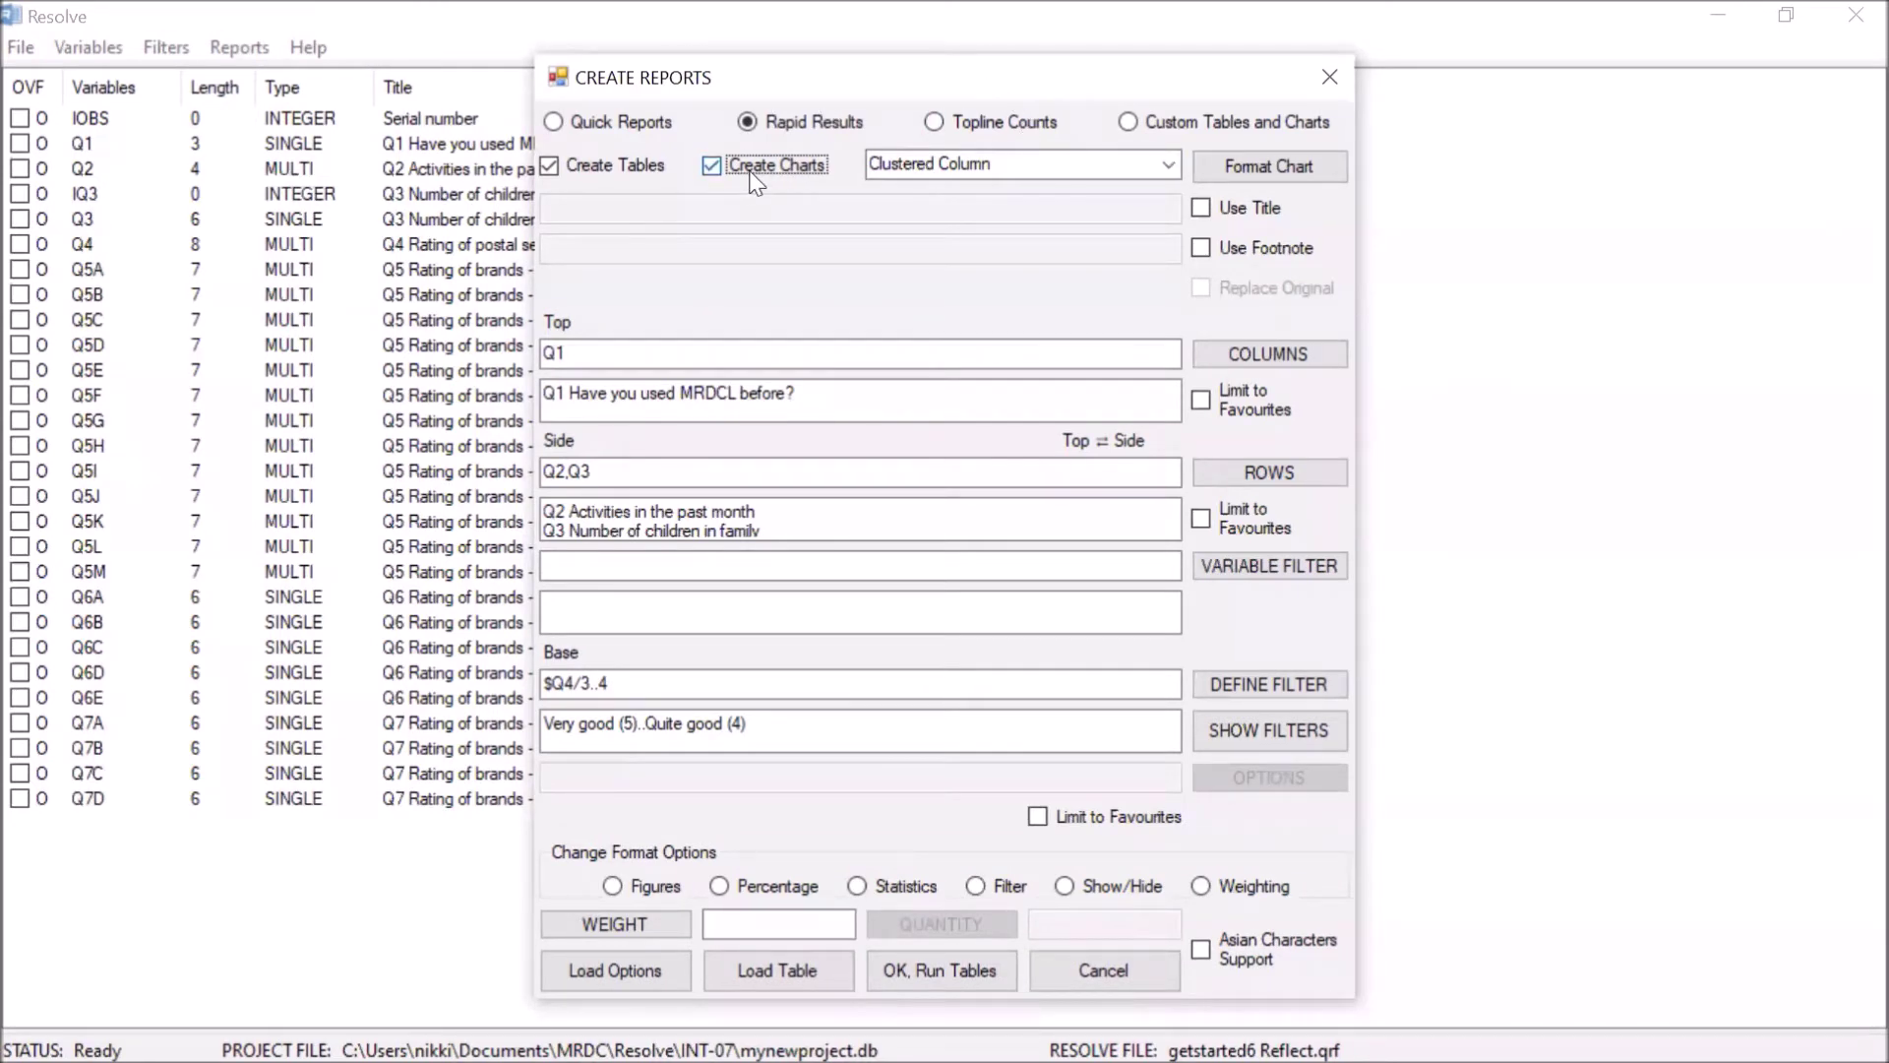
pyautogui.click(1169, 165)
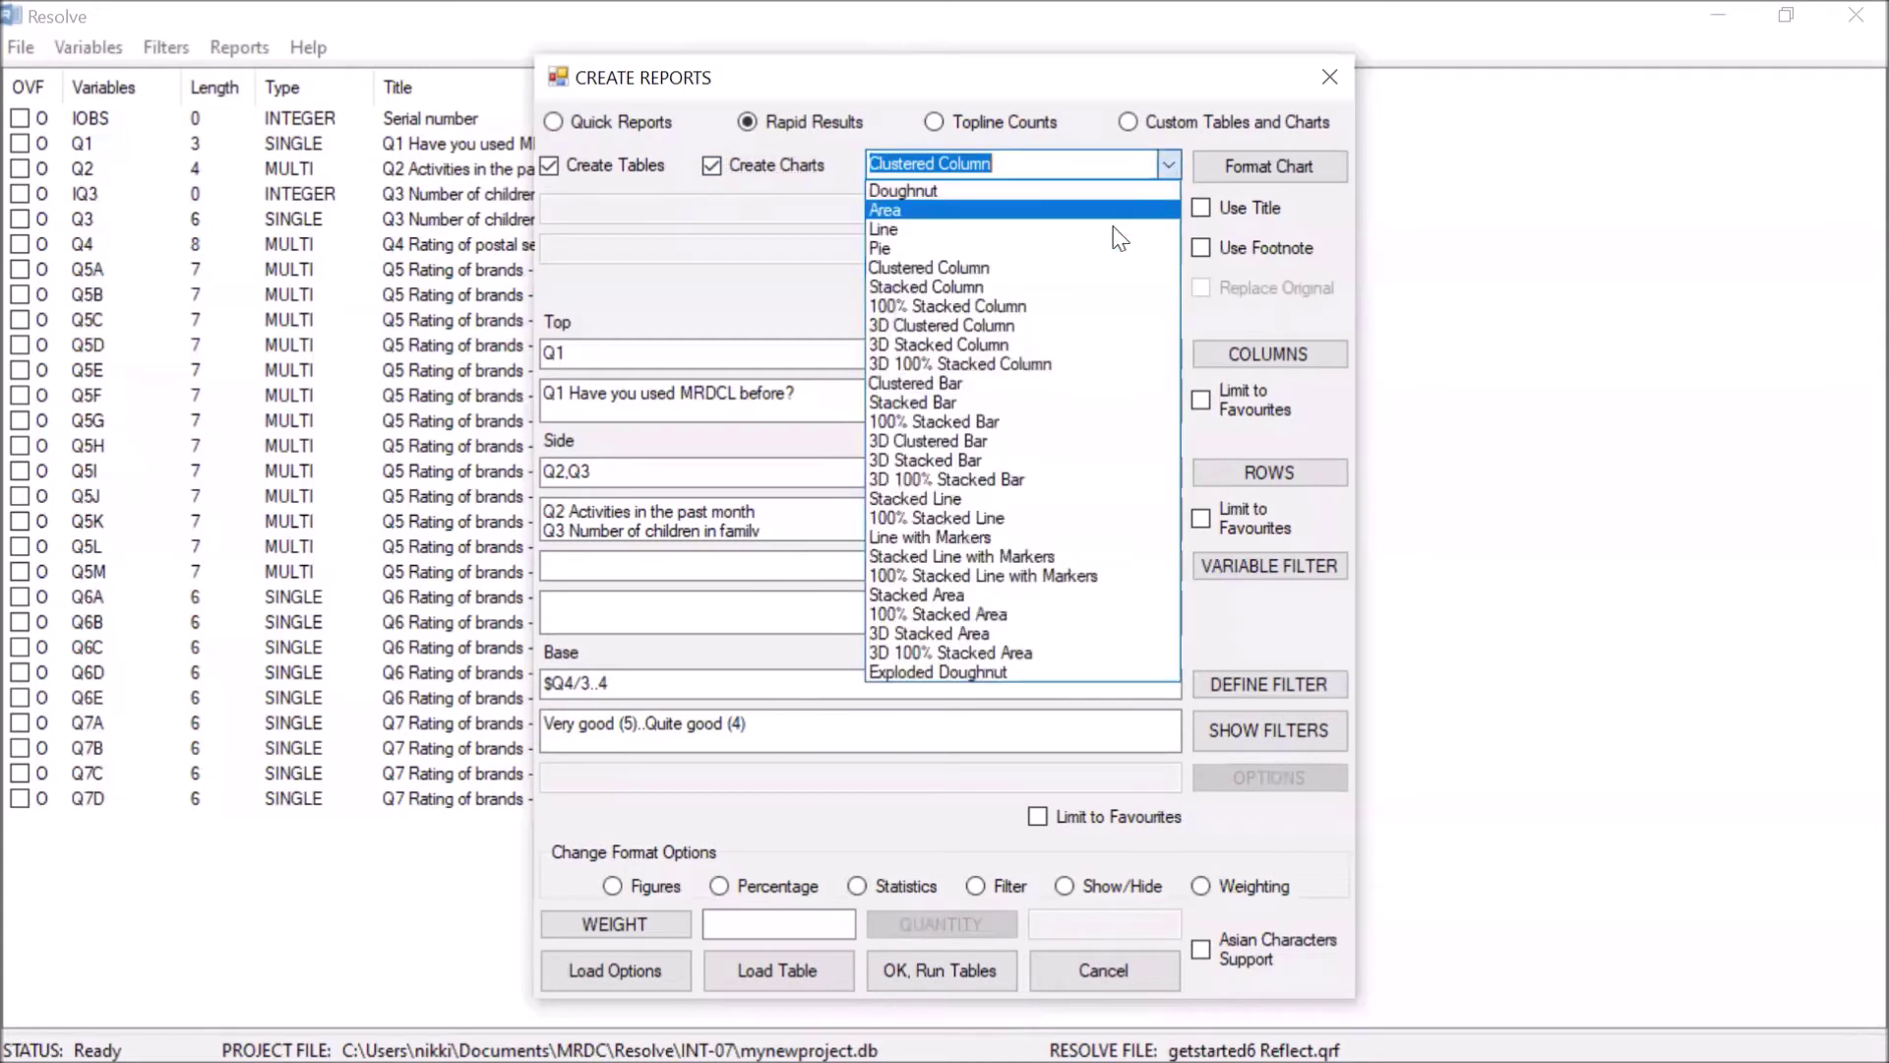
pyautogui.click(1077, 307)
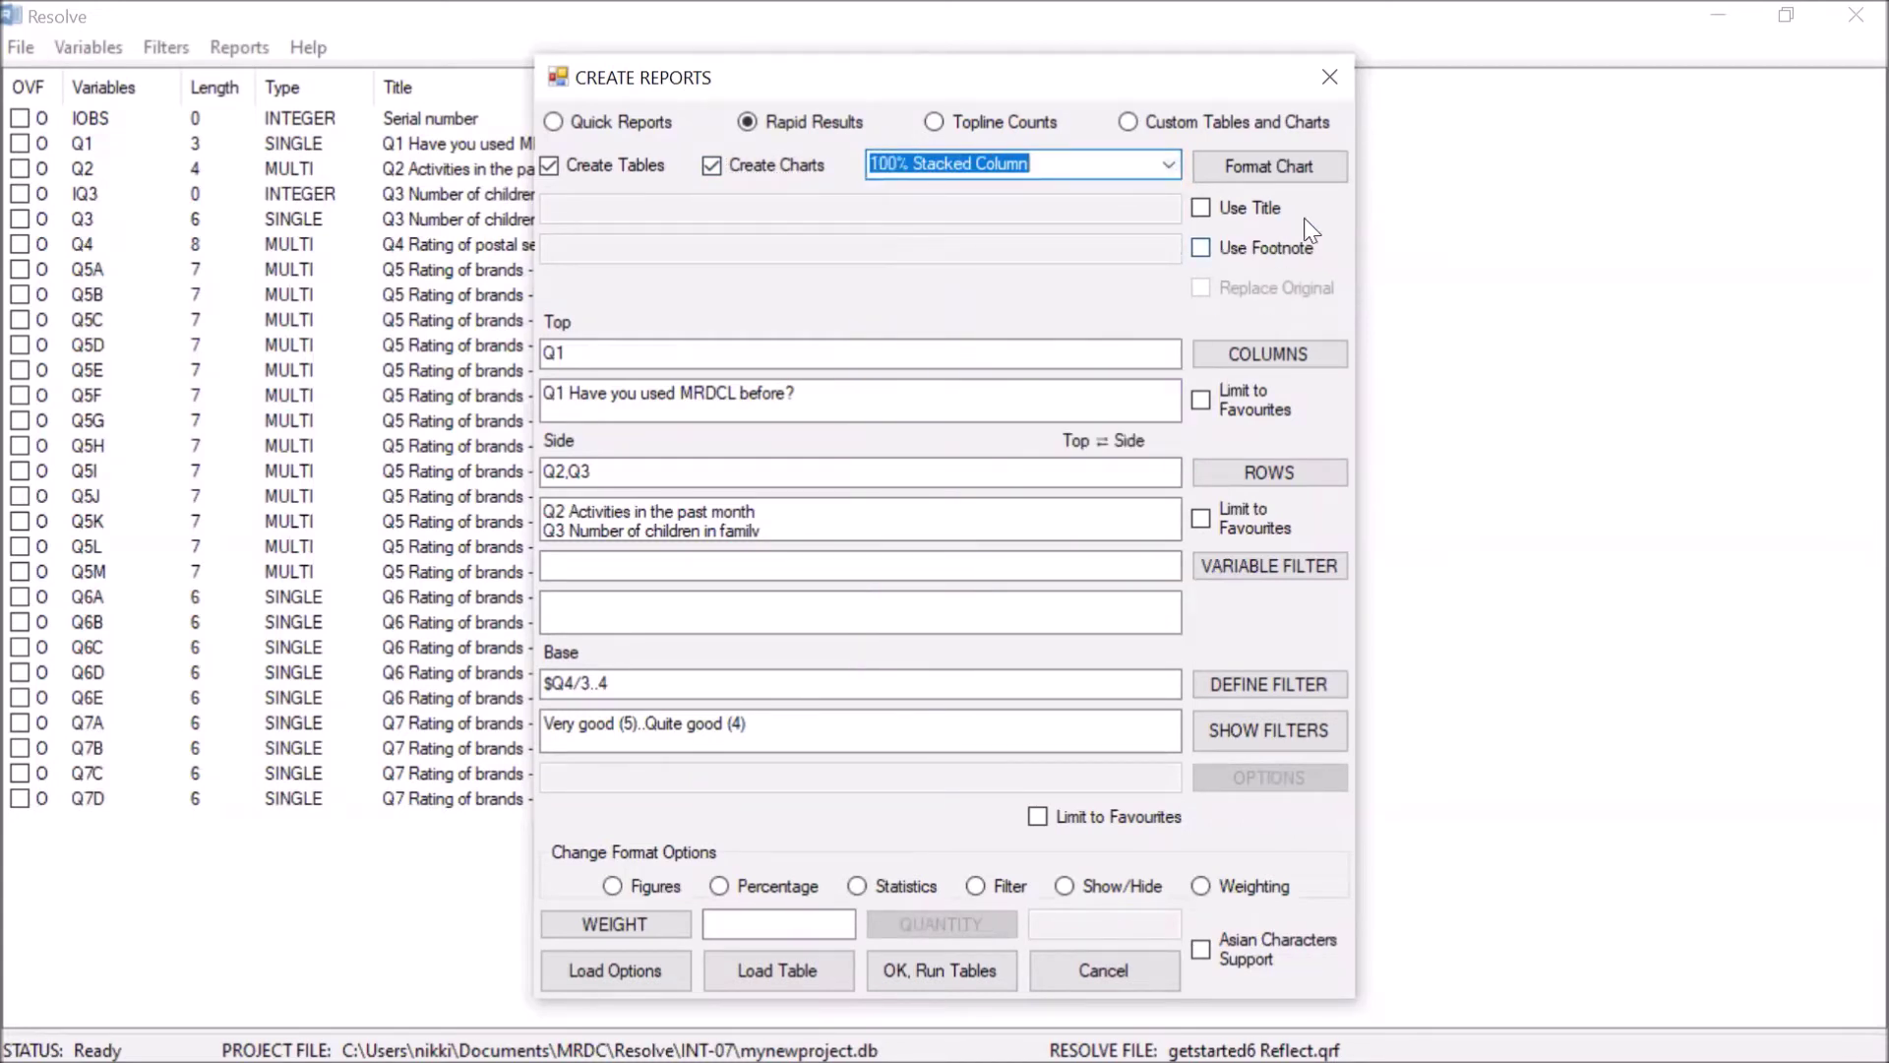
# Set the chart font to Vivaldi with black as the font colour in the chart formatting.
pyautogui.click(1308, 166)
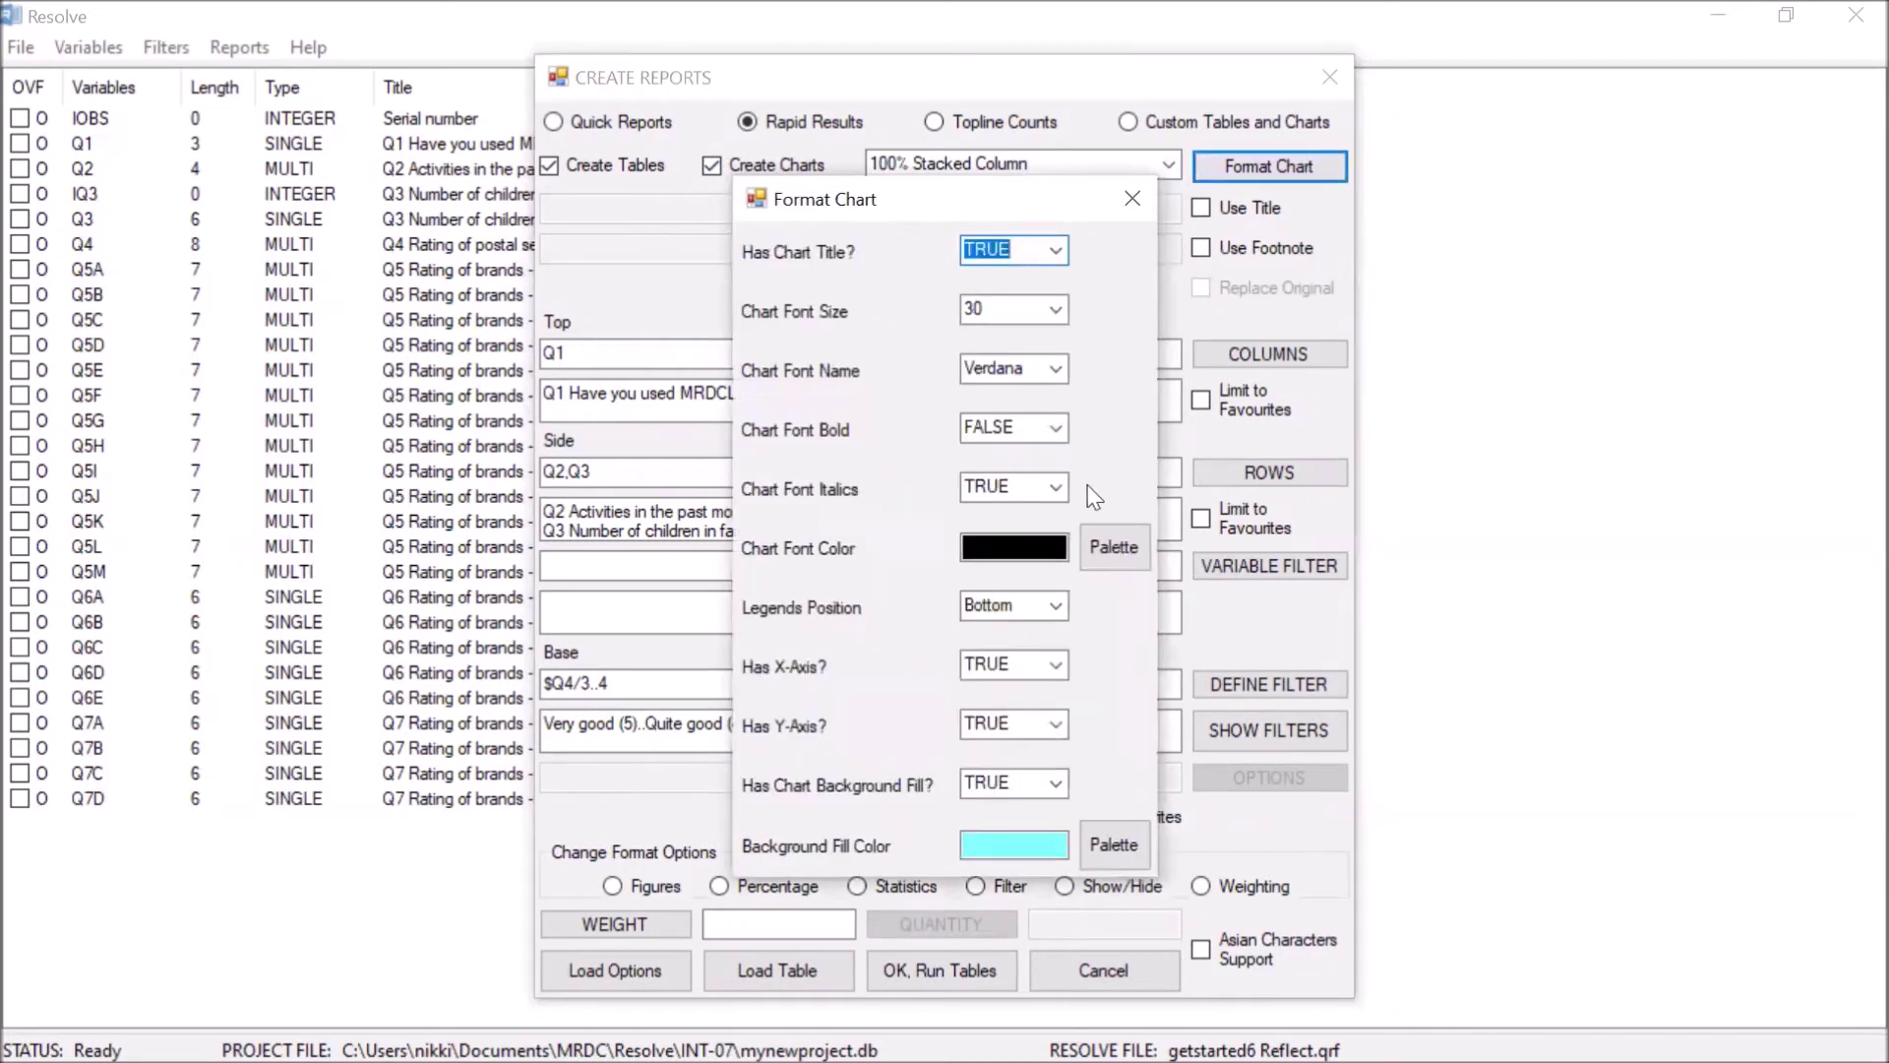
pyautogui.click(1054, 368)
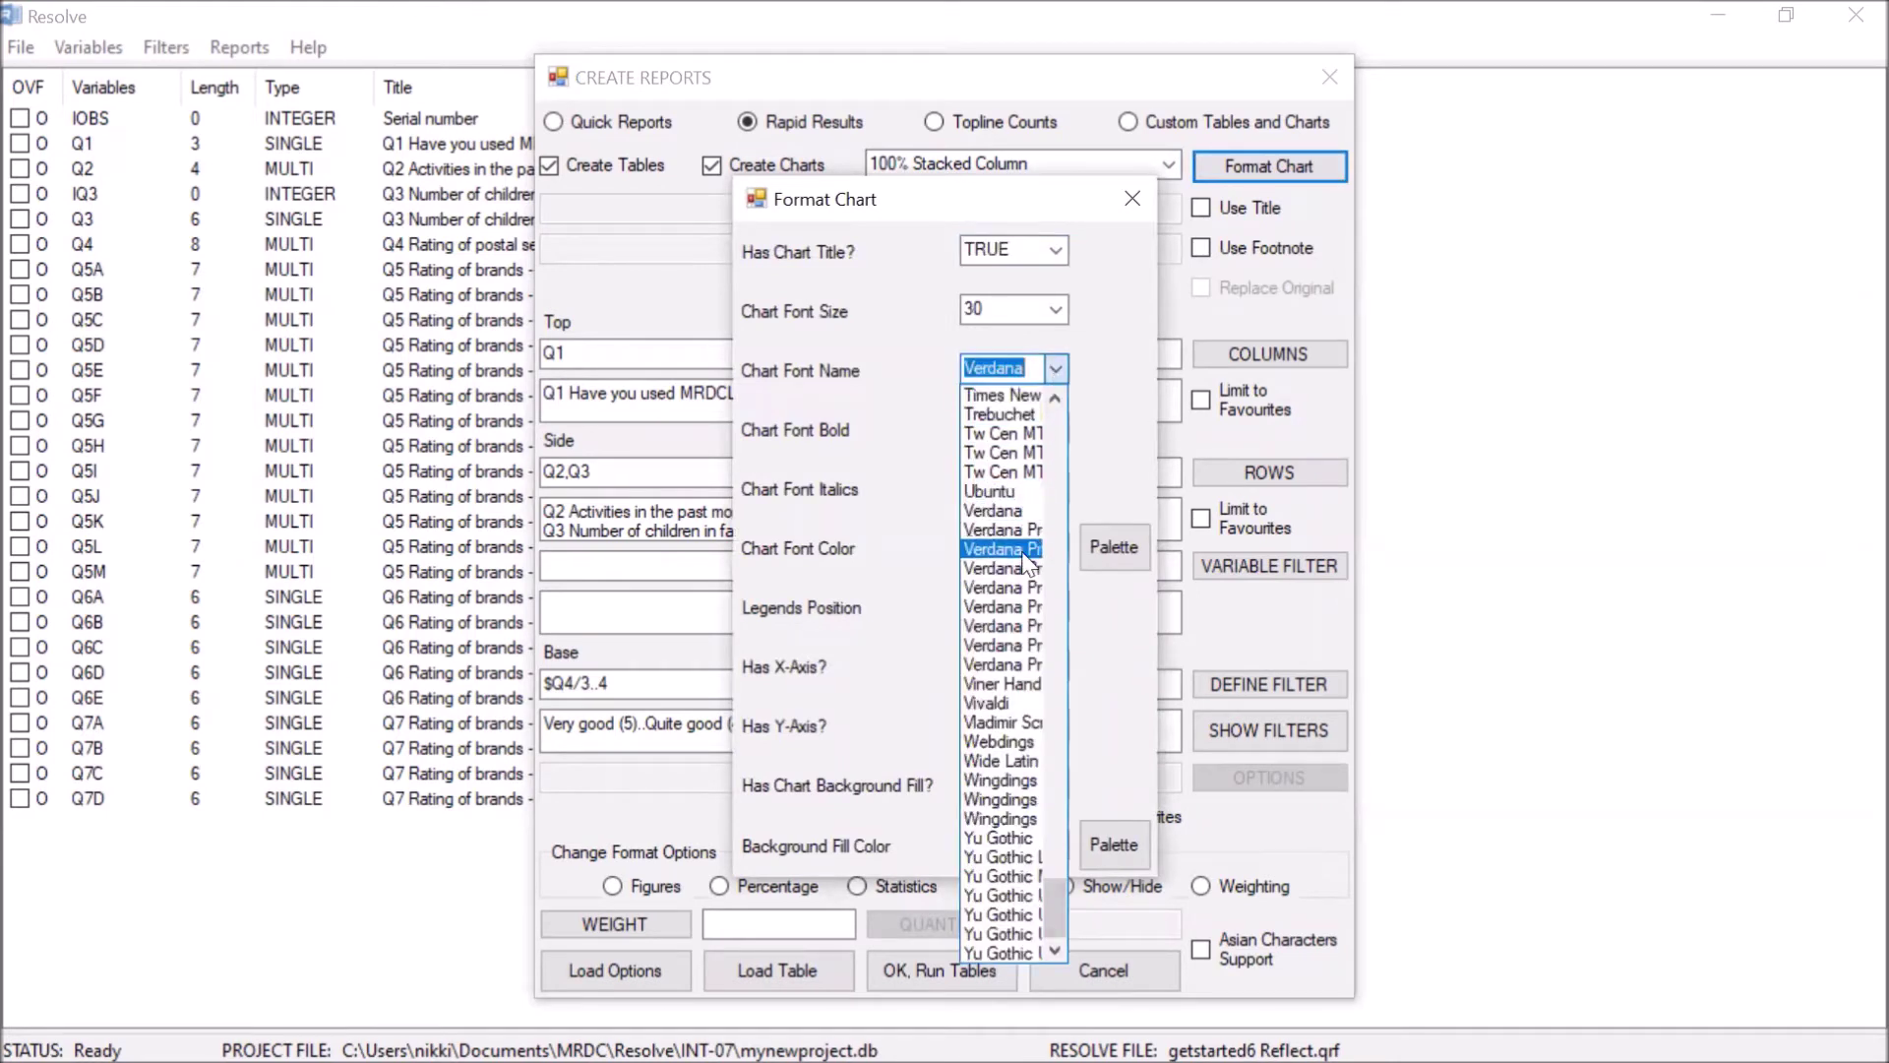
pyautogui.click(992, 702)
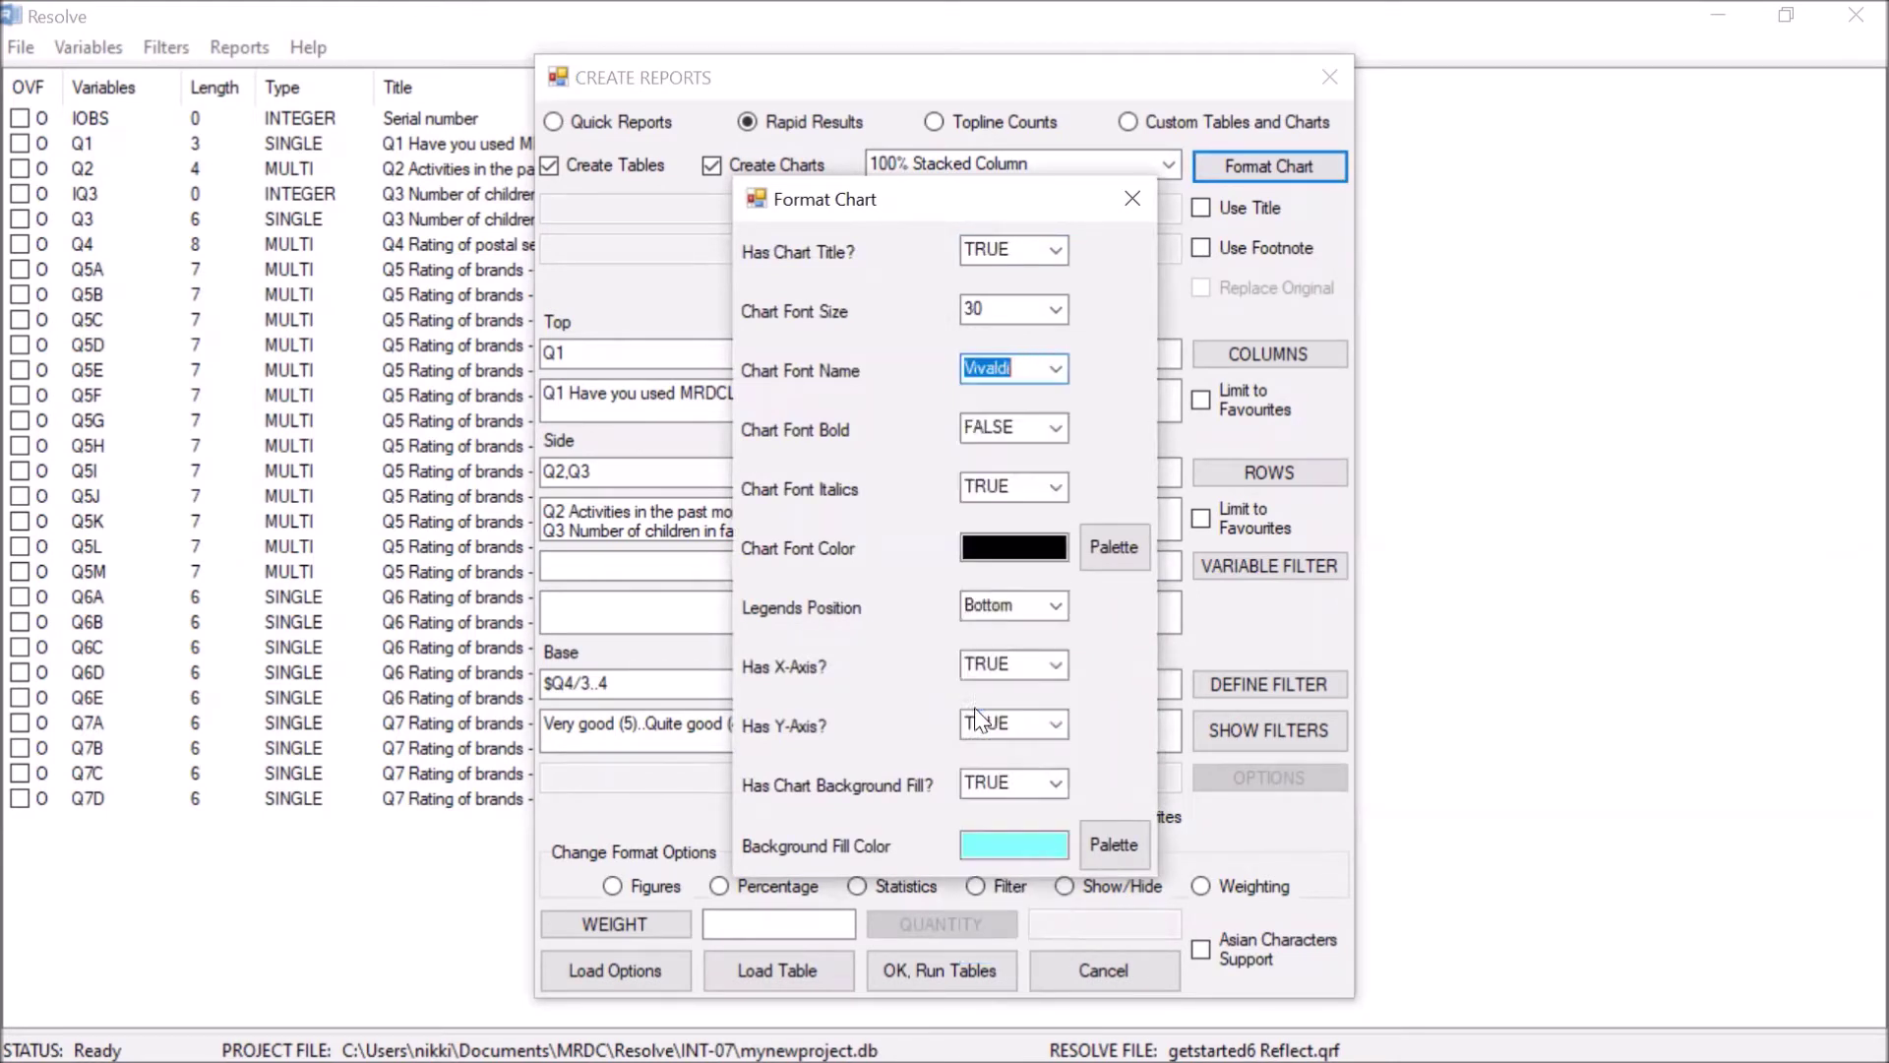
pyautogui.click(1107, 549)
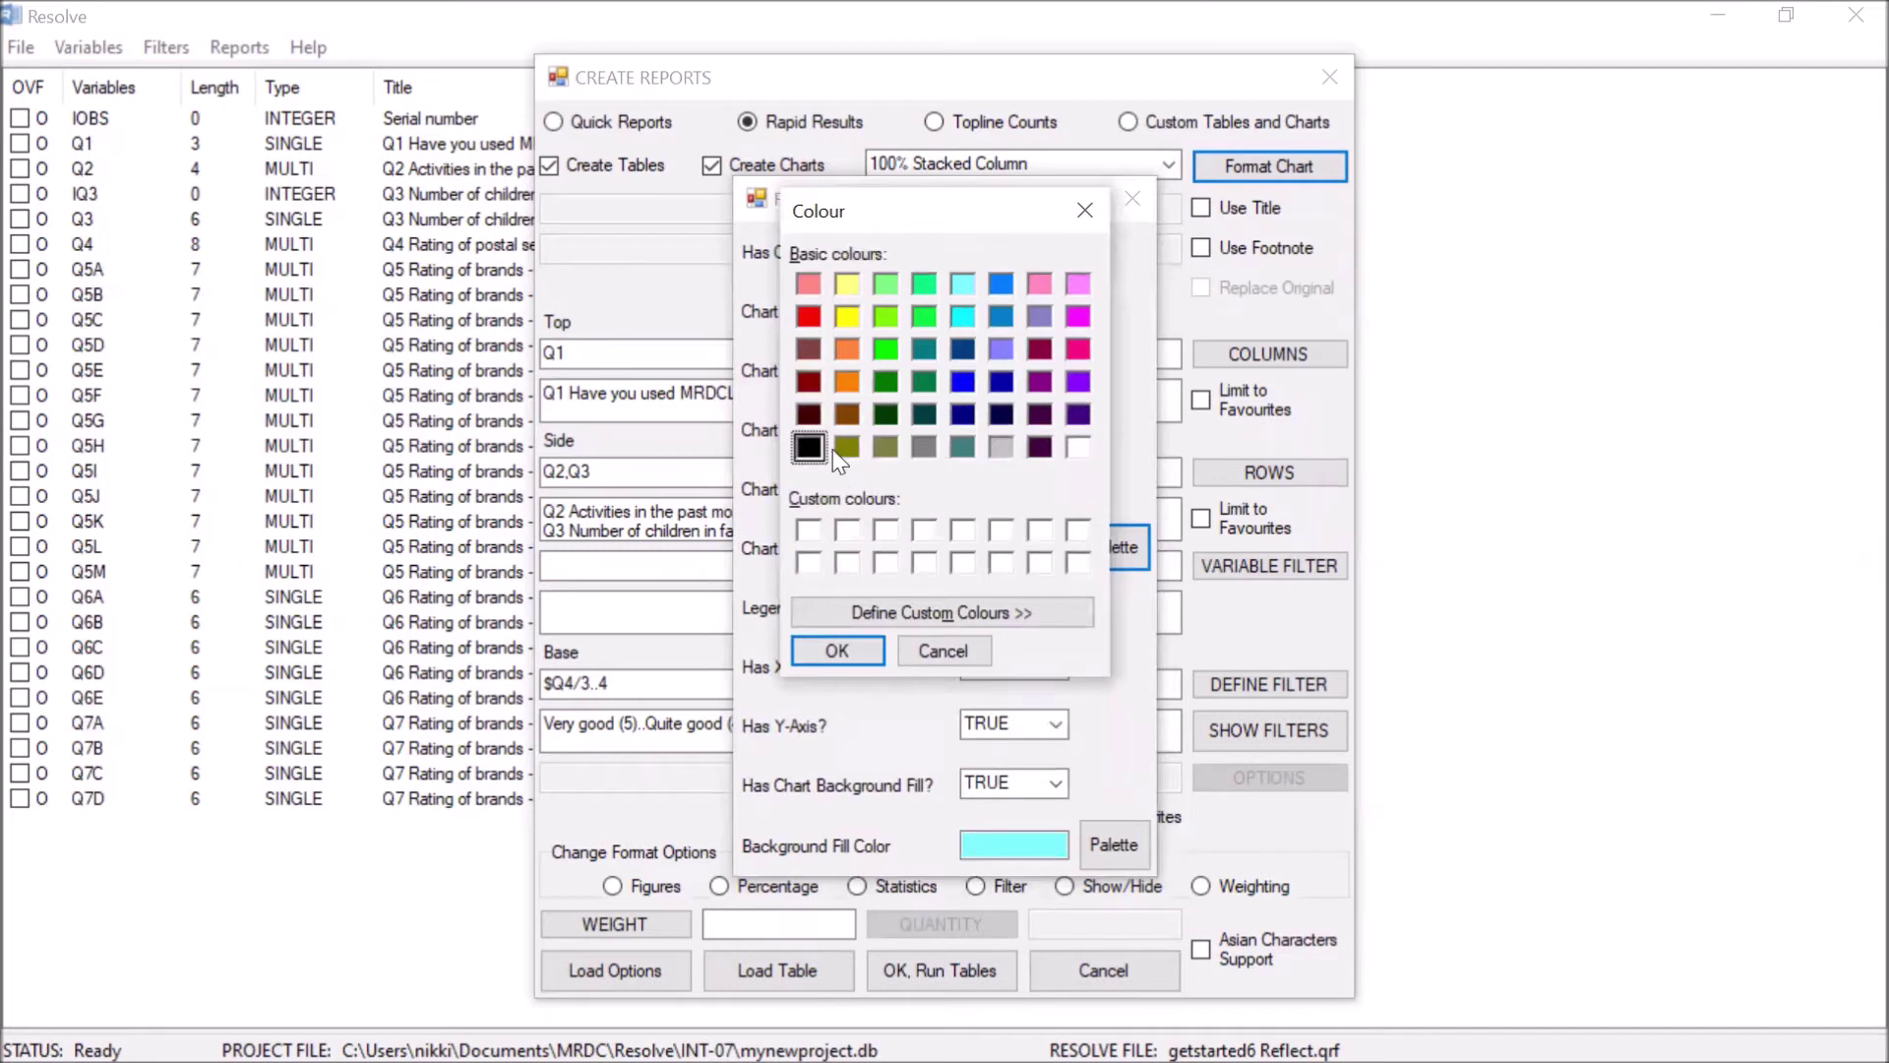
pyautogui.click(844, 642)
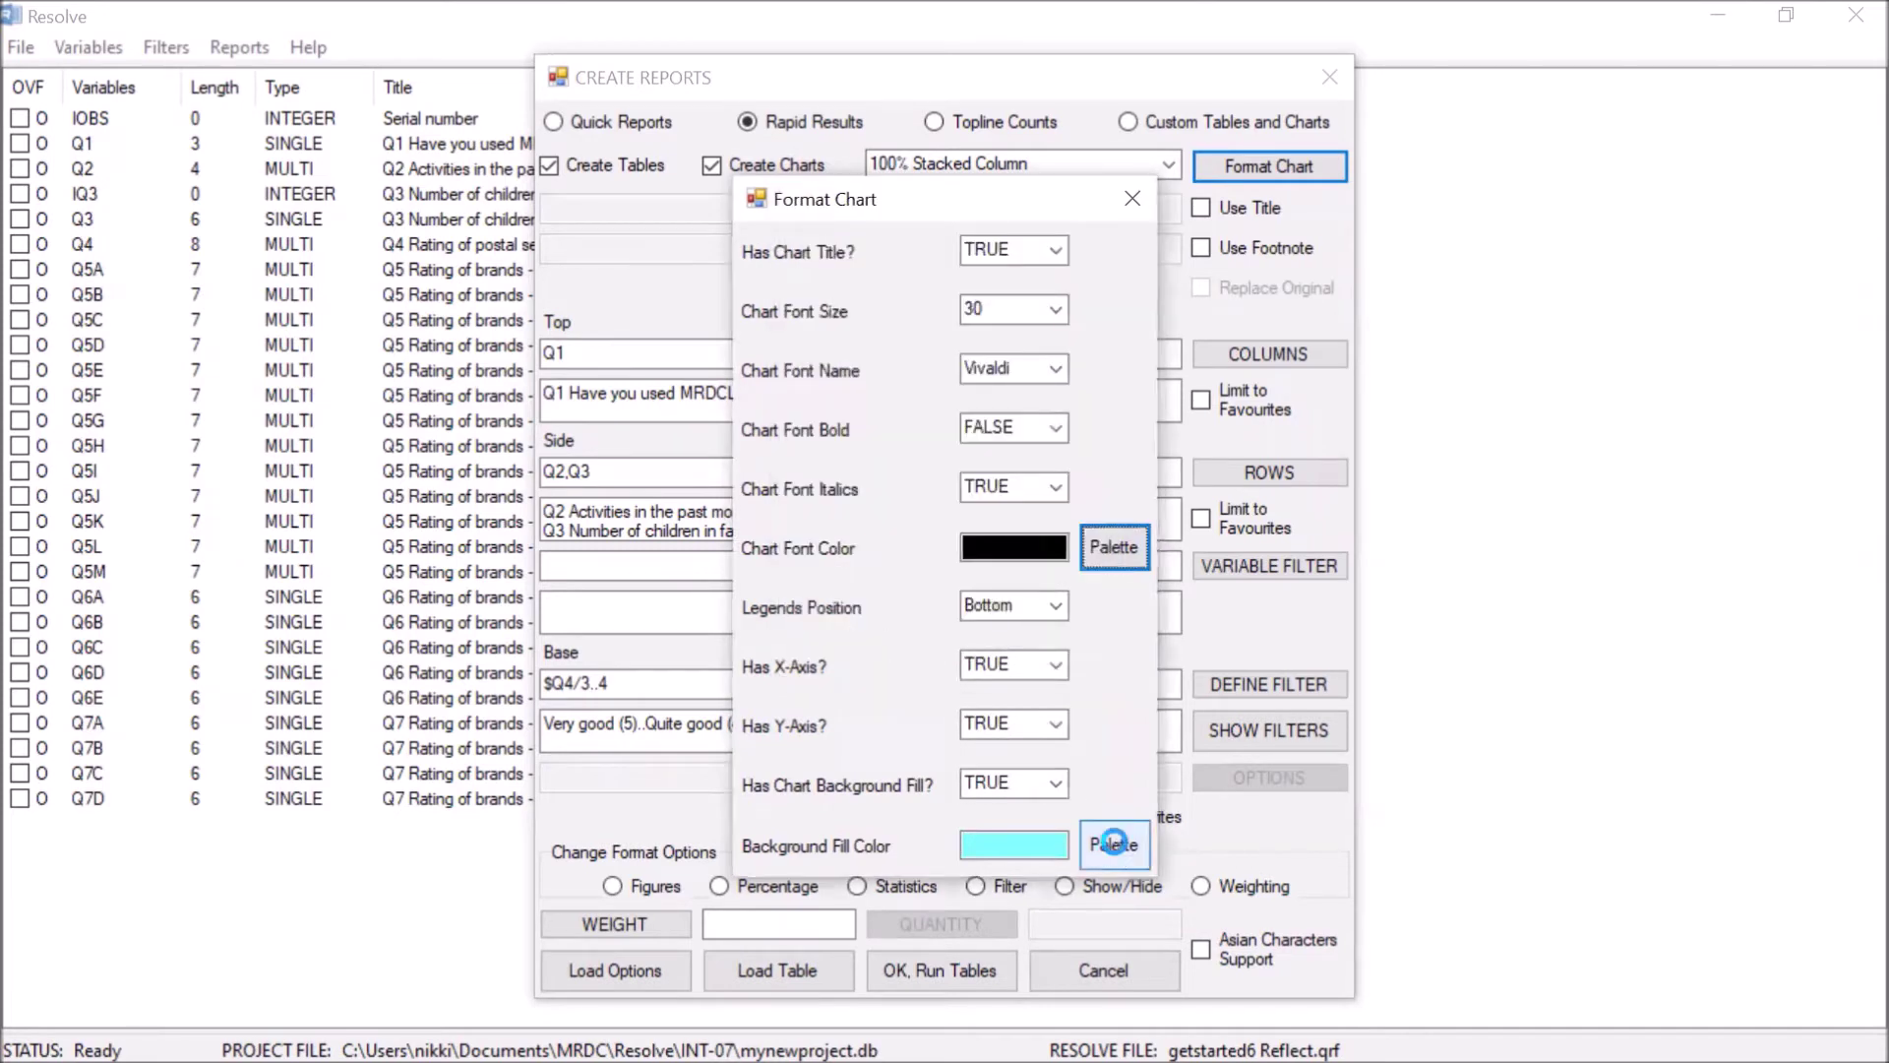
# Set the chart's background fill colour to orange and close the chart formatting.
pyautogui.click(1113, 844)
pyautogui.click(846, 386)
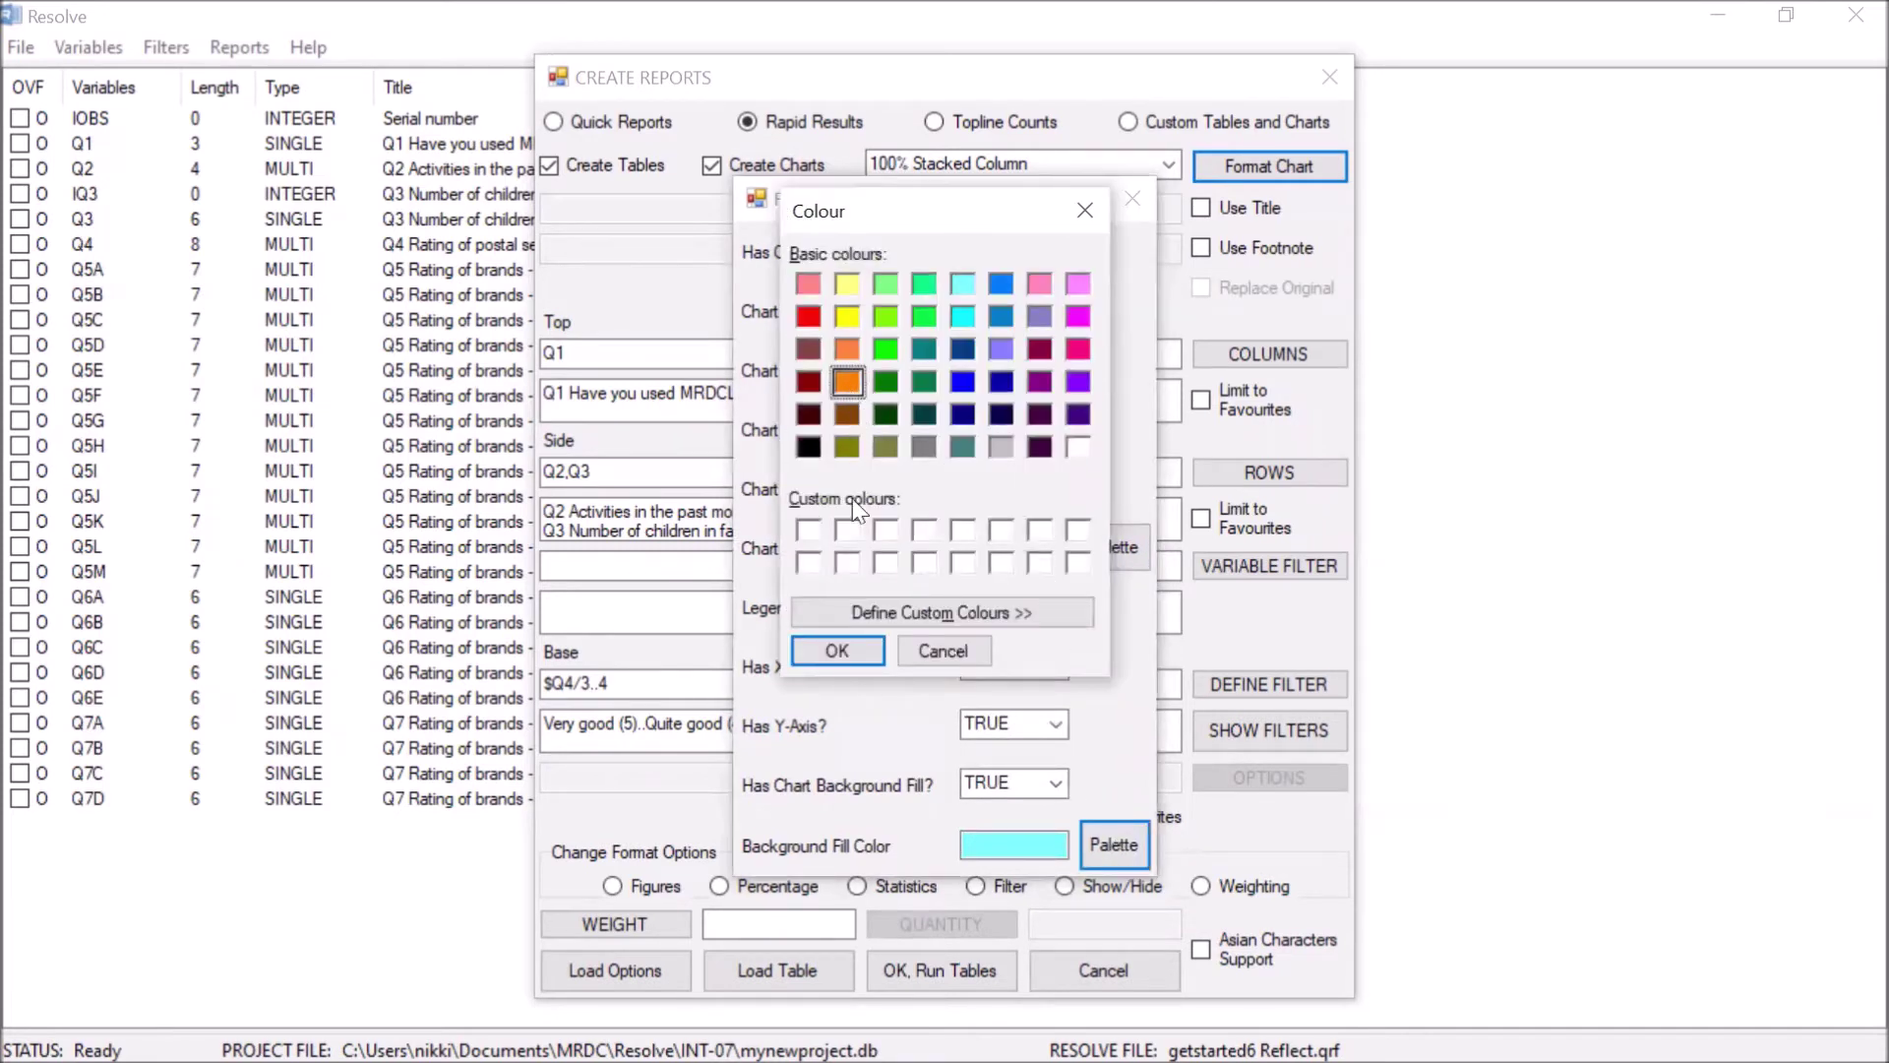
pyautogui.click(840, 653)
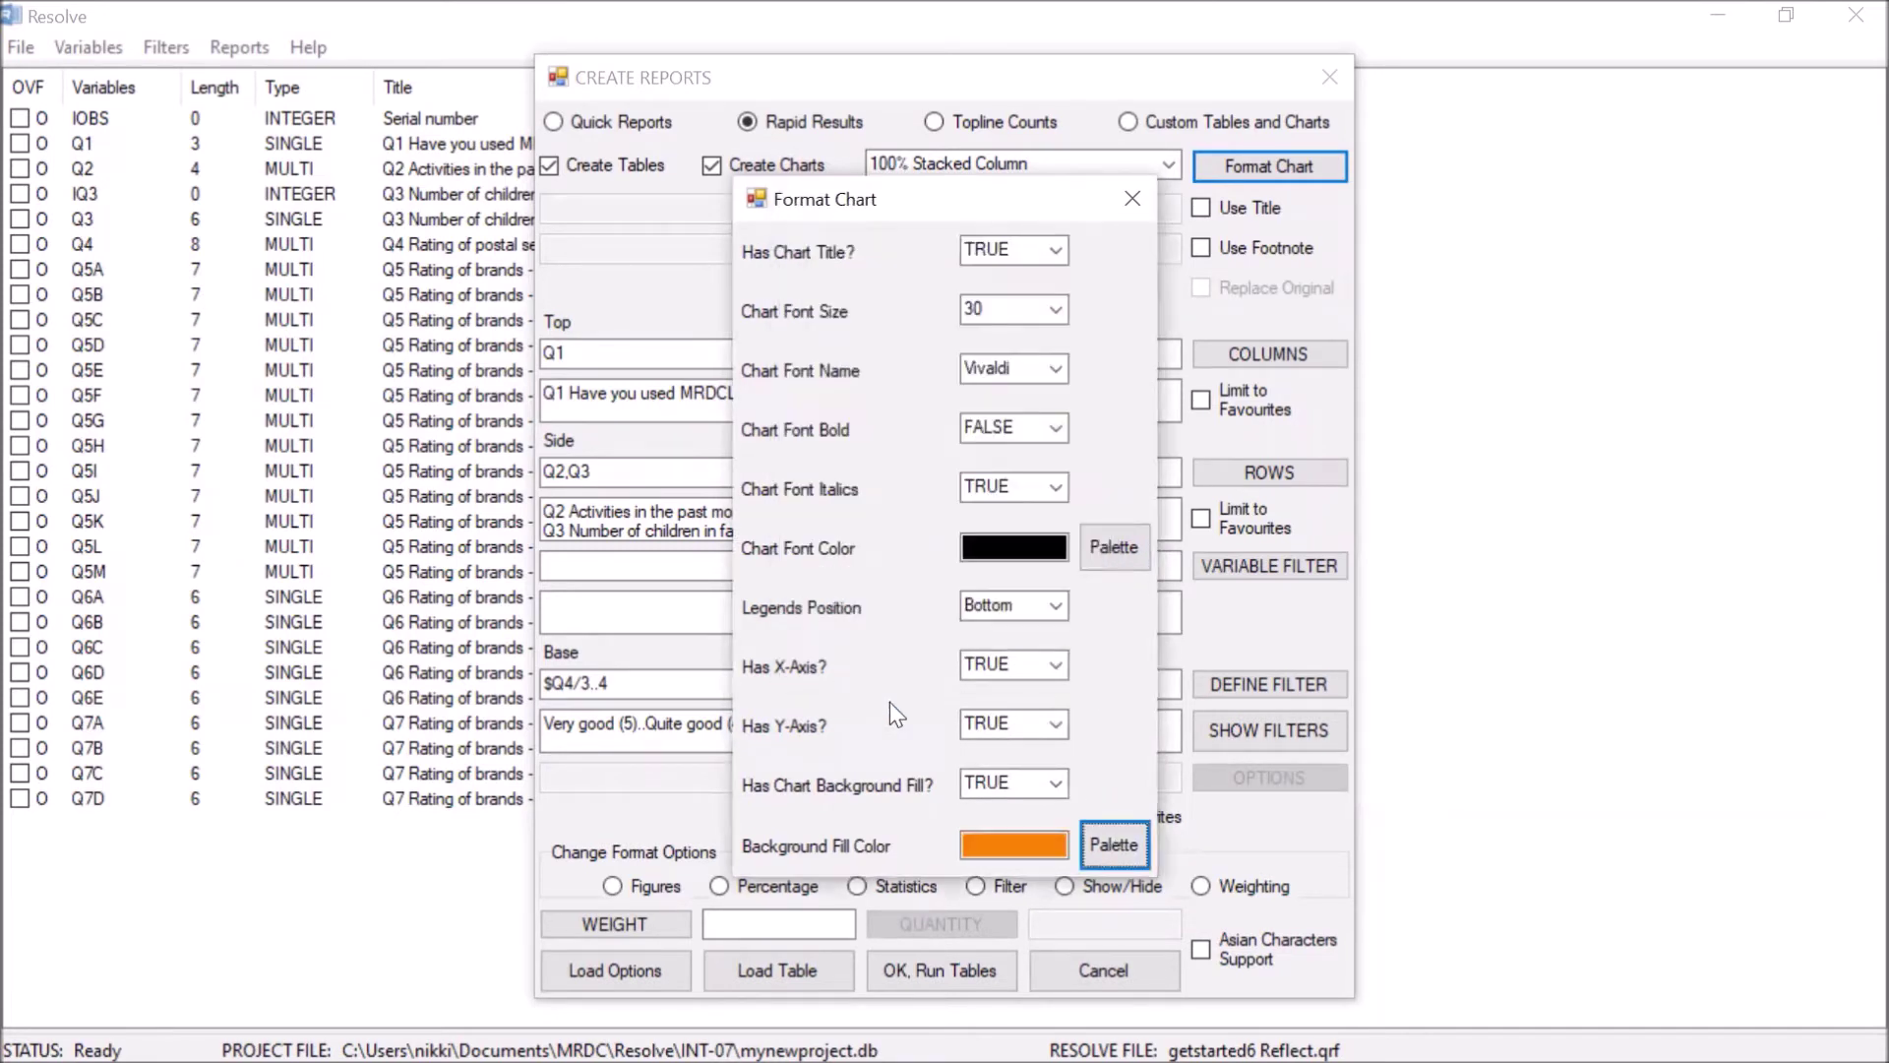
pyautogui.click(1133, 199)
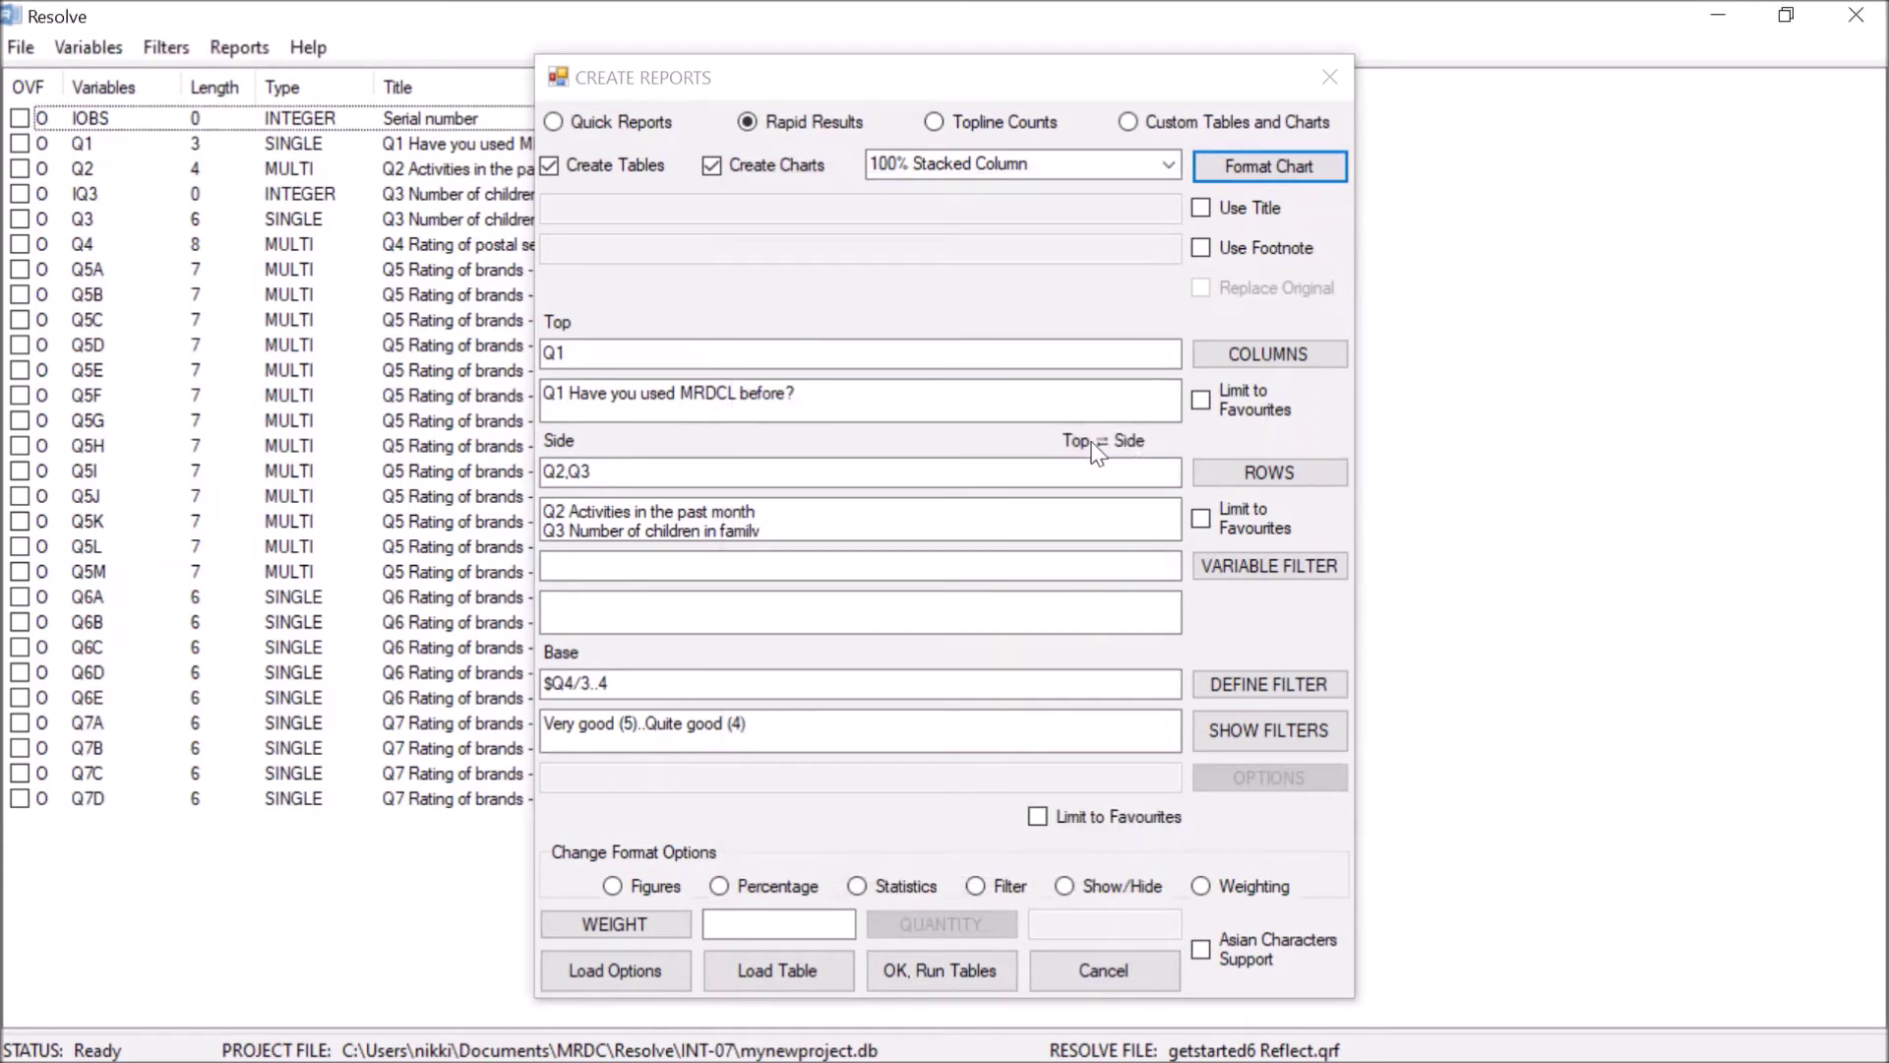
# Run the tables with charts and save the table definition as CHART1 in the INT-07 folder.
pyautogui.click(968, 976)
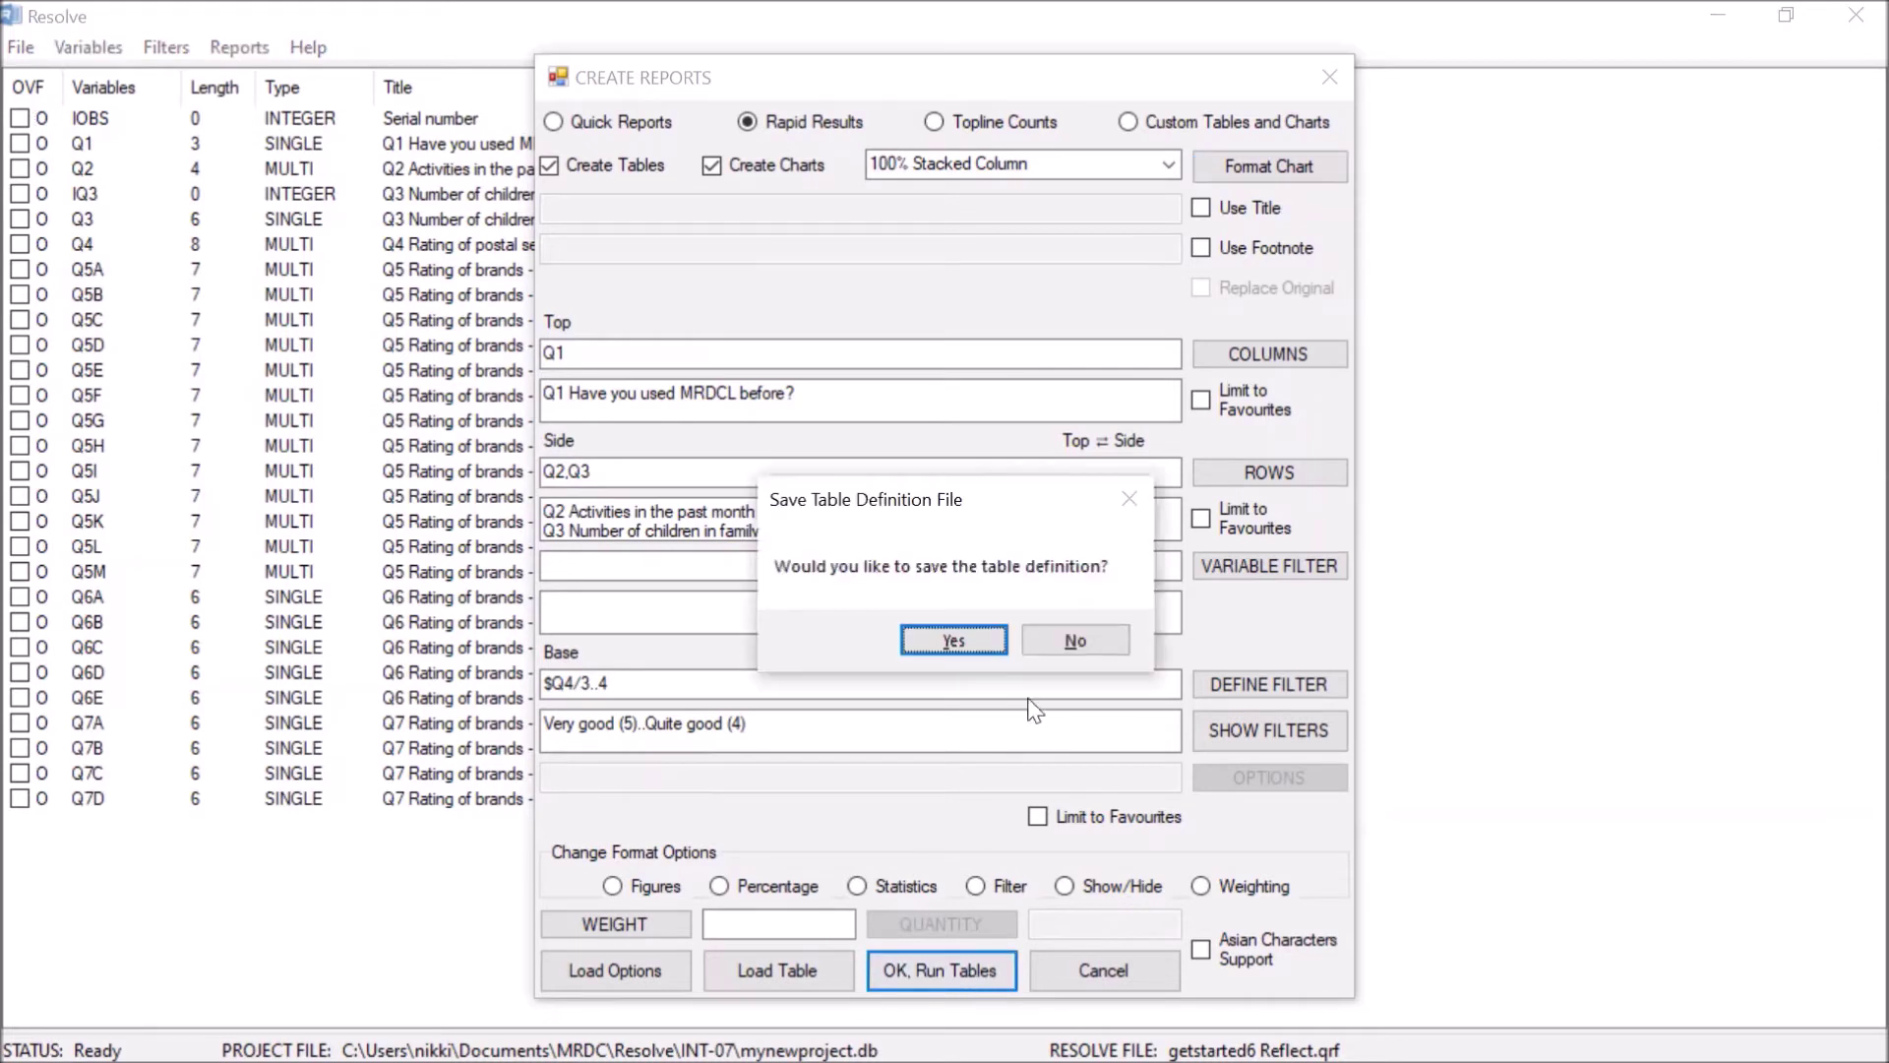
pyautogui.click(976, 632)
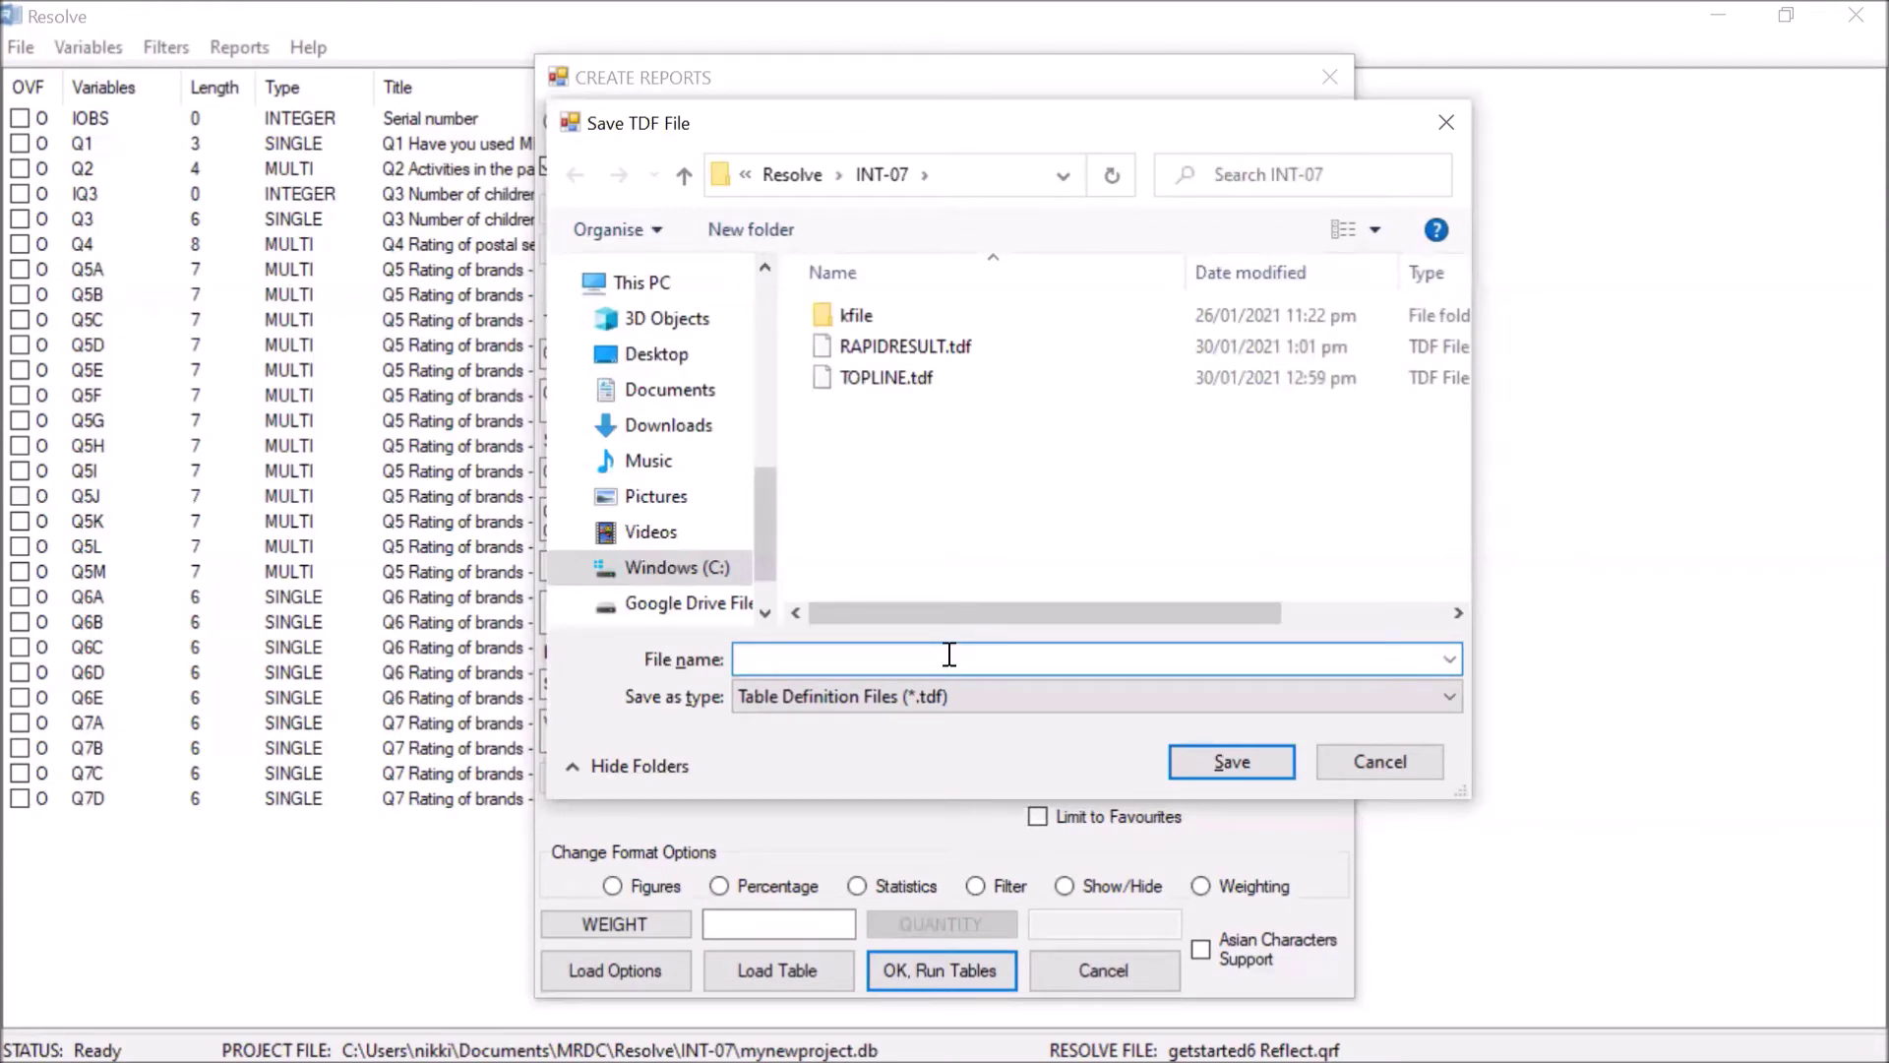
pyautogui.write('CHART1')
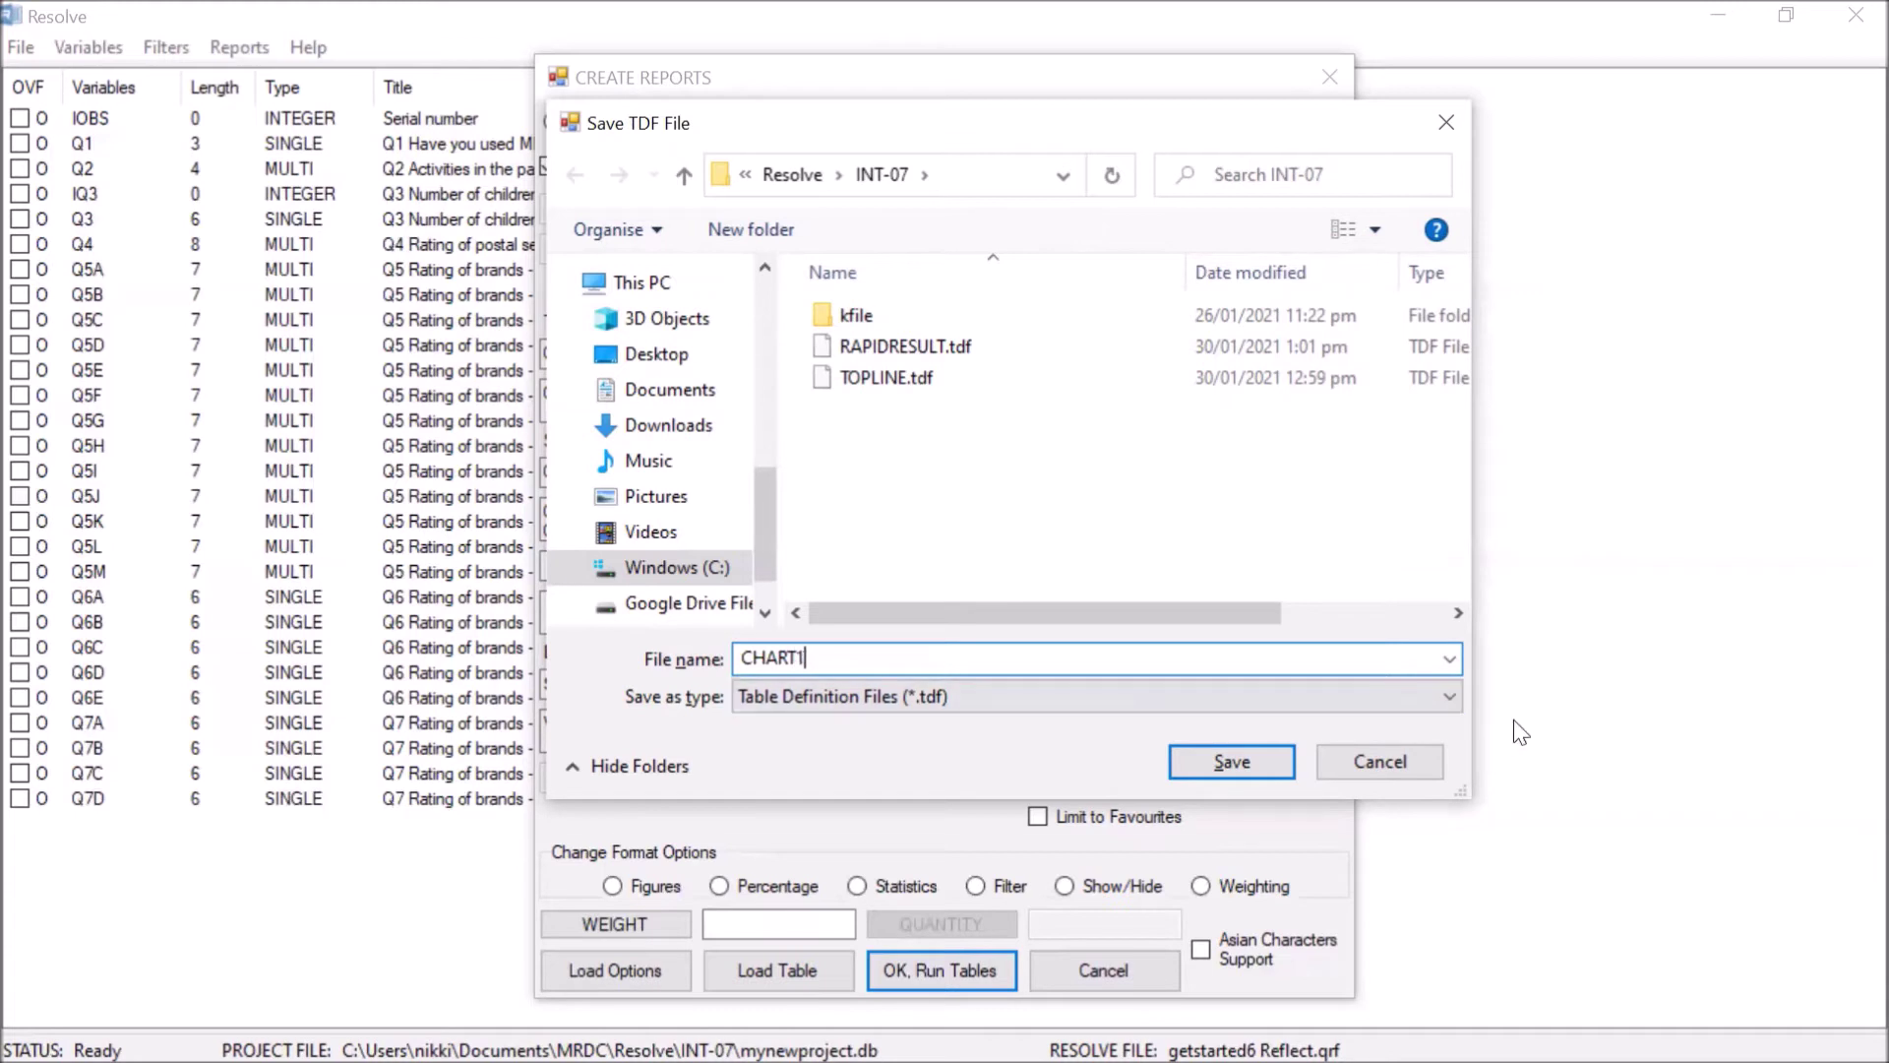
pyautogui.click(1243, 763)
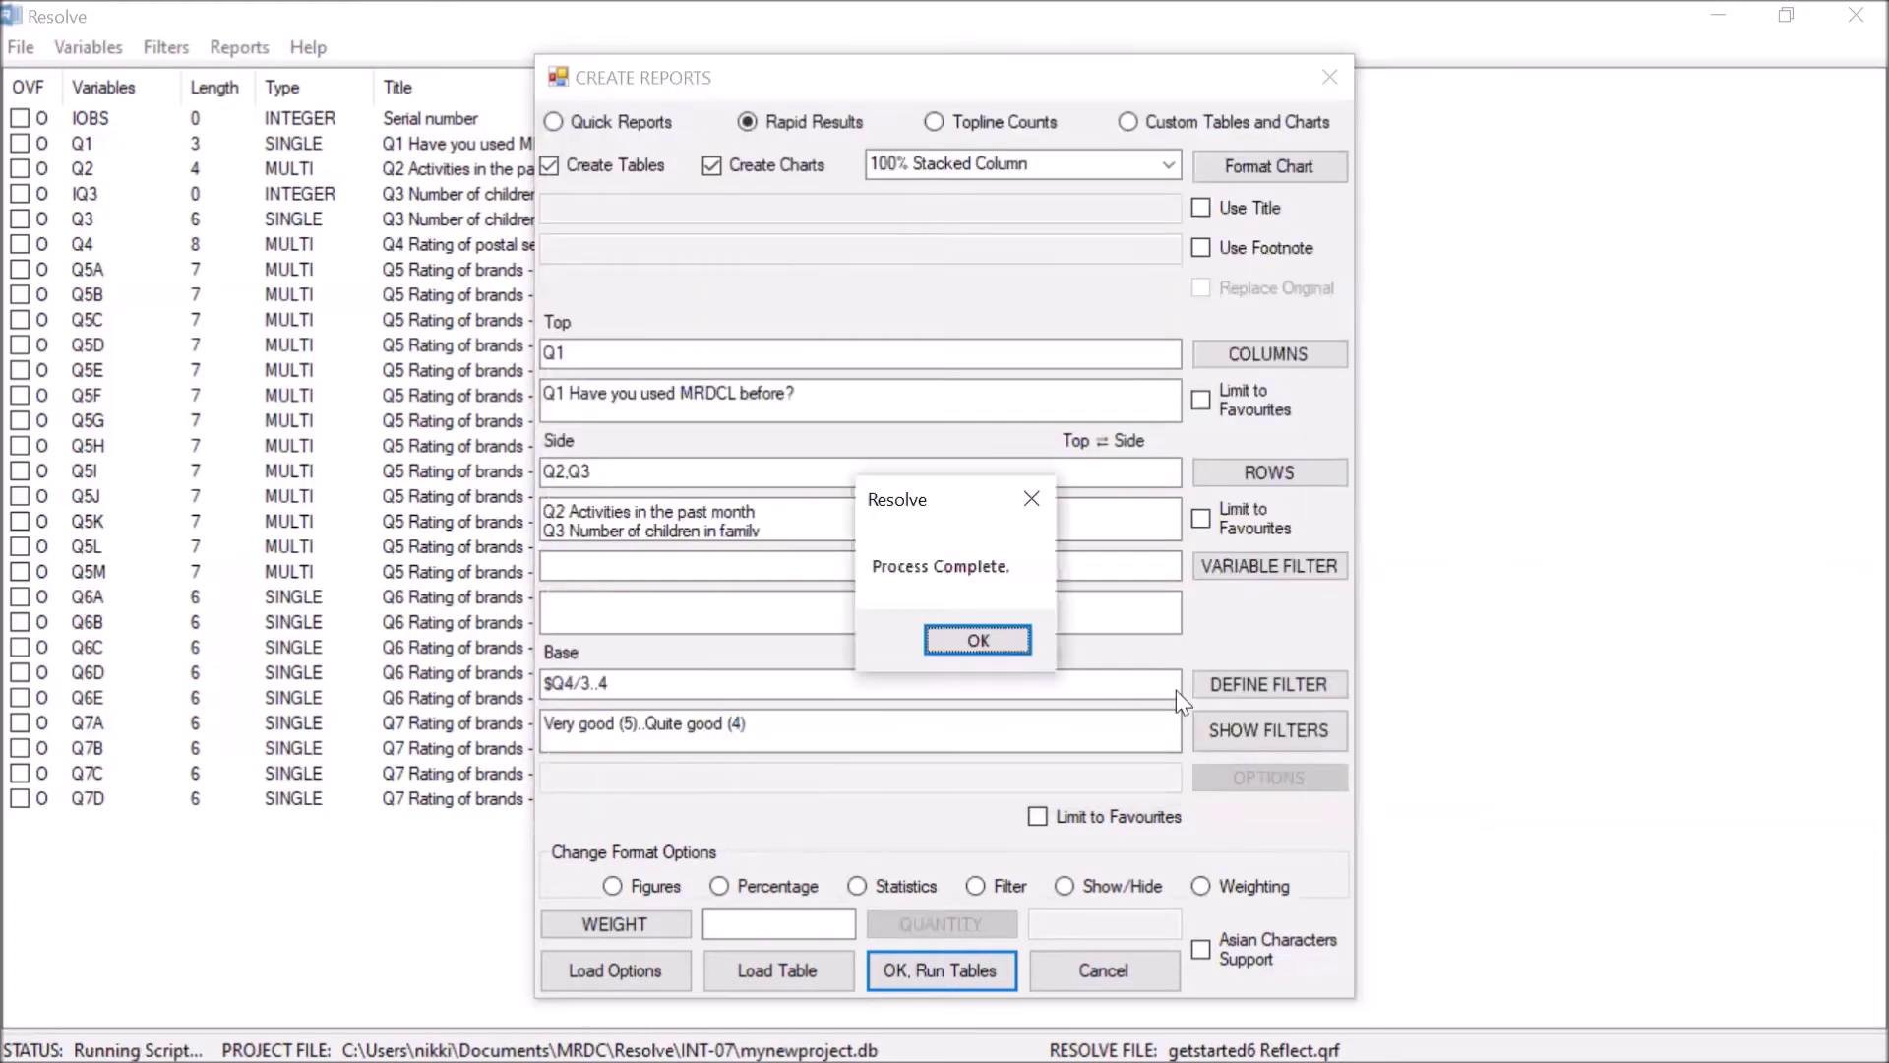
pyautogui.click(988, 639)
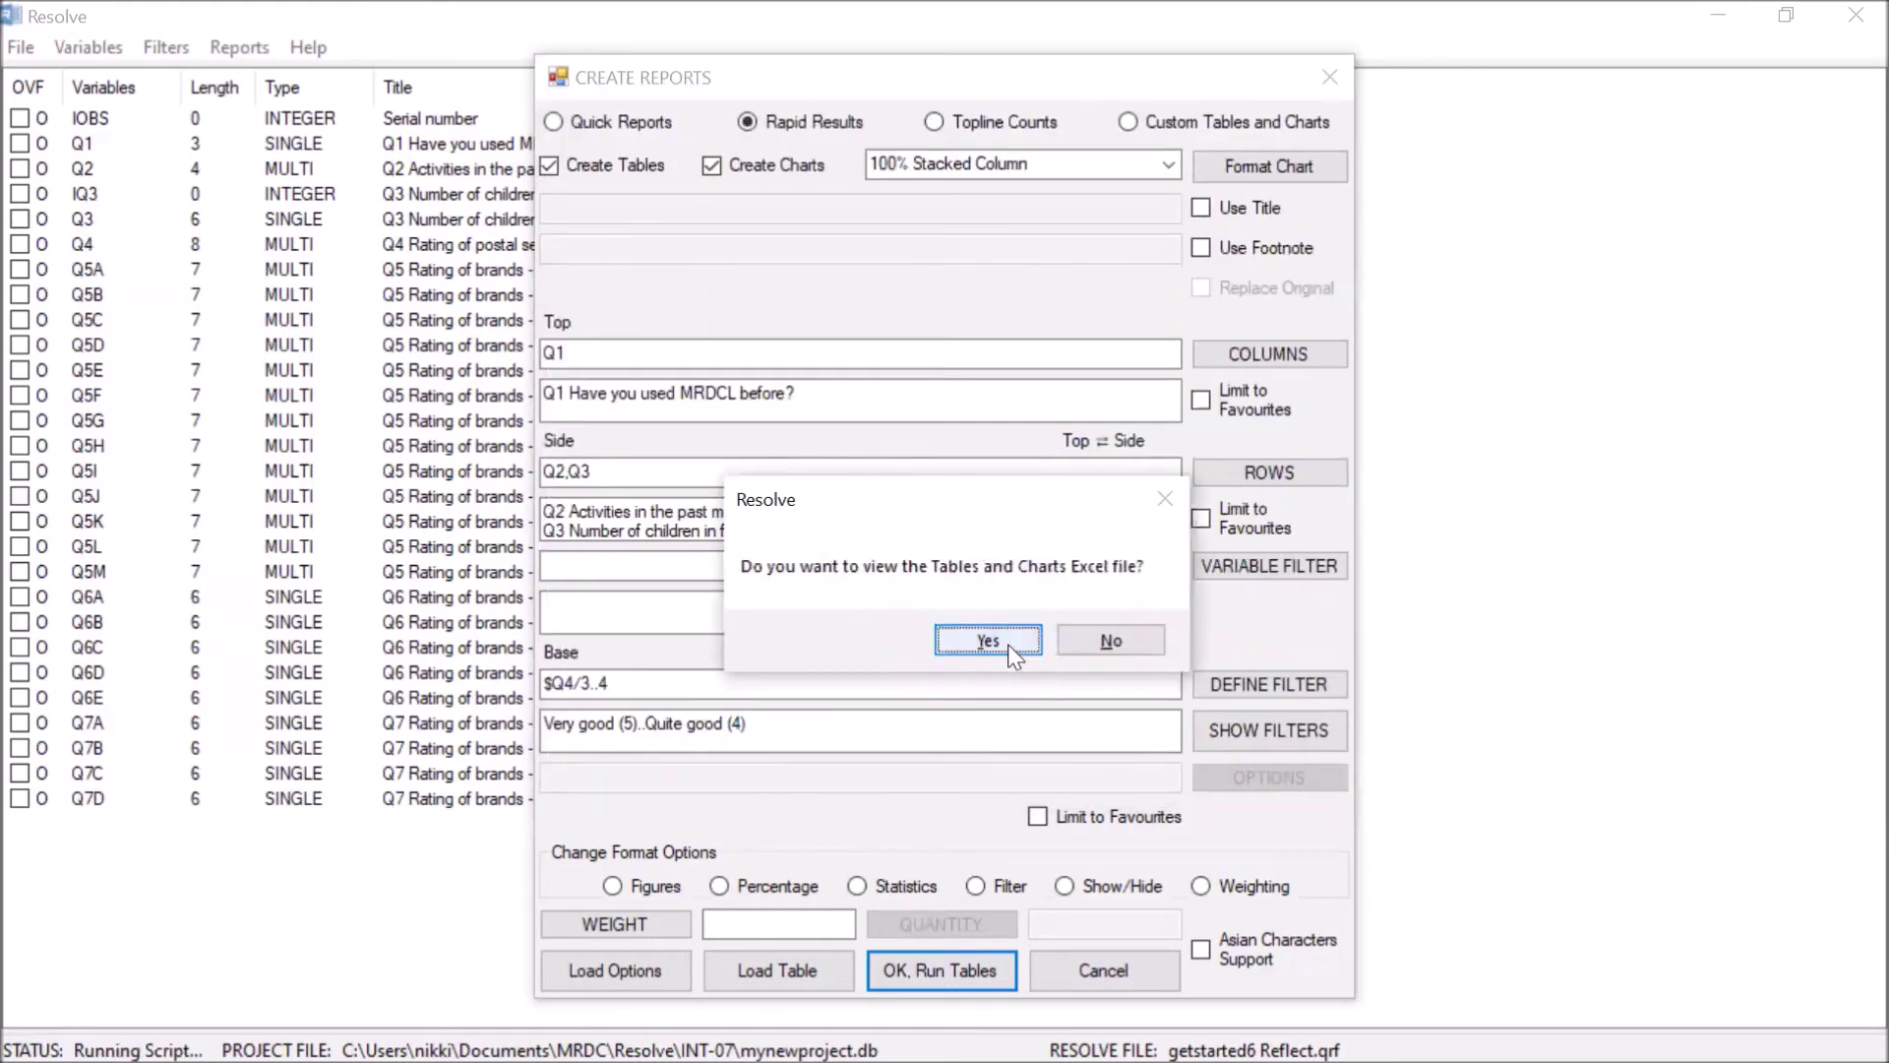
# Open the tables and charts workbook in Excel, maximize it and examine the tables and charts on the Original and Table_1 sheets.
pyautogui.click(1018, 645)
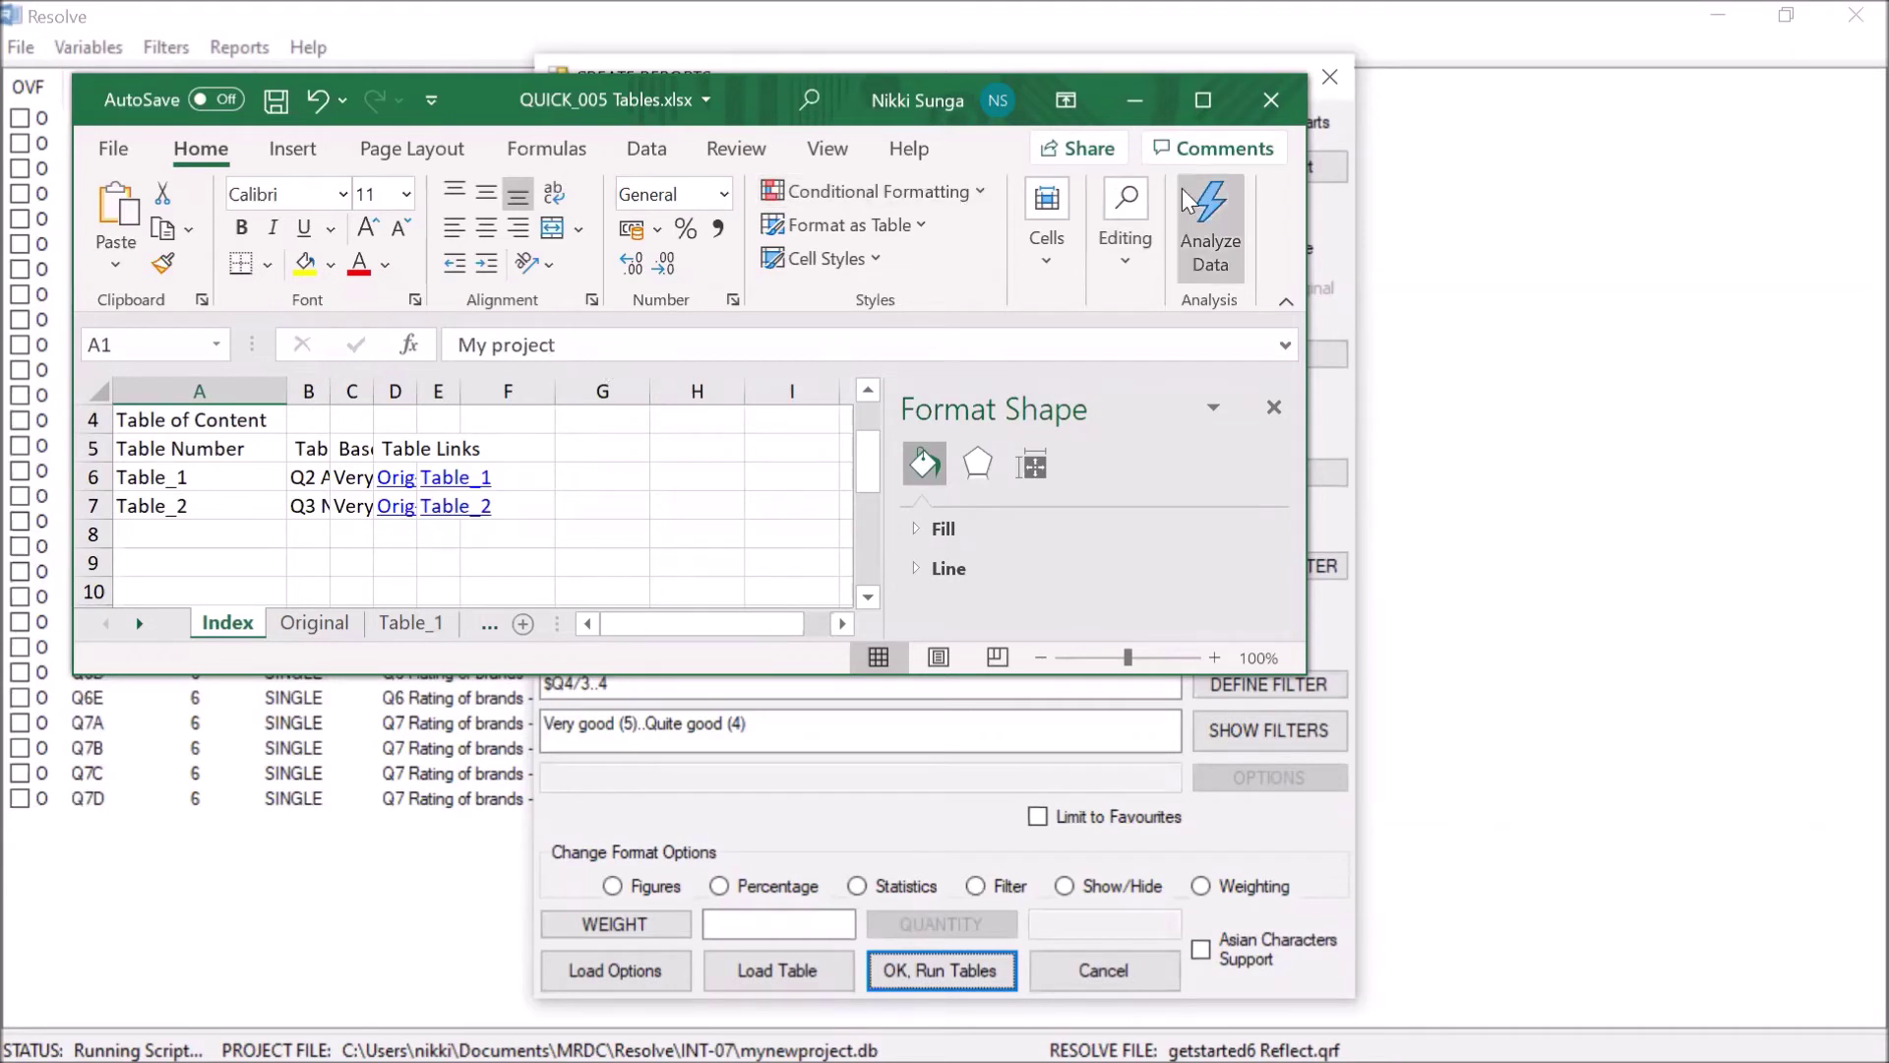
pyautogui.click(1216, 108)
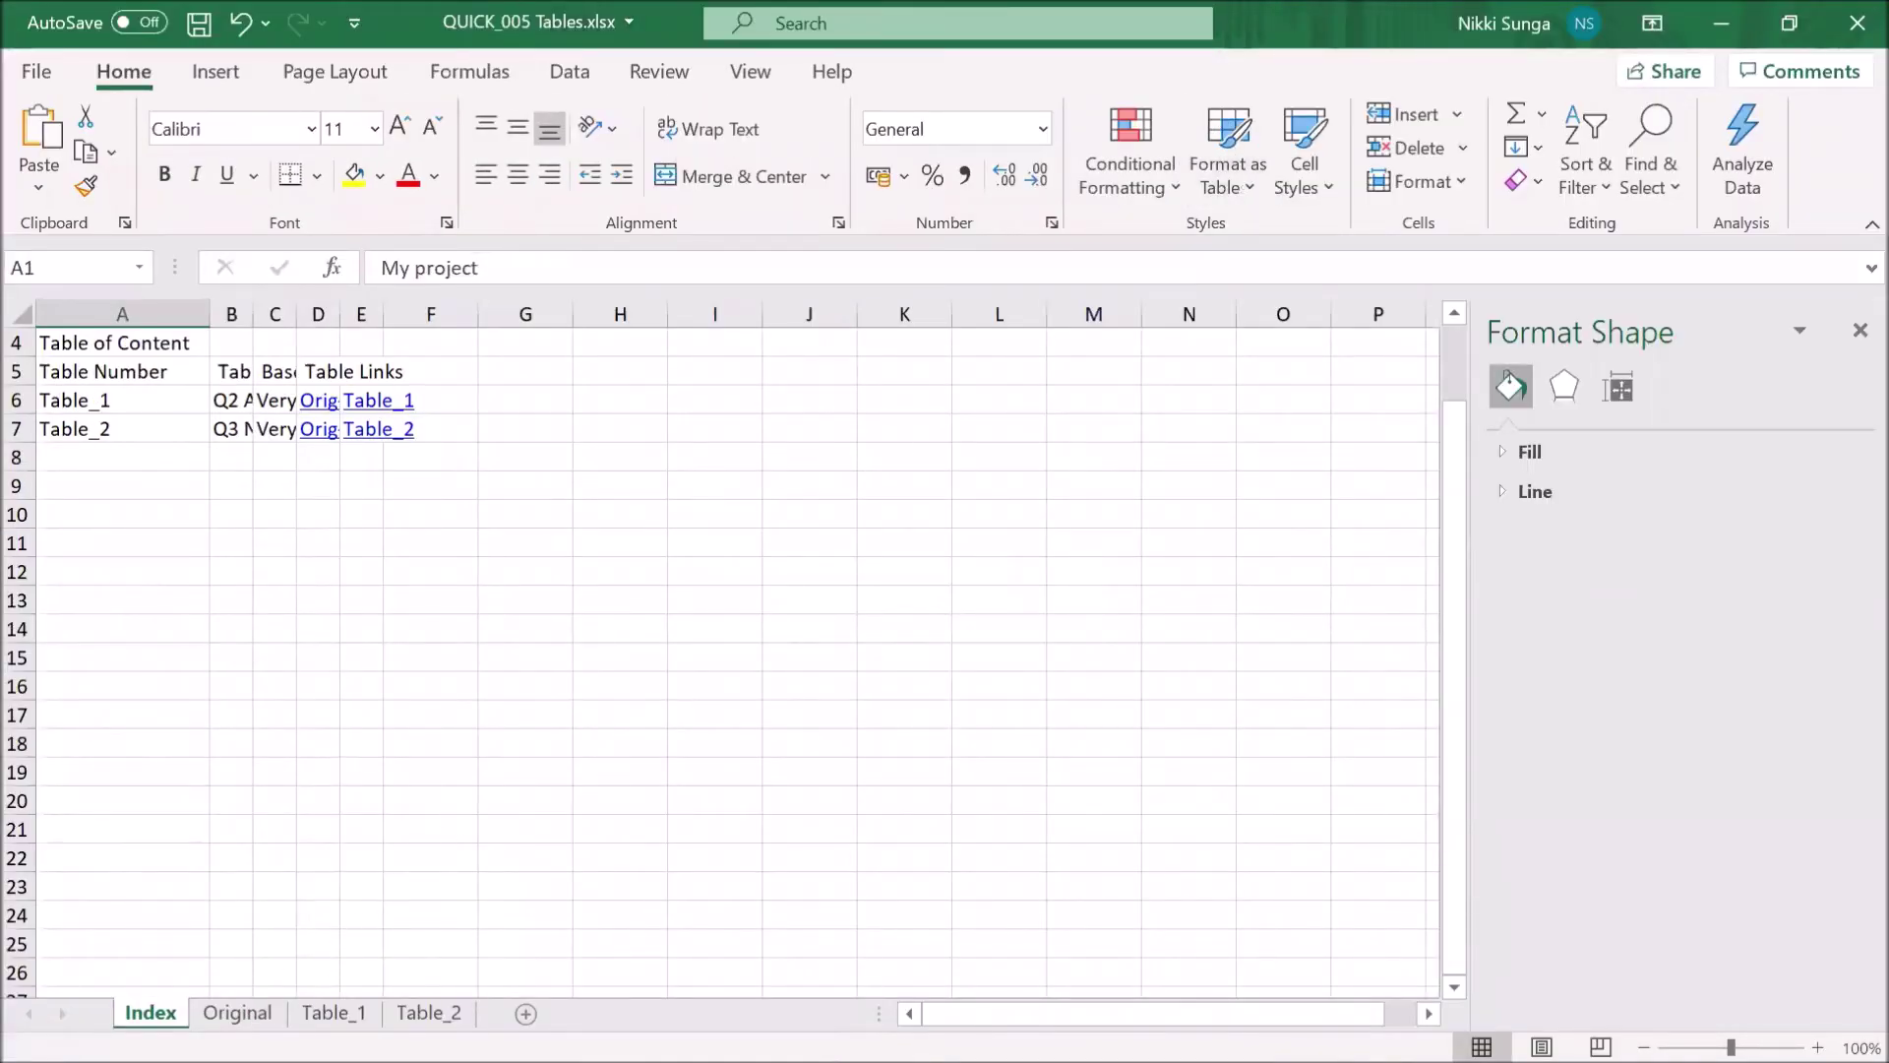
pyautogui.click(237, 1013)
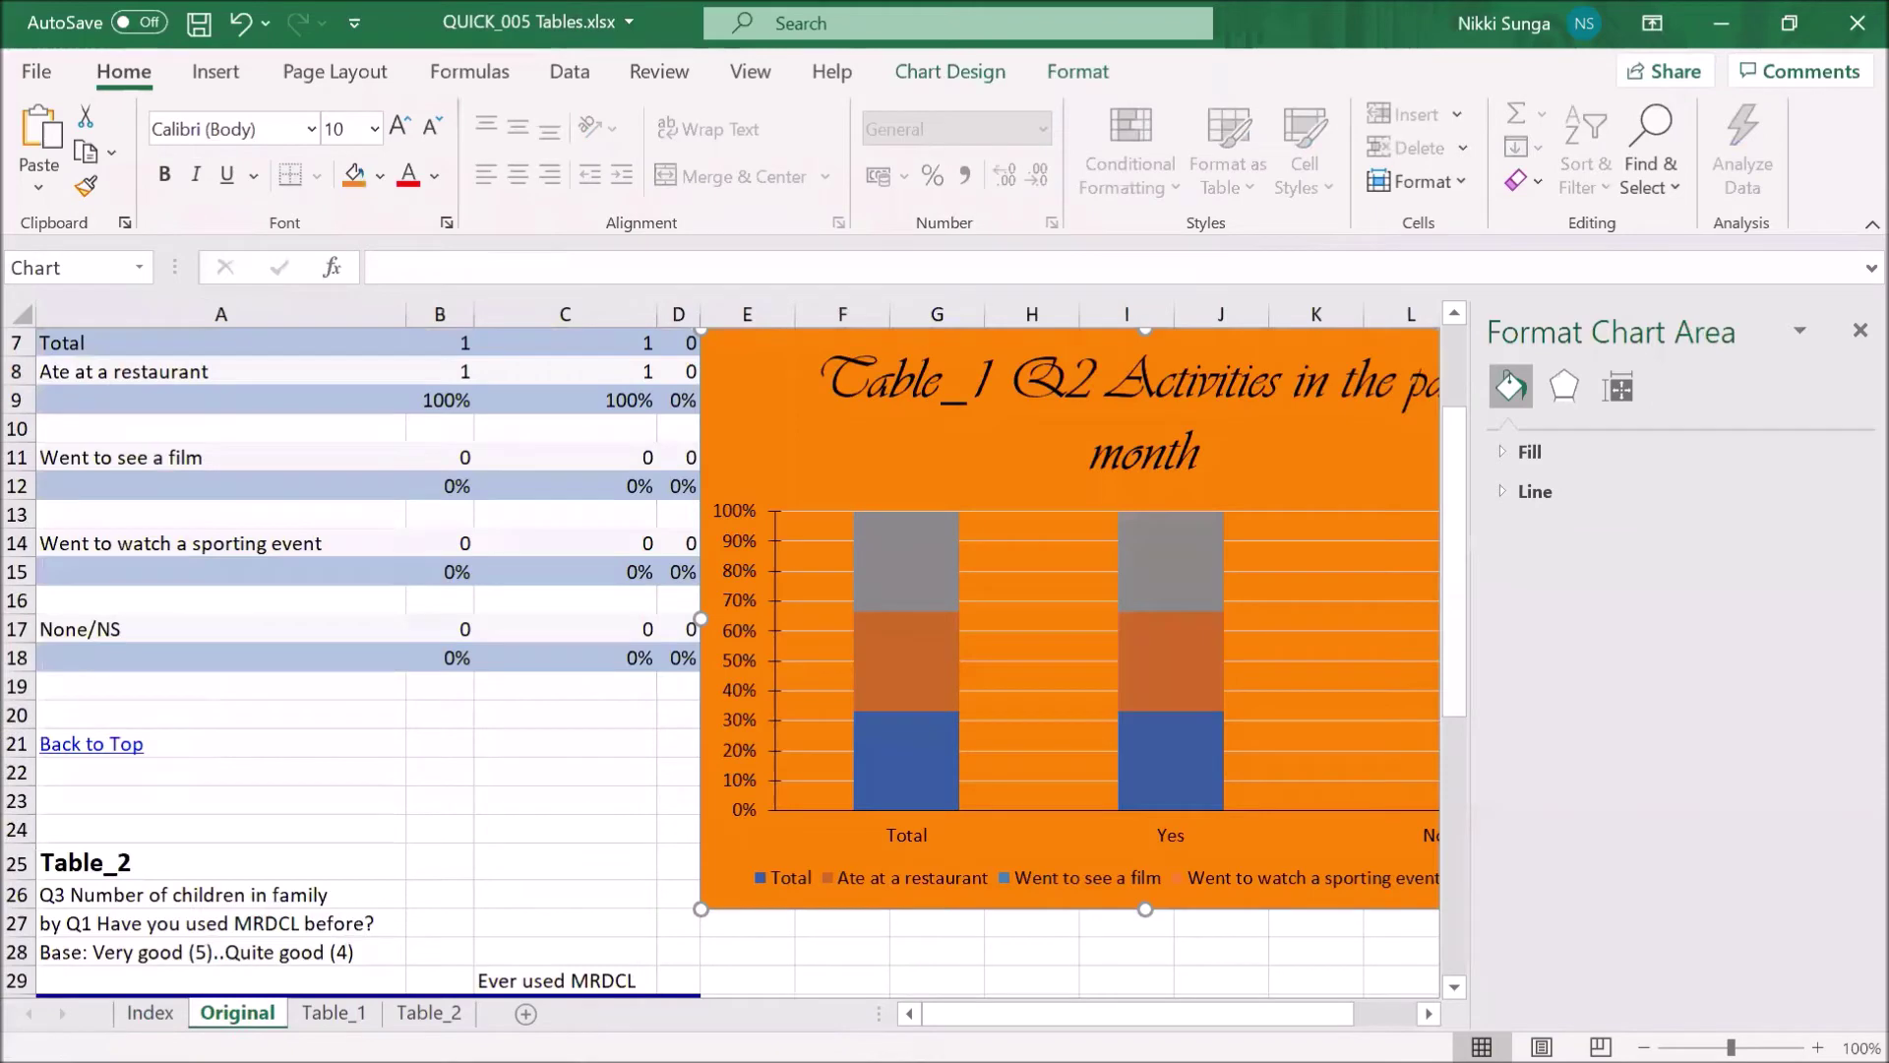
pyautogui.click(1860, 330)
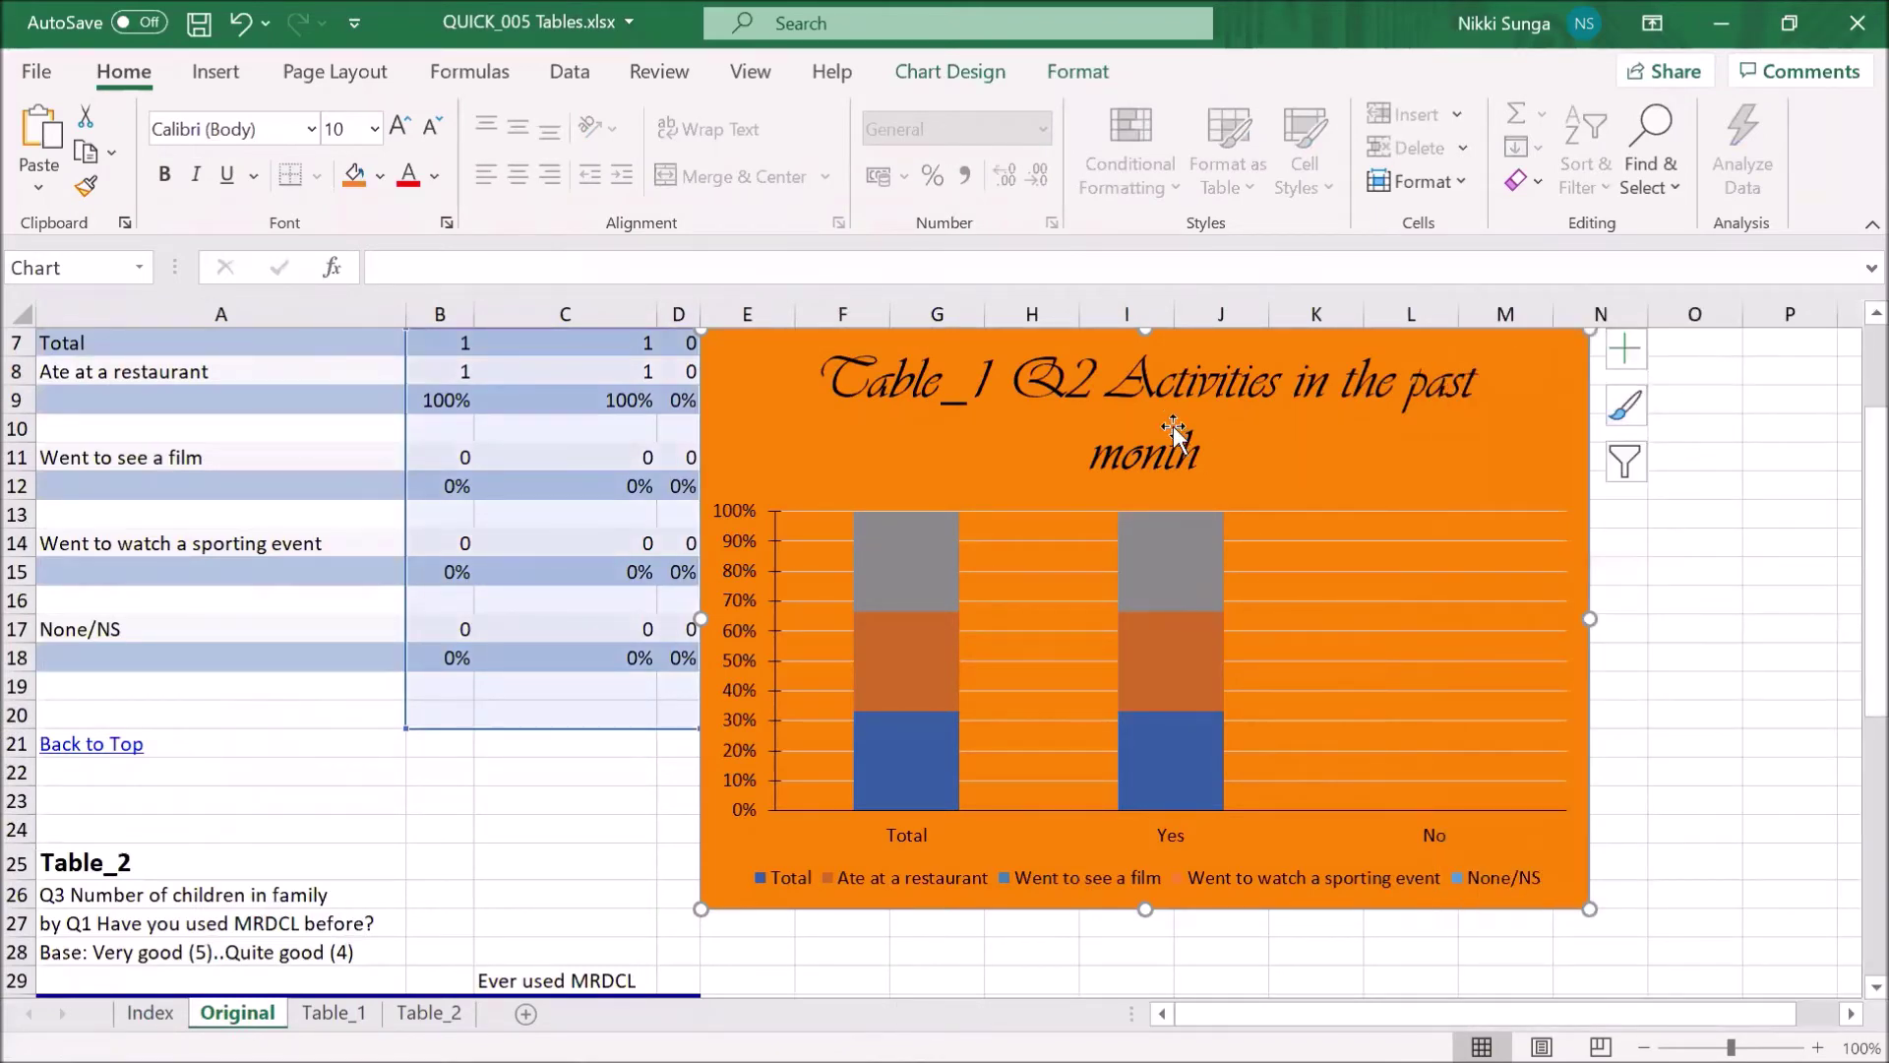
pyautogui.scroll(2, 240, 494)
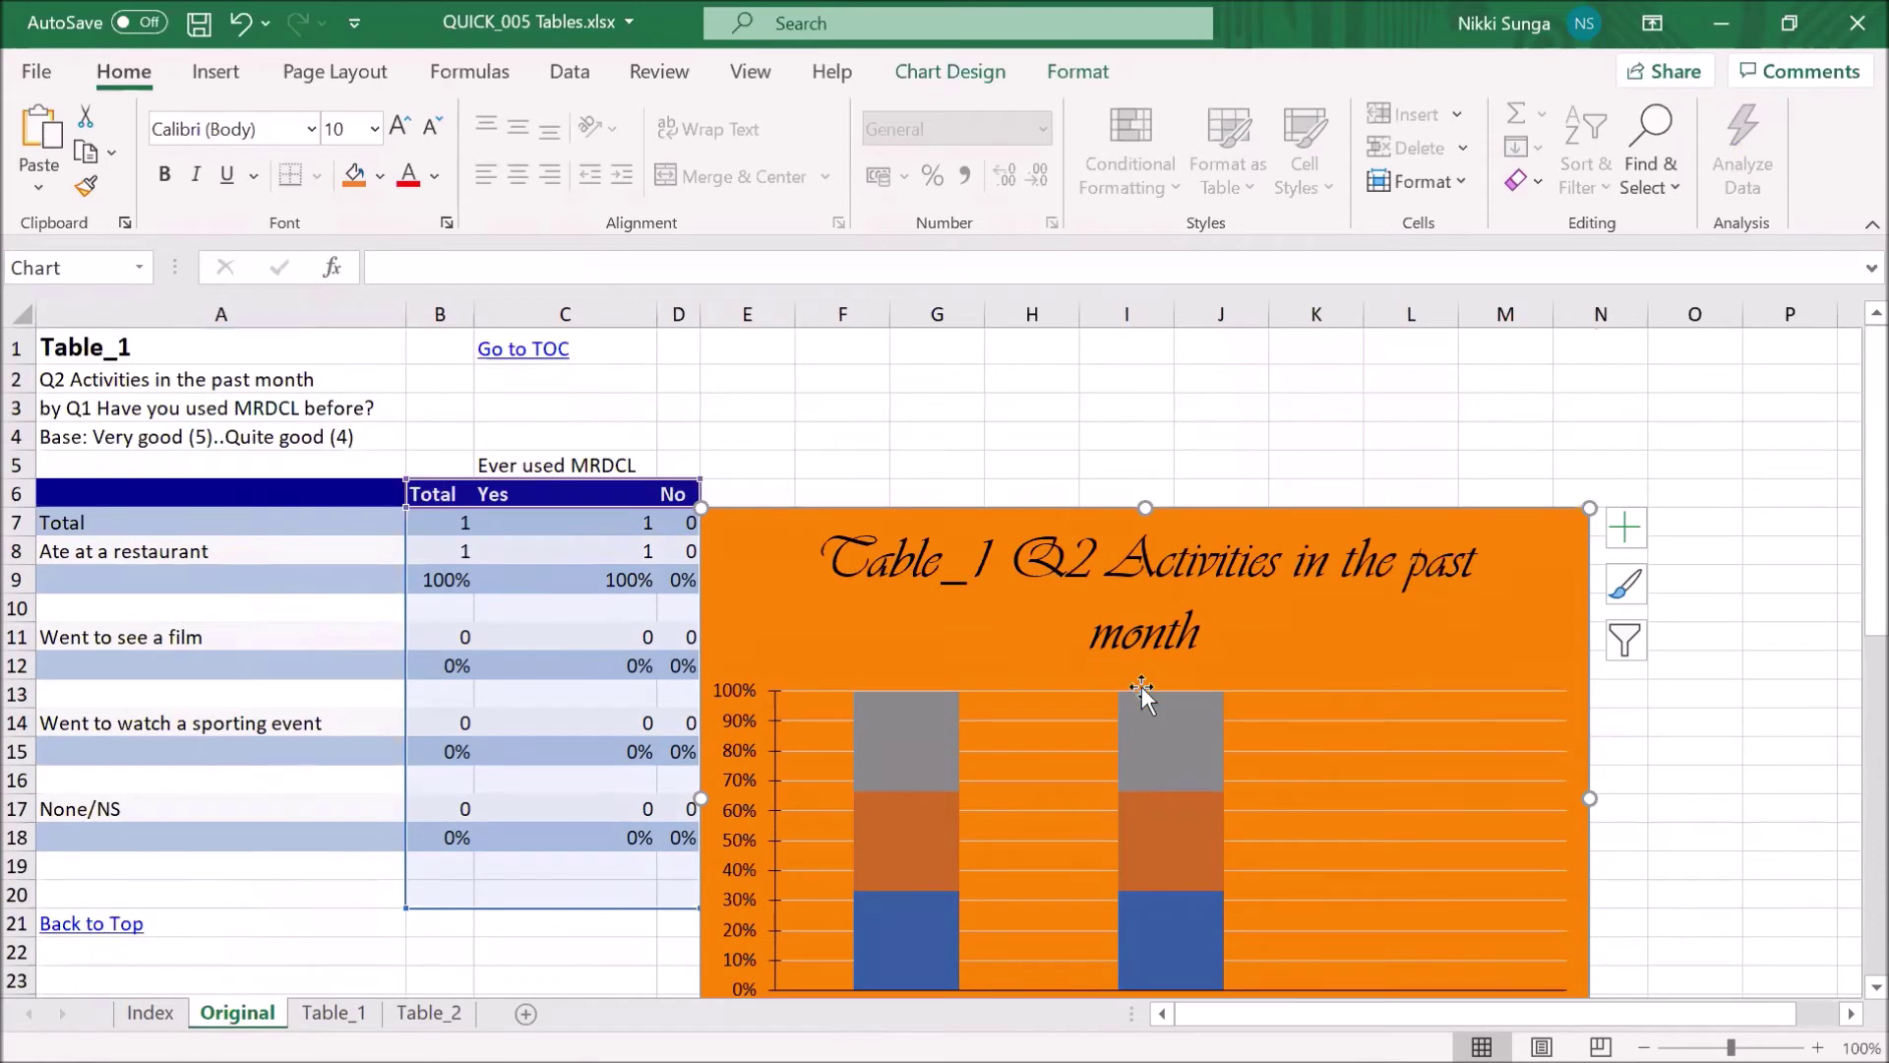
pyautogui.scroll(-2, 1142, 688)
pyautogui.click(333, 1012)
pyautogui.scroll(2, 472, 635)
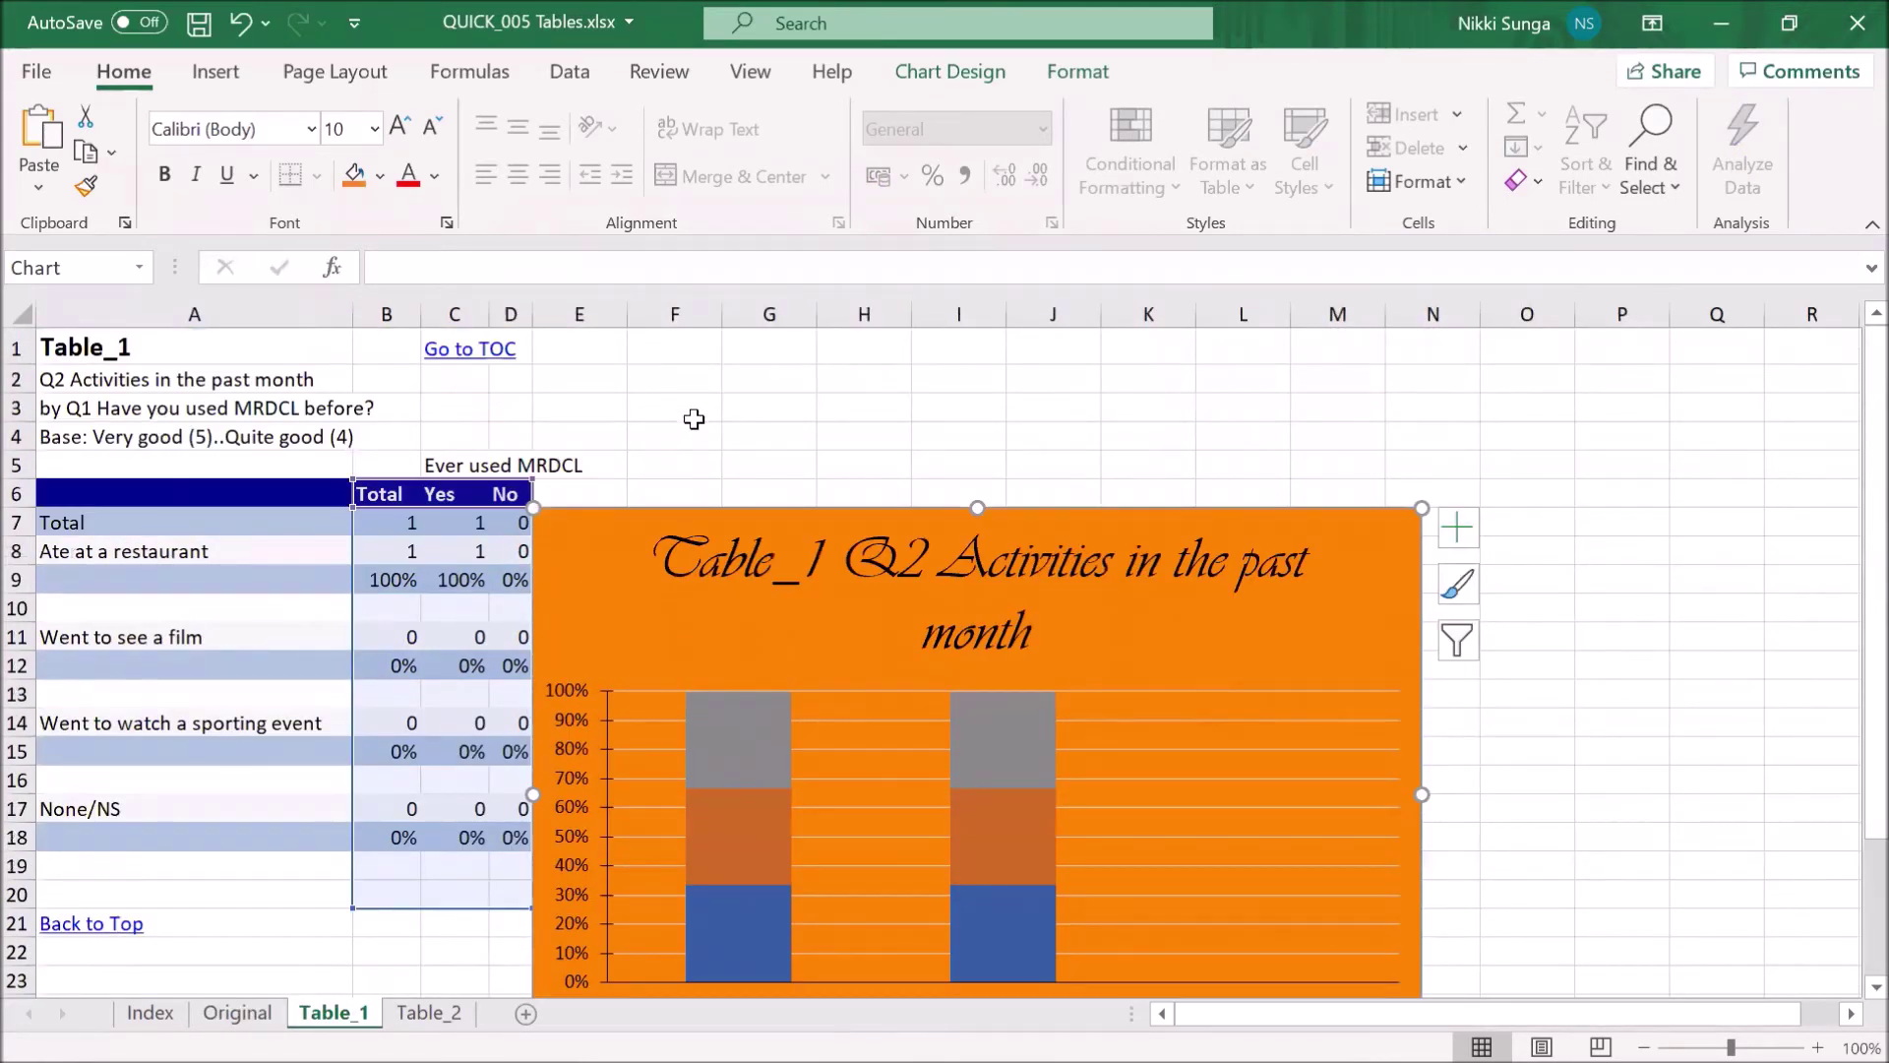
# Examine the stacked column charts on the Table_1 and Table_2 sheets and close the workbook without saving.
pyautogui.press('Escape')
pyautogui.scroll(-2, 1073, 679)
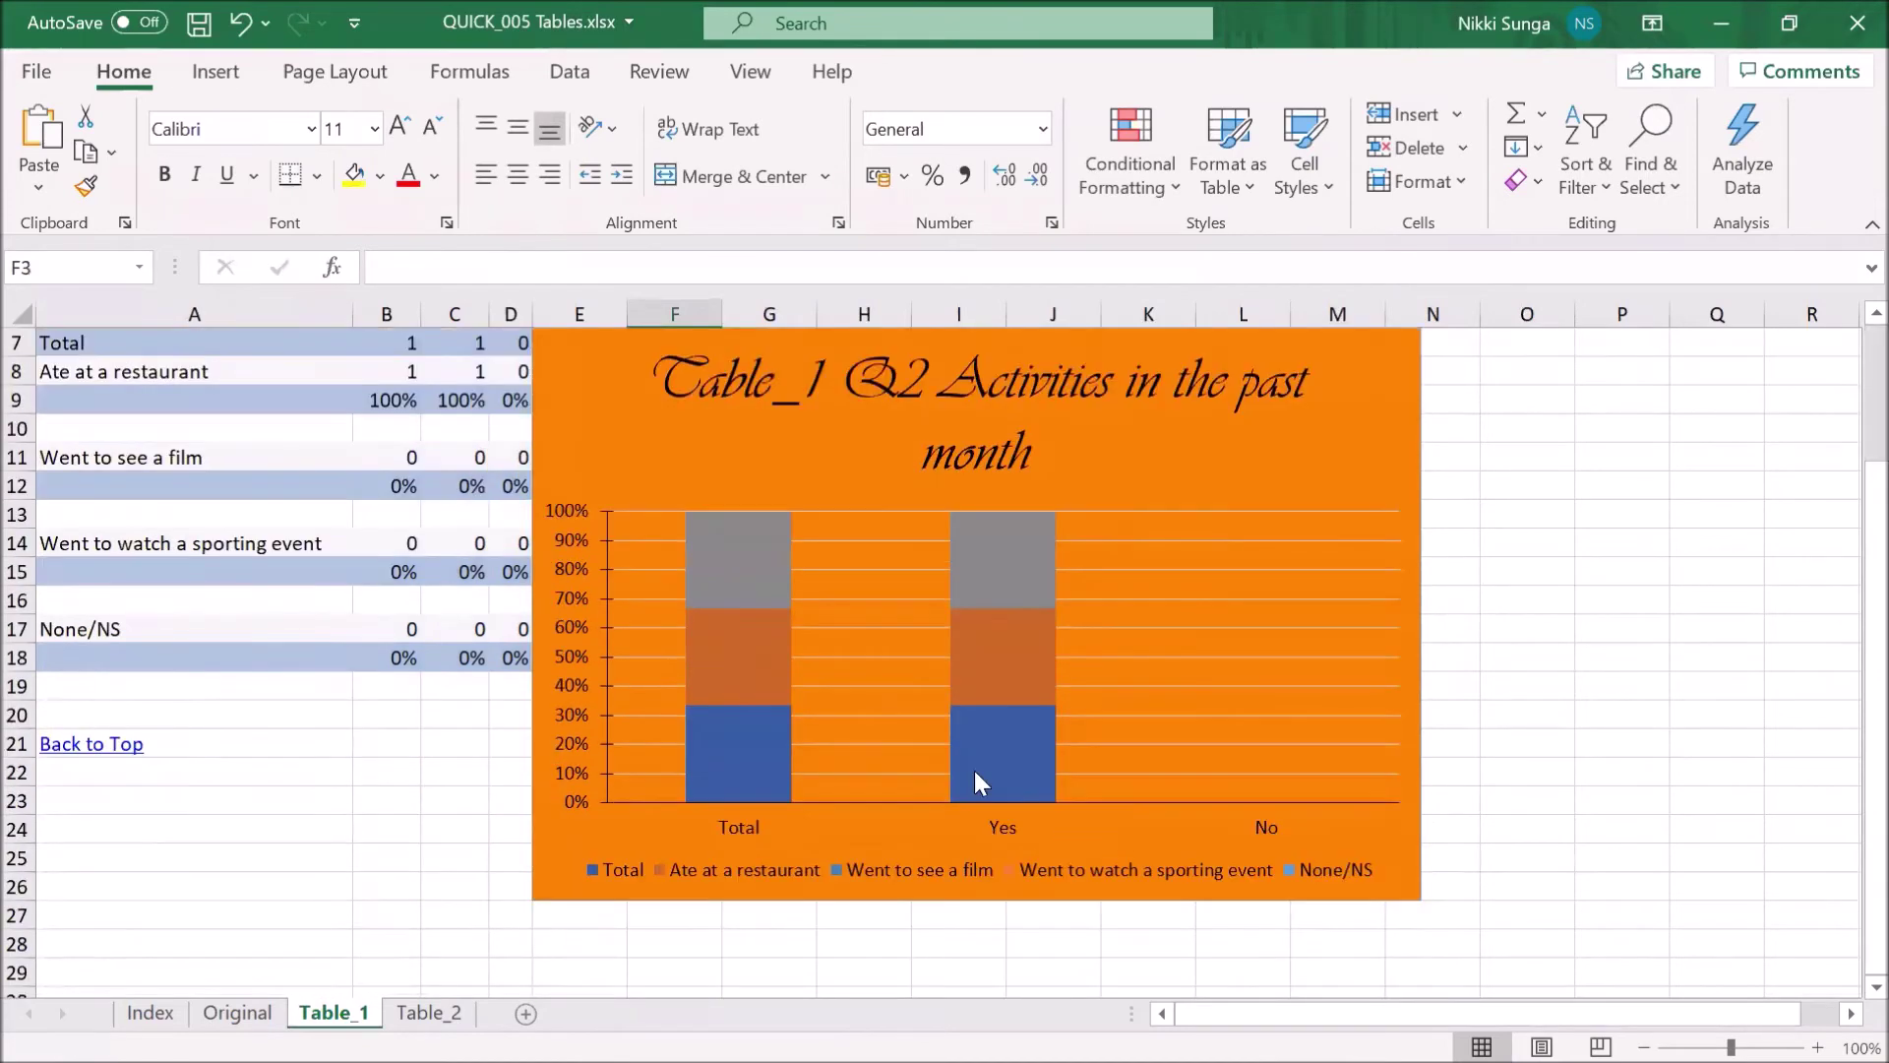
pyautogui.click(429, 1012)
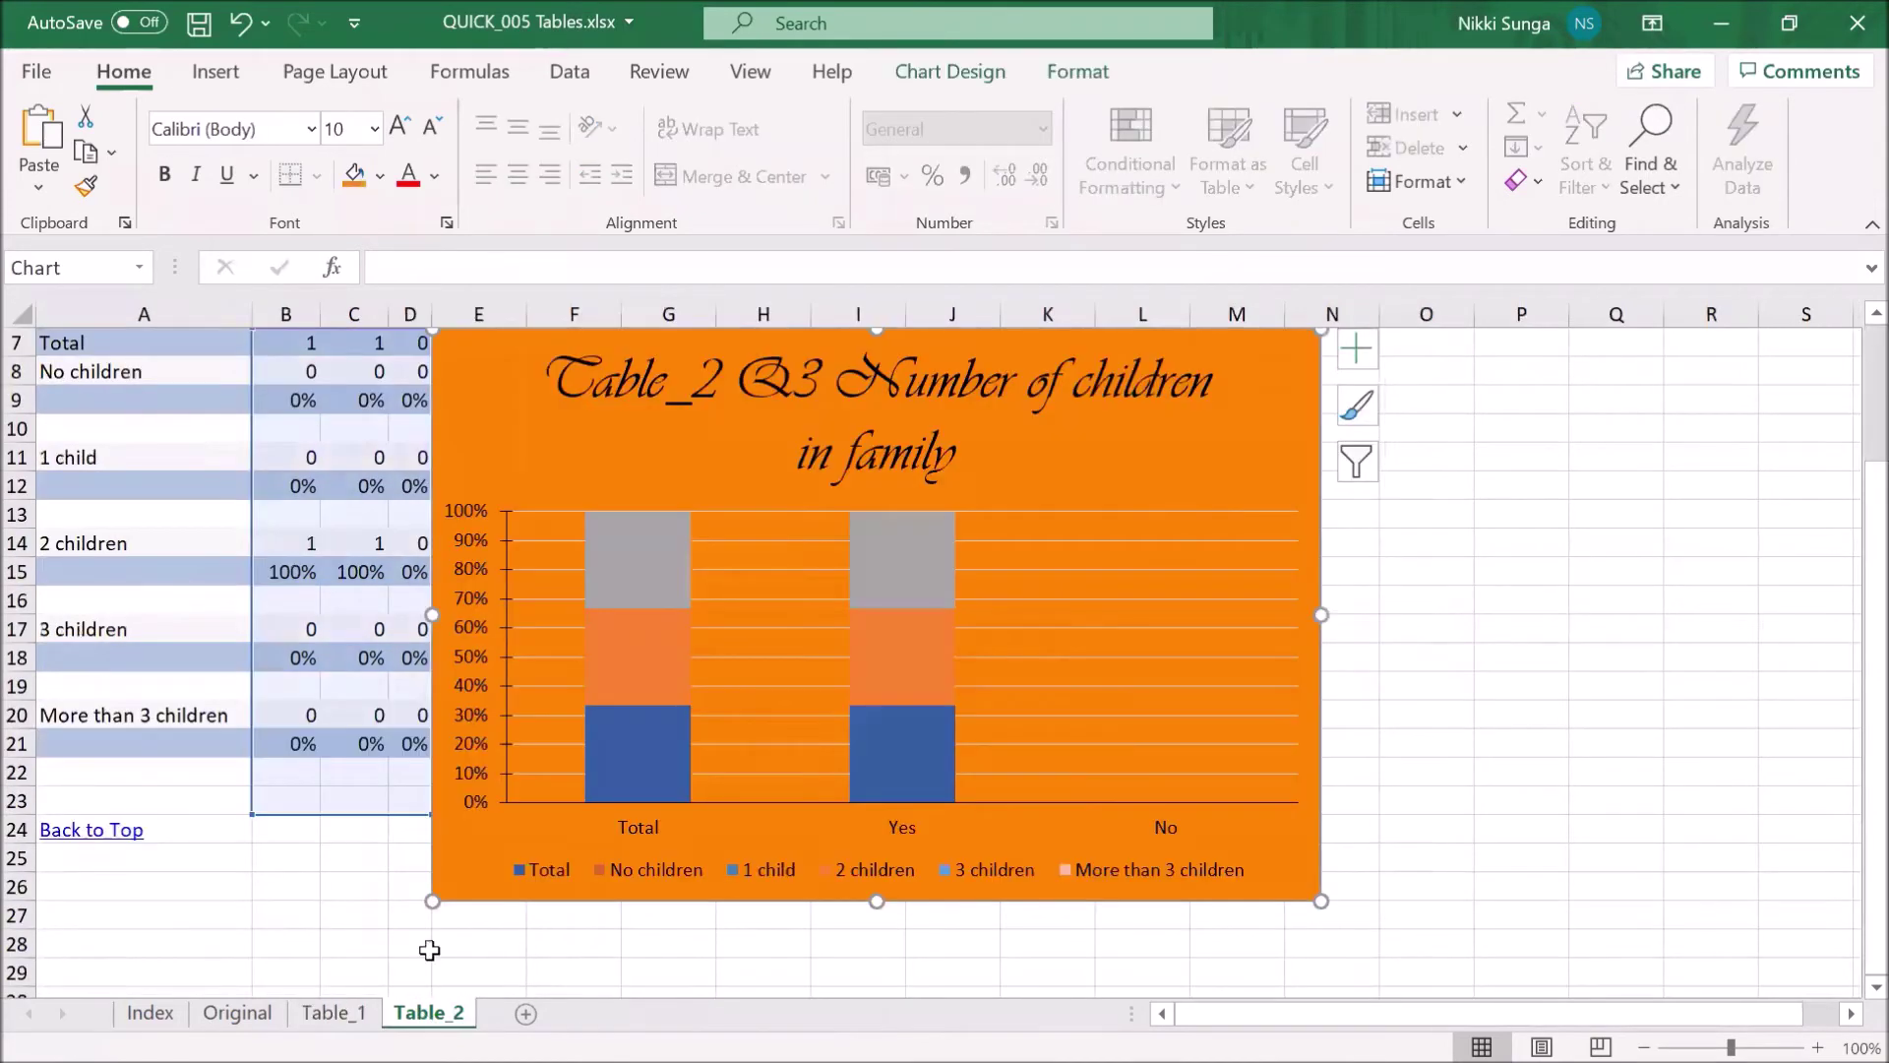
pyautogui.scroll(2, 438, 915)
pyautogui.click(596, 444)
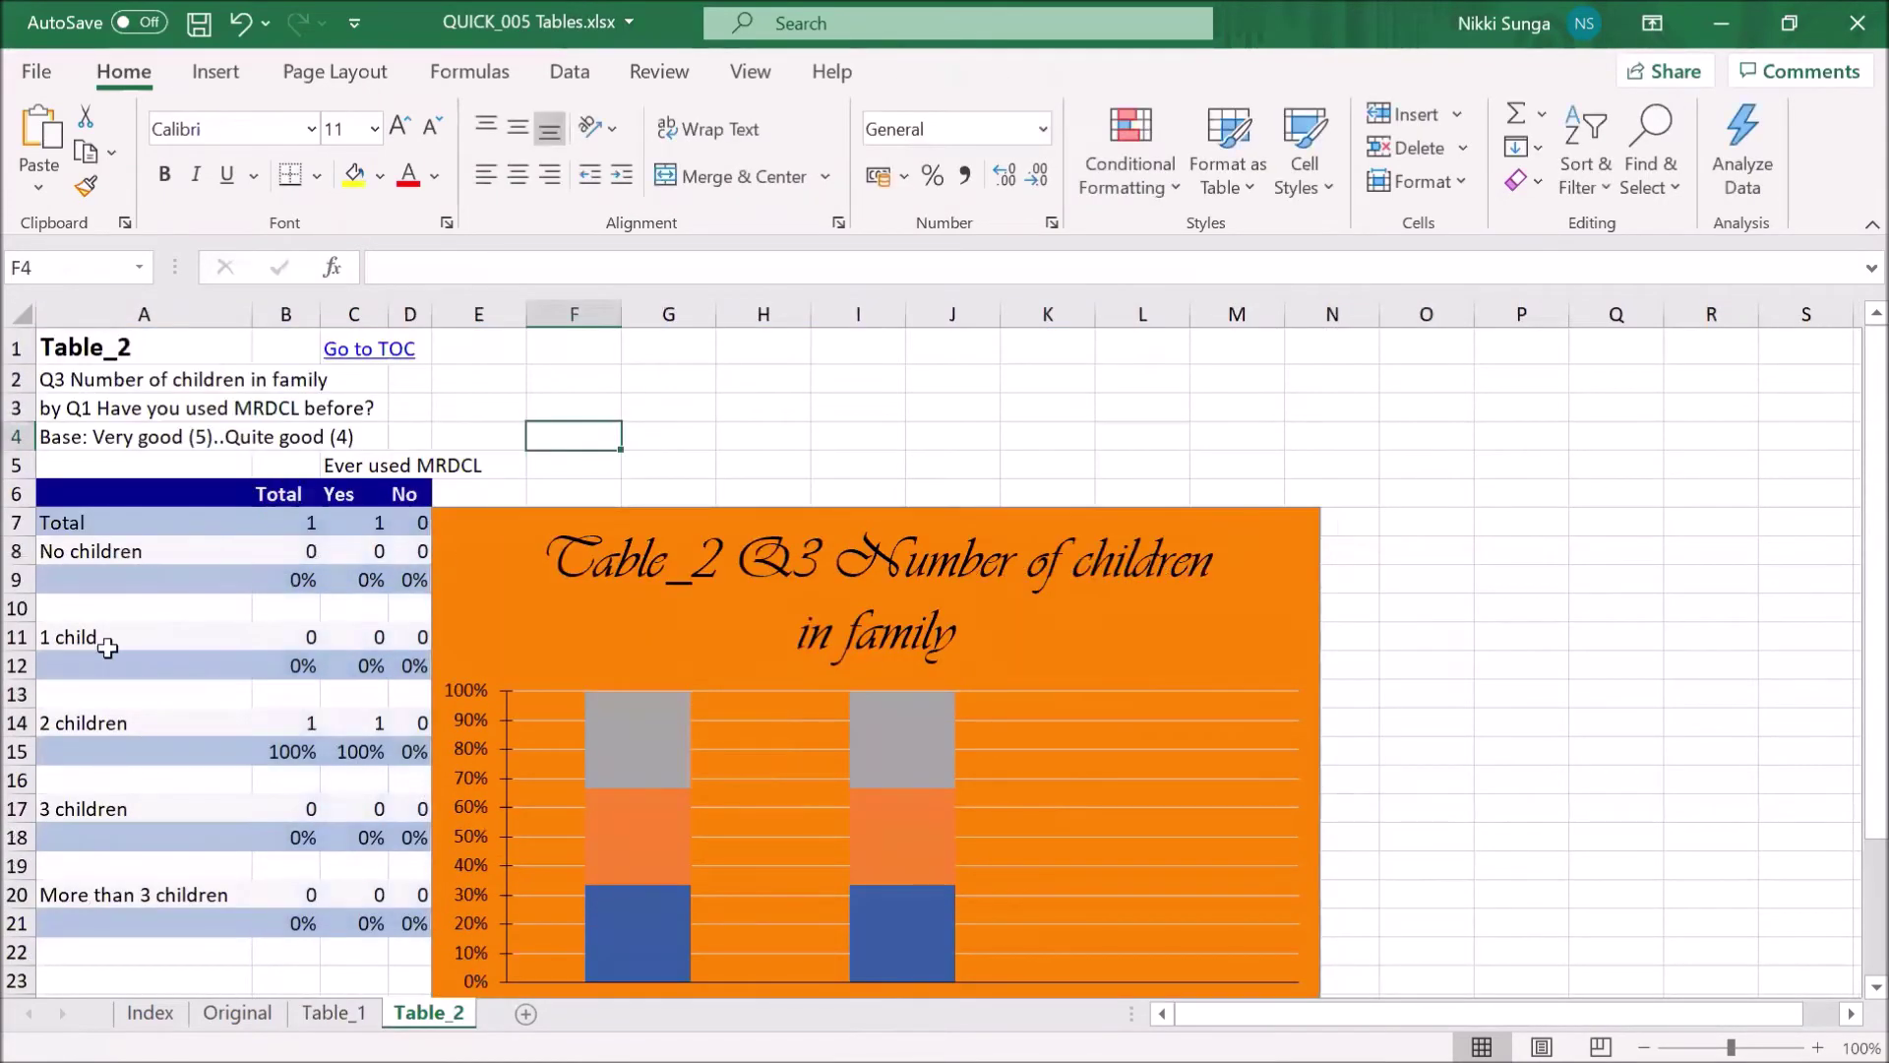
pyautogui.scroll(-2, 256, 720)
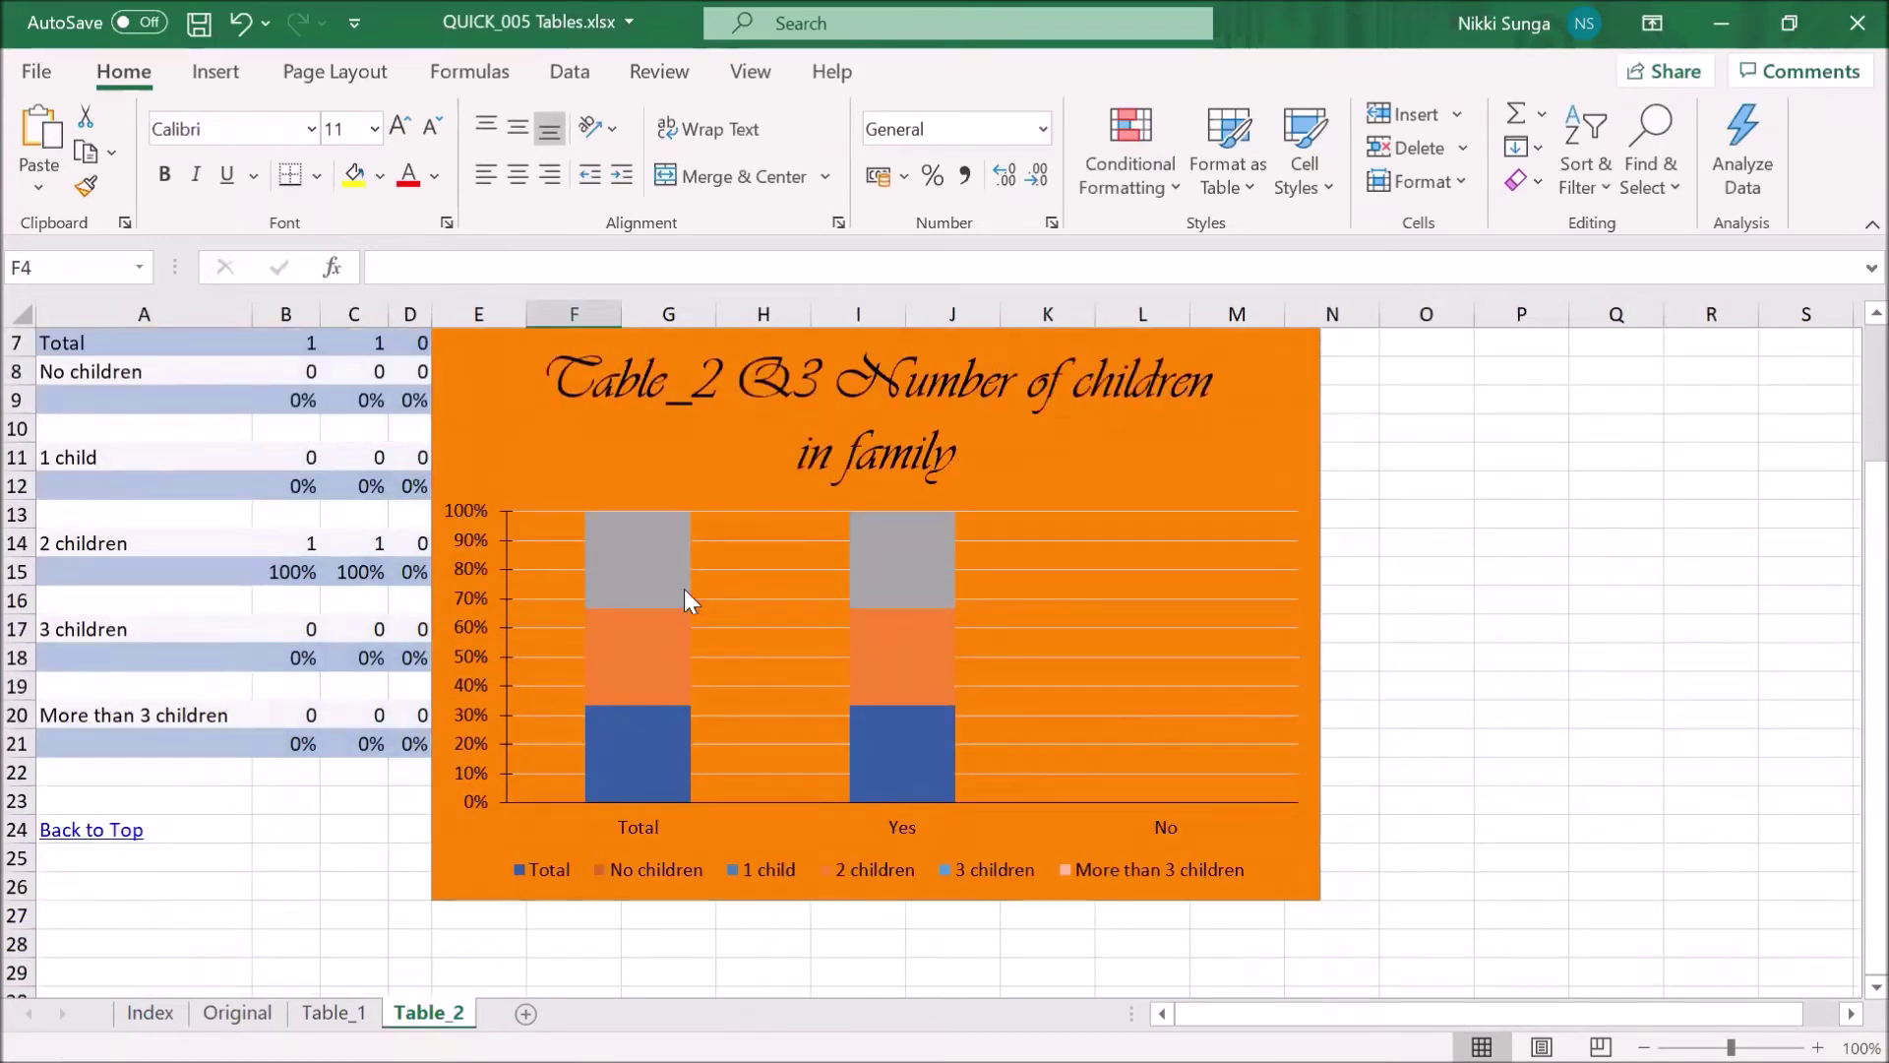
pyautogui.click(1850, 42)
pyautogui.click(978, 582)
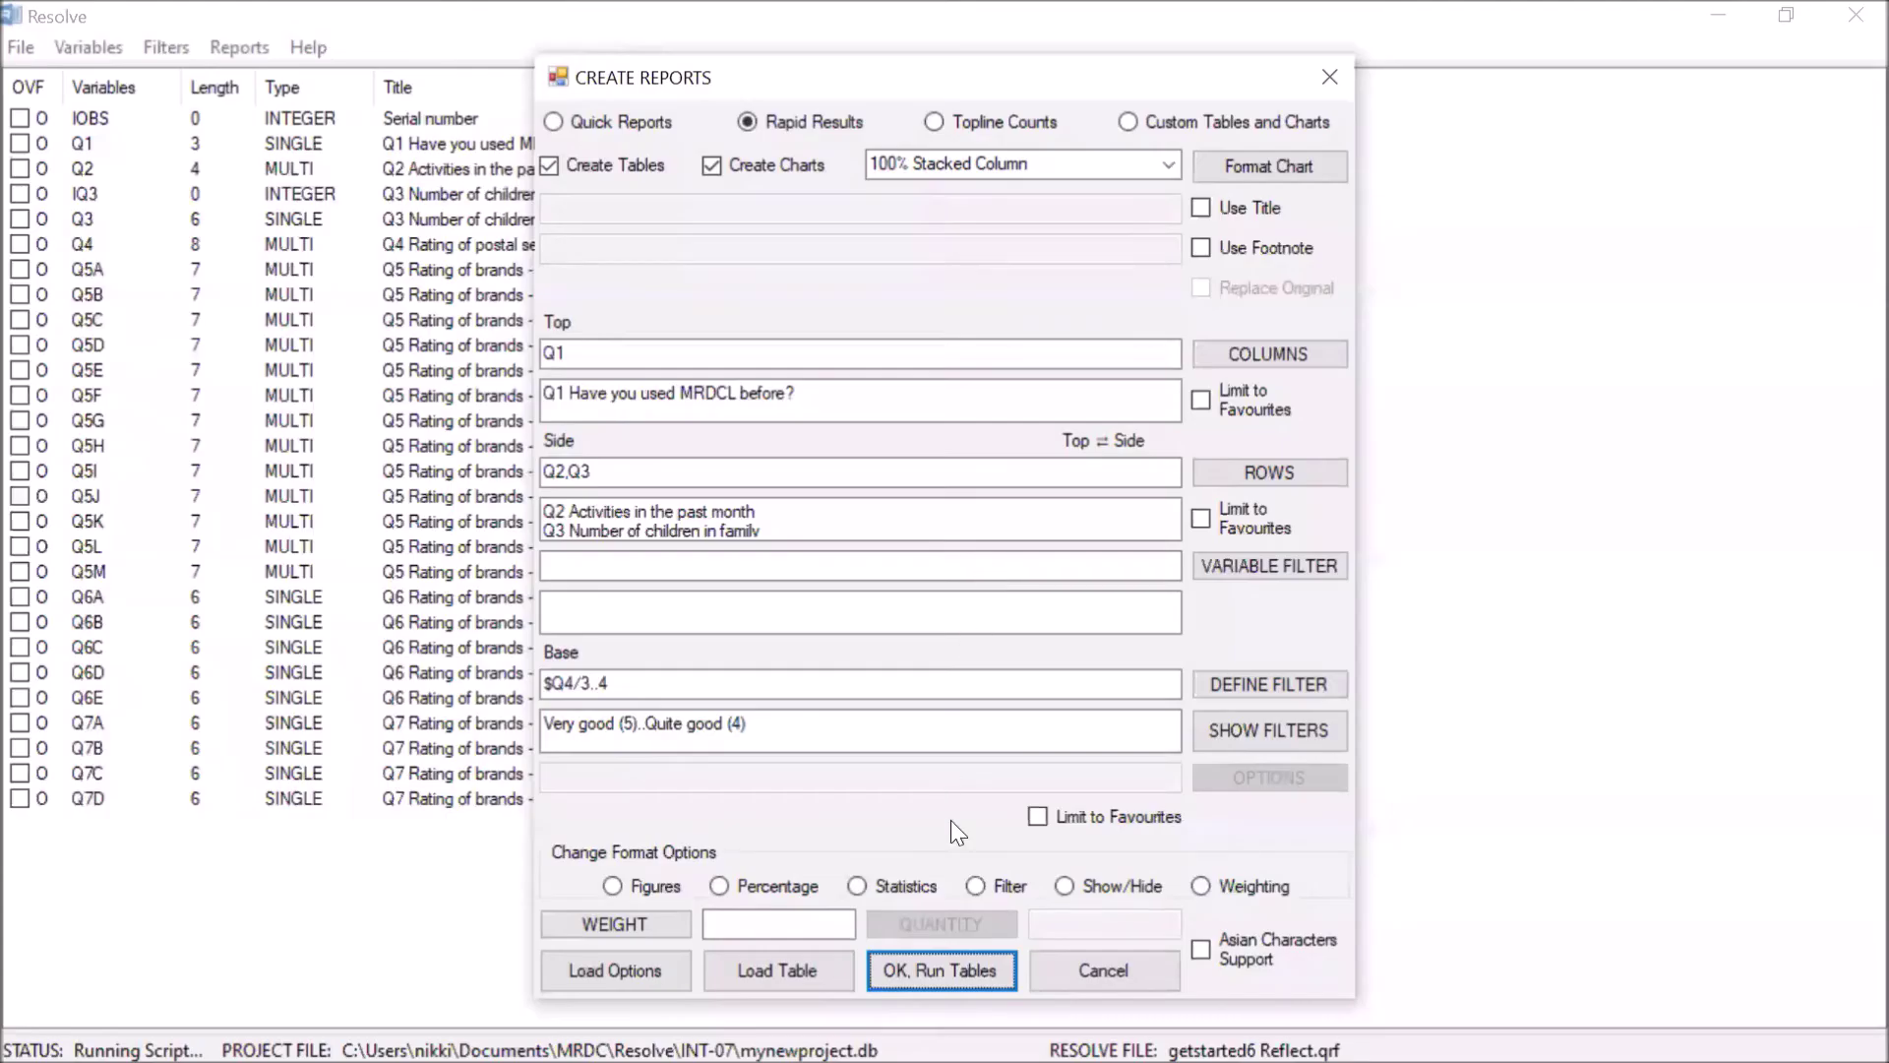
# Rerun the tables with 100% Stacked Line charts and save the table definition as CHART12 in the INT-07 folder.
pyautogui.click(1167, 163)
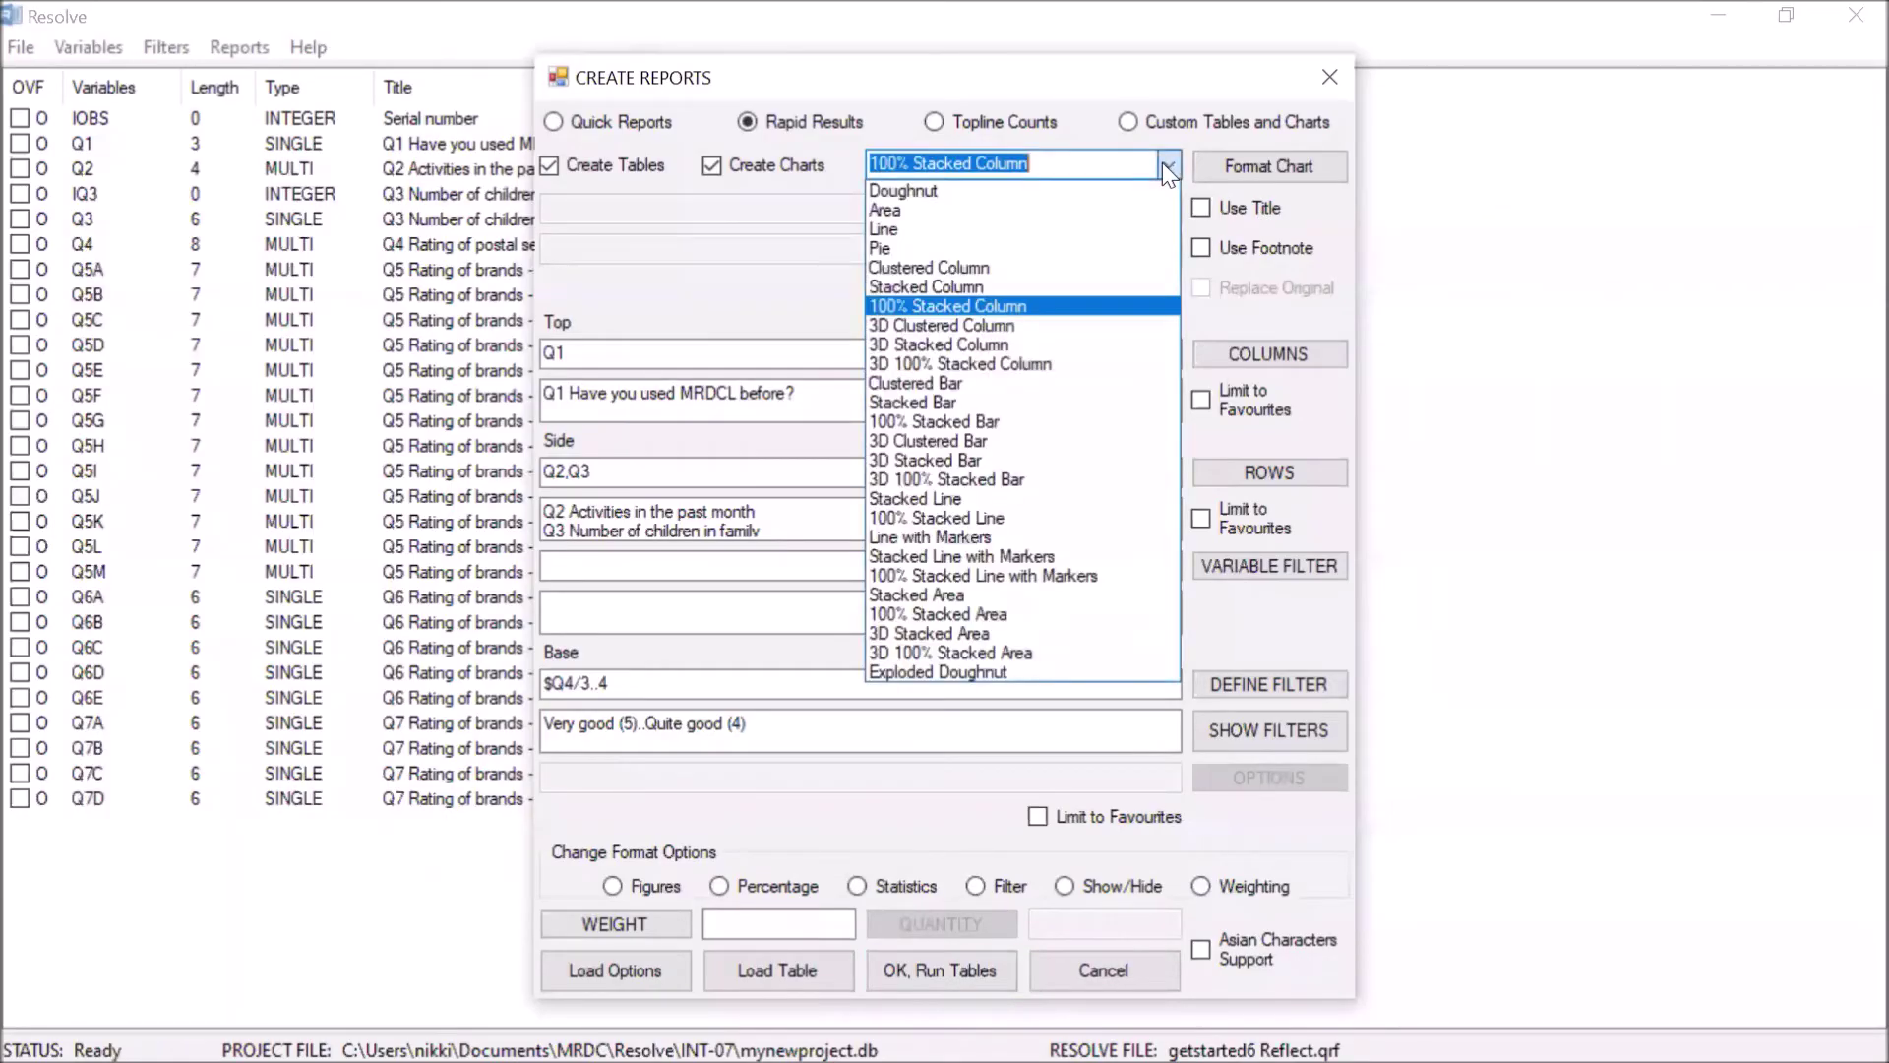
pyautogui.click(1072, 518)
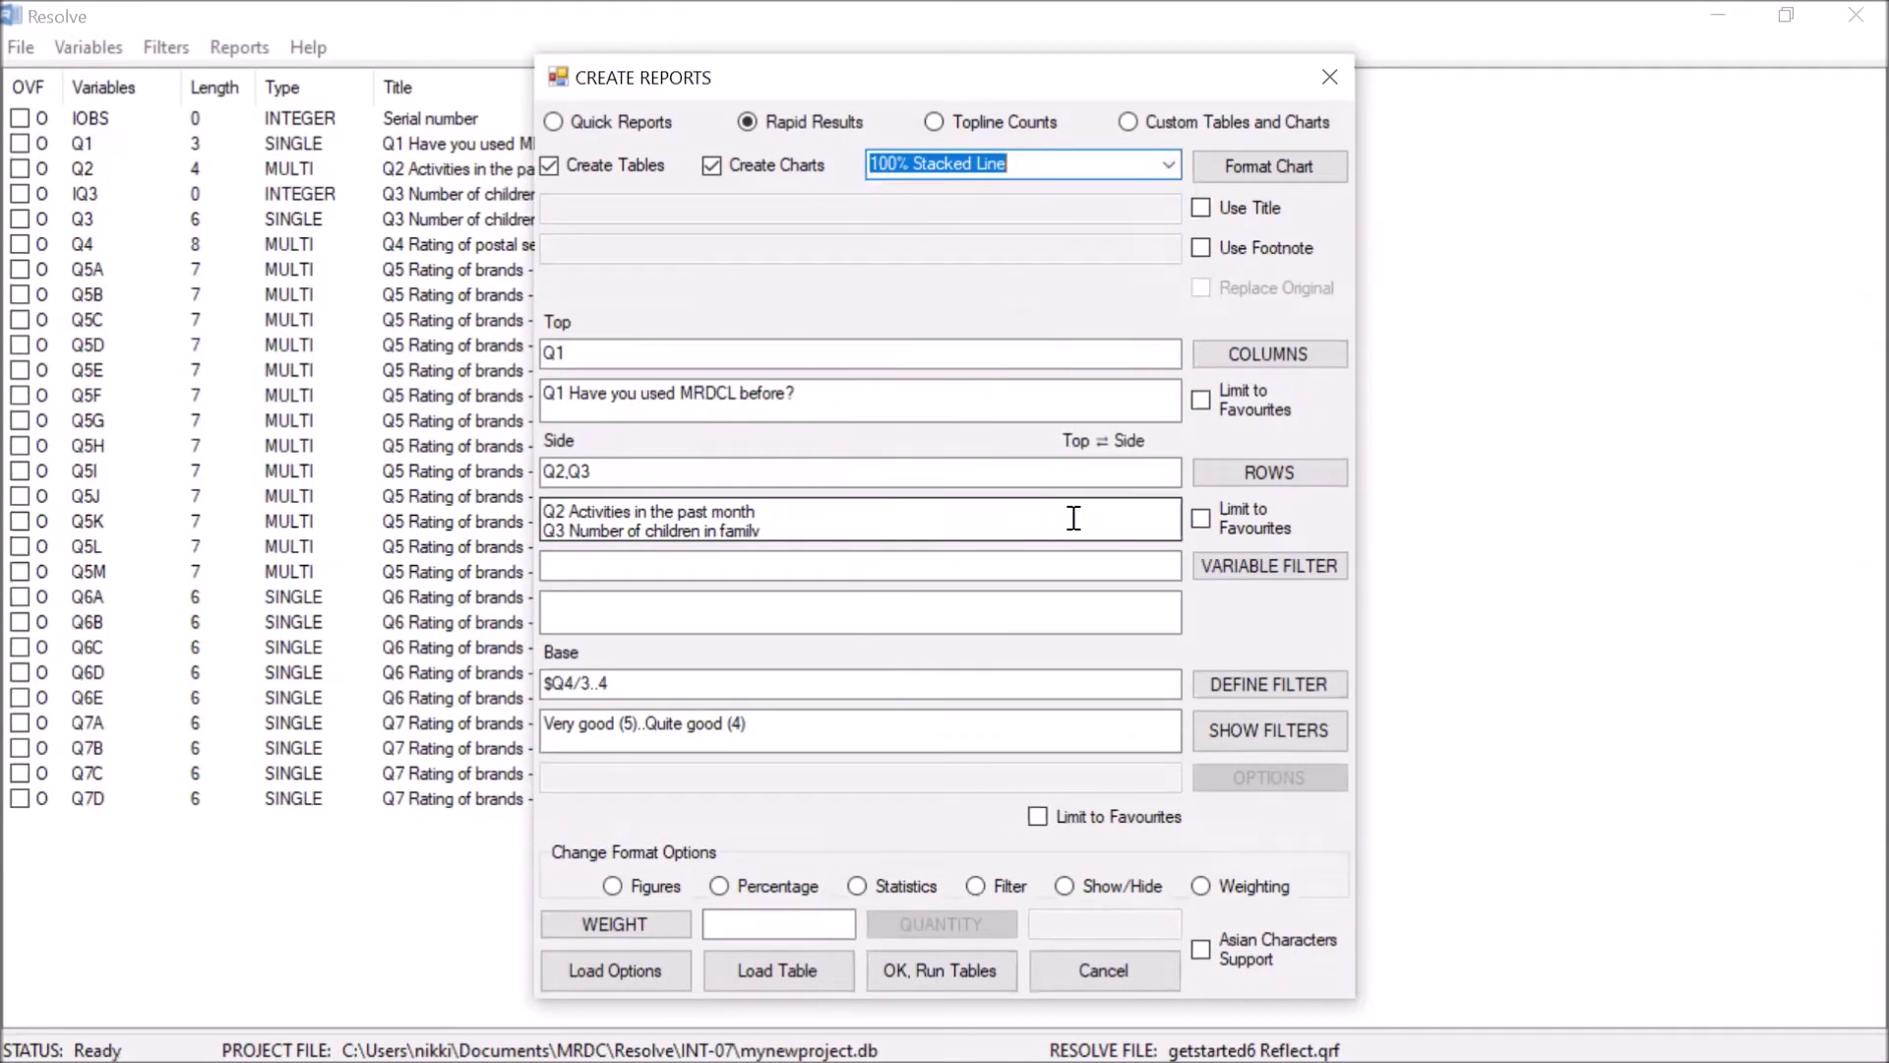
pyautogui.click(952, 972)
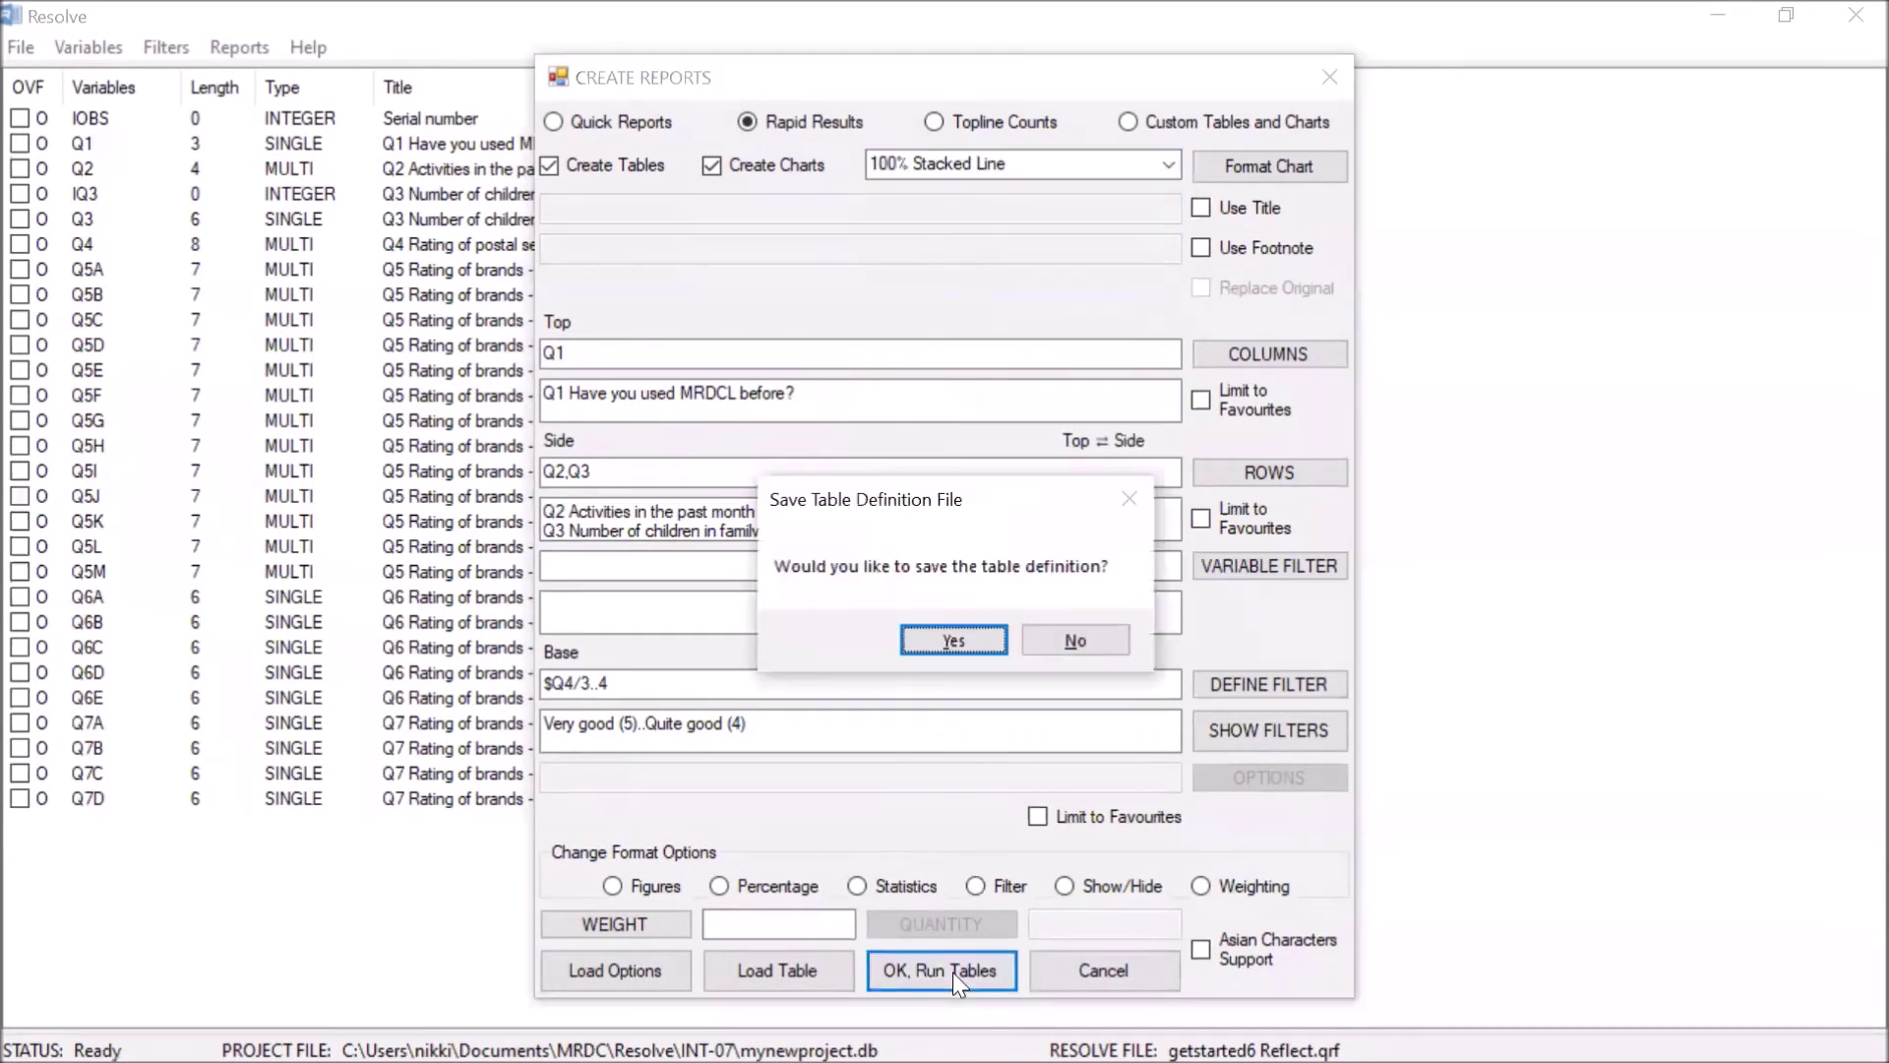
pyautogui.click(961, 635)
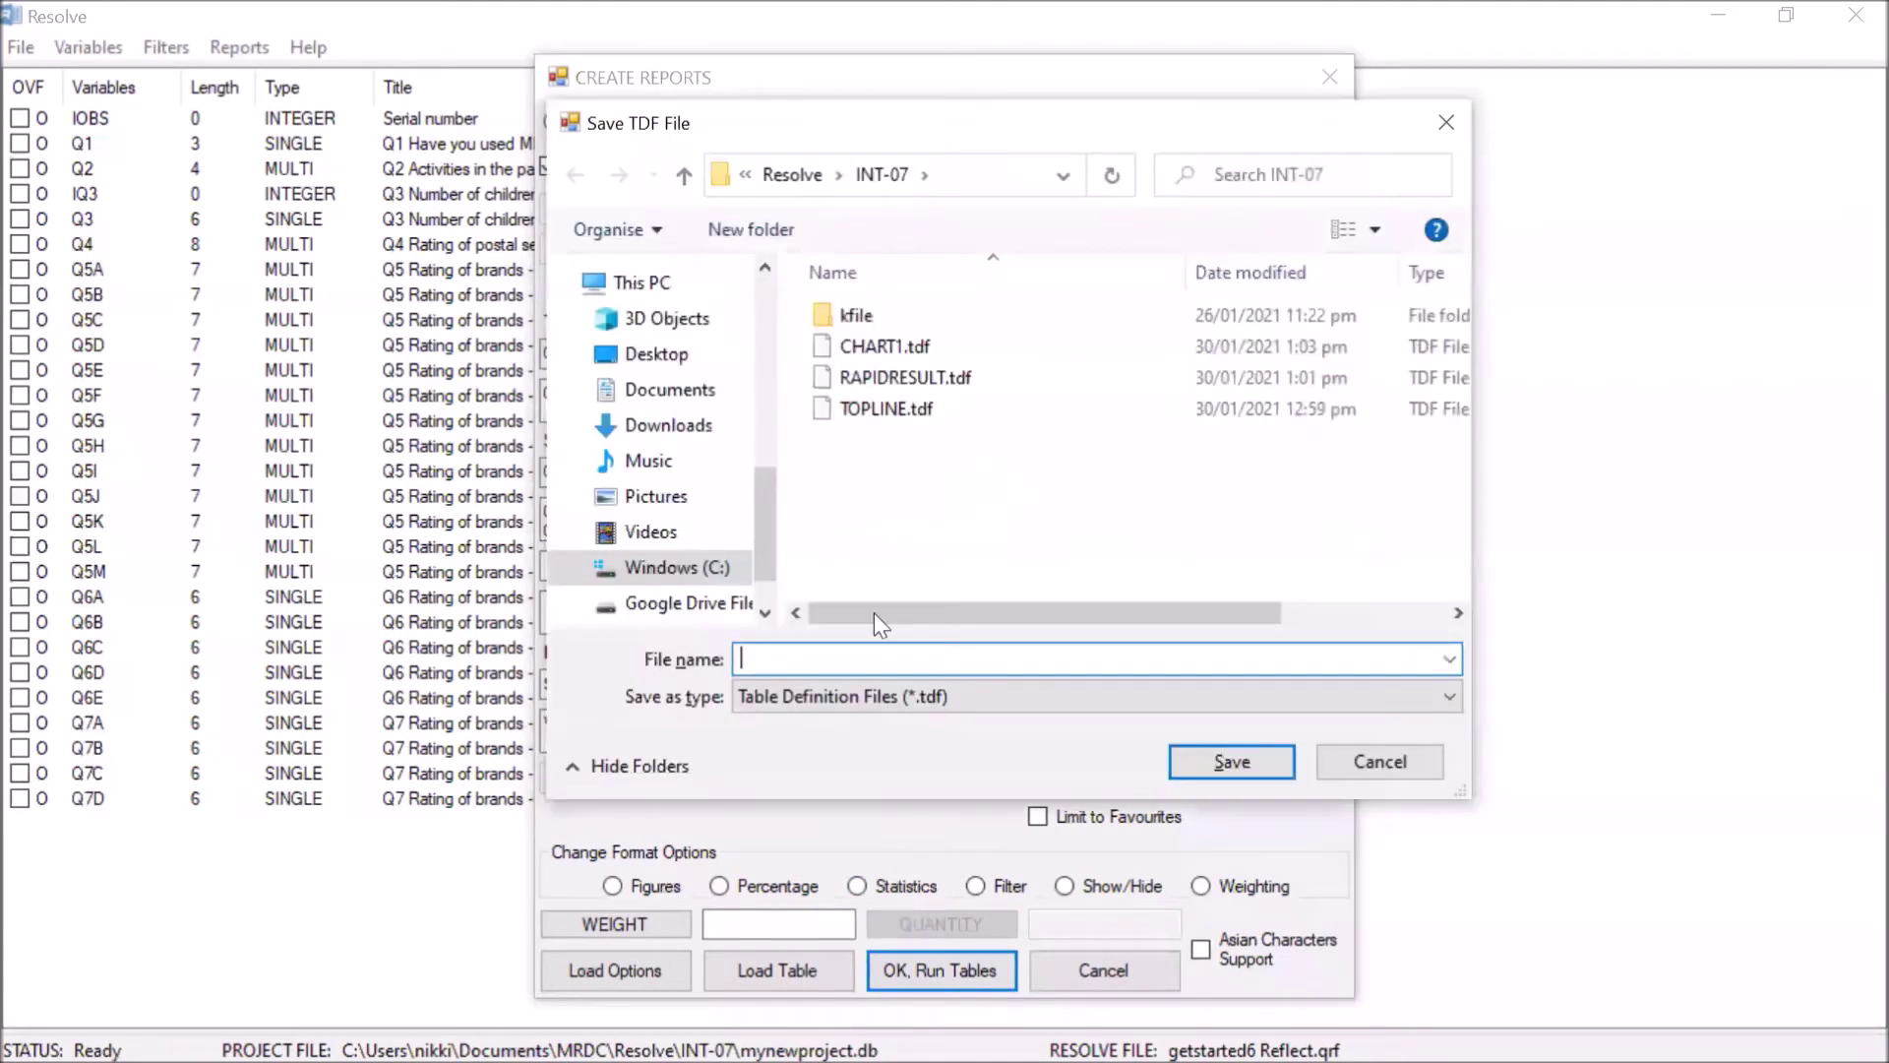
pyautogui.write('CHART1')
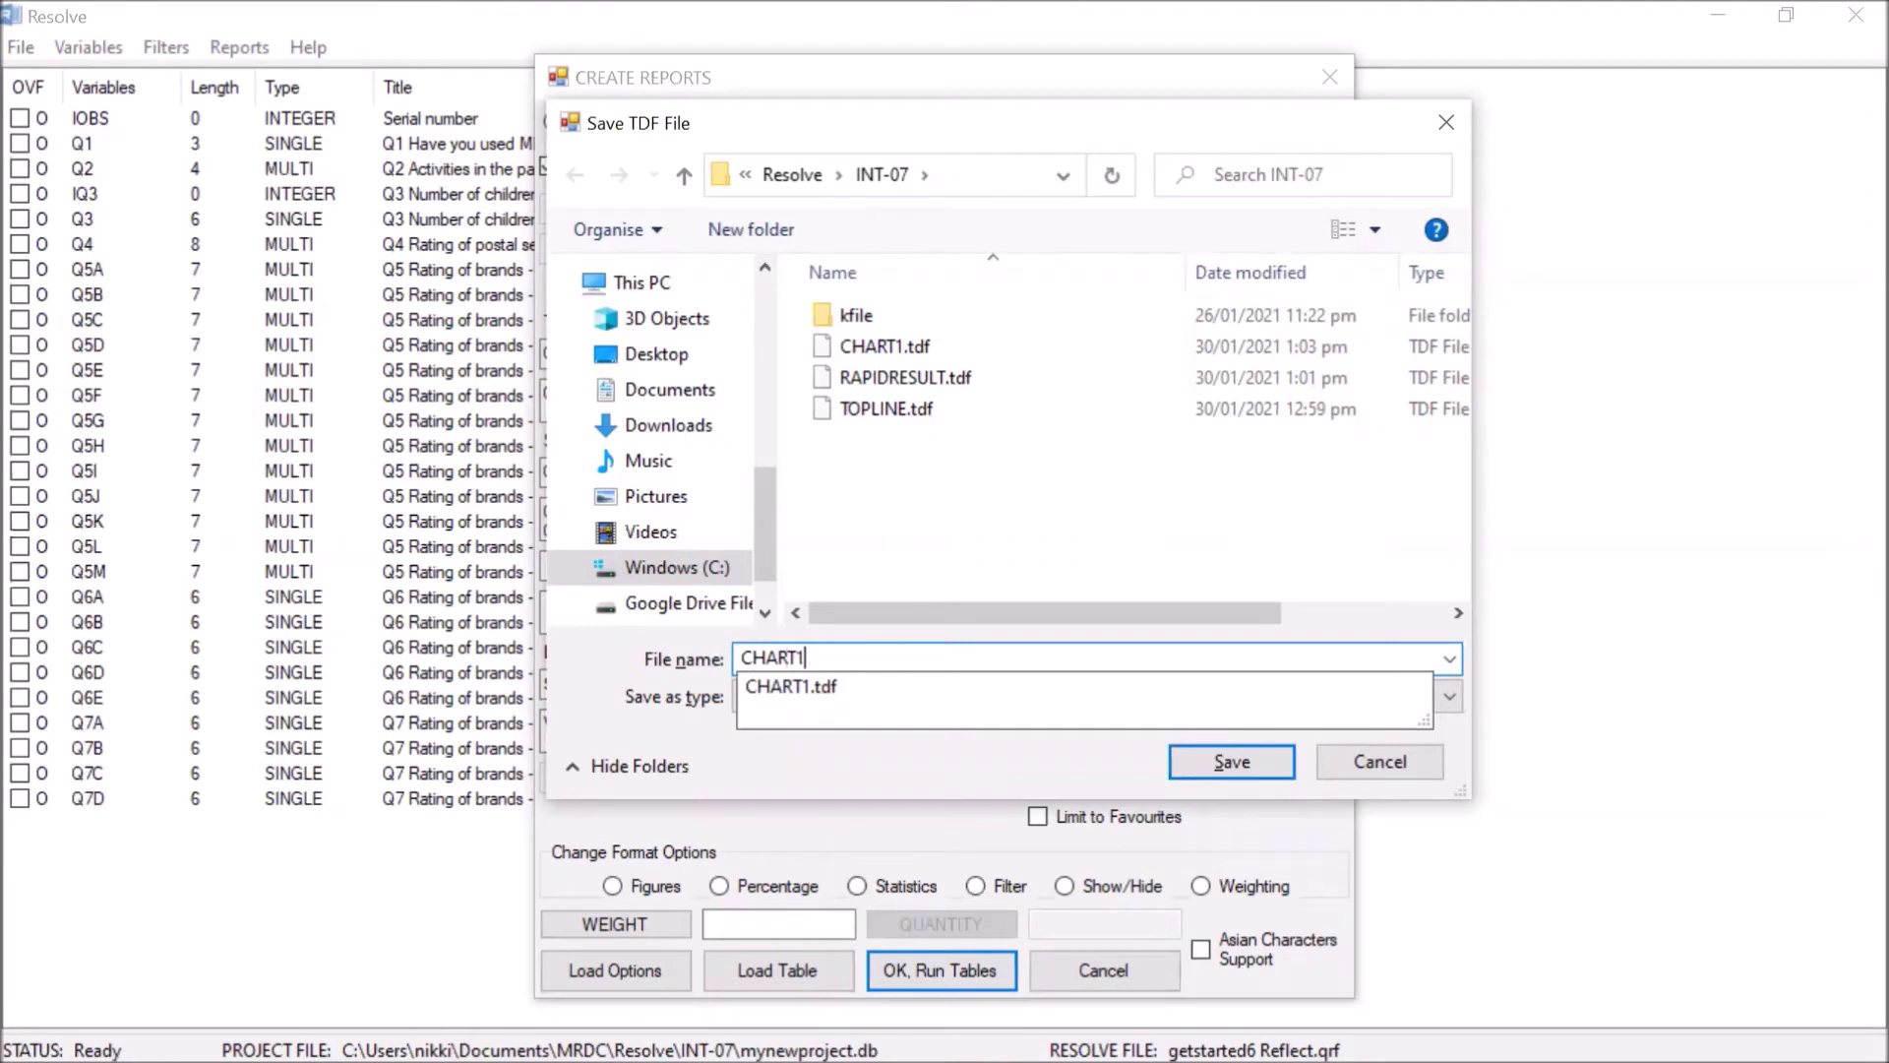
pyautogui.write('2')
pyautogui.click(1200, 753)
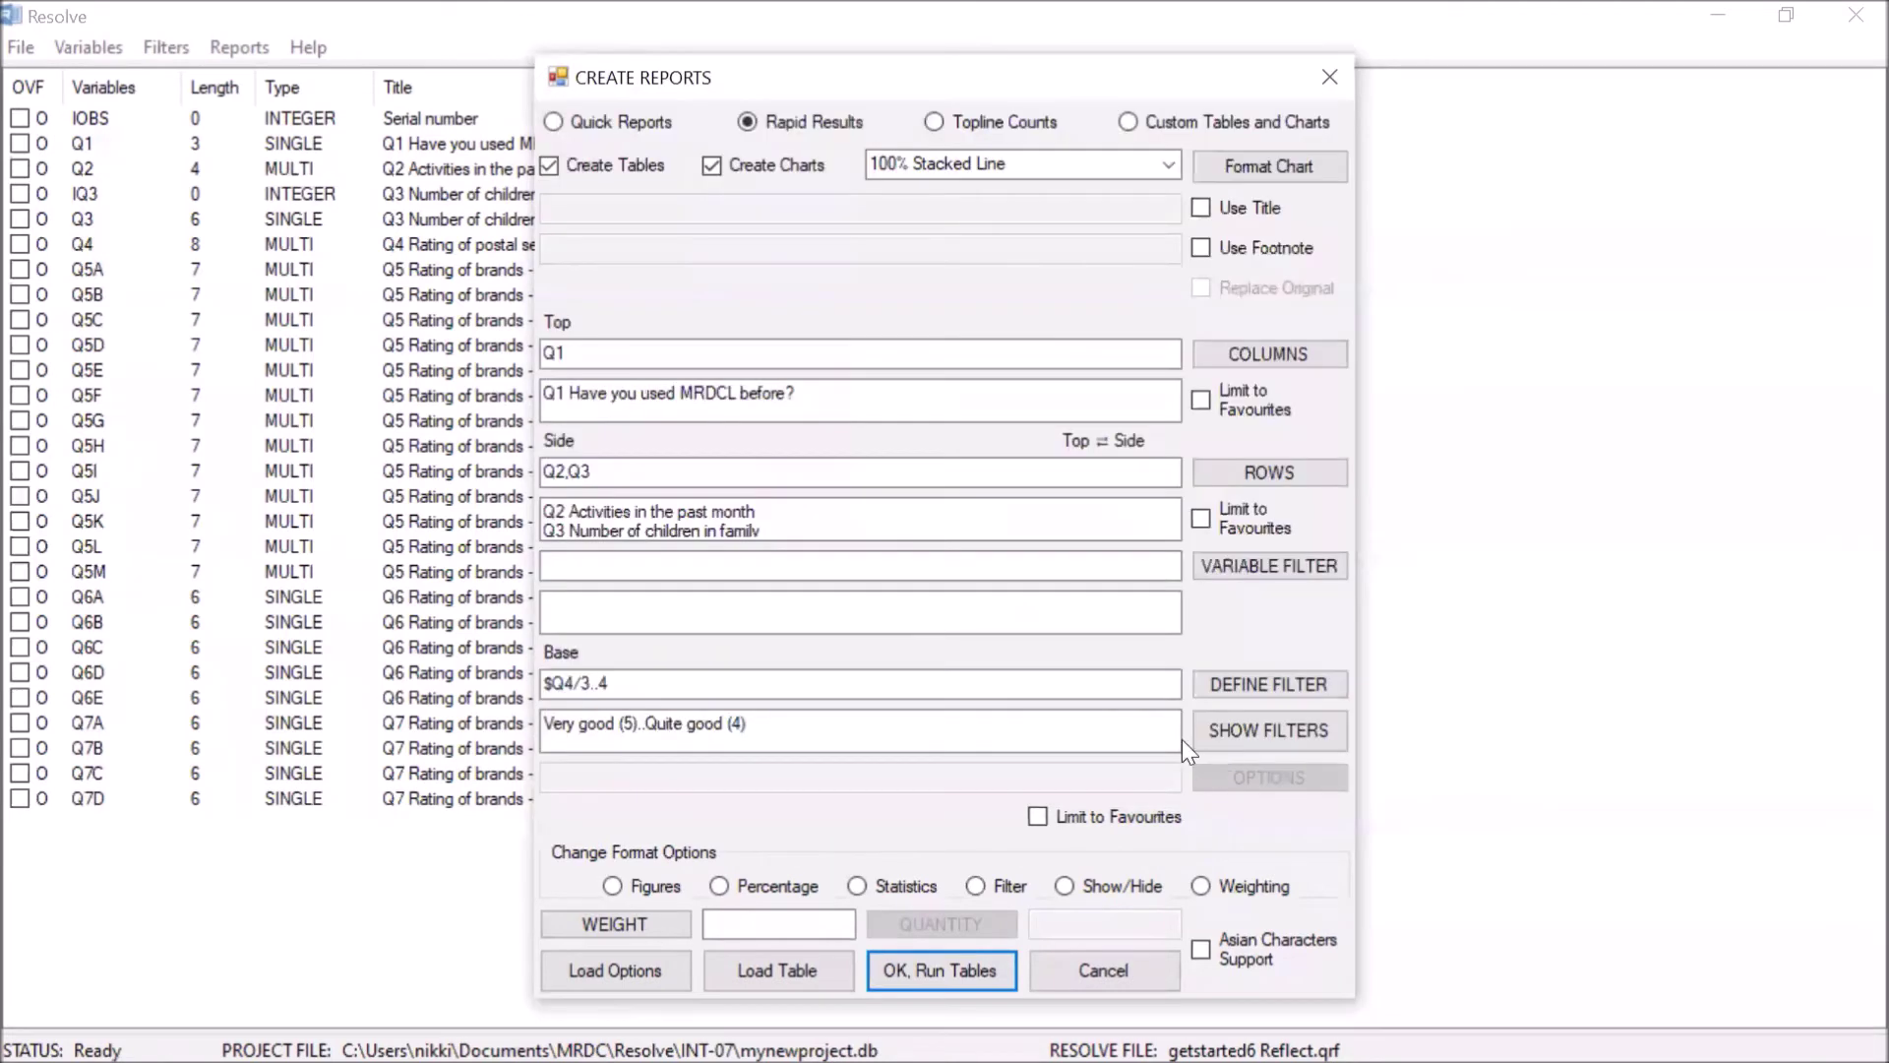
pyautogui.click(978, 639)
# Open the tables and charts workbook in Excel and examine the tables and line charts on the Original sheet.
pyautogui.click(1072, 641)
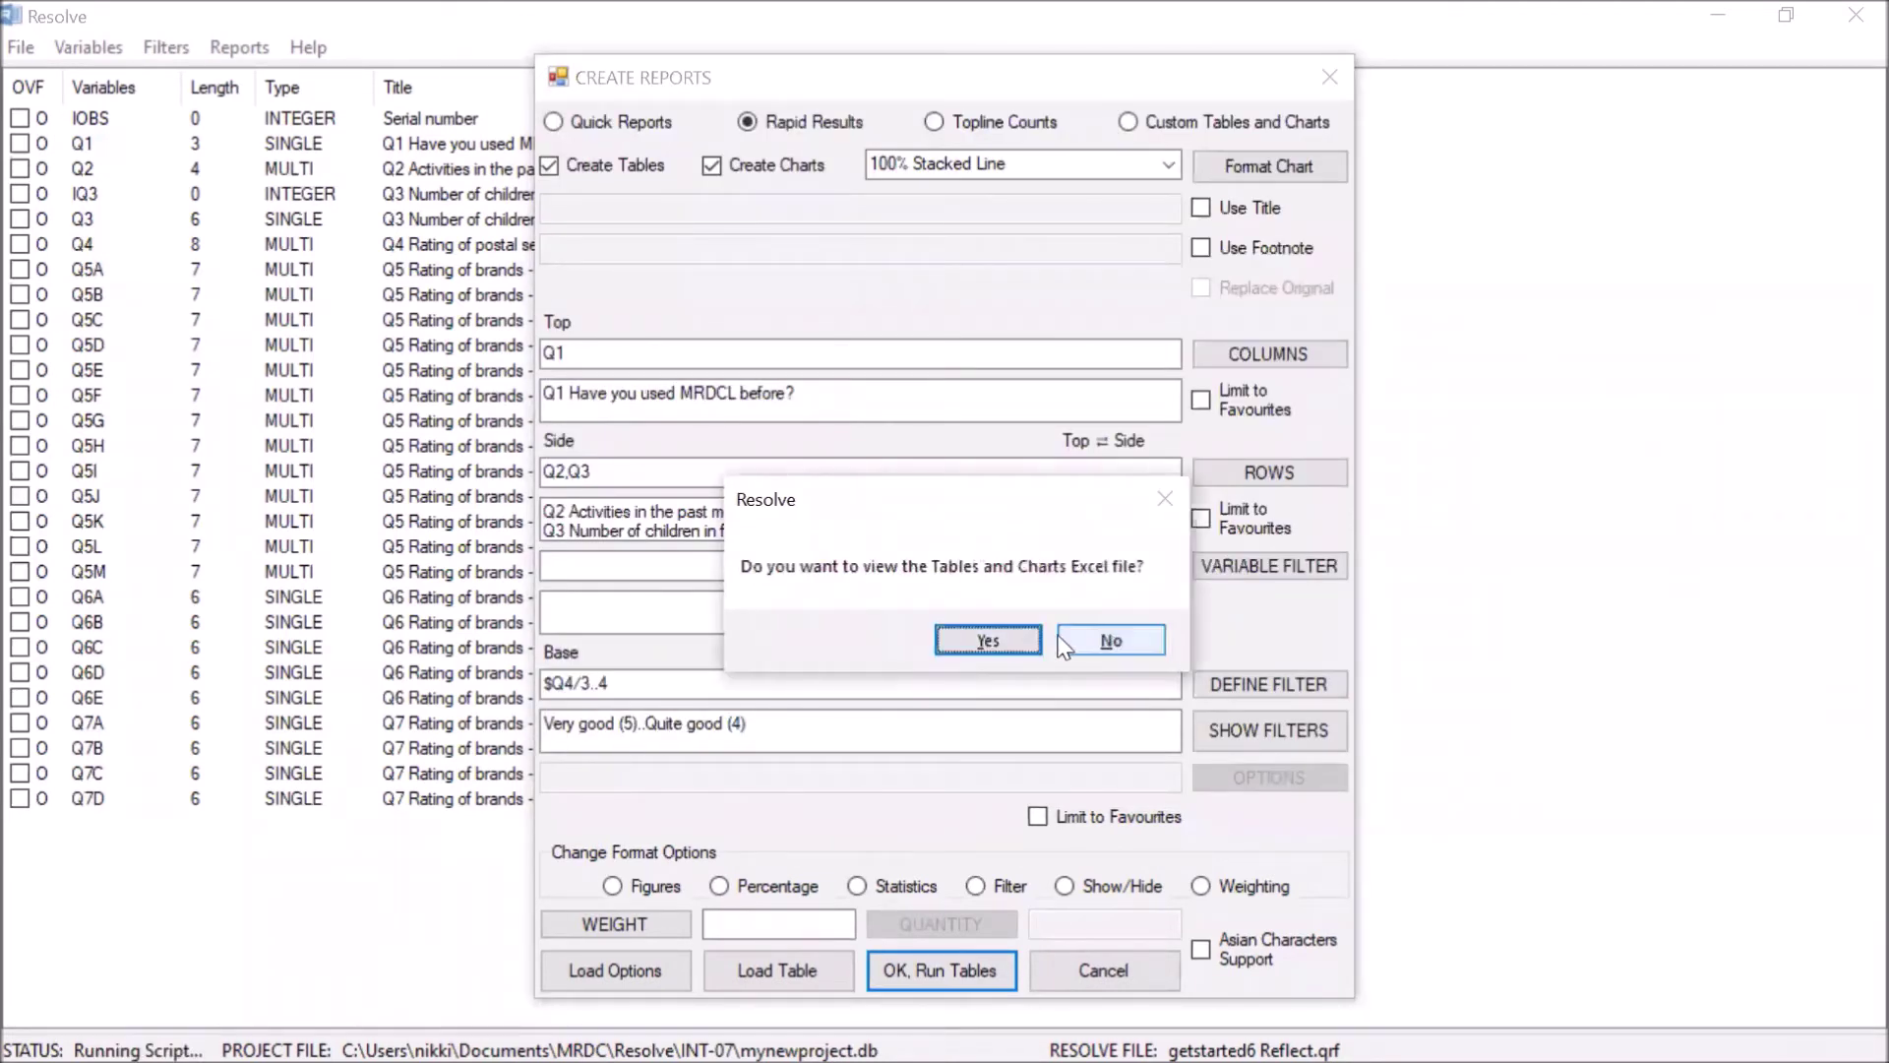
pyautogui.click(997, 641)
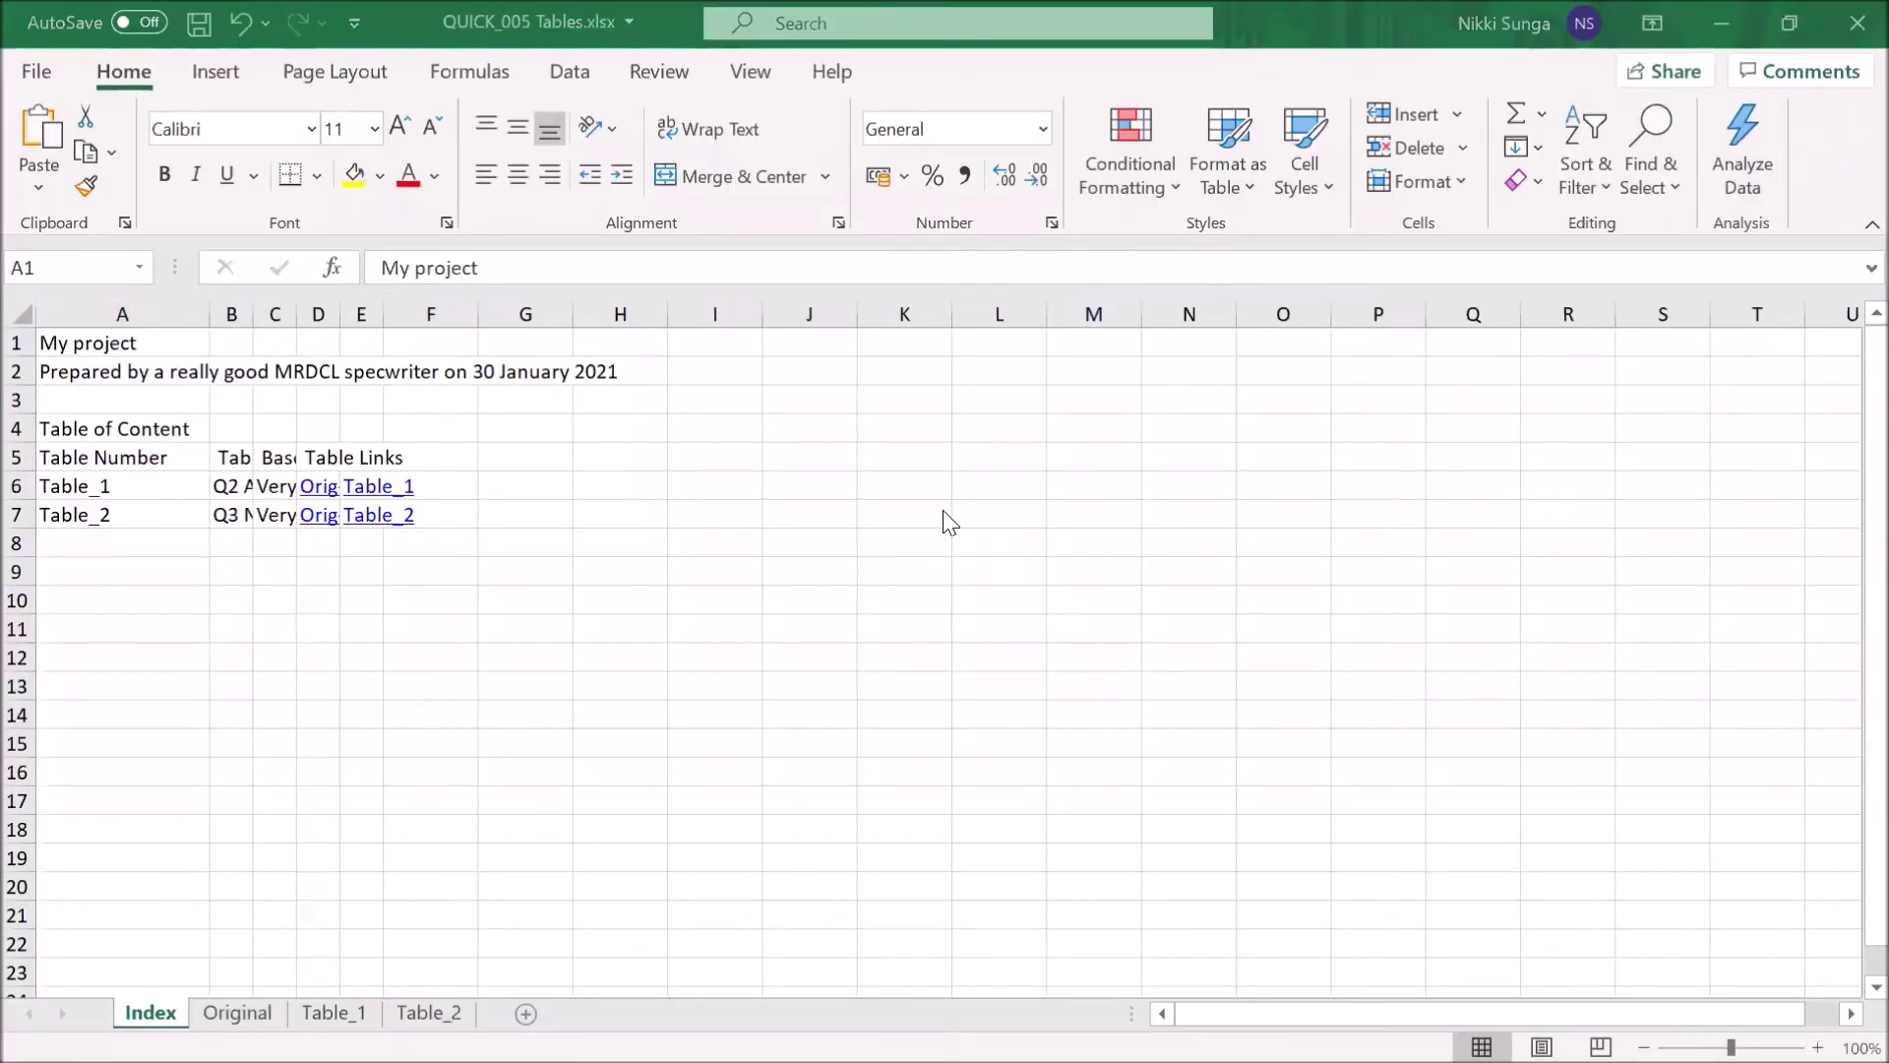
pyautogui.click(237, 1012)
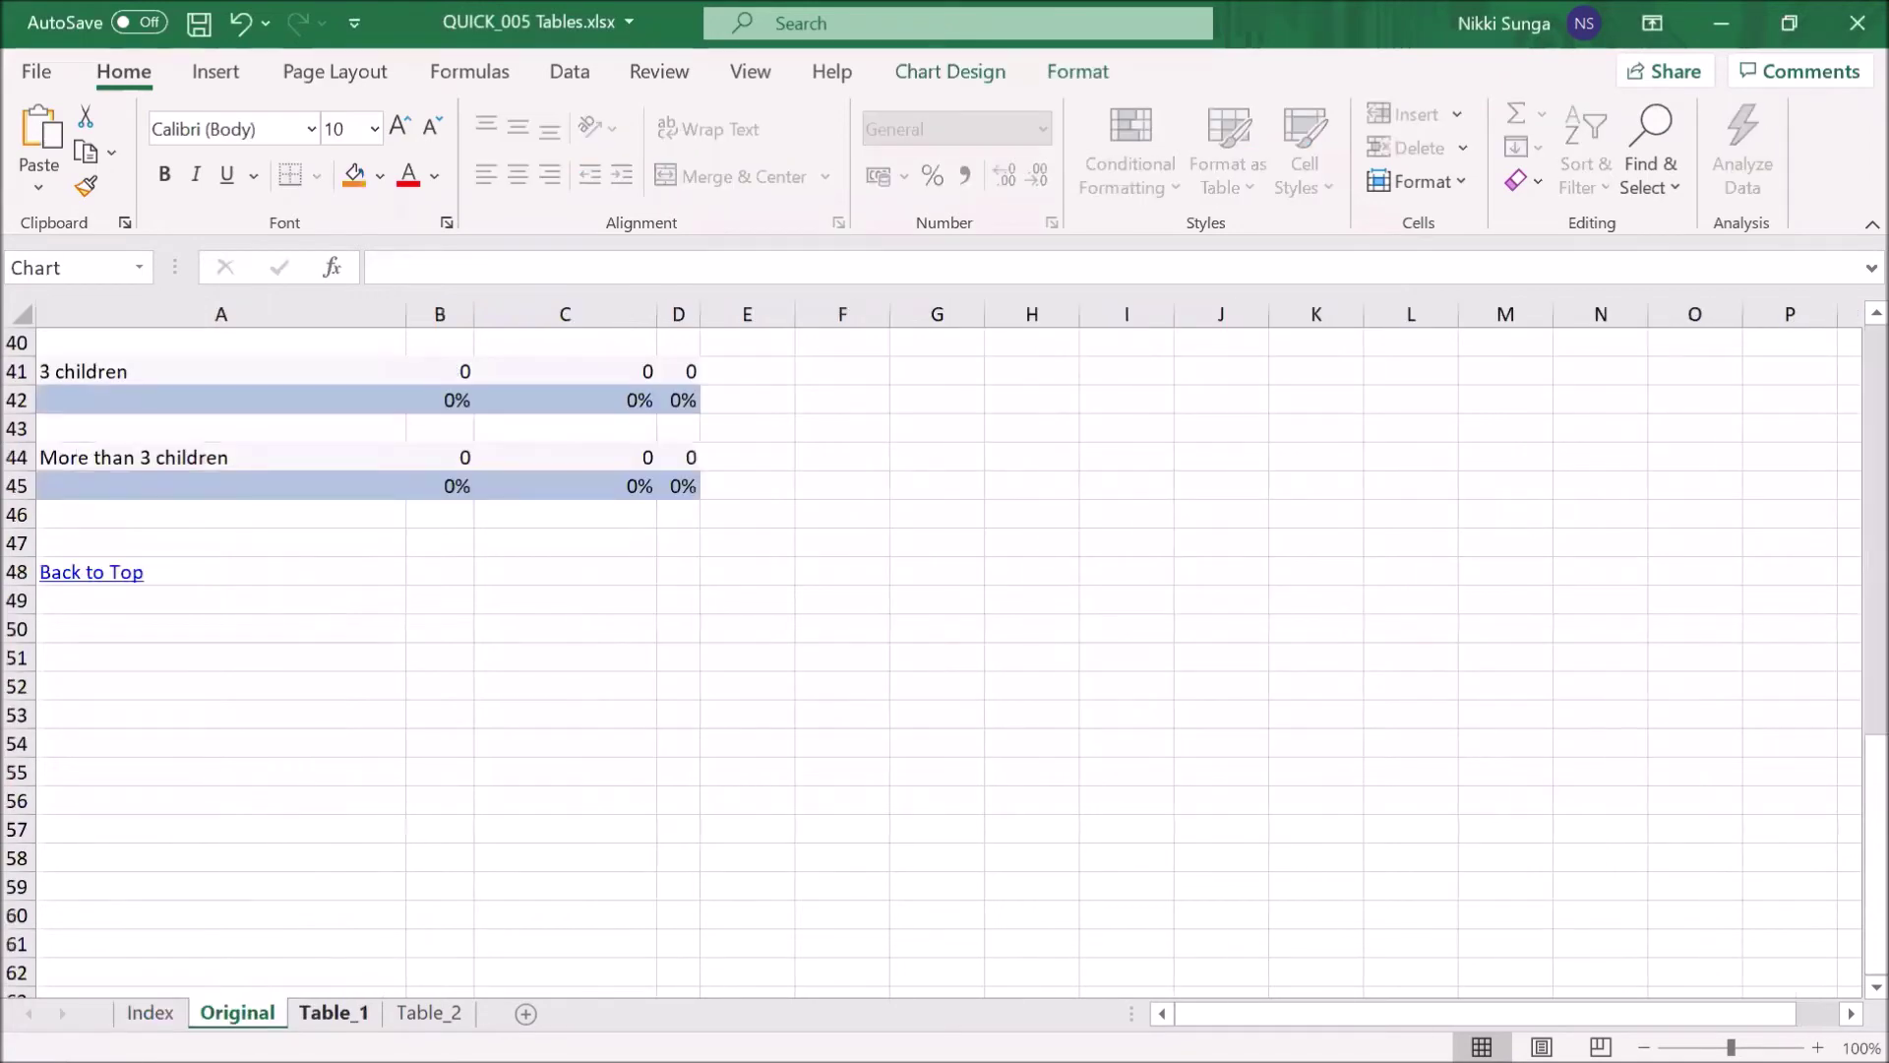
pyautogui.scroll(13, 433, 778)
pyautogui.scroll(-2, 429, 792)
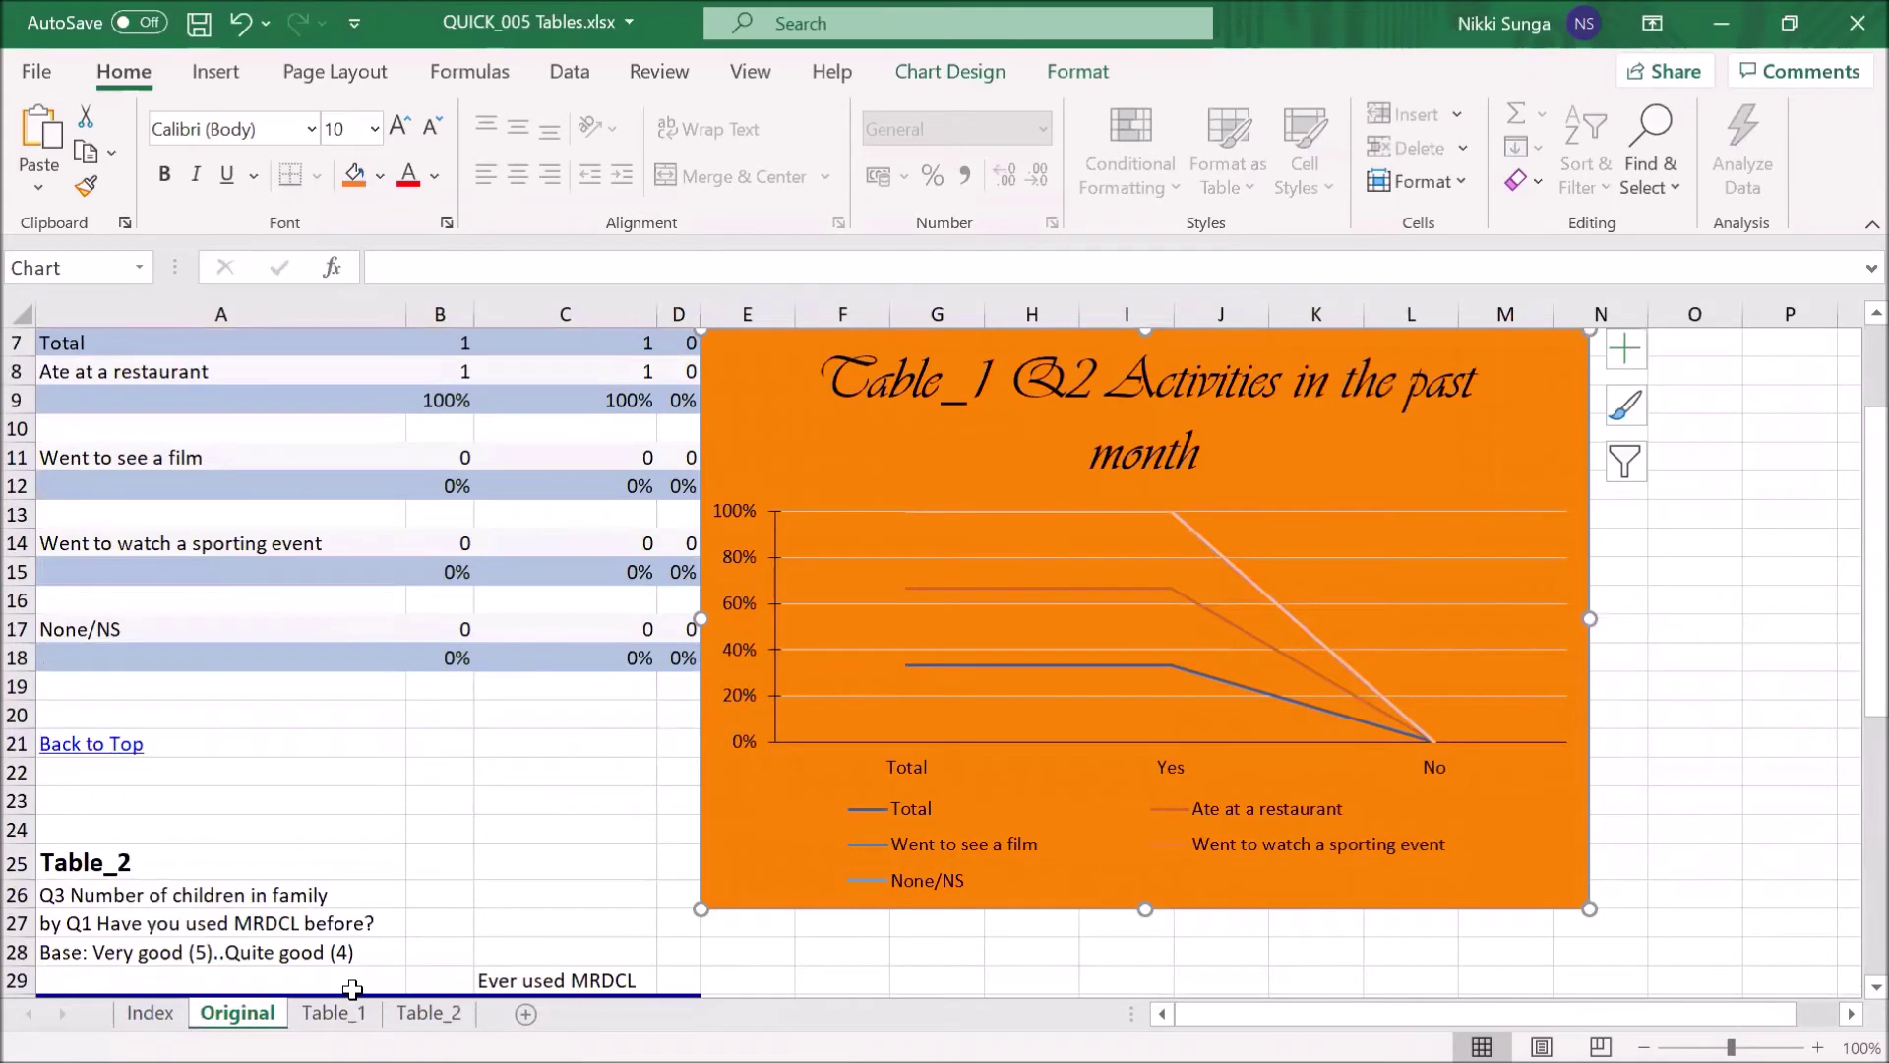
pyautogui.scroll(2, 635, 532)
pyautogui.scroll(-3, 595, 793)
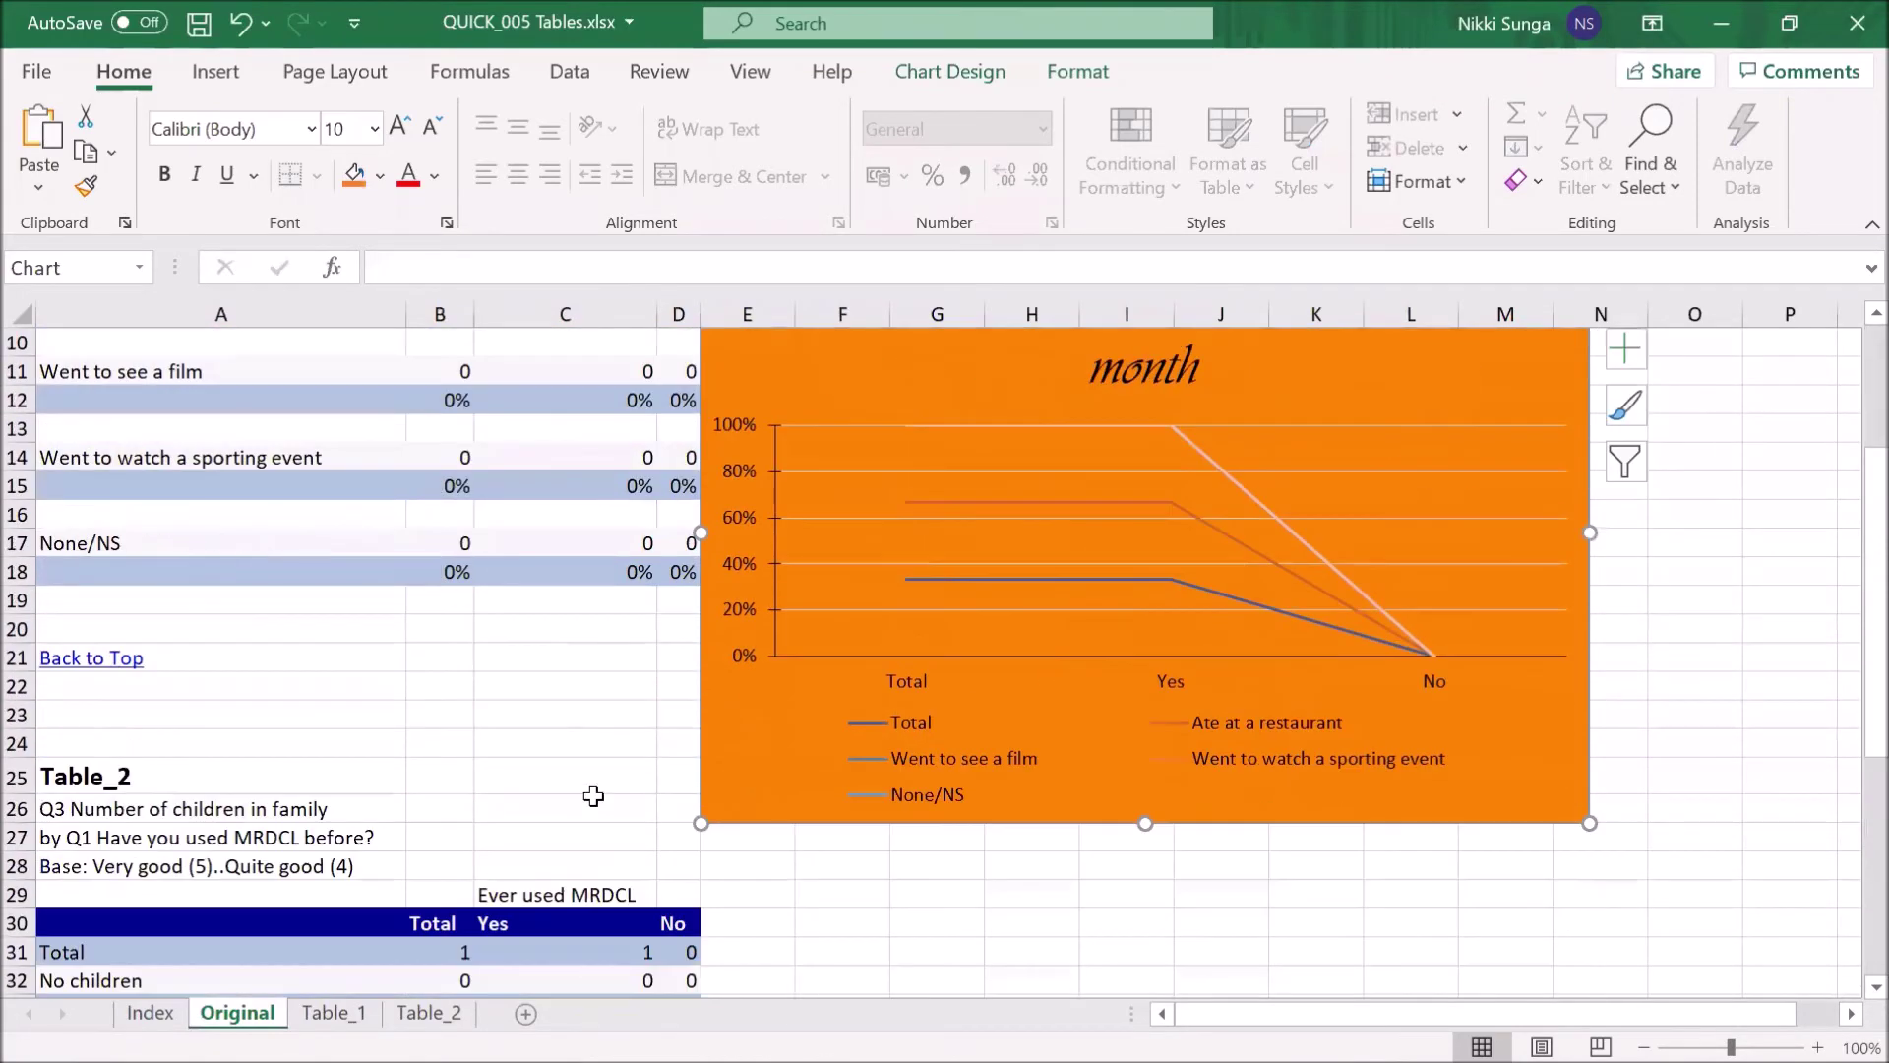
# Examine the tables and line charts on the Table_1 and Table_2 sheets.
pyautogui.click(356, 1013)
pyautogui.scroll(3, 591, 708)
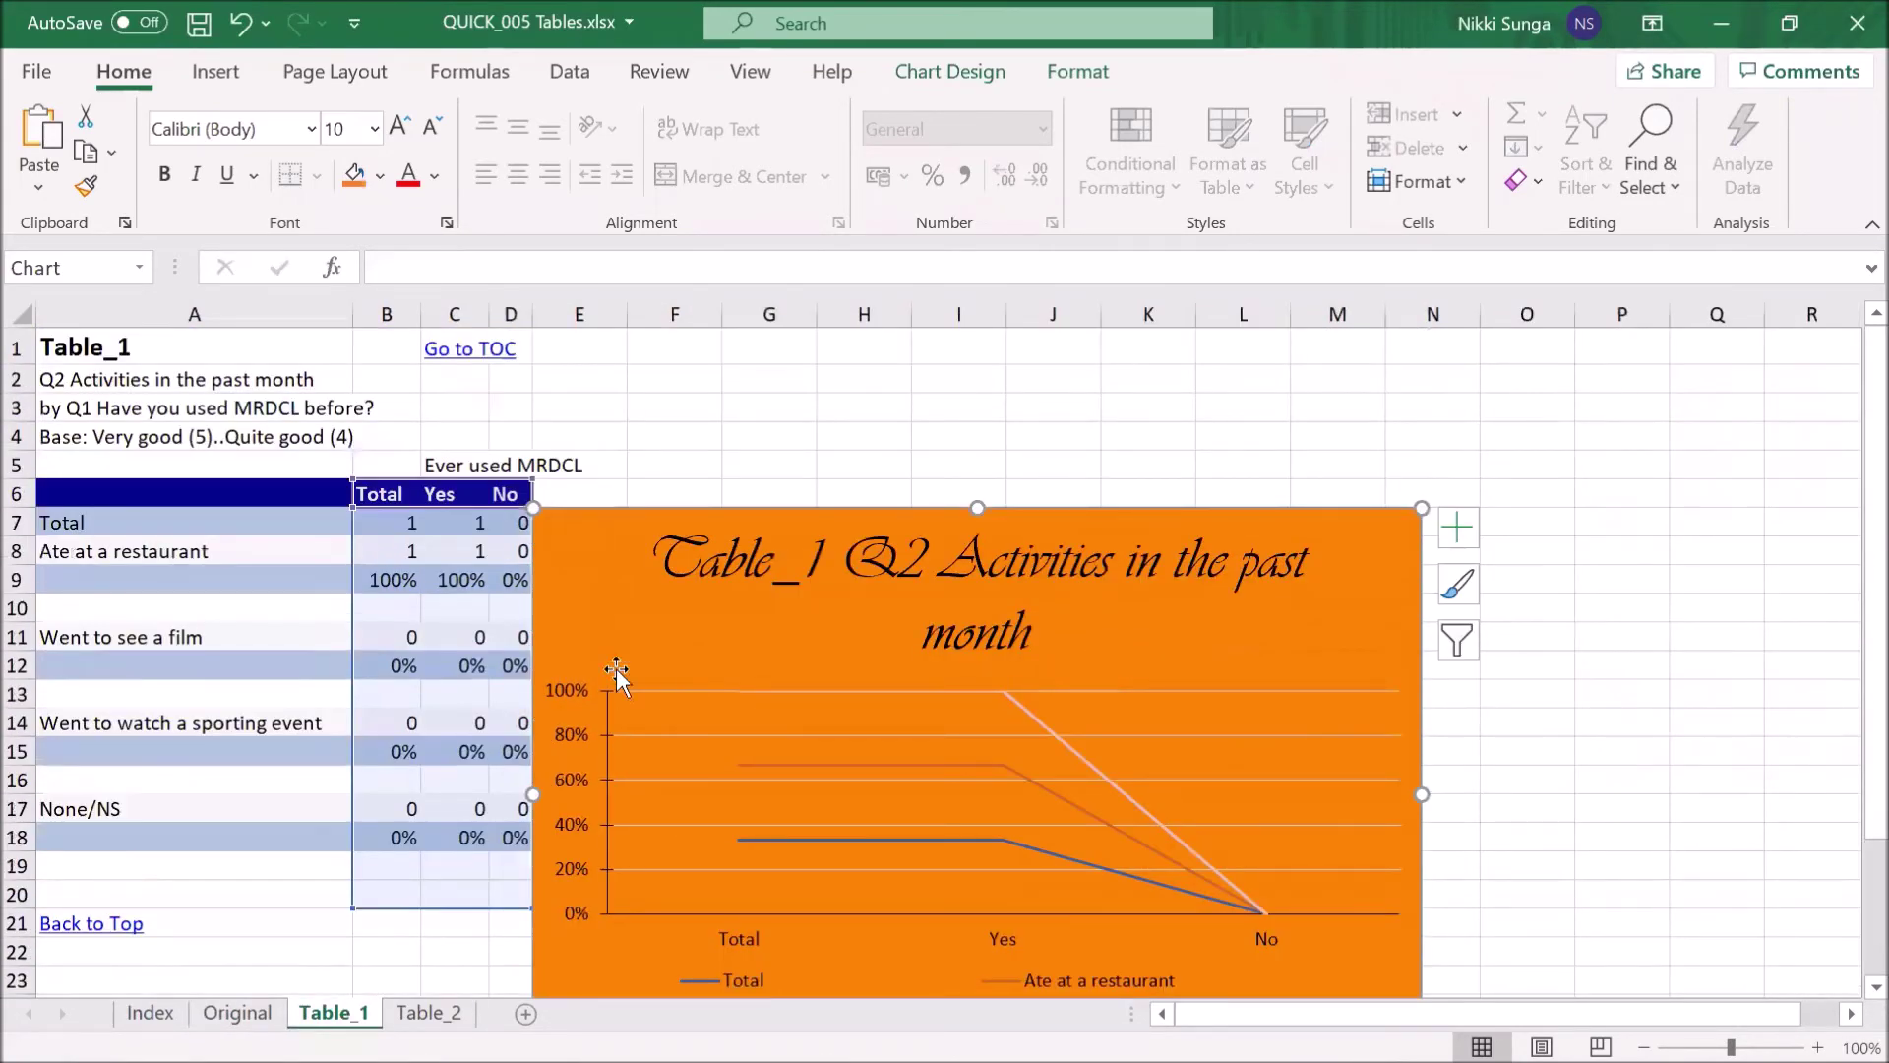
pyautogui.scroll(-2, 822, 541)
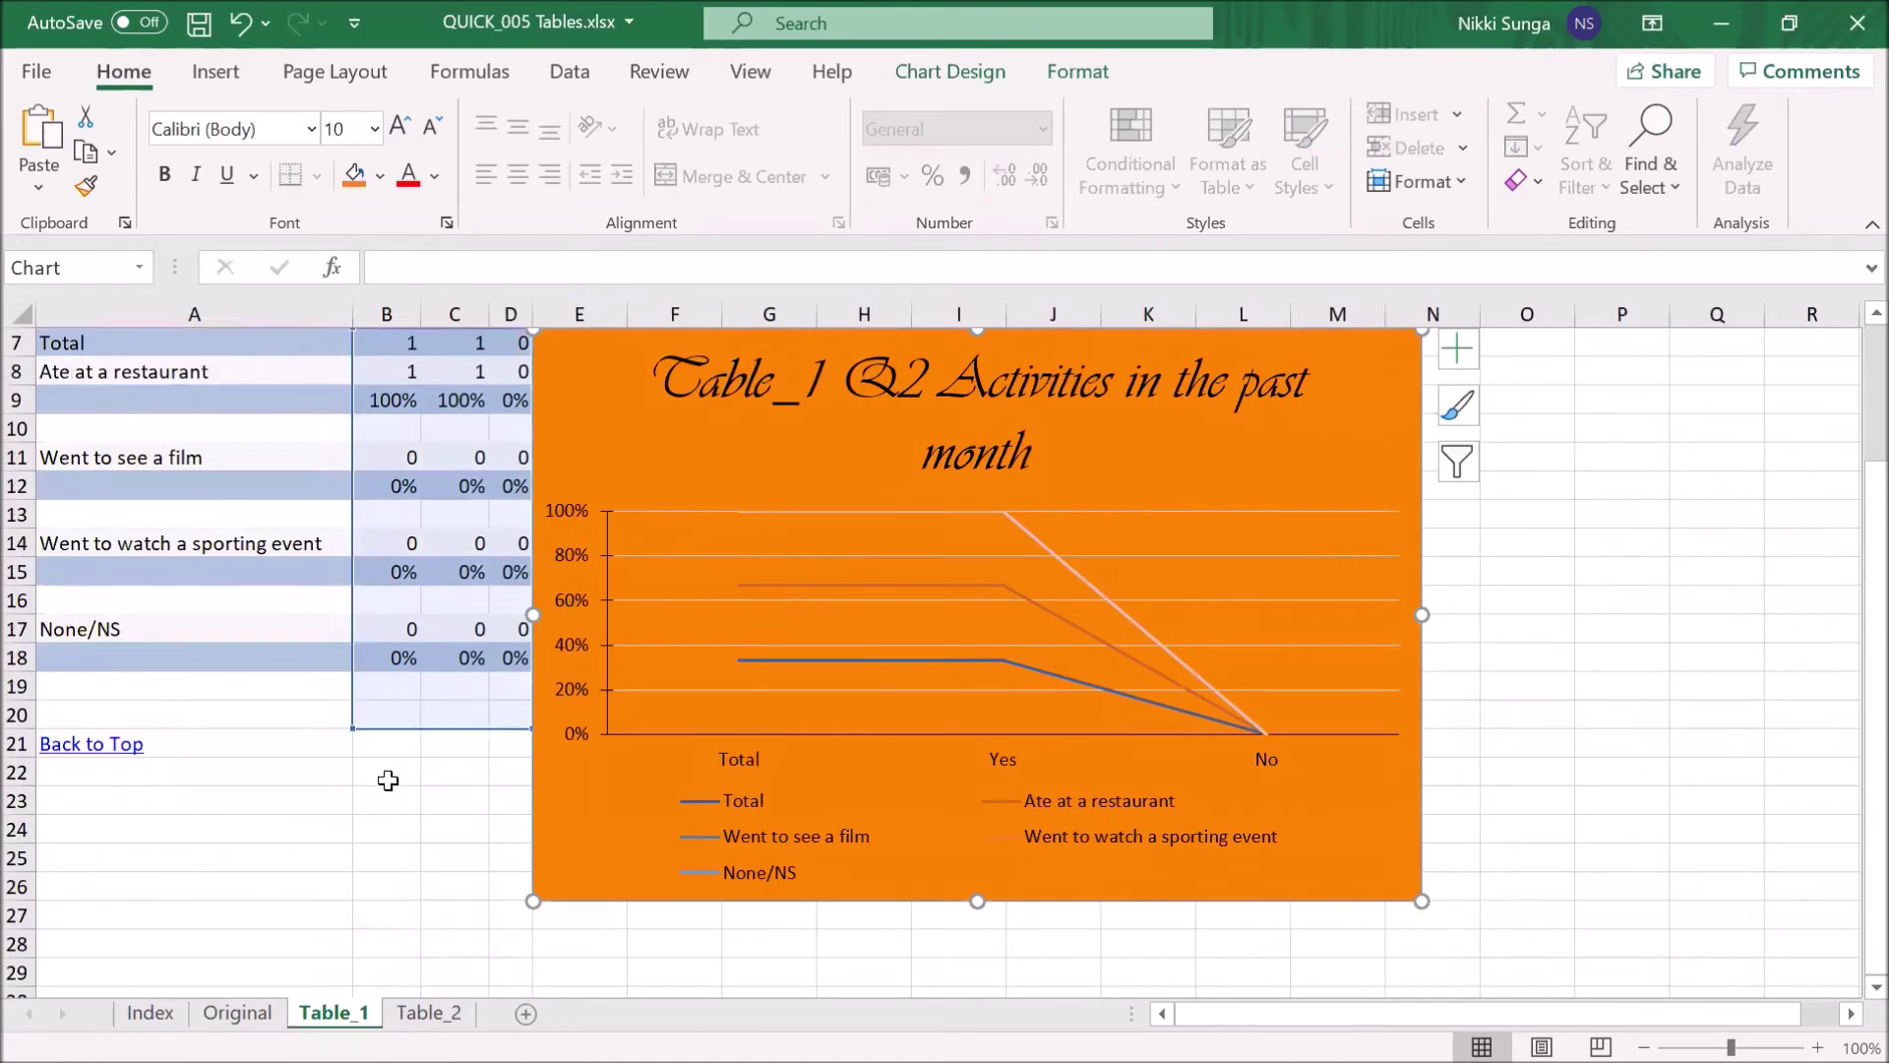
pyautogui.click(428, 1013)
pyautogui.scroll(-2, 660, 738)
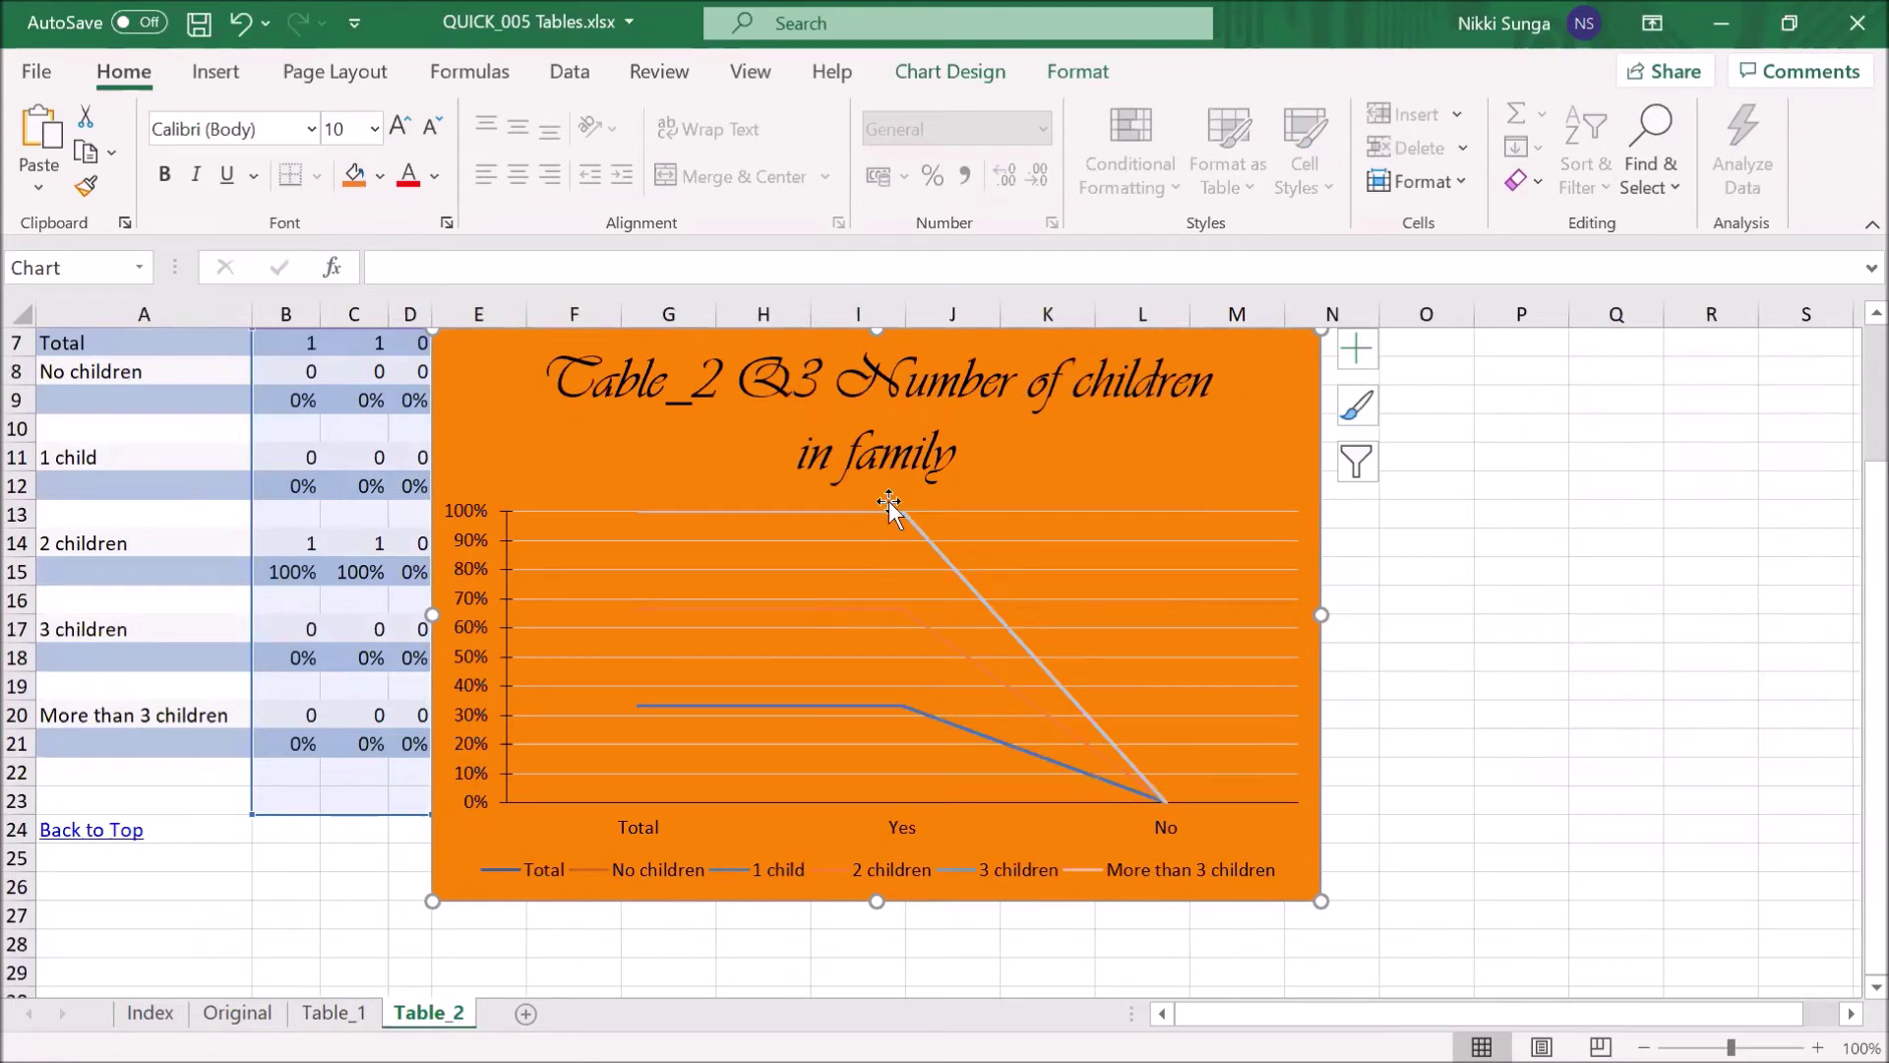
# Close the workbook without saving and reopen QUICK_005 Tables.xlsx from the INT-07 folder.
pyautogui.click(1853, 18)
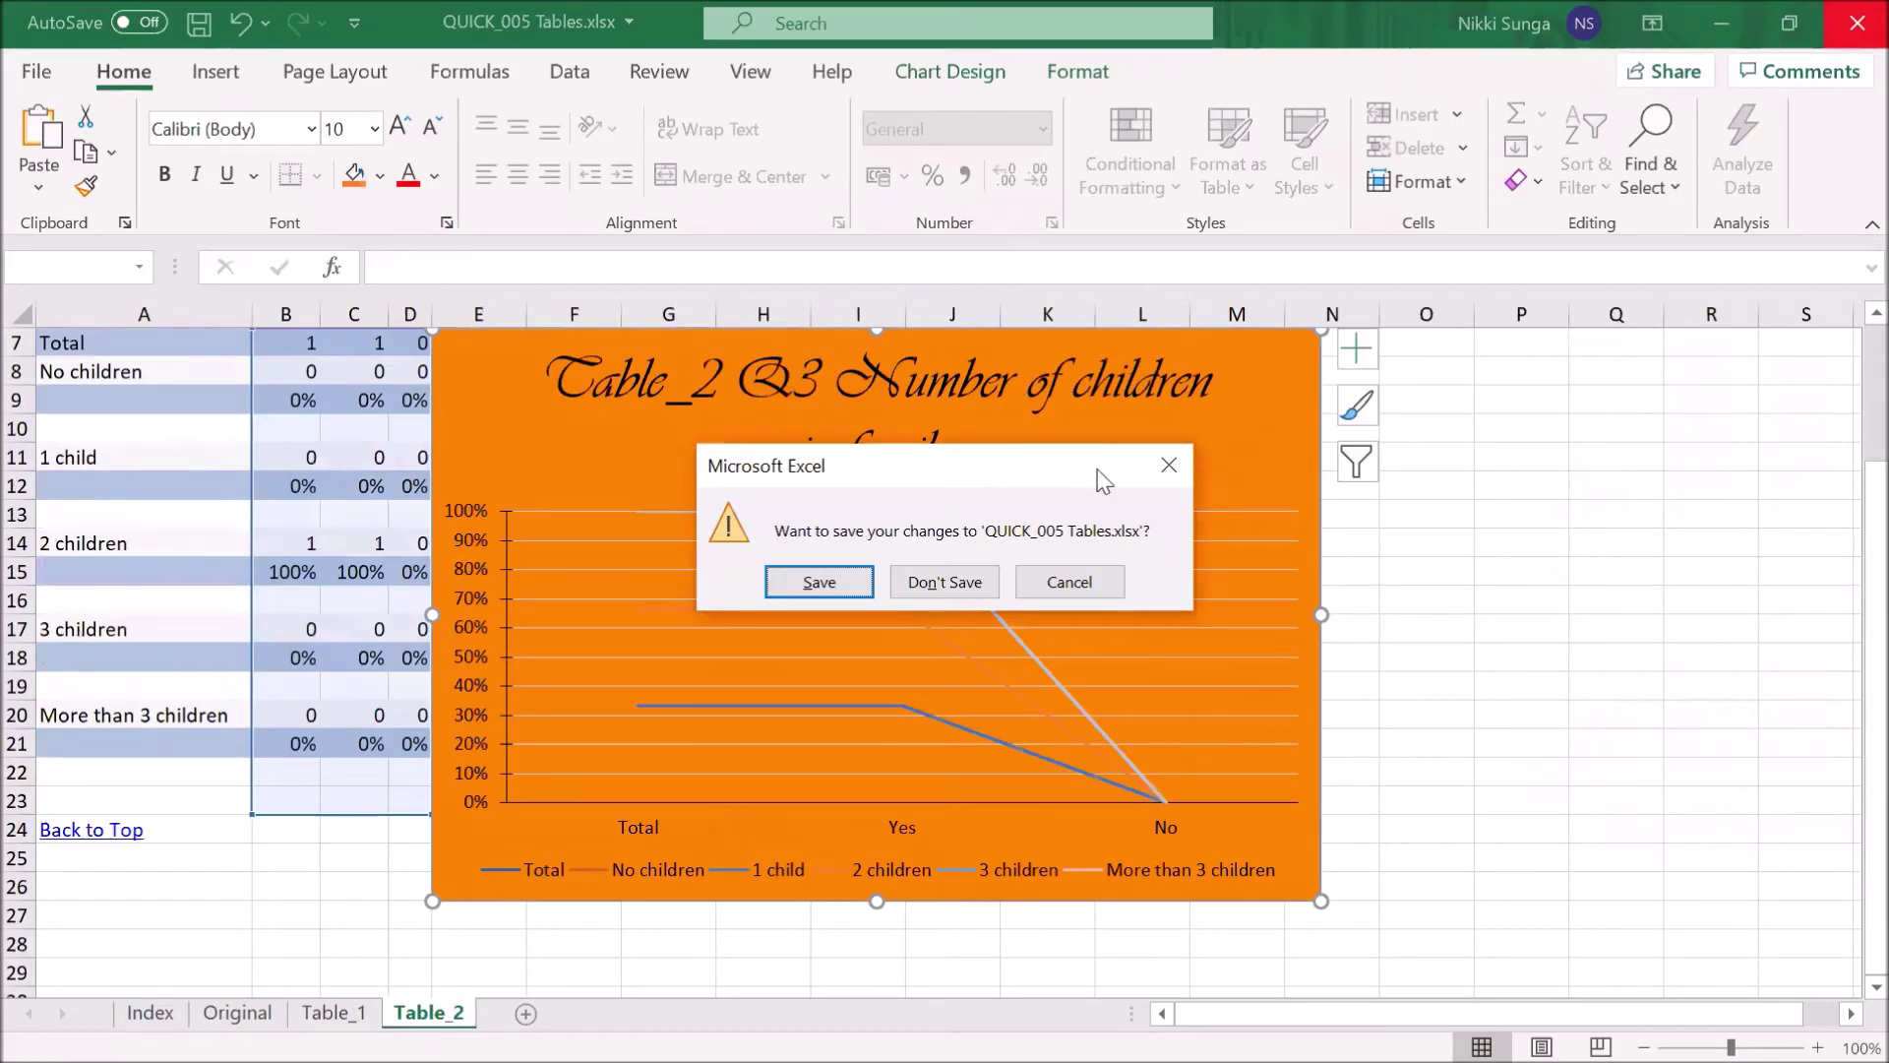
pyautogui.click(950, 579)
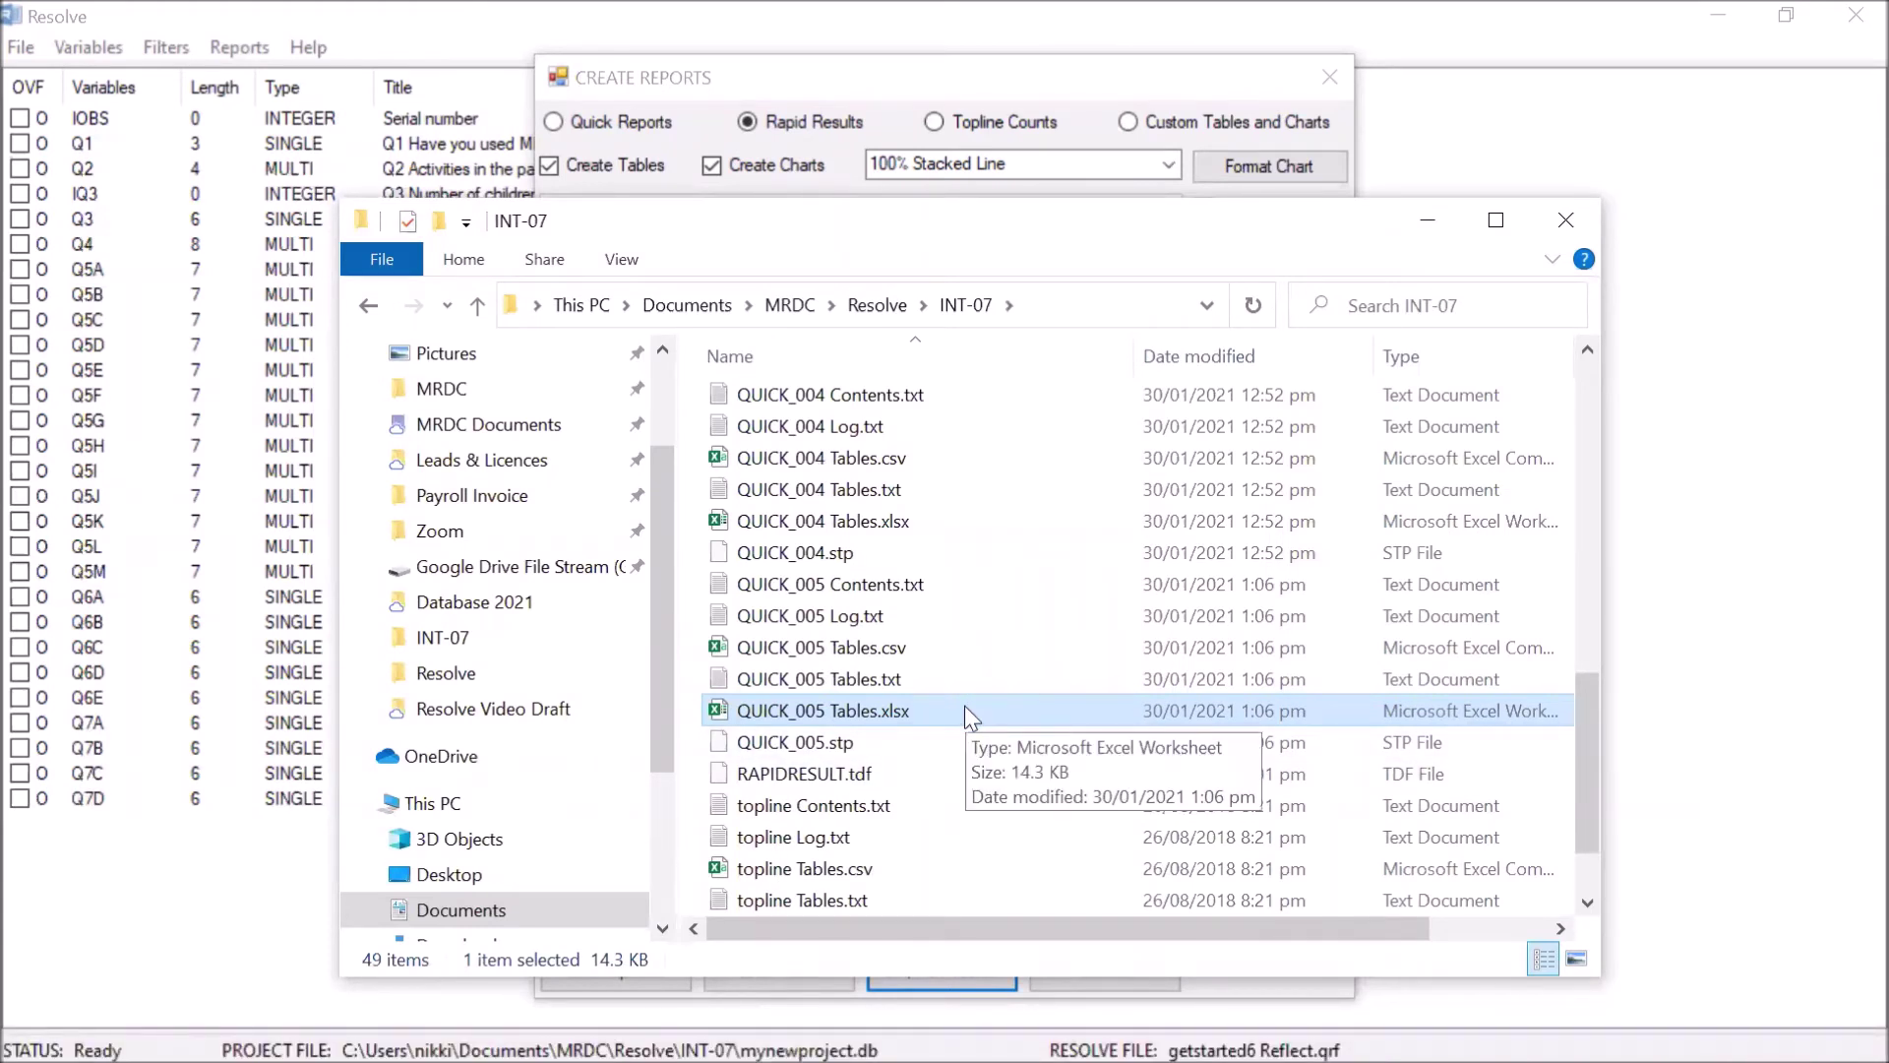
pyautogui.doubleClick(966, 708)
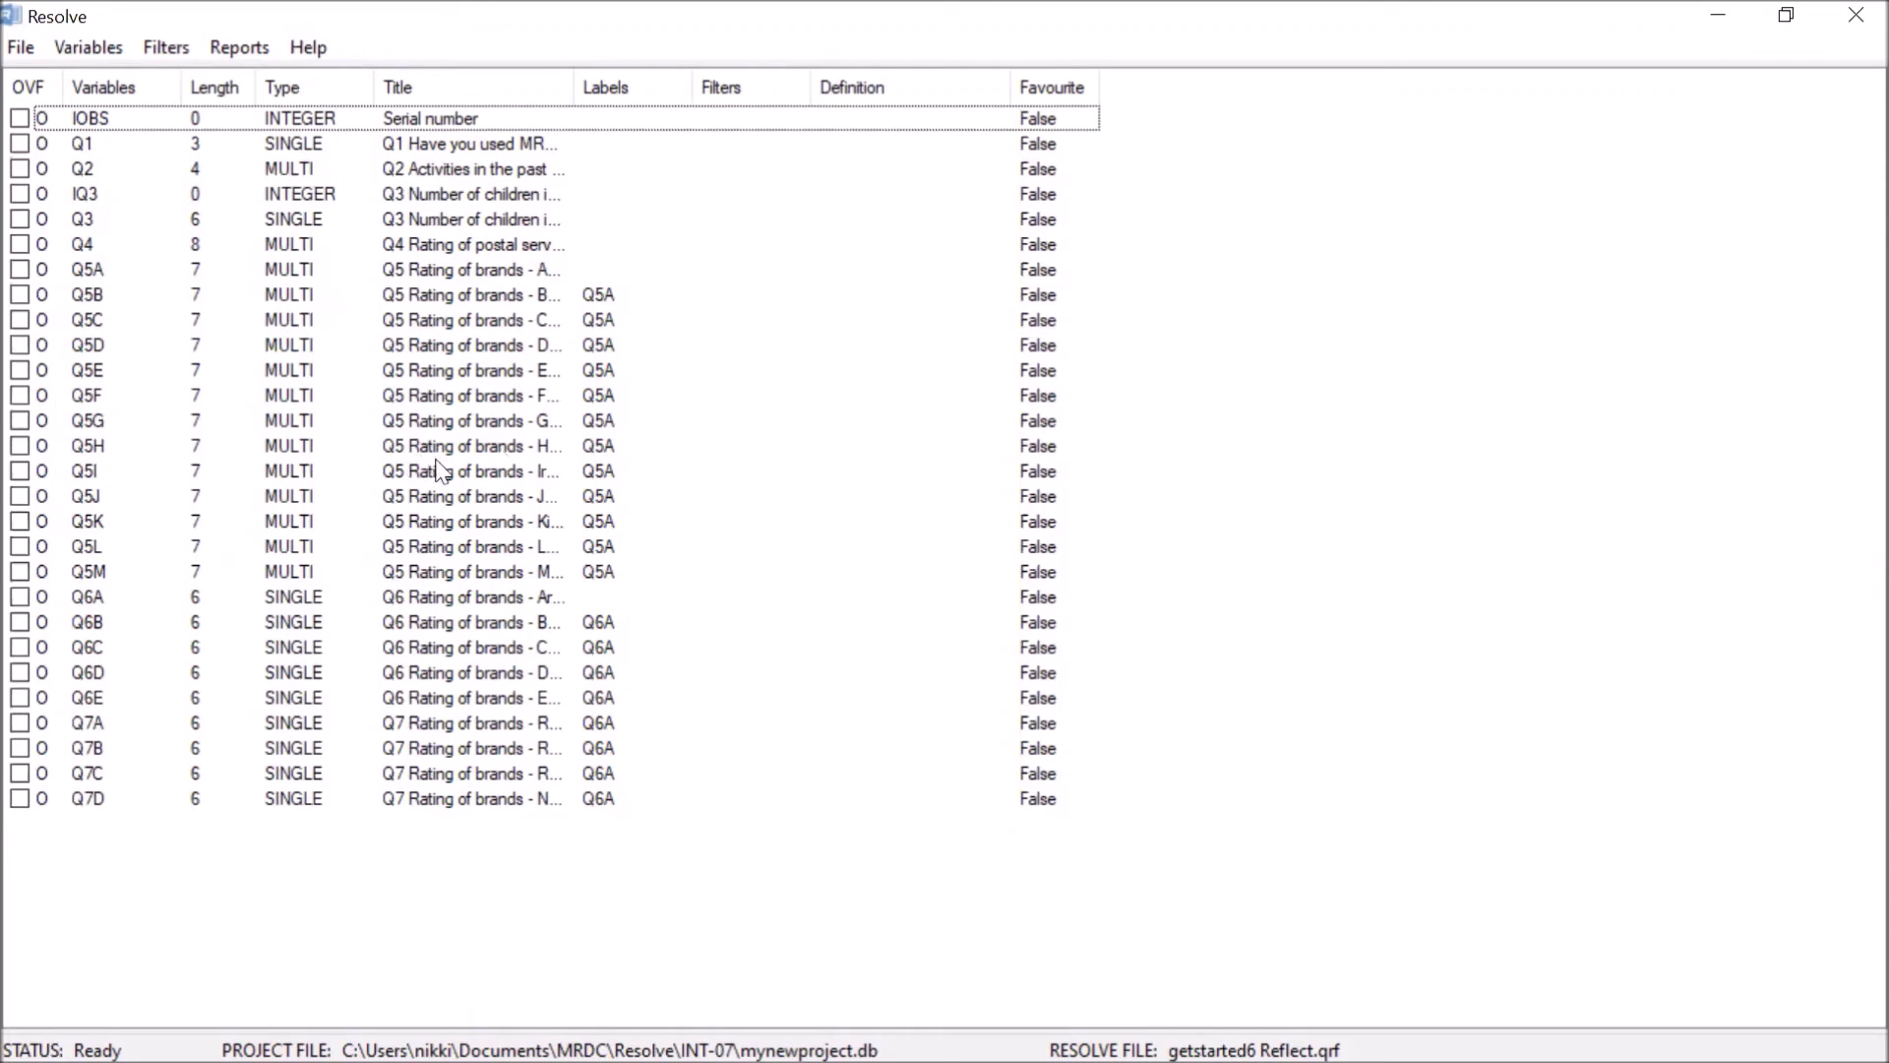
# Start a new variable in Resolve named VARIABLENAME, of type Single code only, with the variable text "varibale text".
pyautogui.click(120, 53)
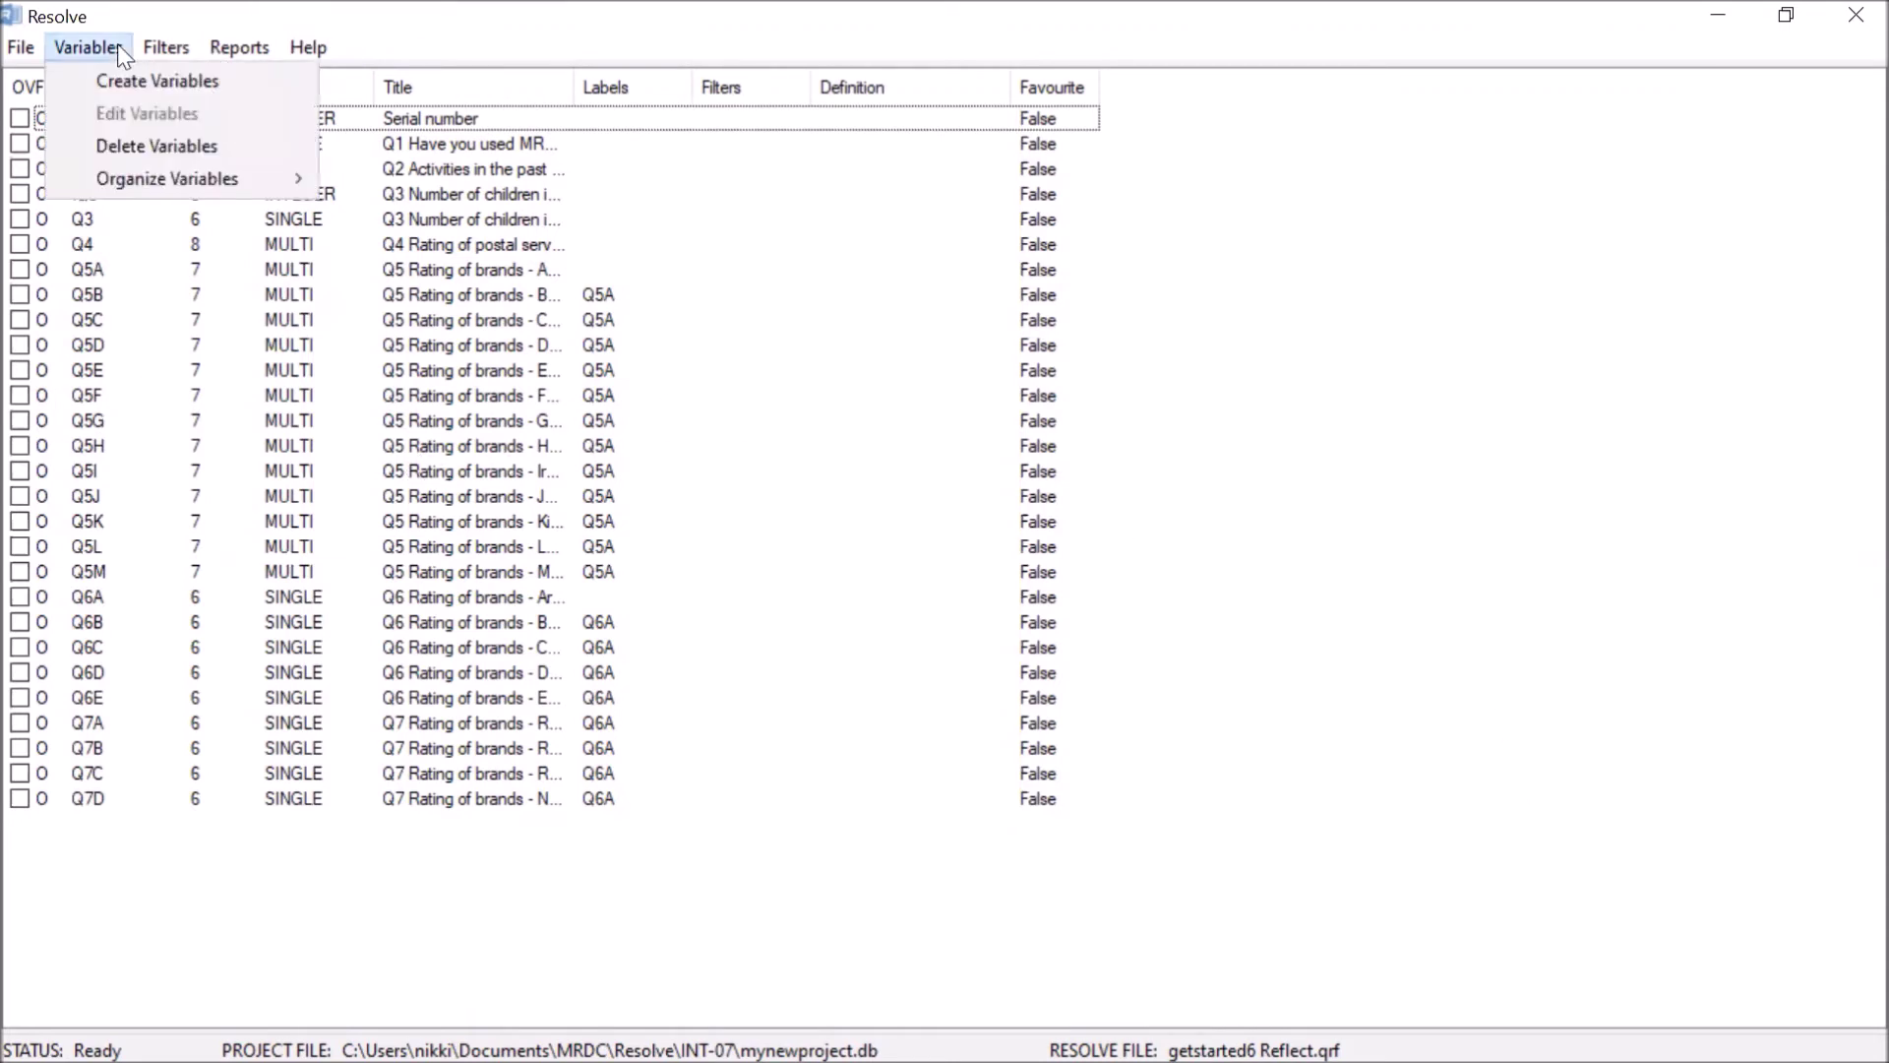
pyautogui.click(146, 89)
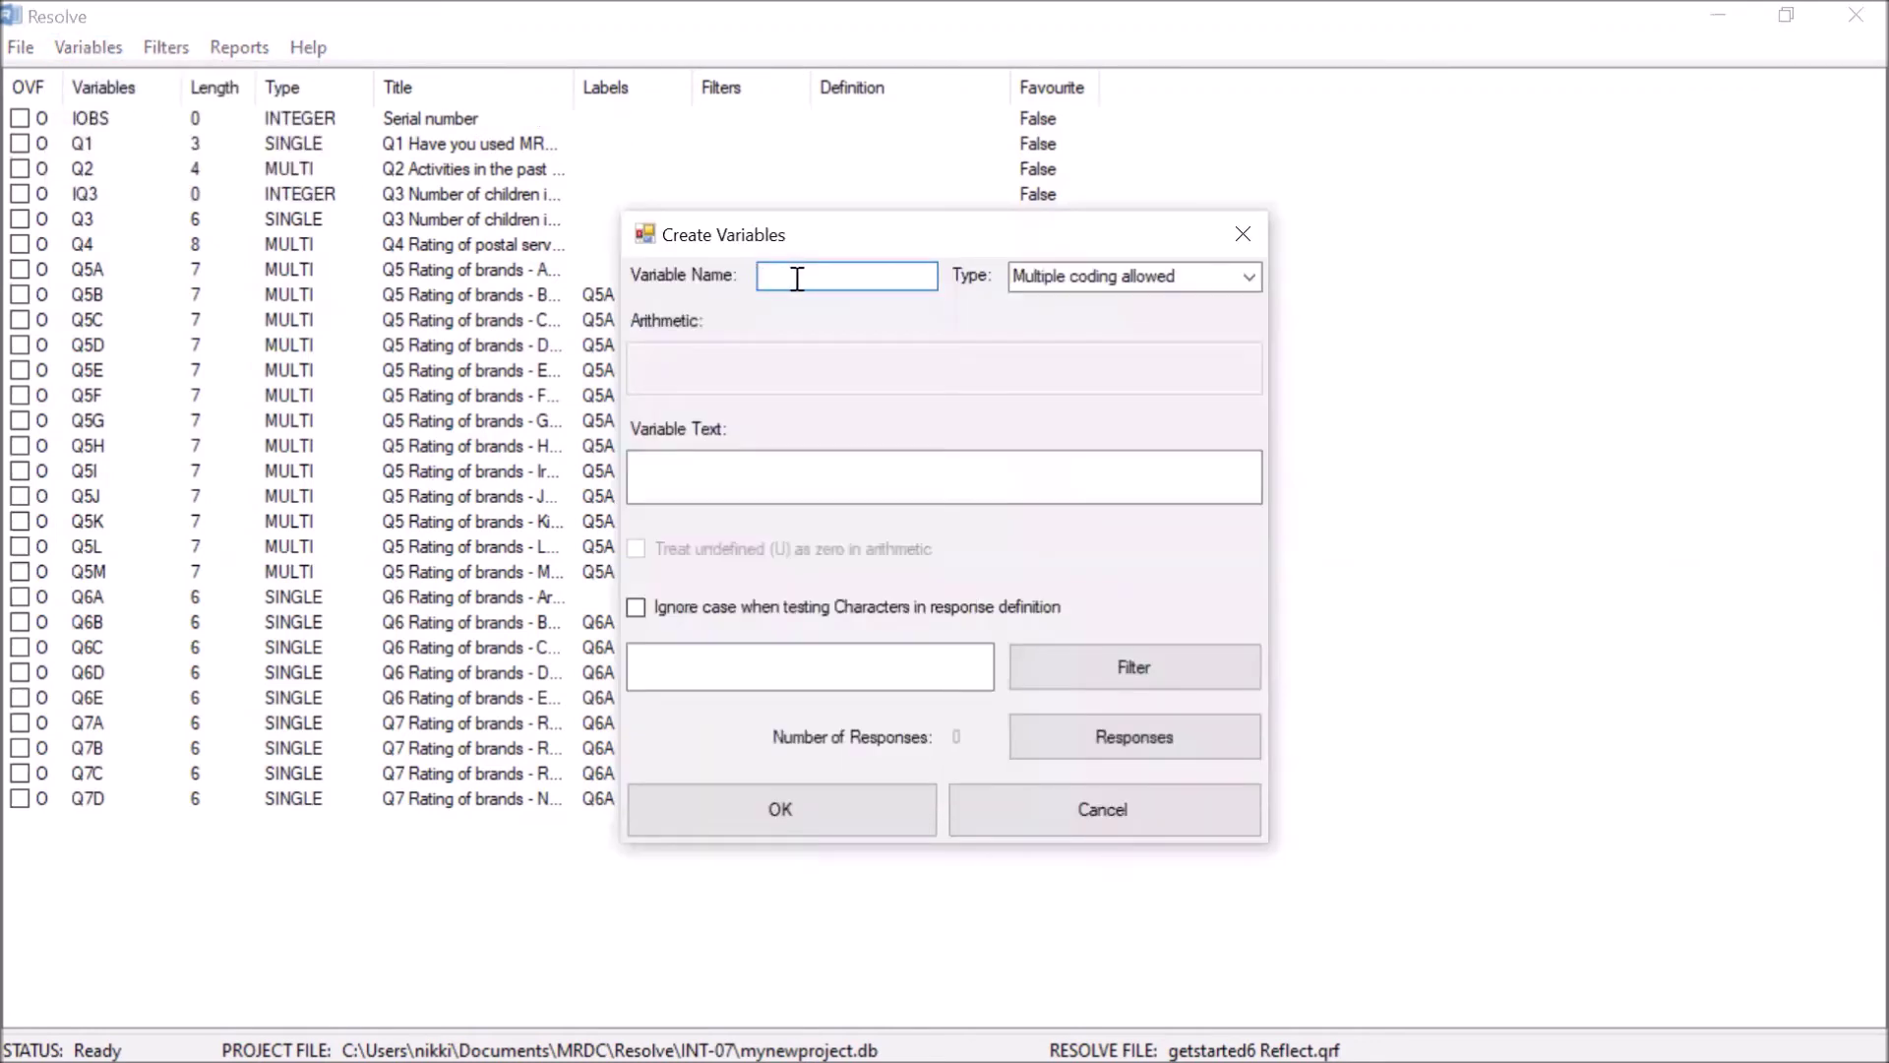
pyautogui.write('VARIABLENAME')
pyautogui.click(1248, 275)
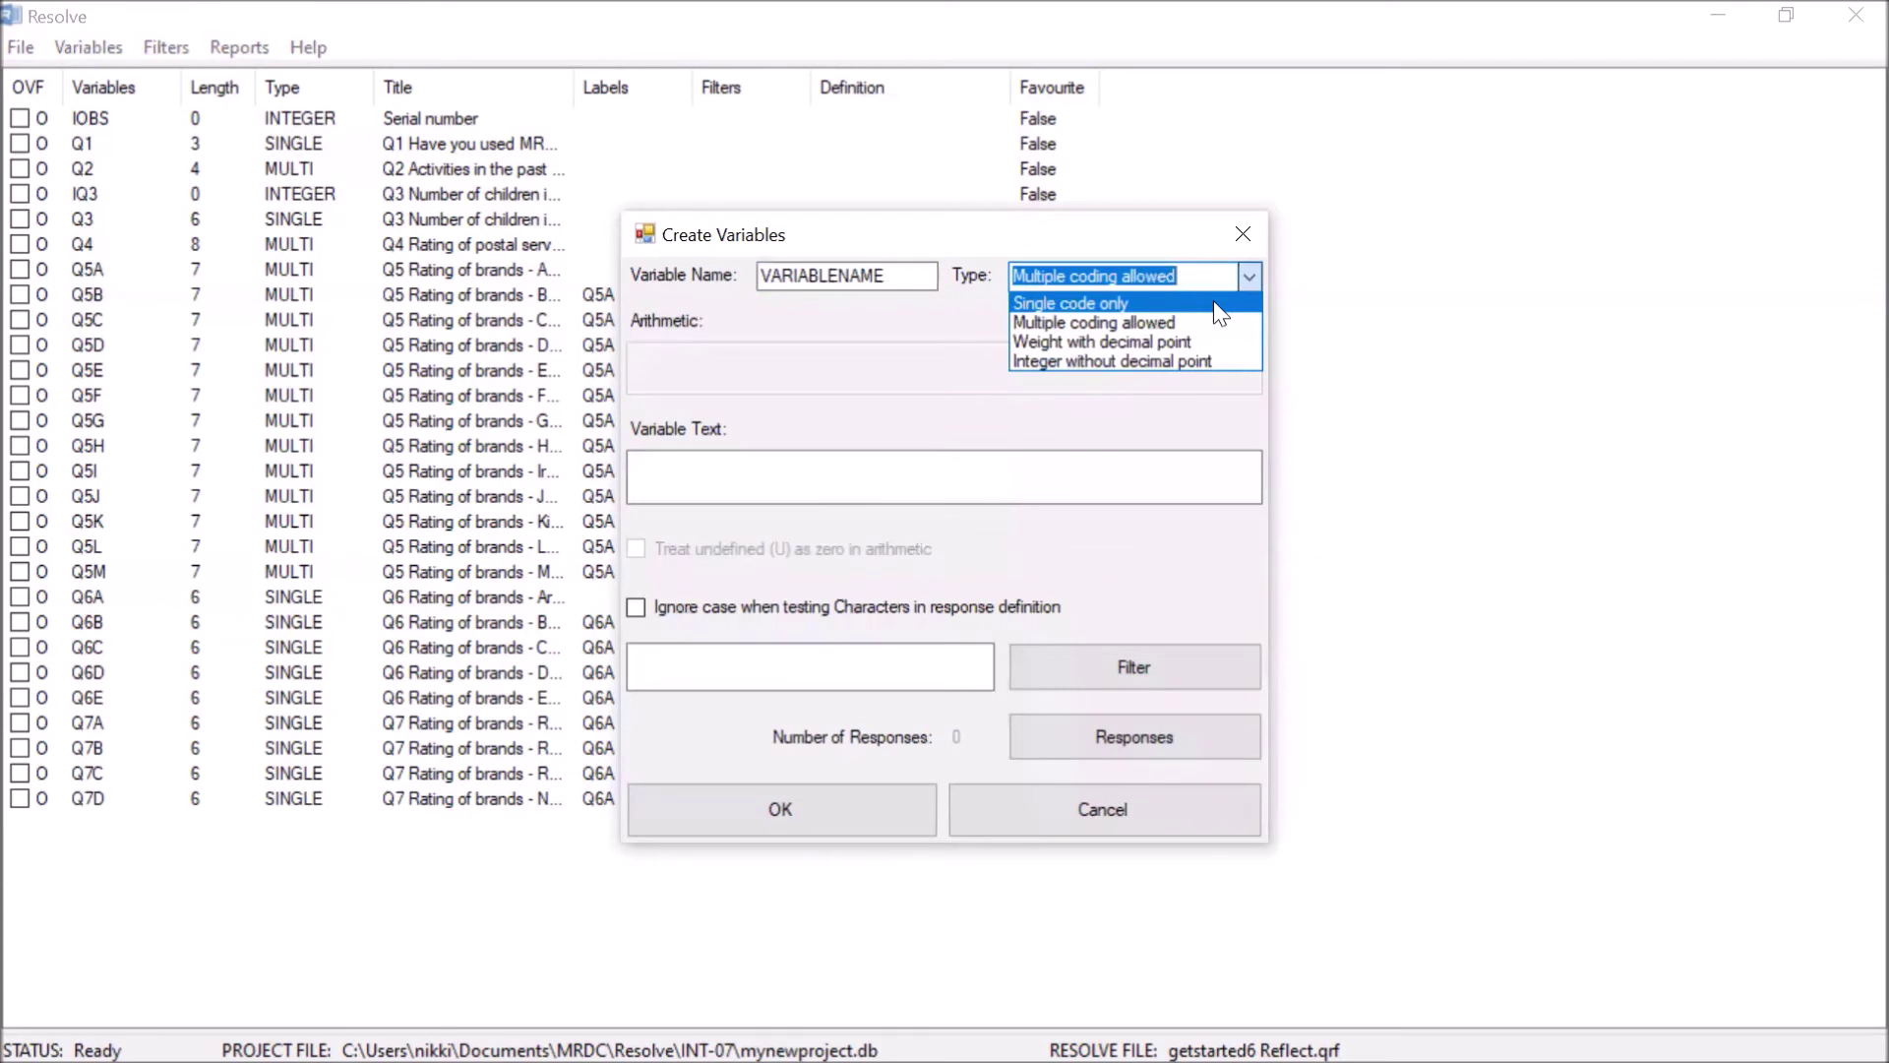
pyautogui.click(1215, 303)
pyautogui.click(875, 469)
pyautogui.write('varibale text')
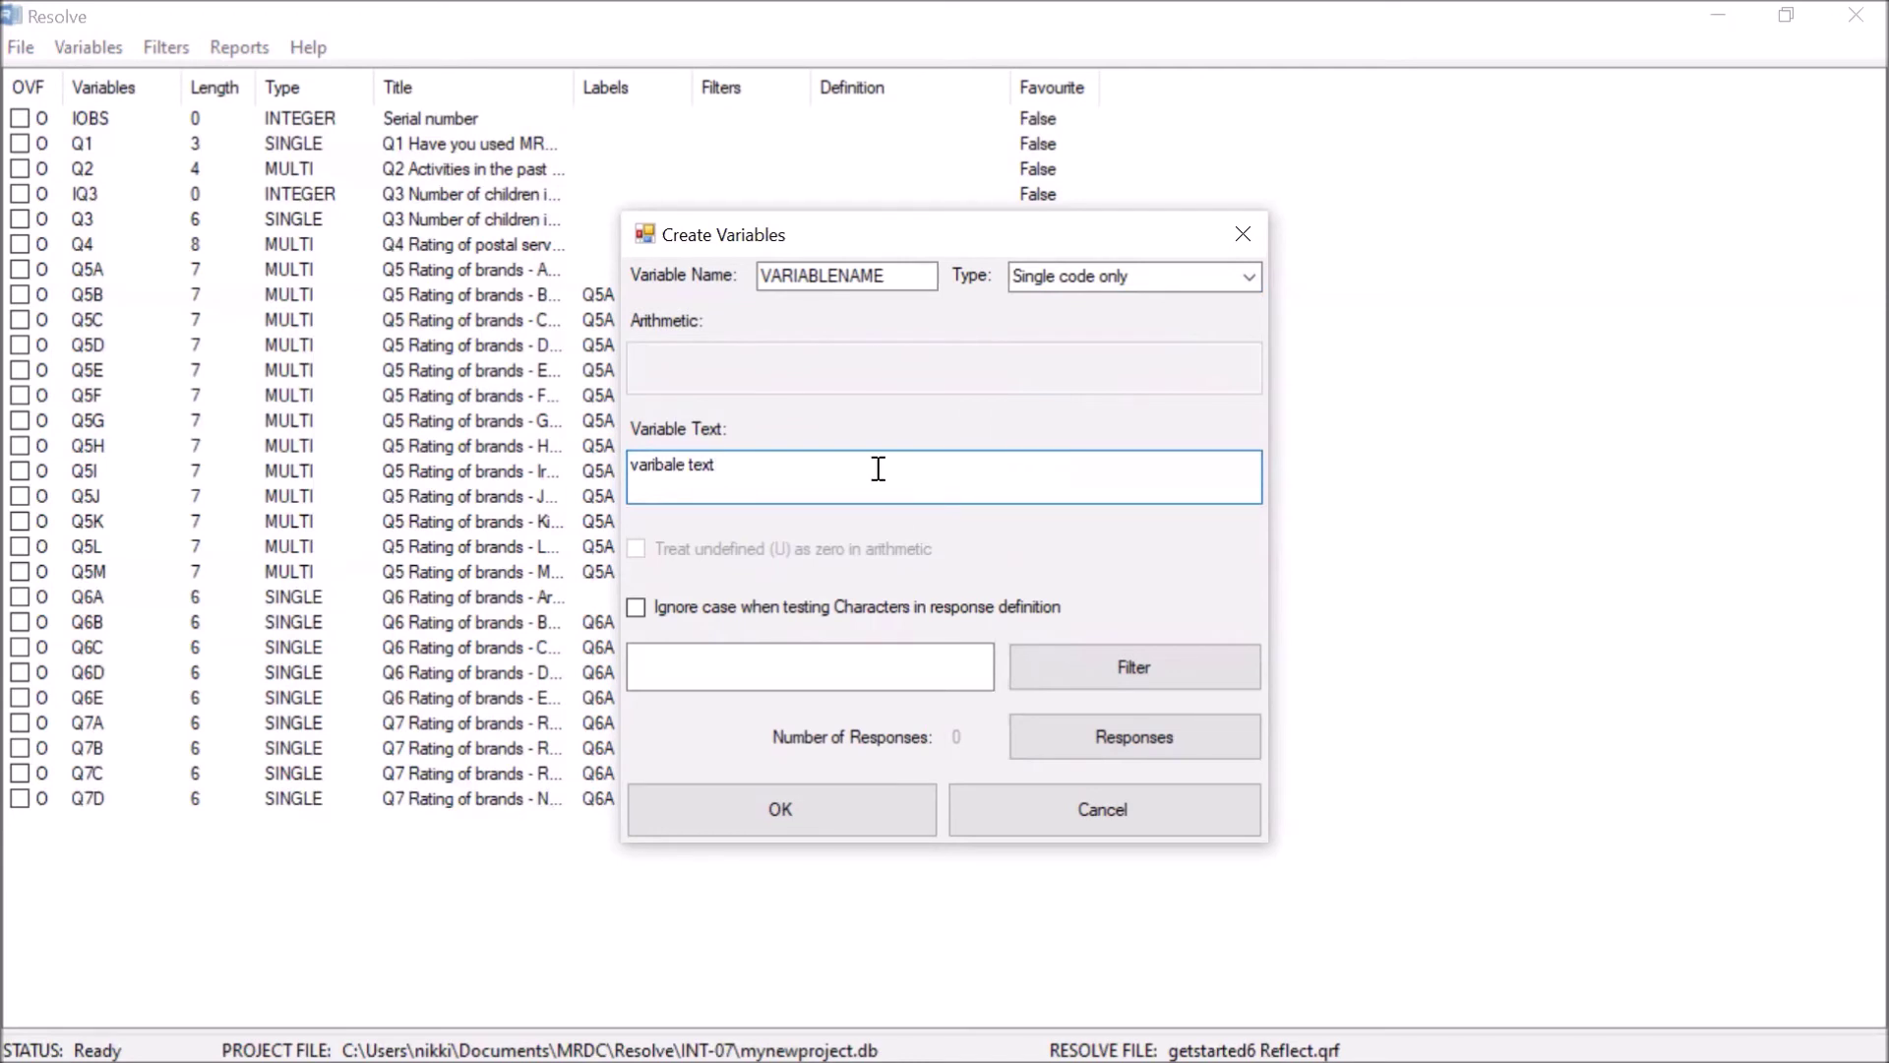
# Add a response to the variable defined as the inclusive Q3 range from No children to 2 children, and save the responses.
pyautogui.press('Tab')
pyautogui.press('Return')
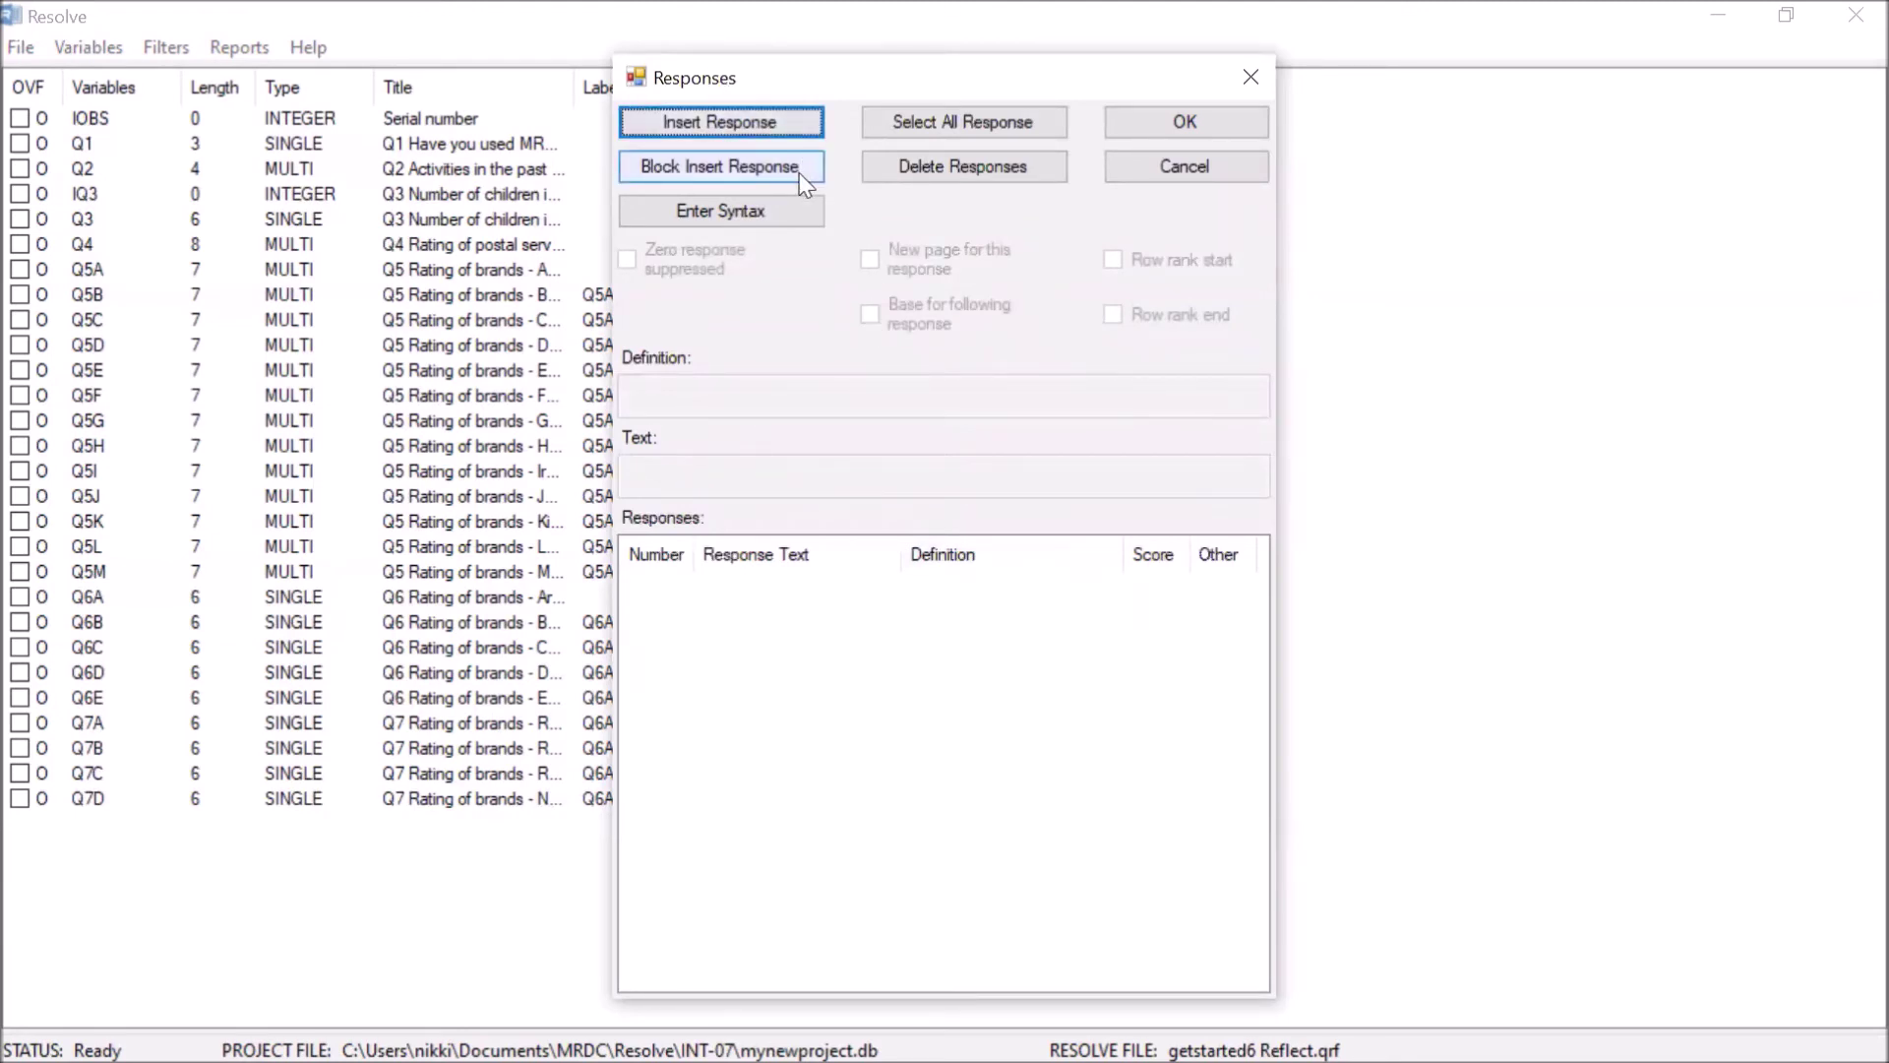
pyautogui.click(799, 122)
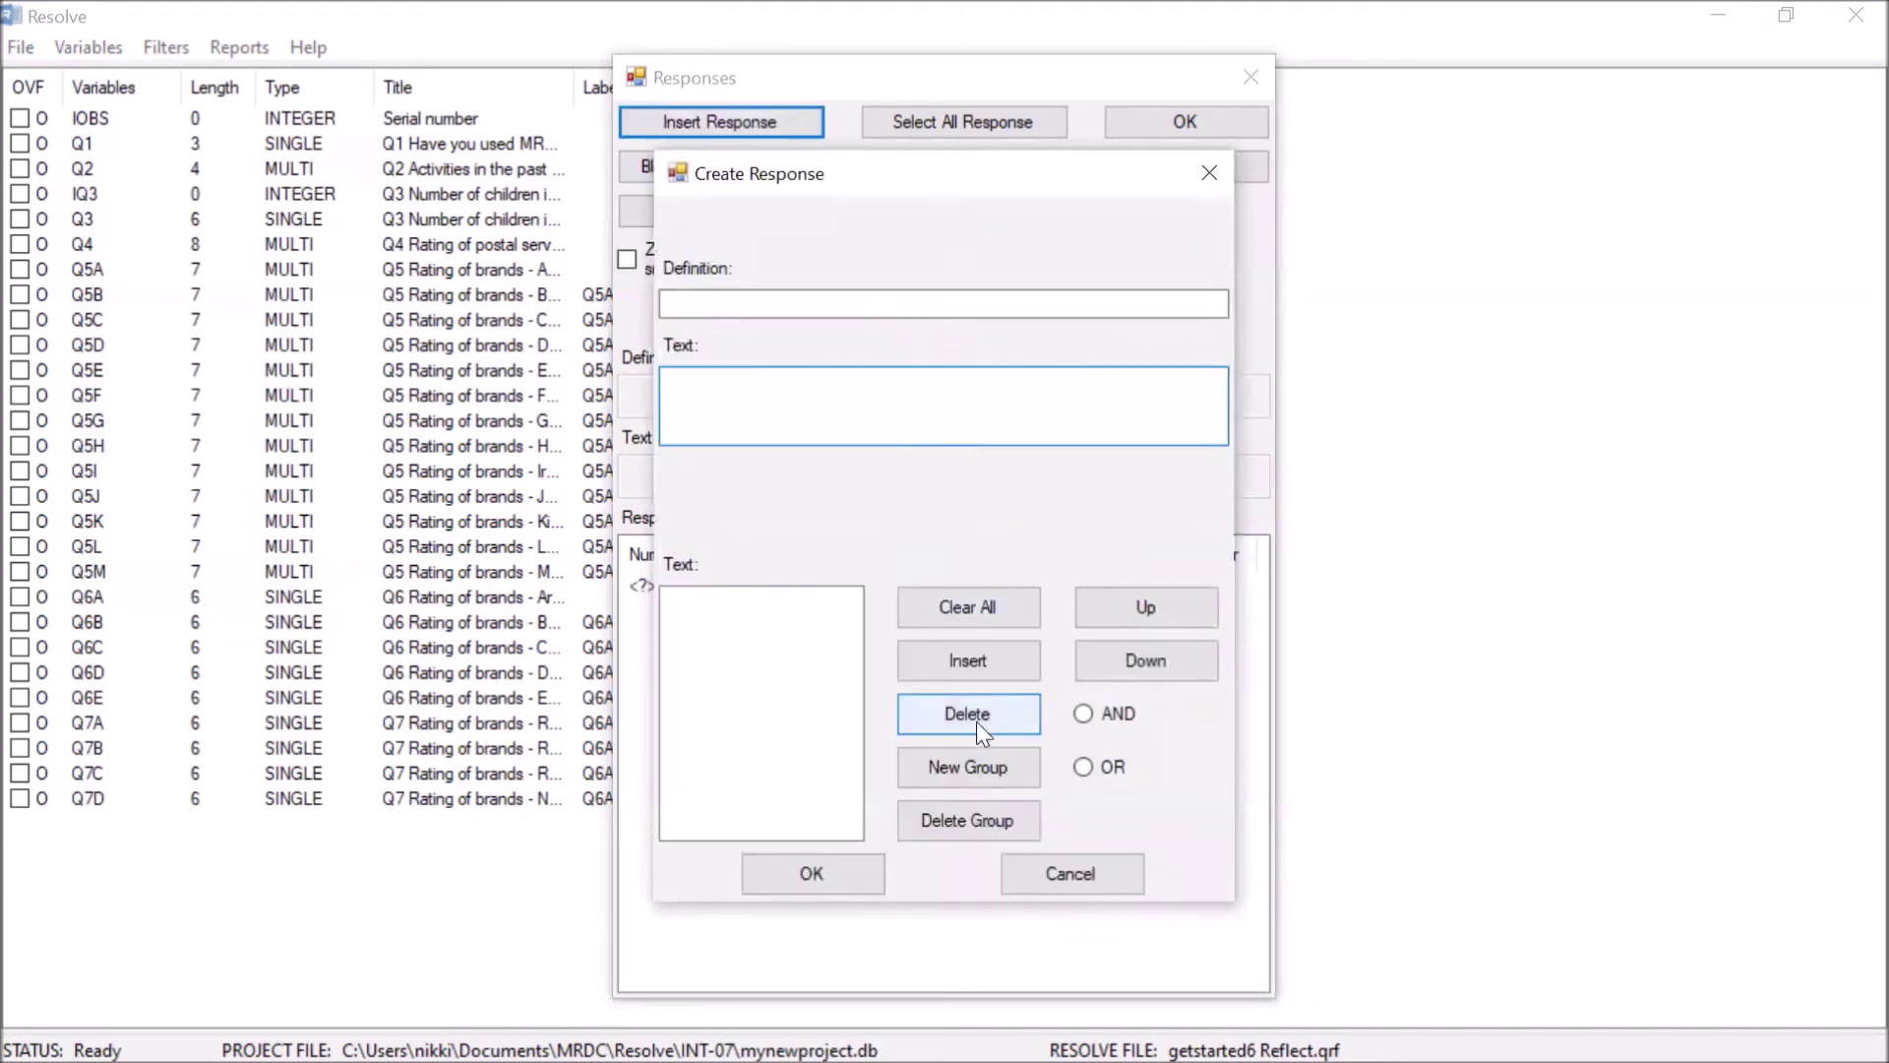
pyautogui.click(976, 659)
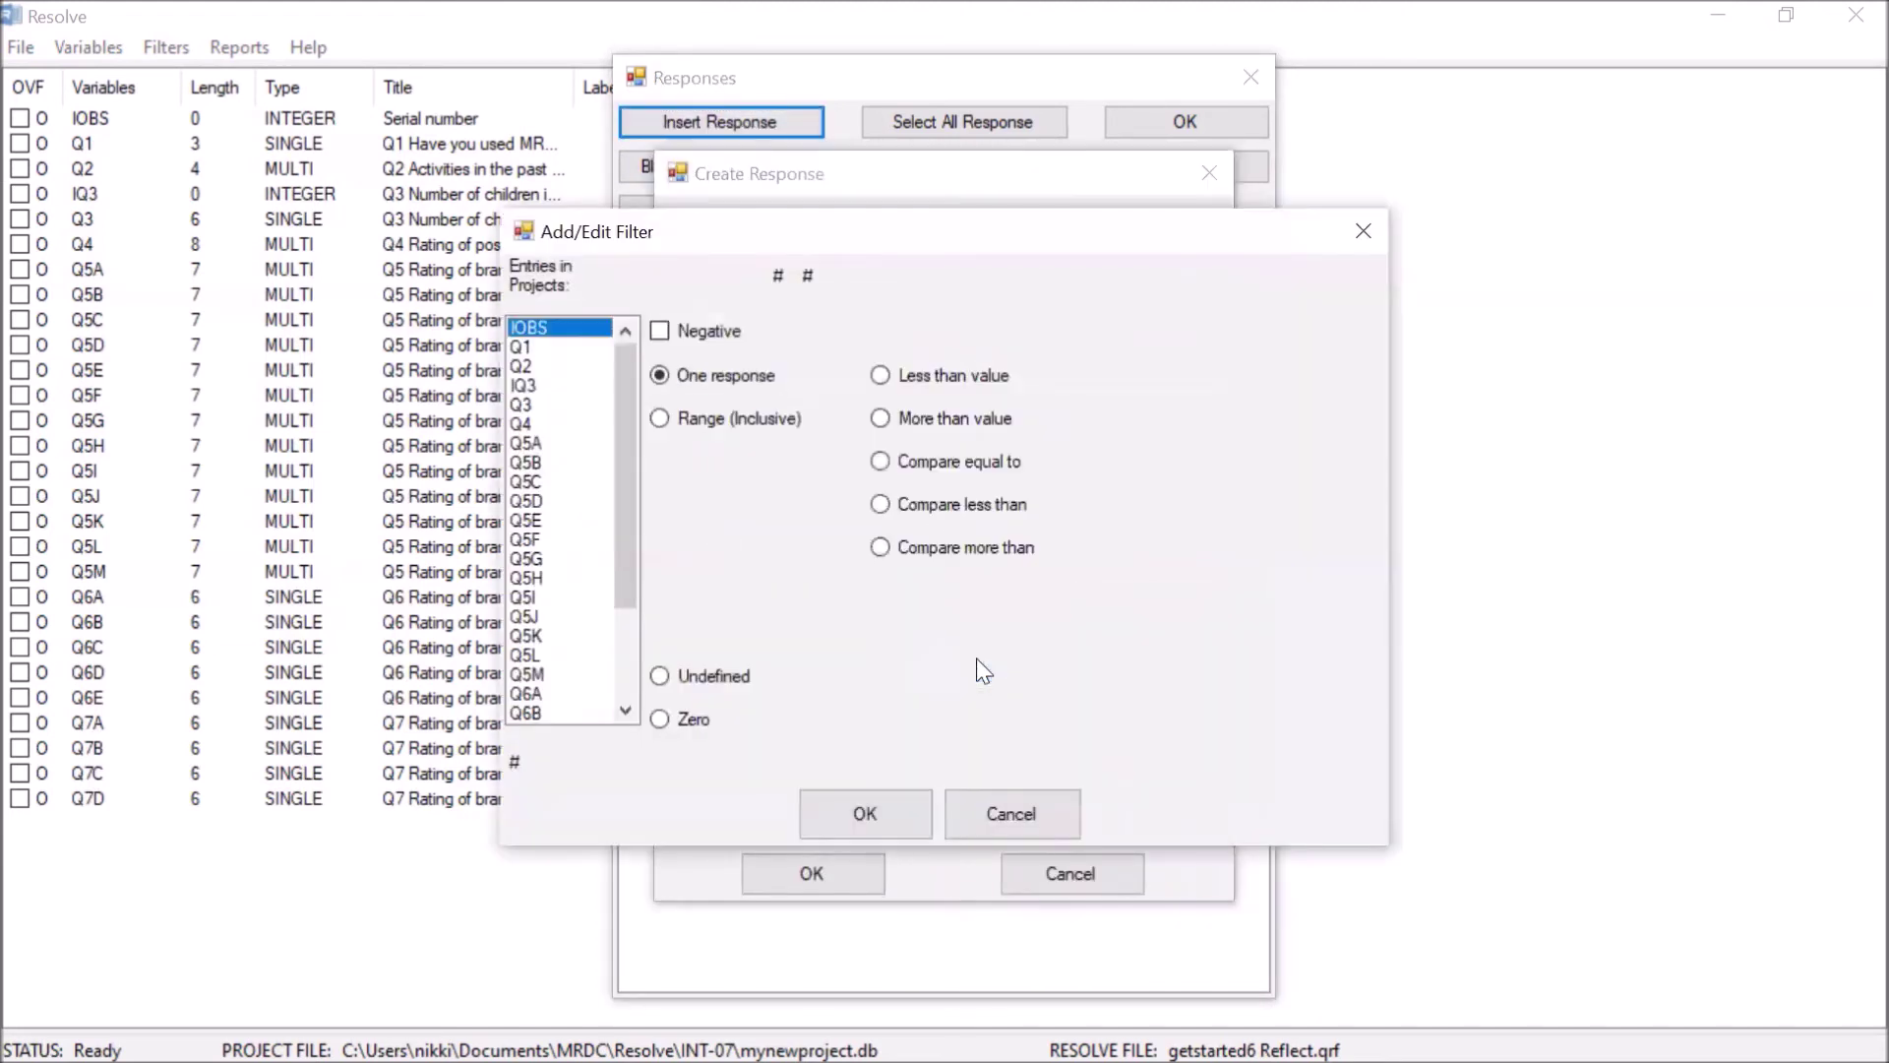
pyautogui.click(558, 405)
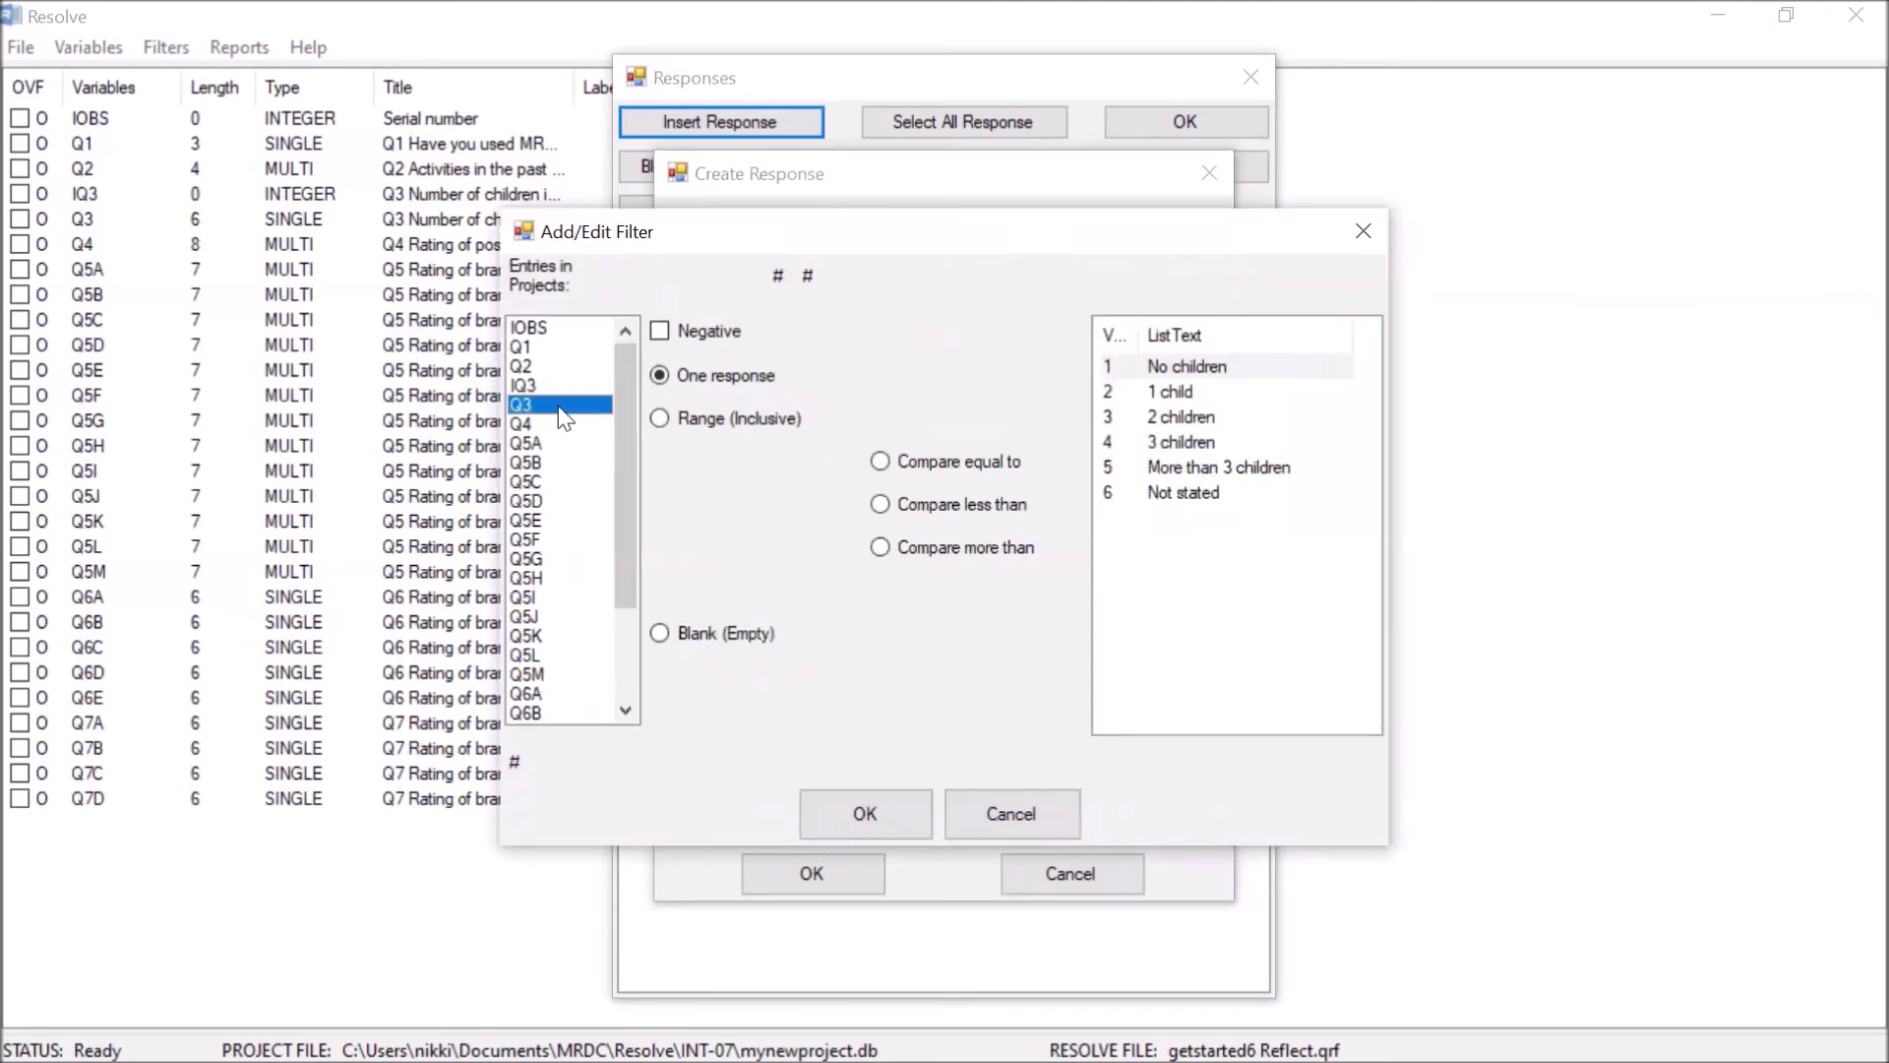
pyautogui.click(745, 421)
pyautogui.click(1165, 364)
pyautogui.keyDown('ctrl'); pyautogui.click(1165, 389); pyautogui.keyUp('ctrl')
pyautogui.keyDown('ctrl'); pyautogui.click(1165, 414); pyautogui.keyUp('ctrl')
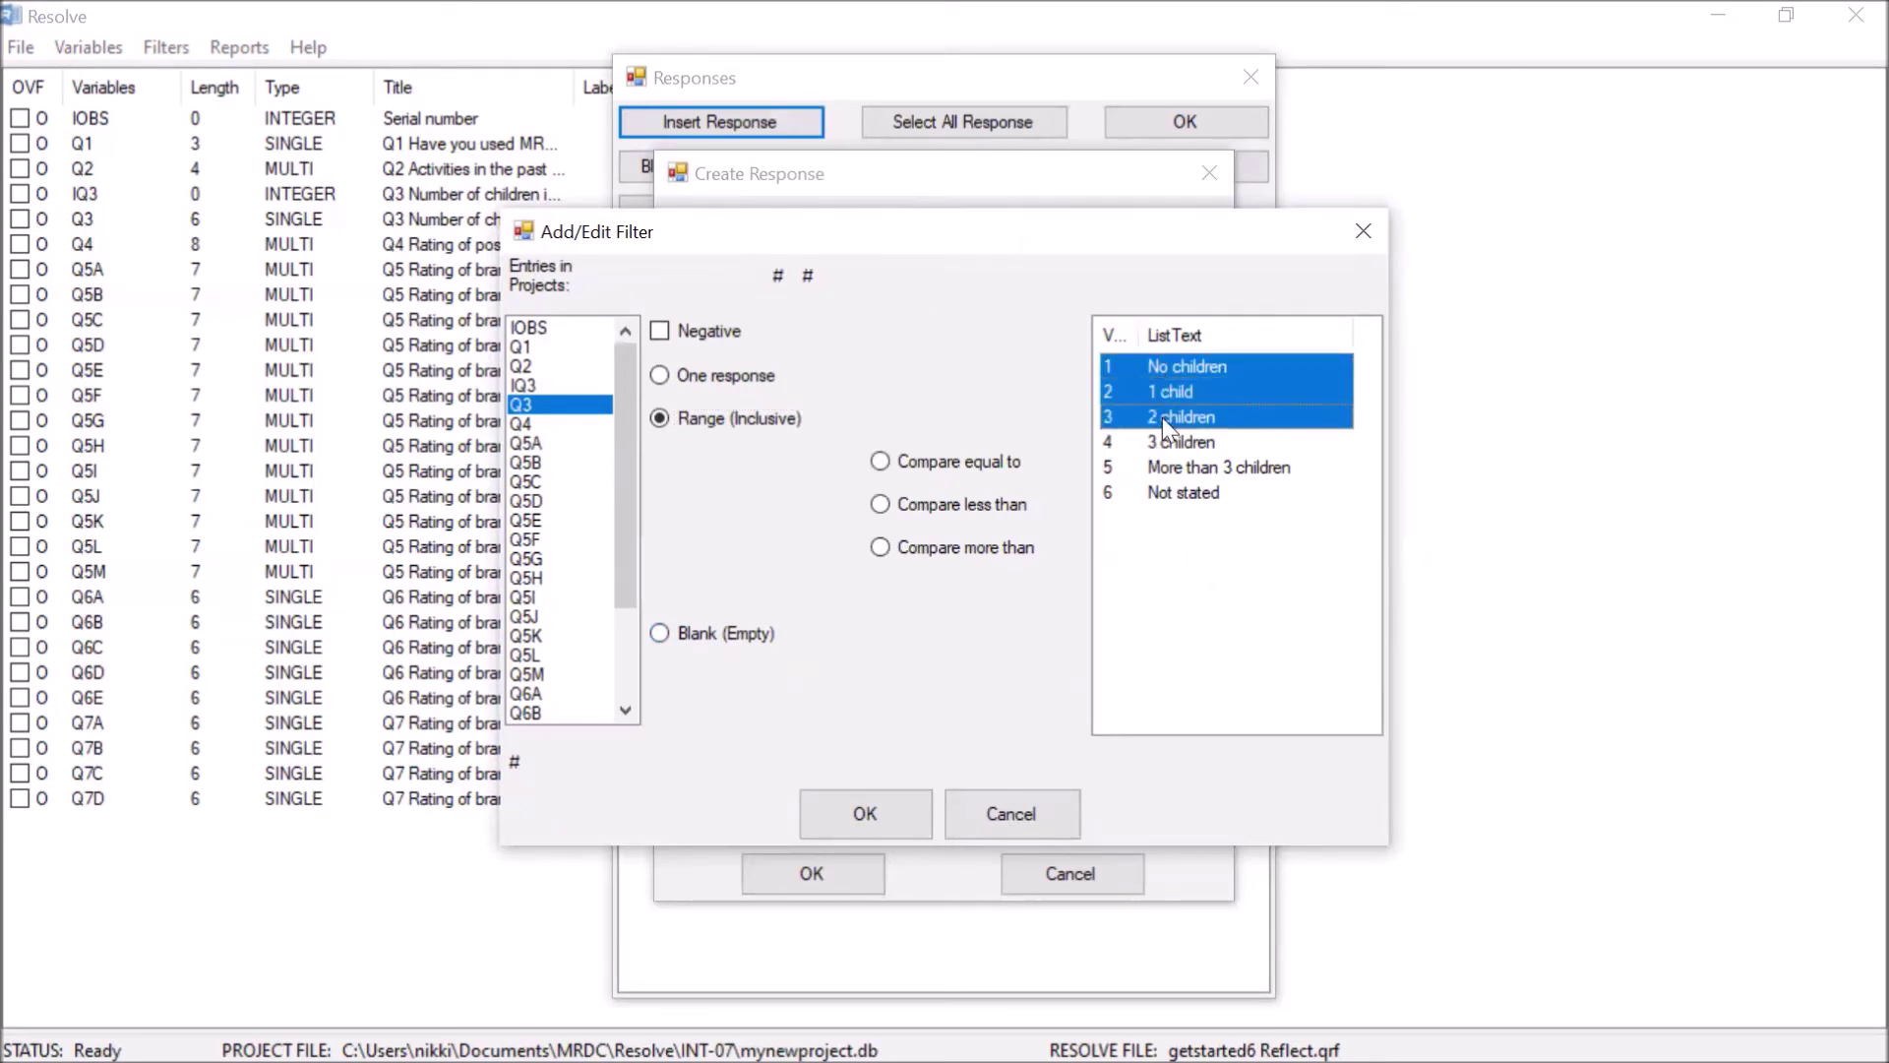
pyautogui.click(868, 813)
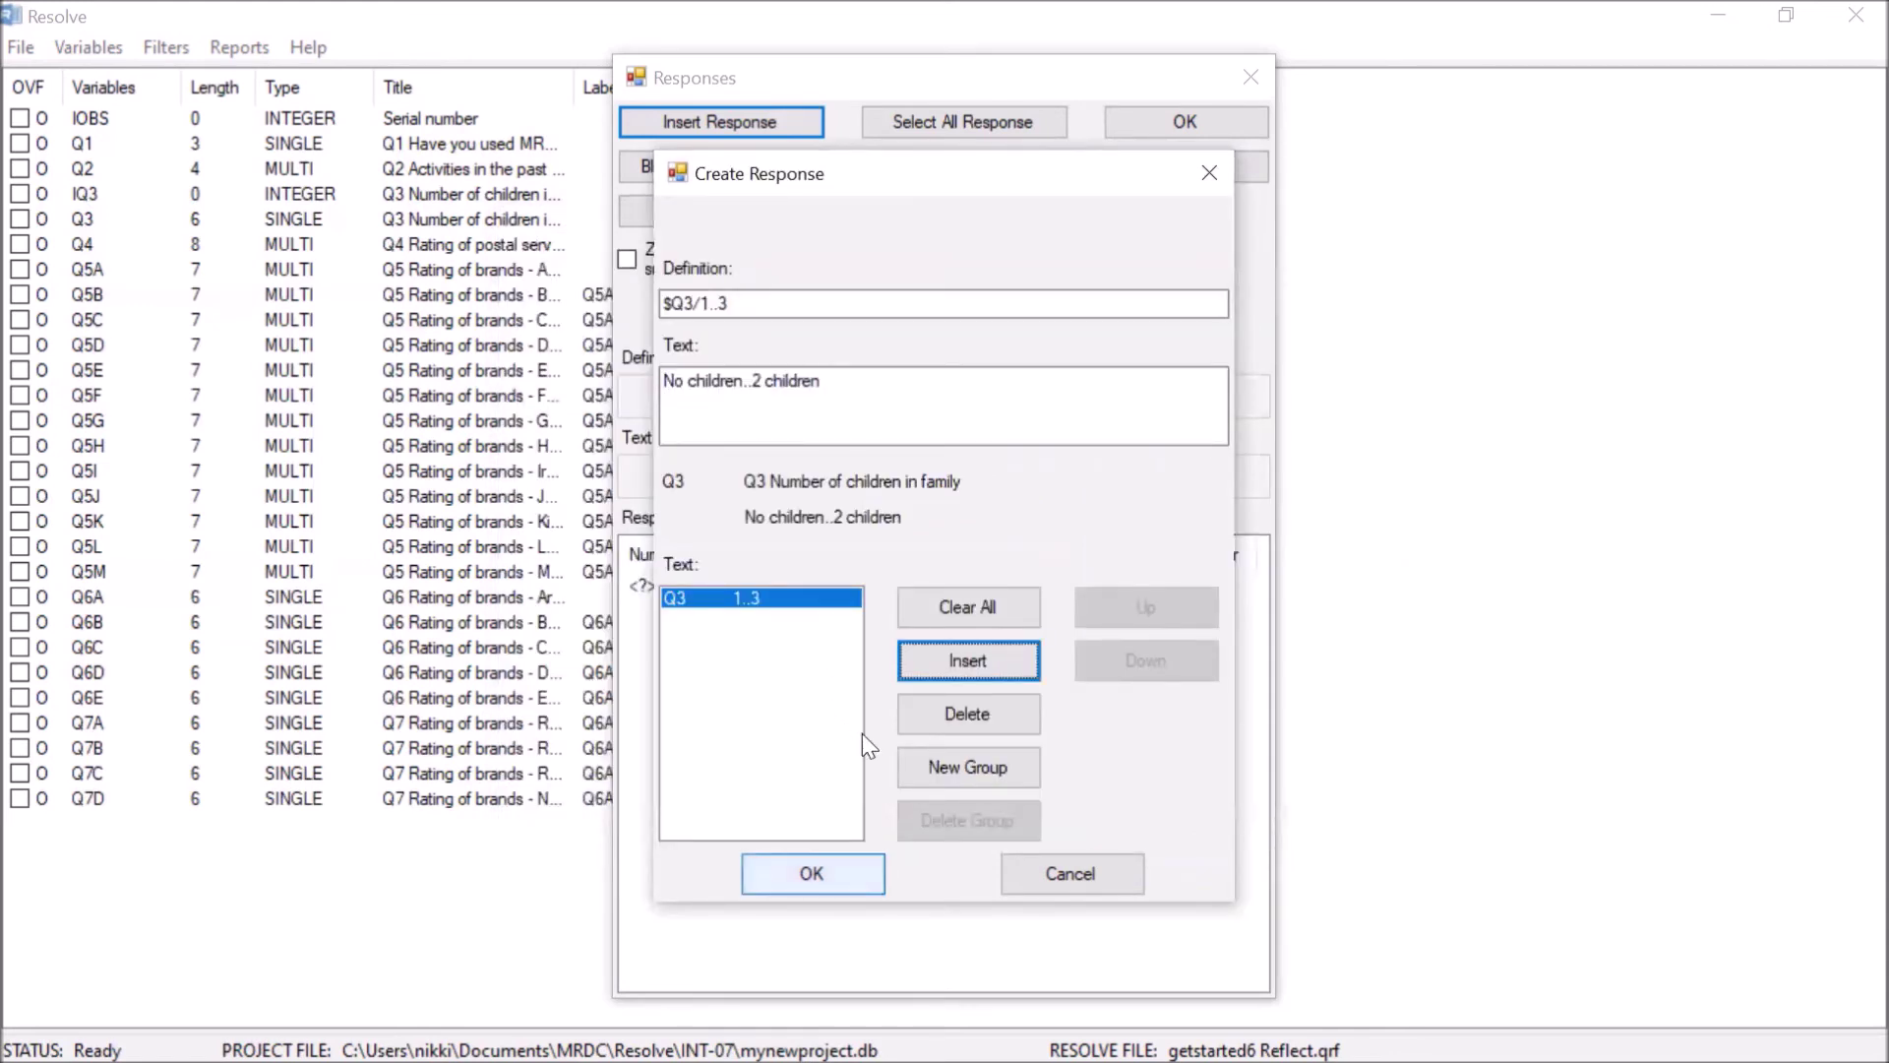
pyautogui.click(844, 885)
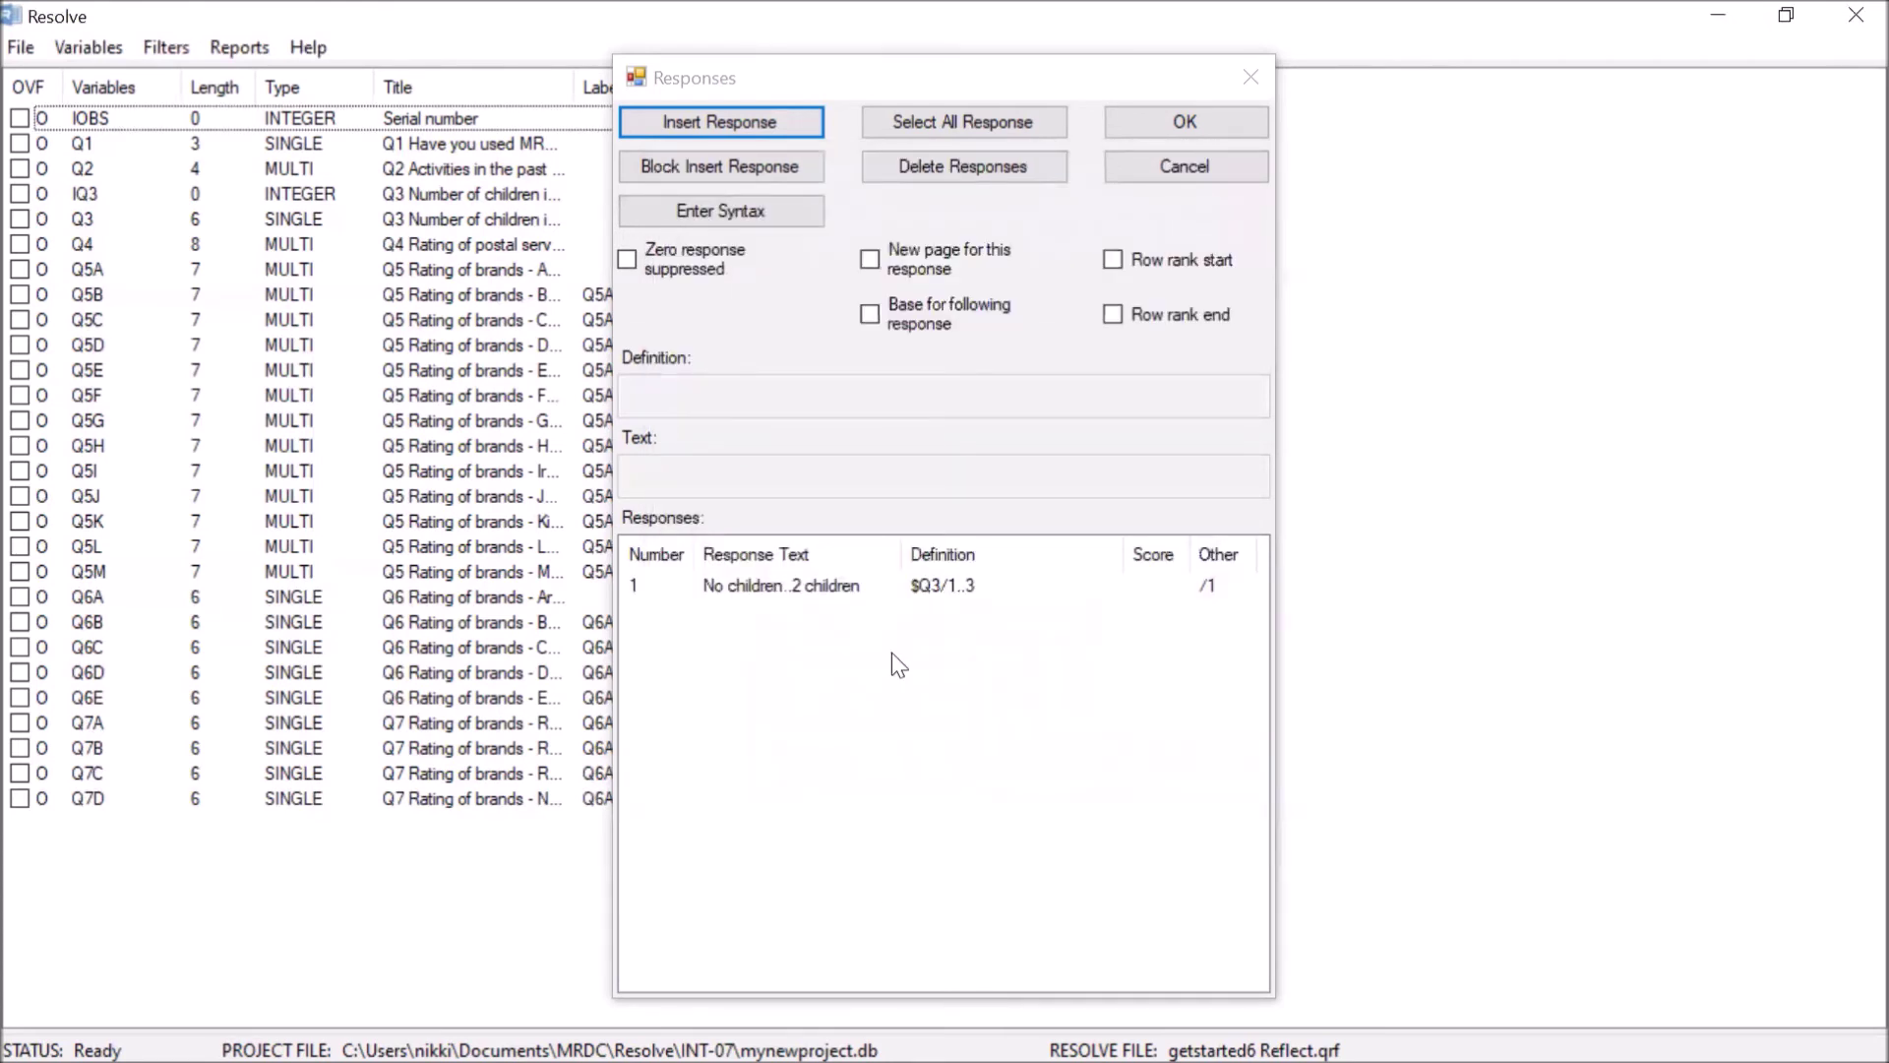
pyautogui.click(1186, 123)
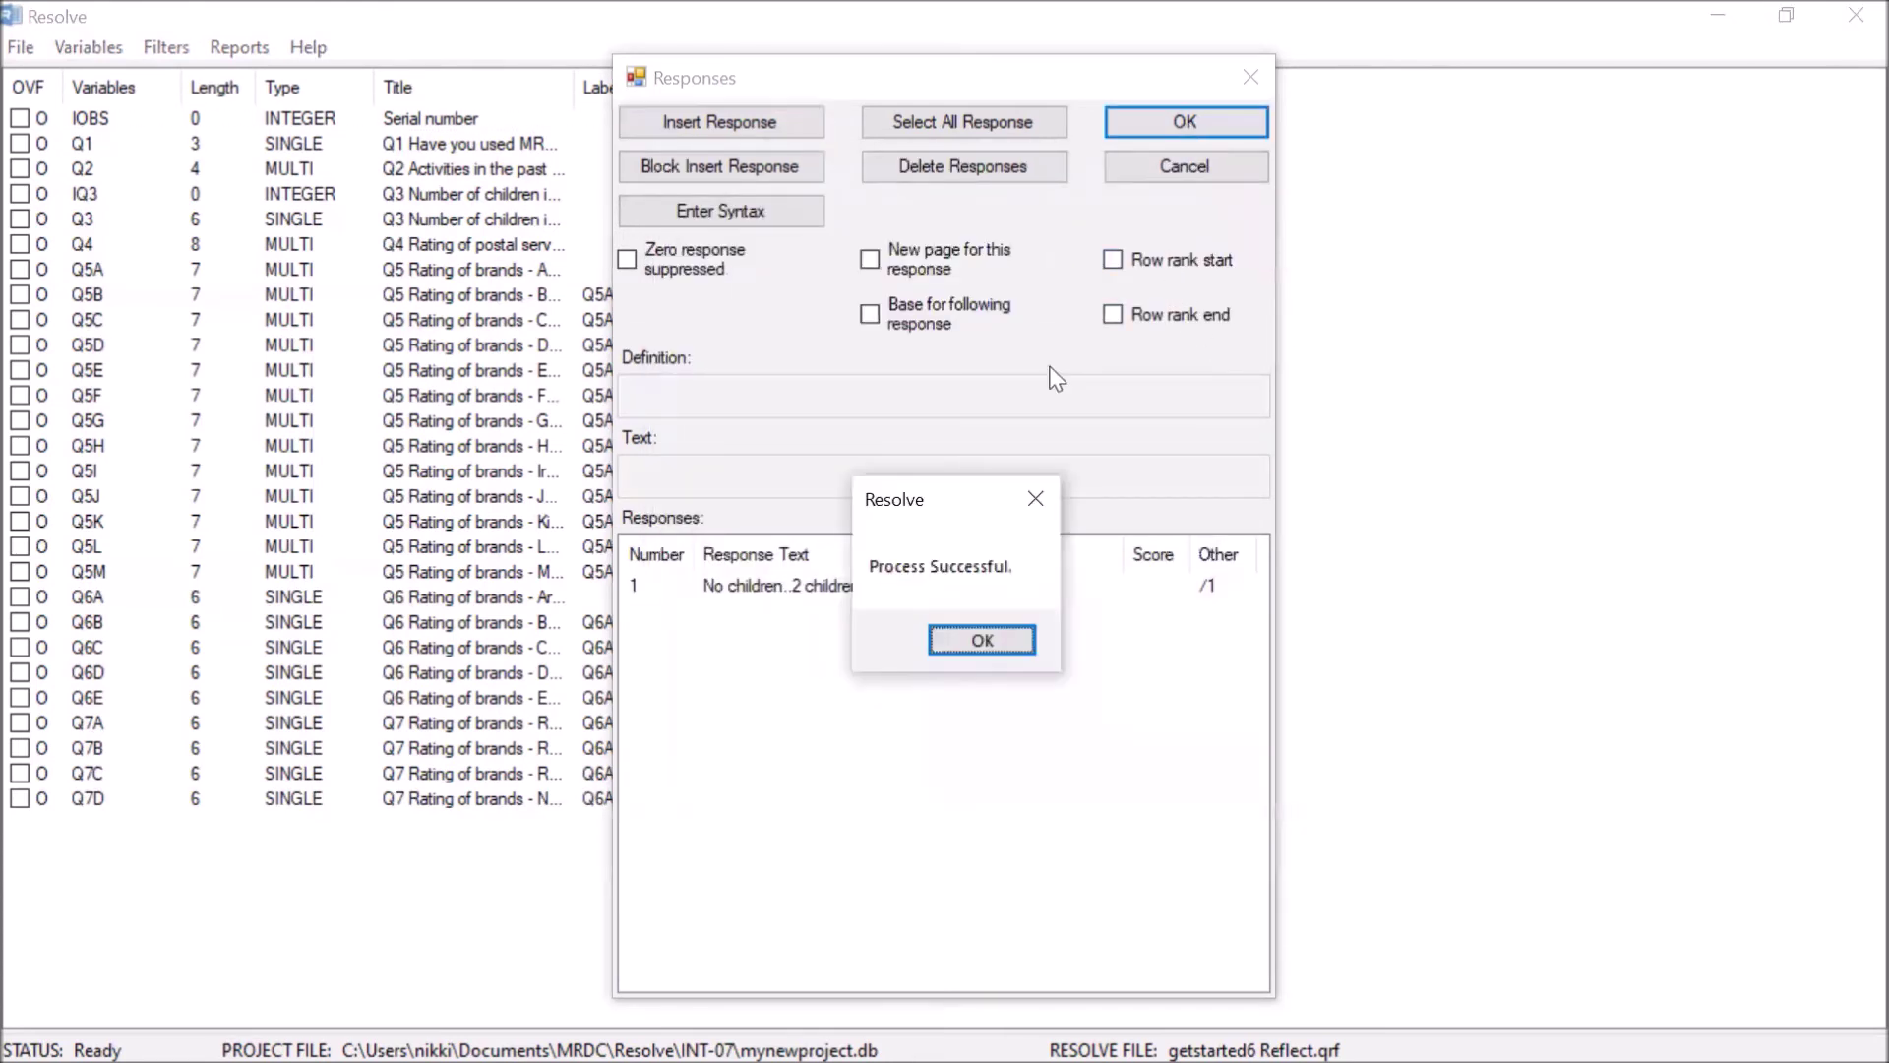
pyautogui.click(981, 640)
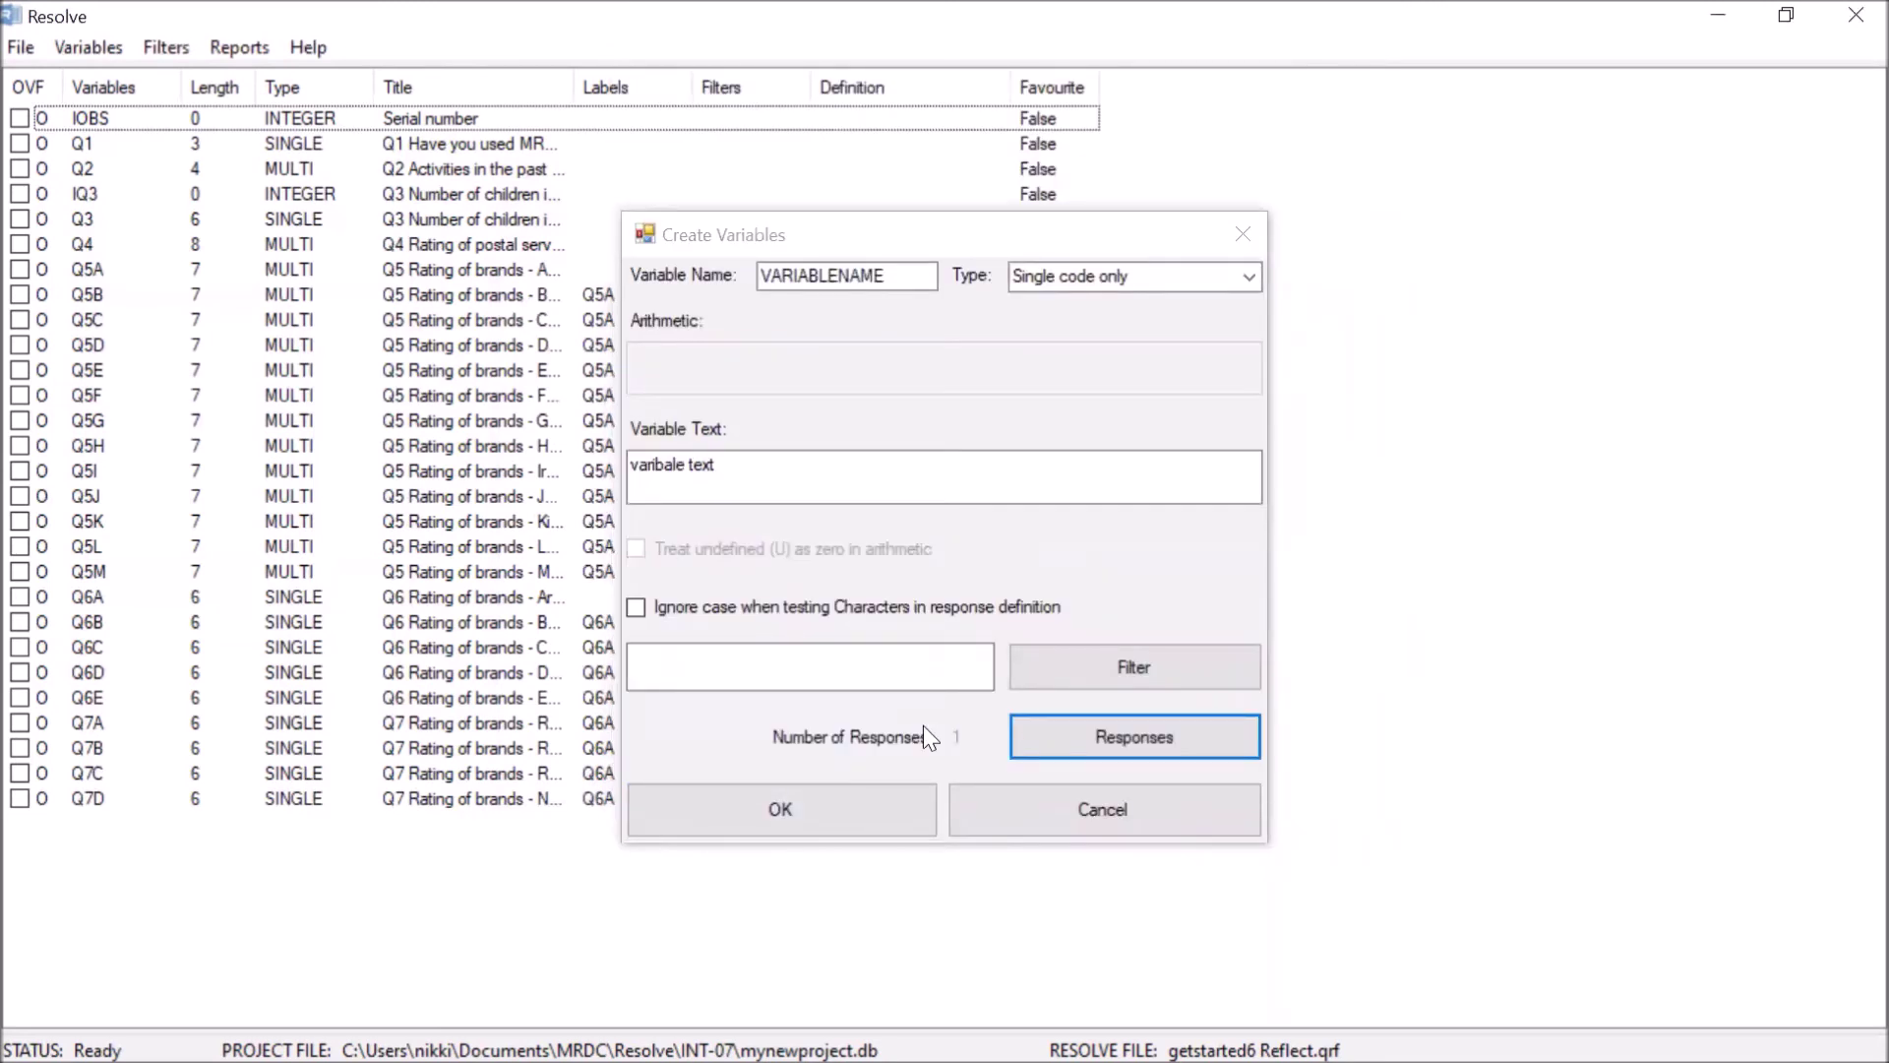
# Finish creating VARIABLENAME, and open its definition for editing, closing it without making changes.
pyautogui.press('Tab')
pyautogui.press('Return')
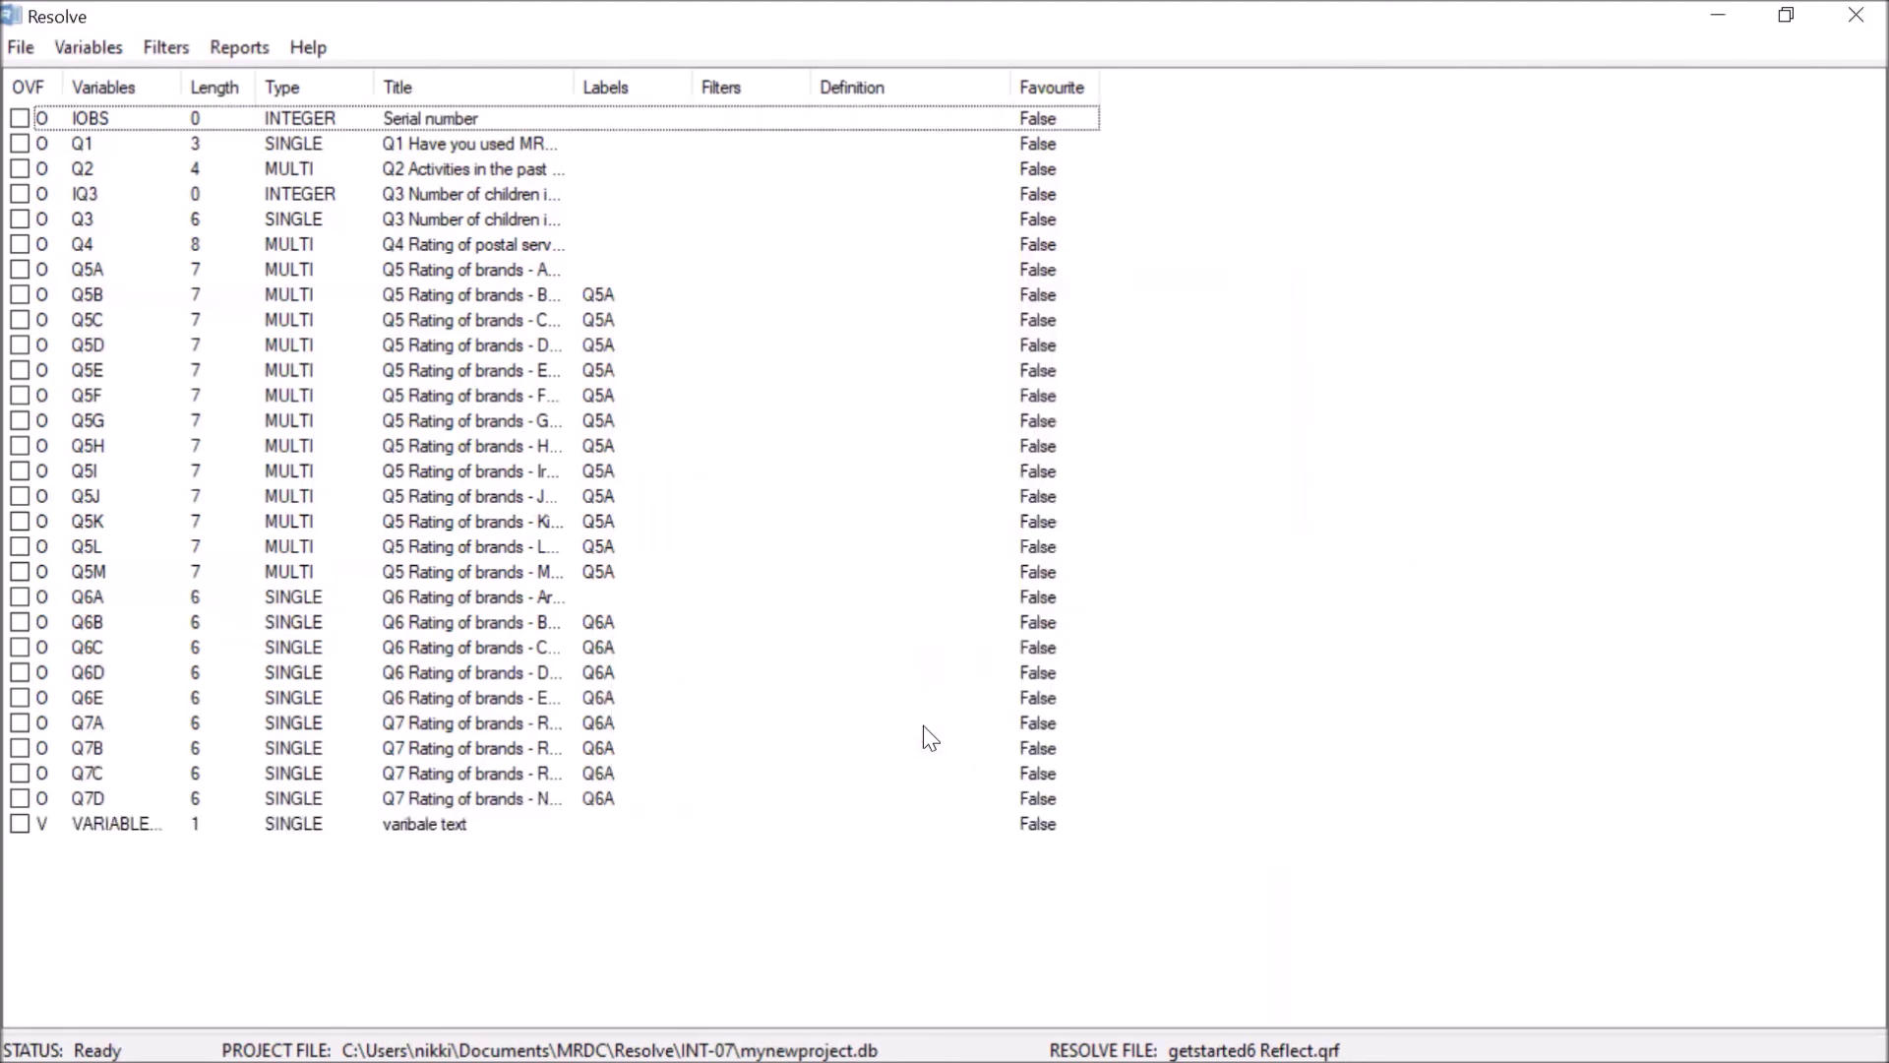
pyautogui.click(115, 829)
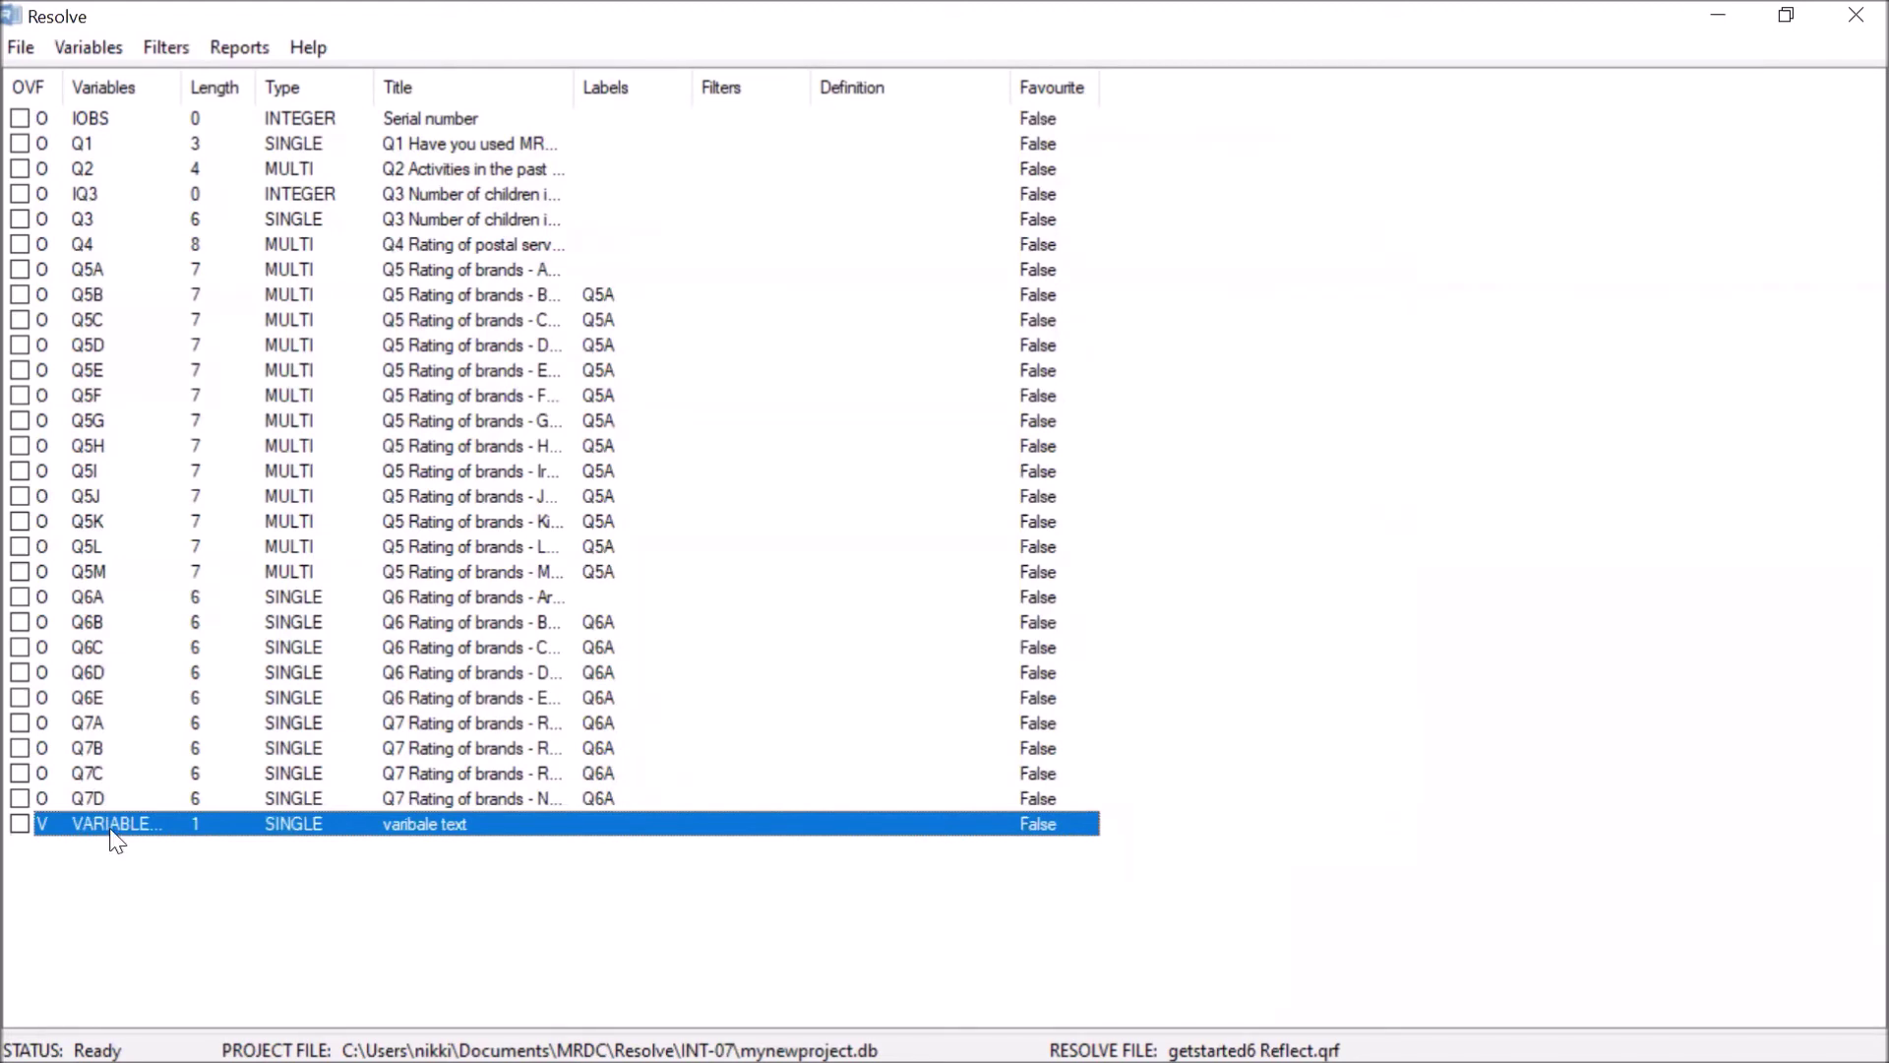
pyautogui.click(106, 54)
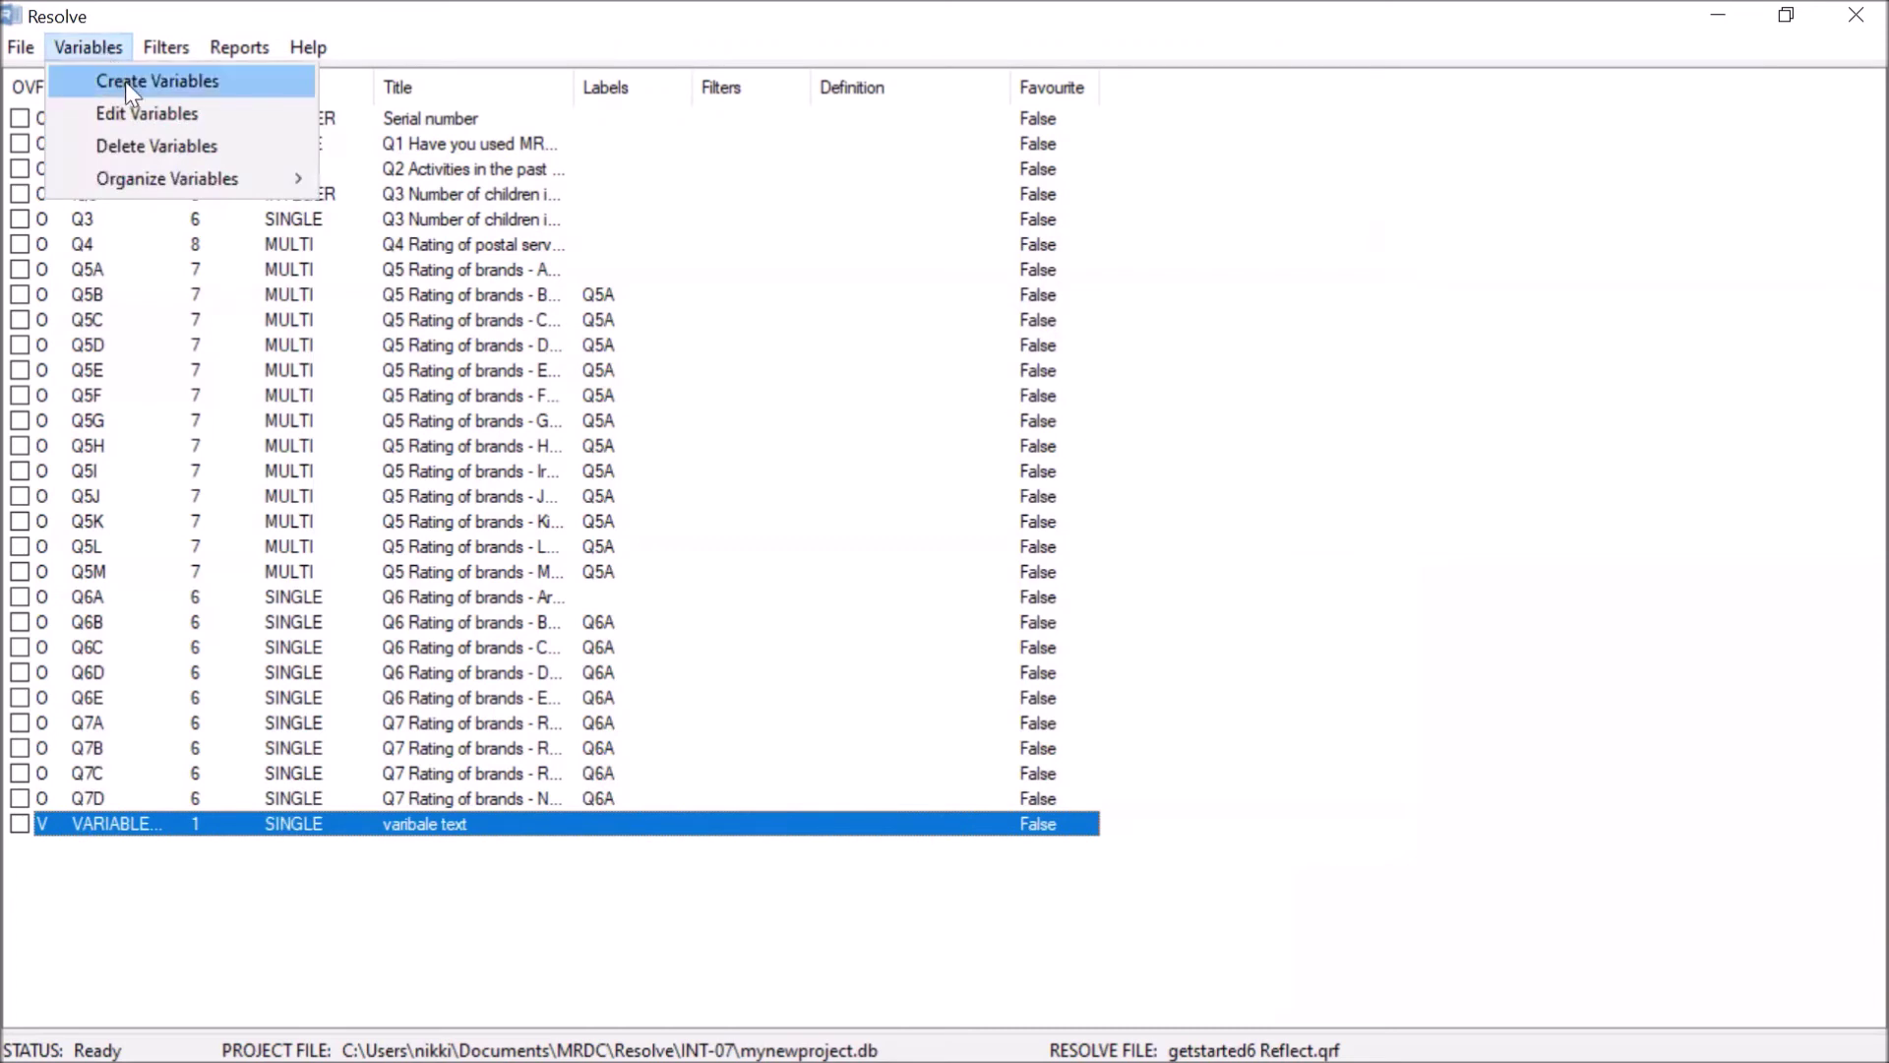
pyautogui.click(147, 114)
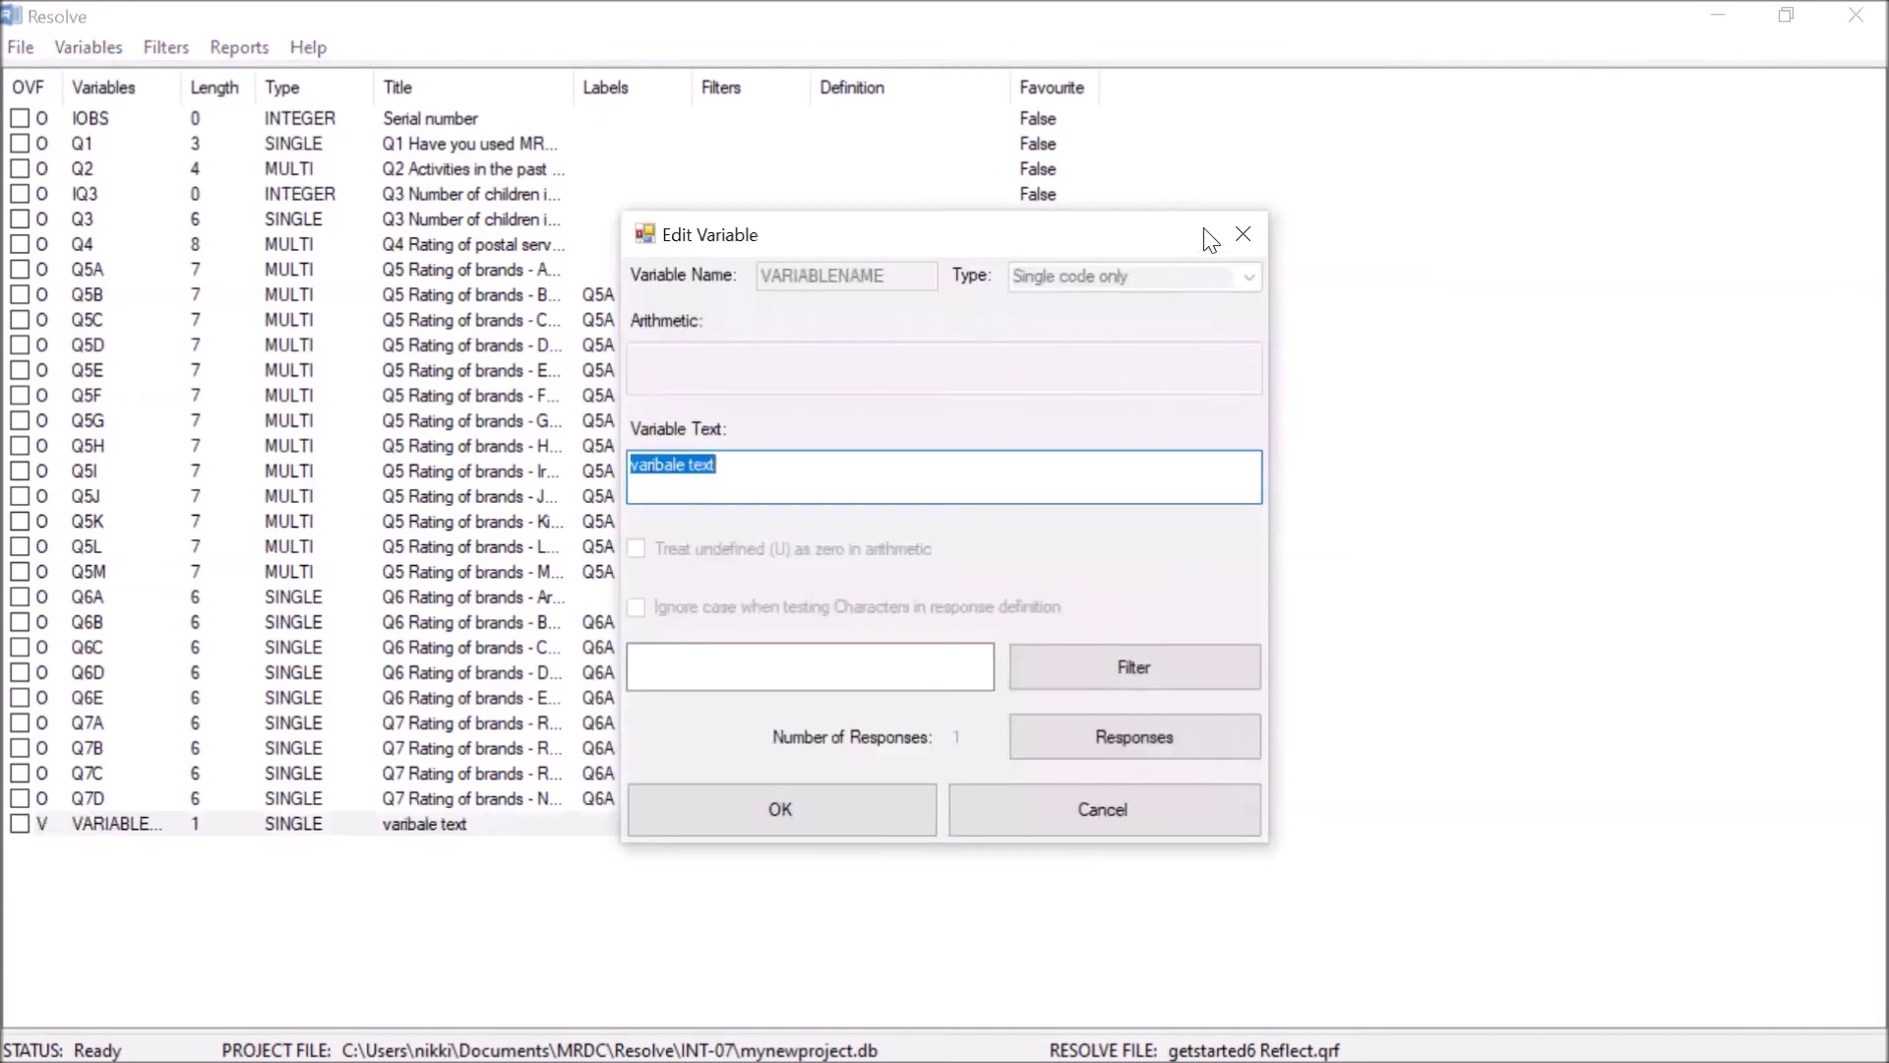
pyautogui.click(1242, 236)
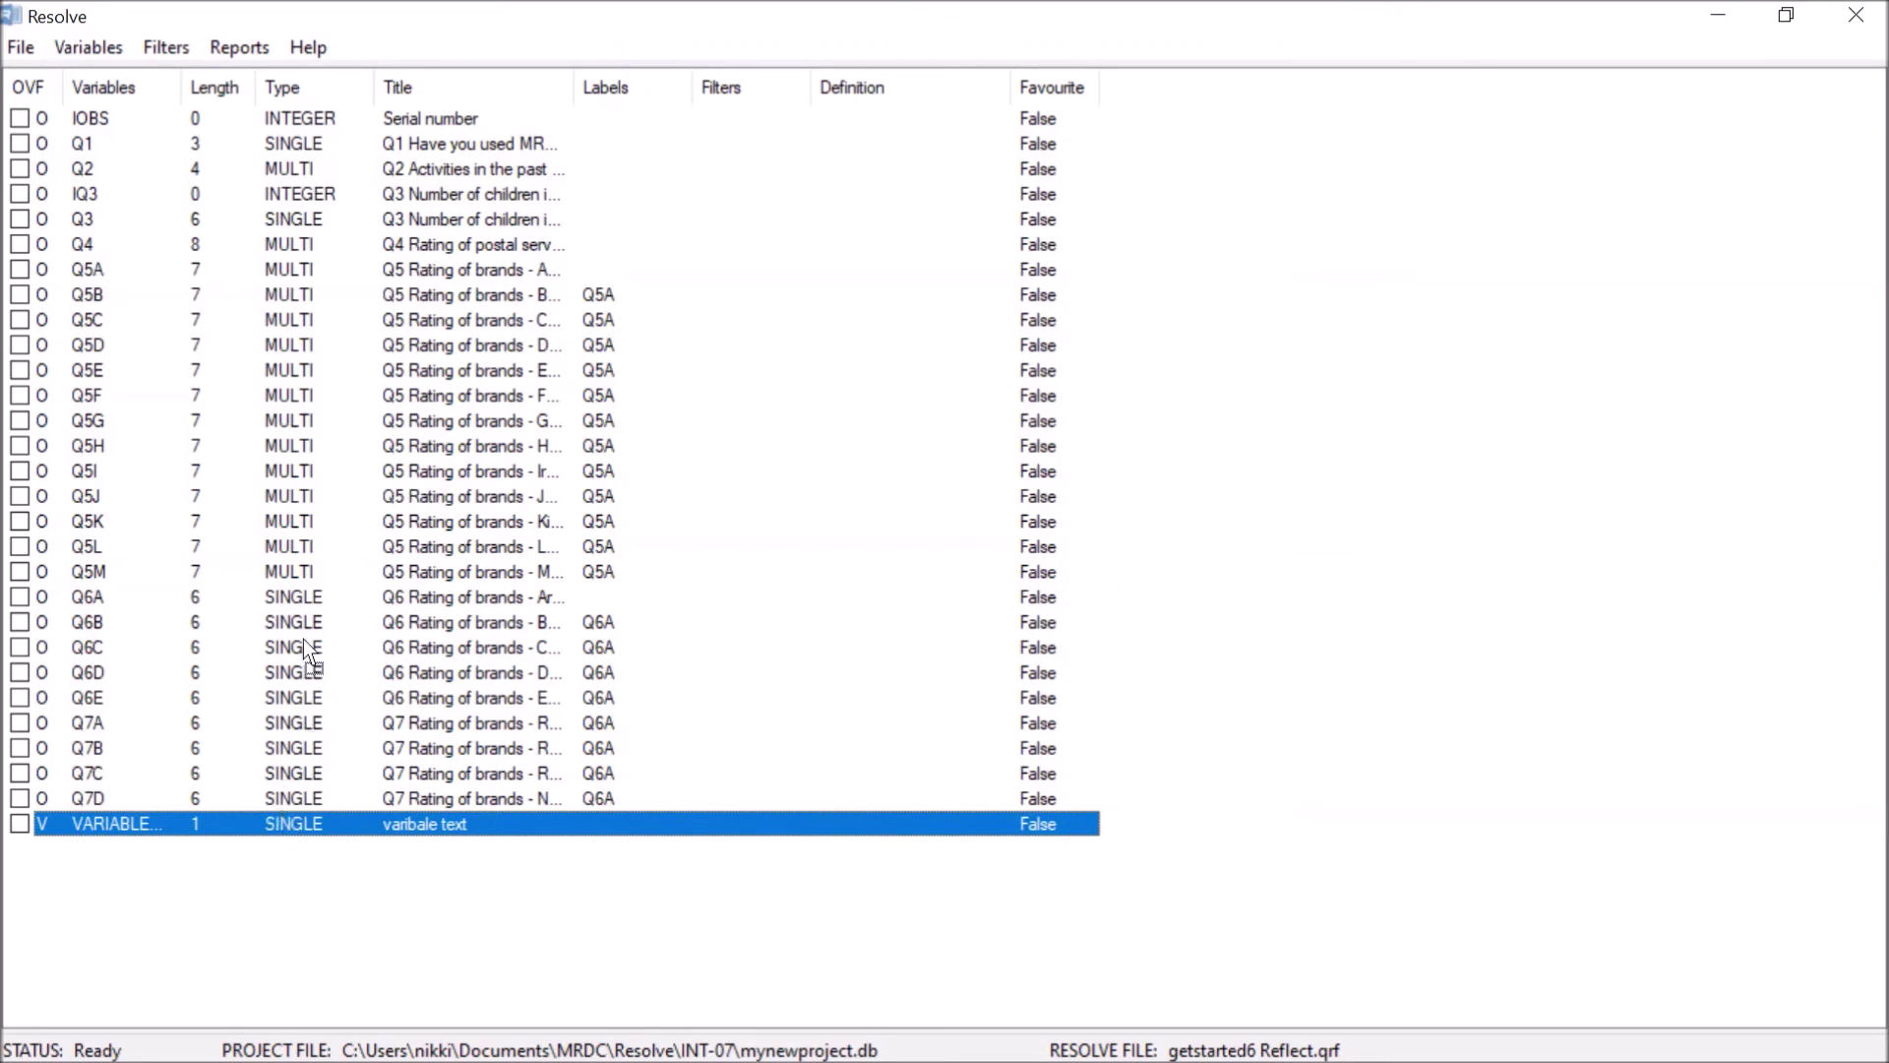
# Move VARIABLENAME up the variable list to between Q5L and Q5M, and mark it as a favourite.
pyautogui.moveTo(303, 639); pyautogui.dragTo(307, 630)
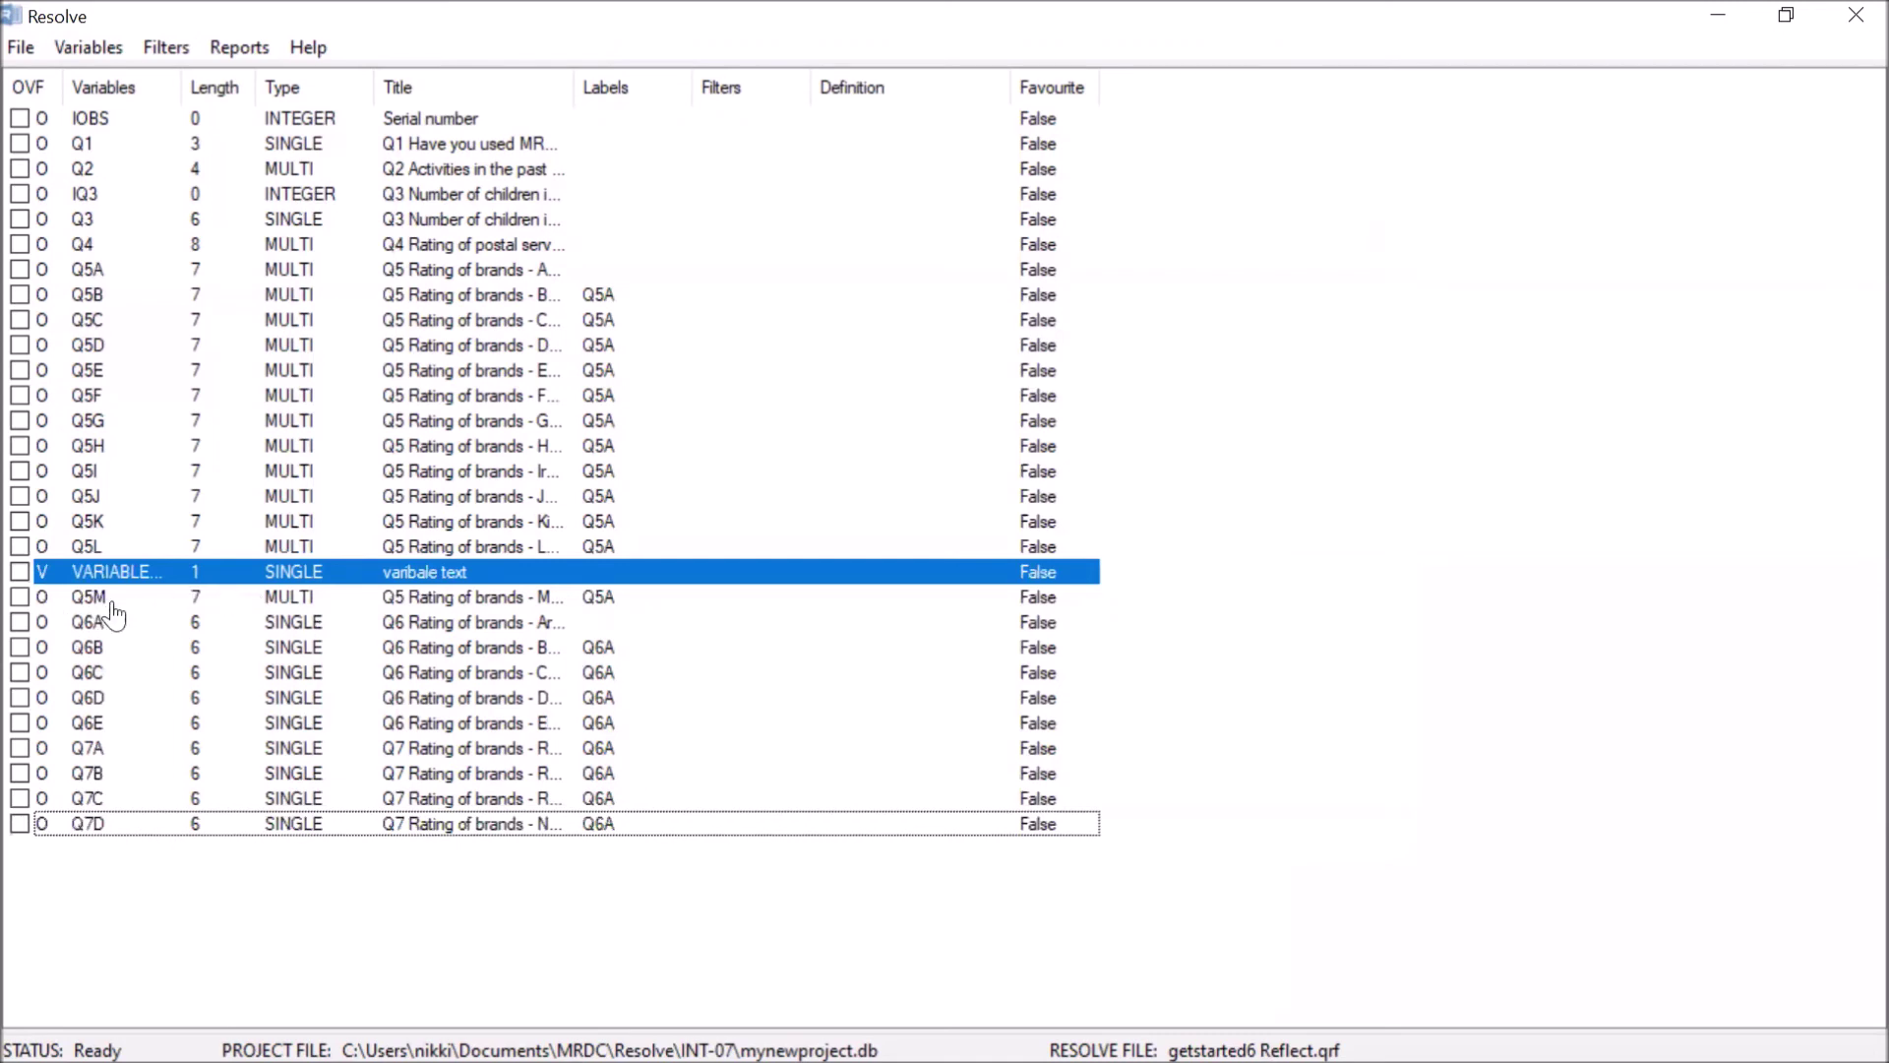
pyautogui.doubleClick(390, 578)
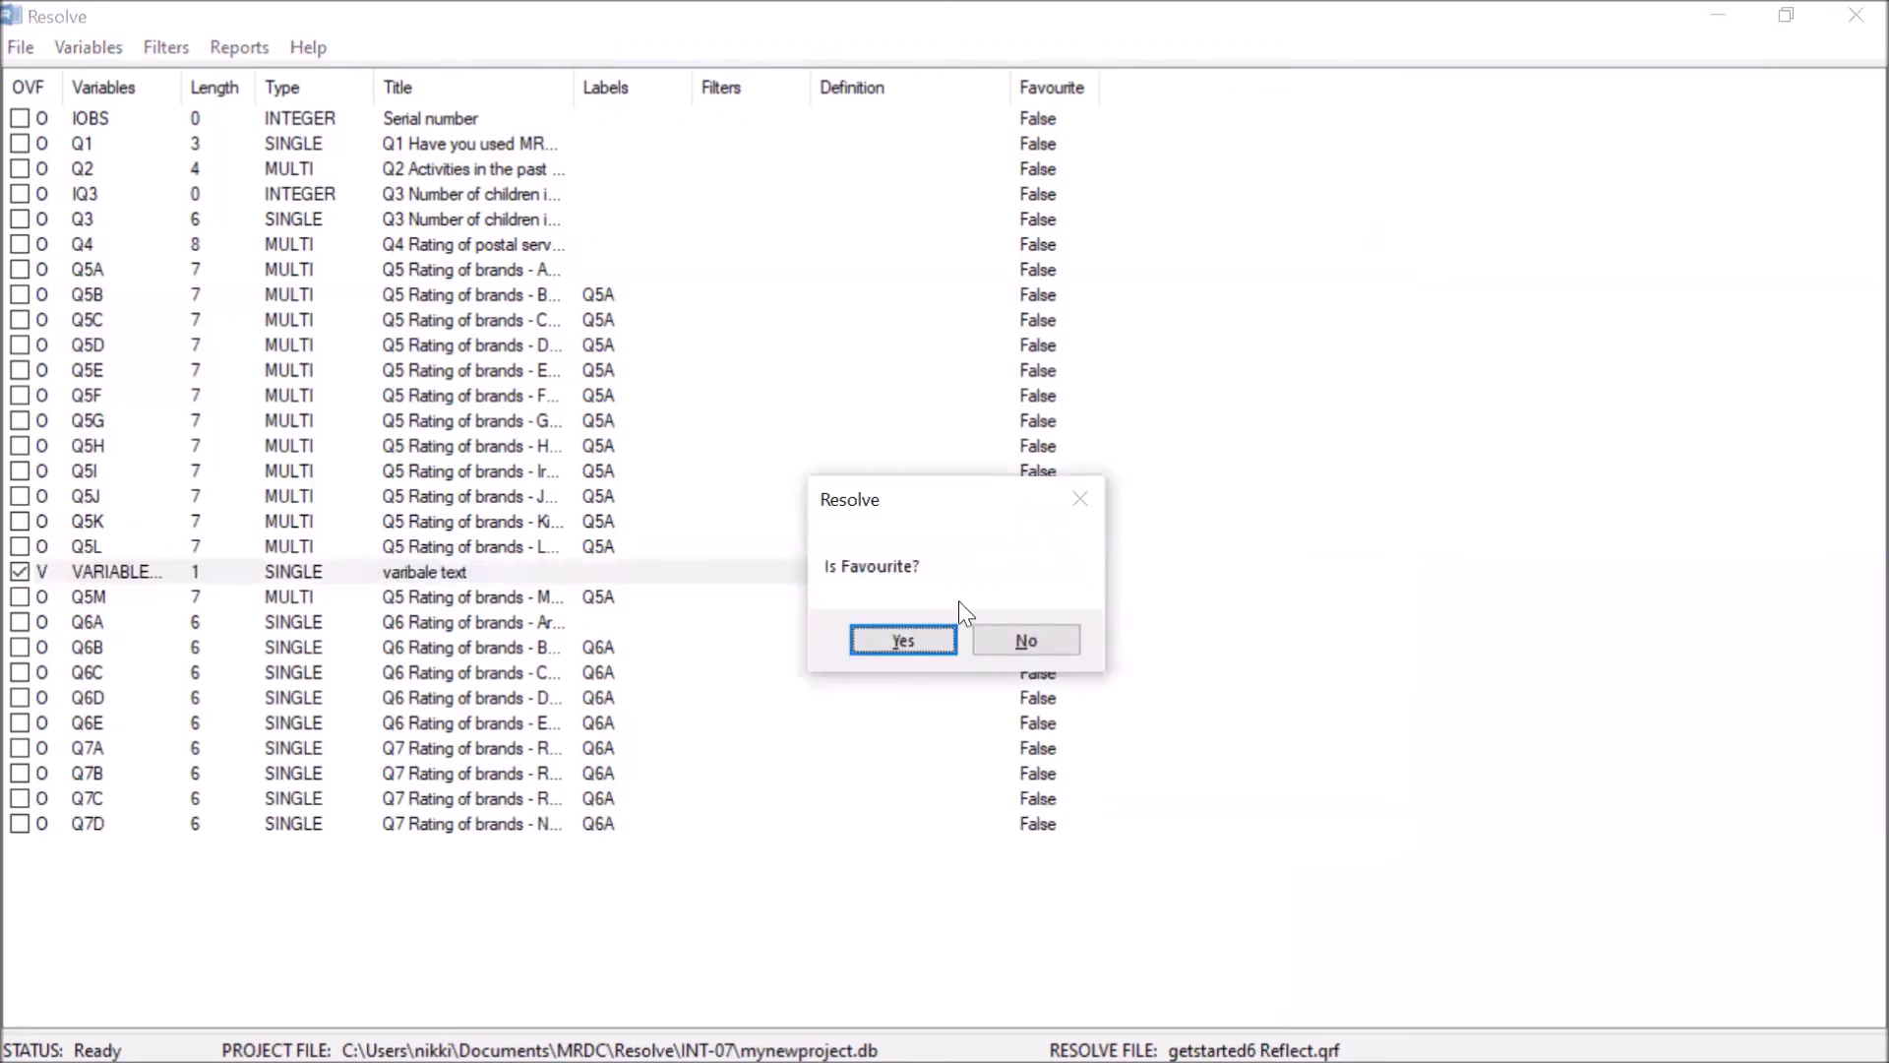
pyautogui.click(921, 641)
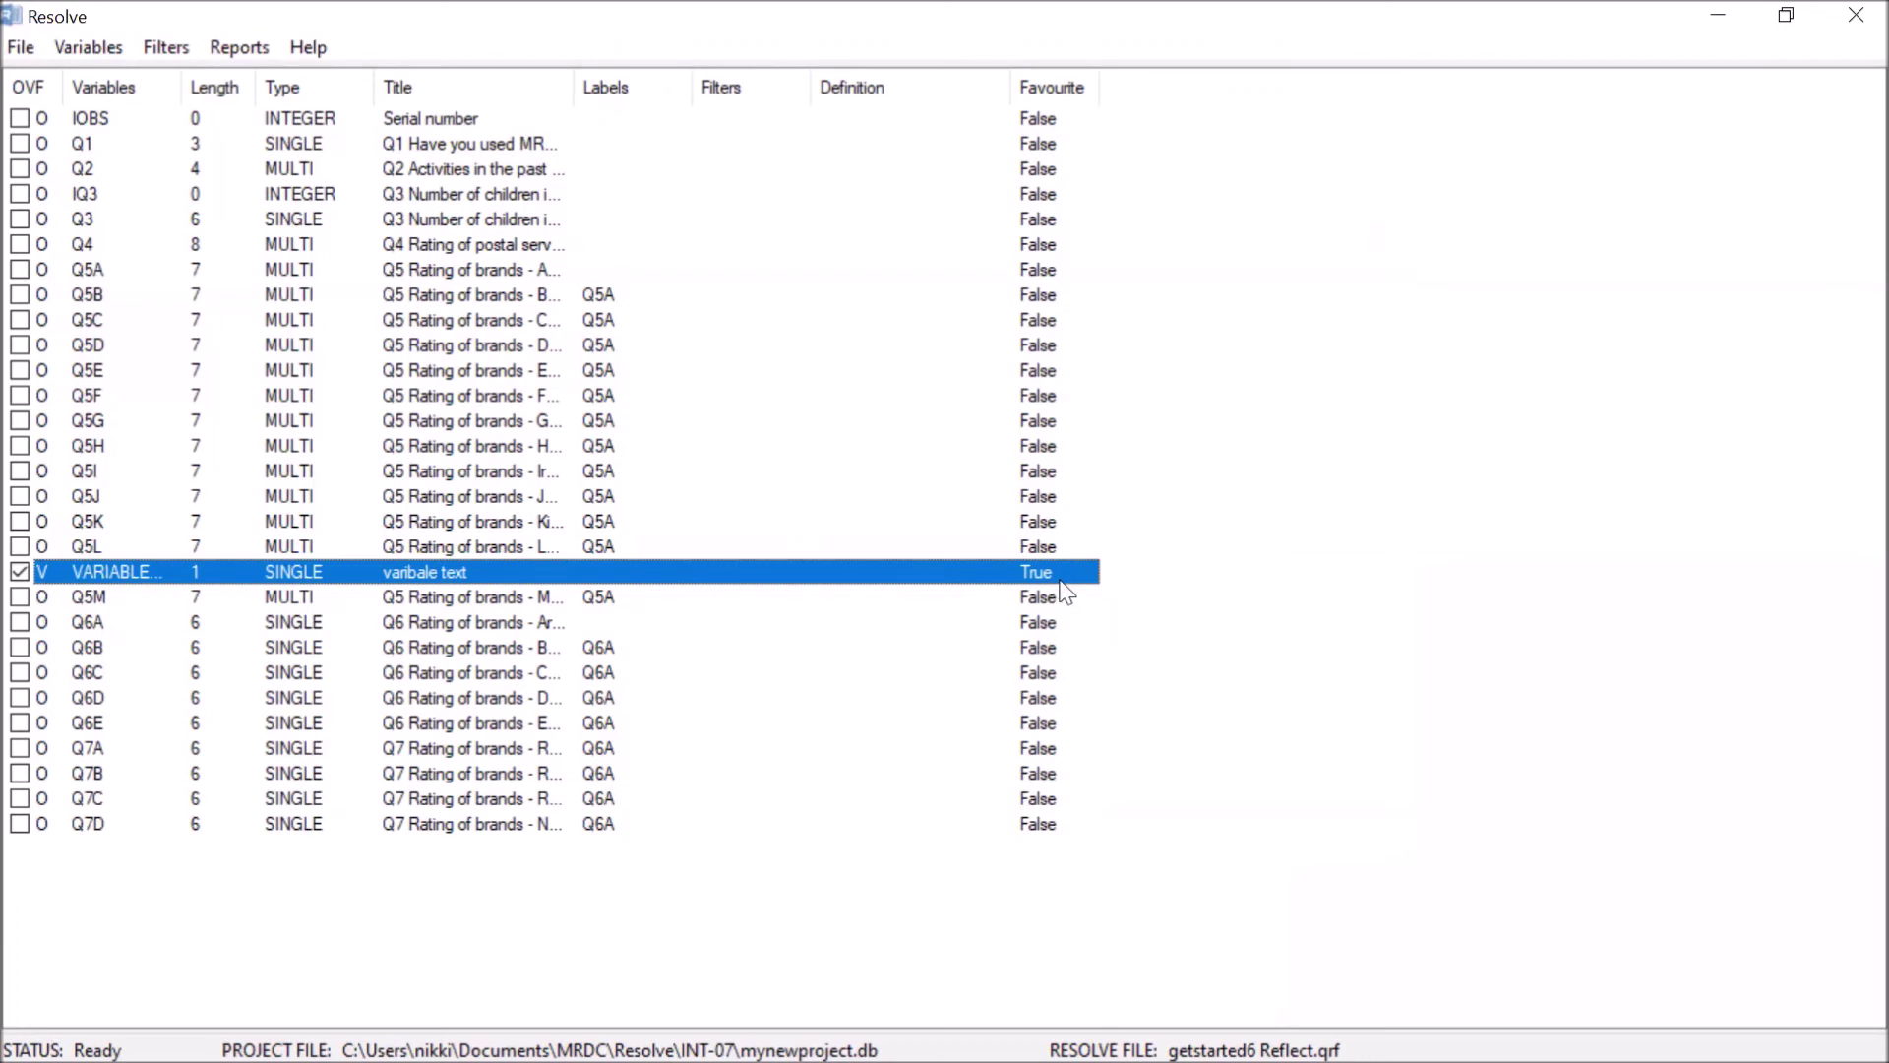
# Group the variables VARIABLENAME, Q5M, Q6A, Q6B and Q6C under the group name "GROUP NAME".
pyautogui.click(20, 596)
pyautogui.click(20, 622)
pyautogui.click(19, 648)
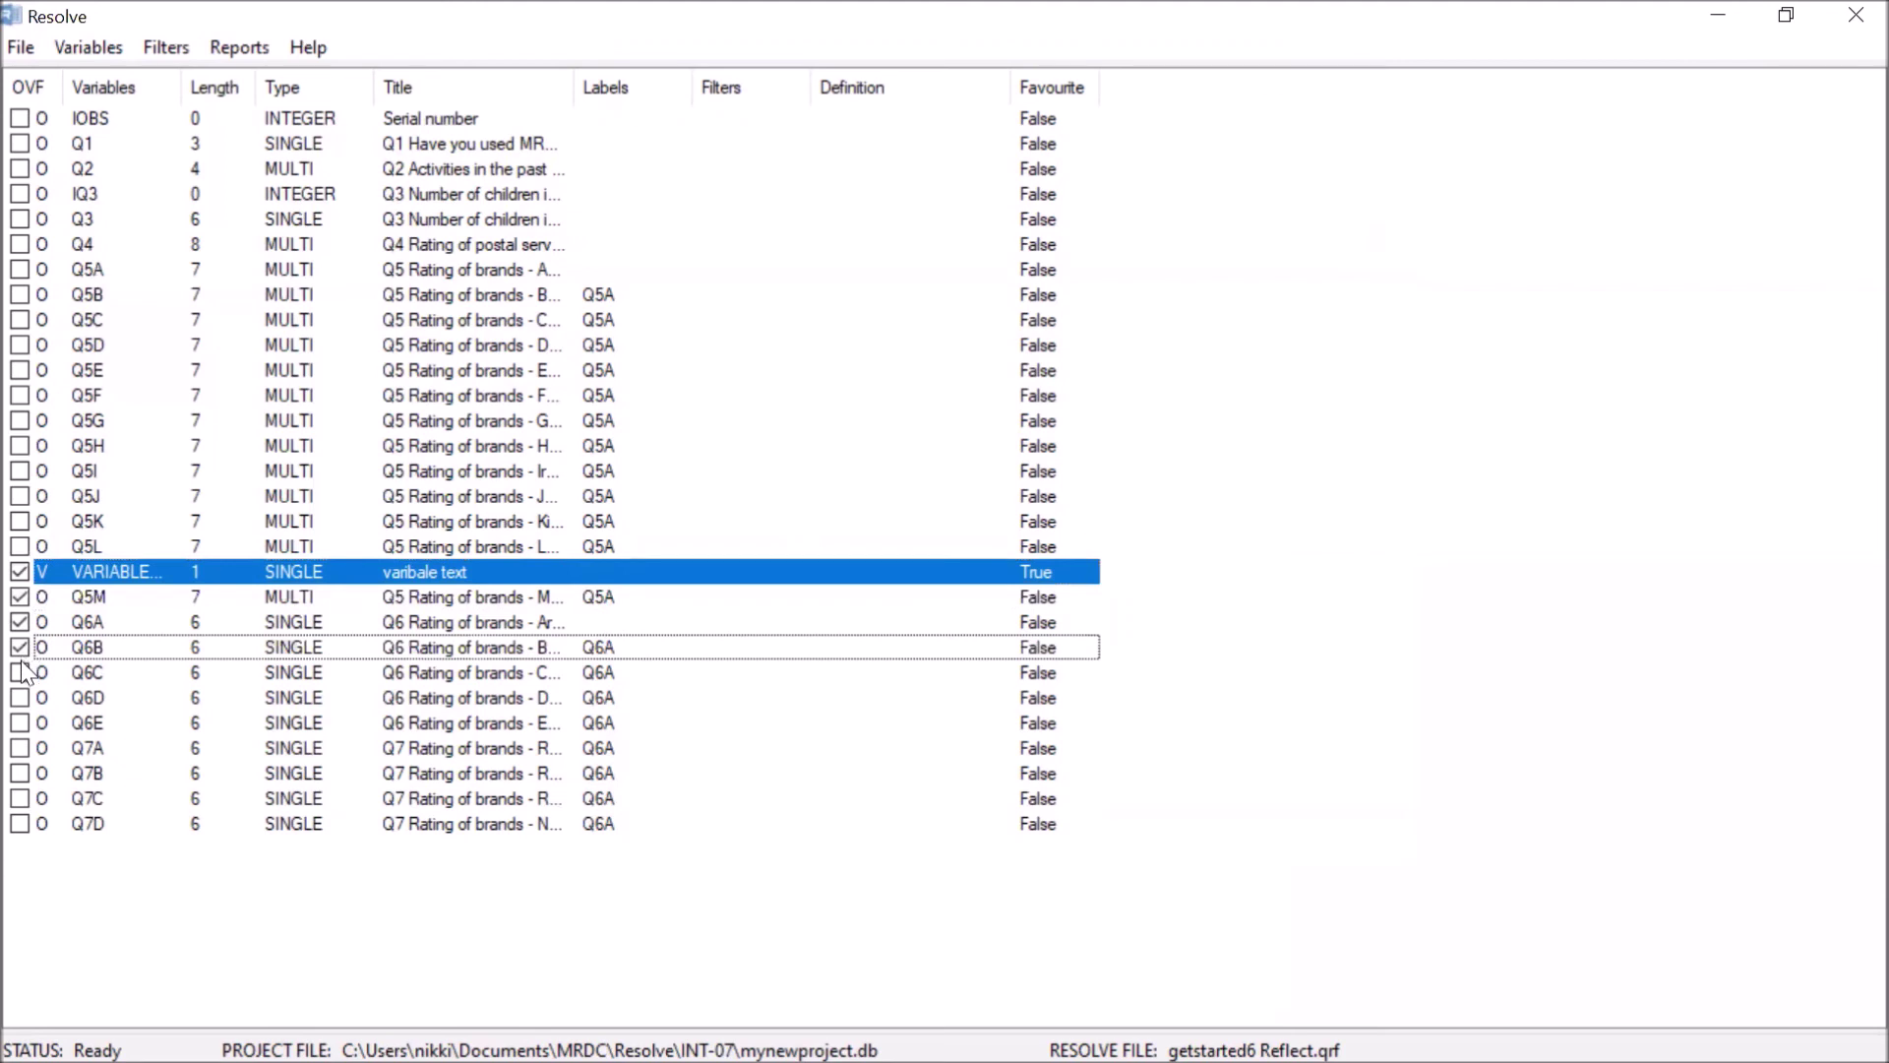
pyautogui.click(19, 673)
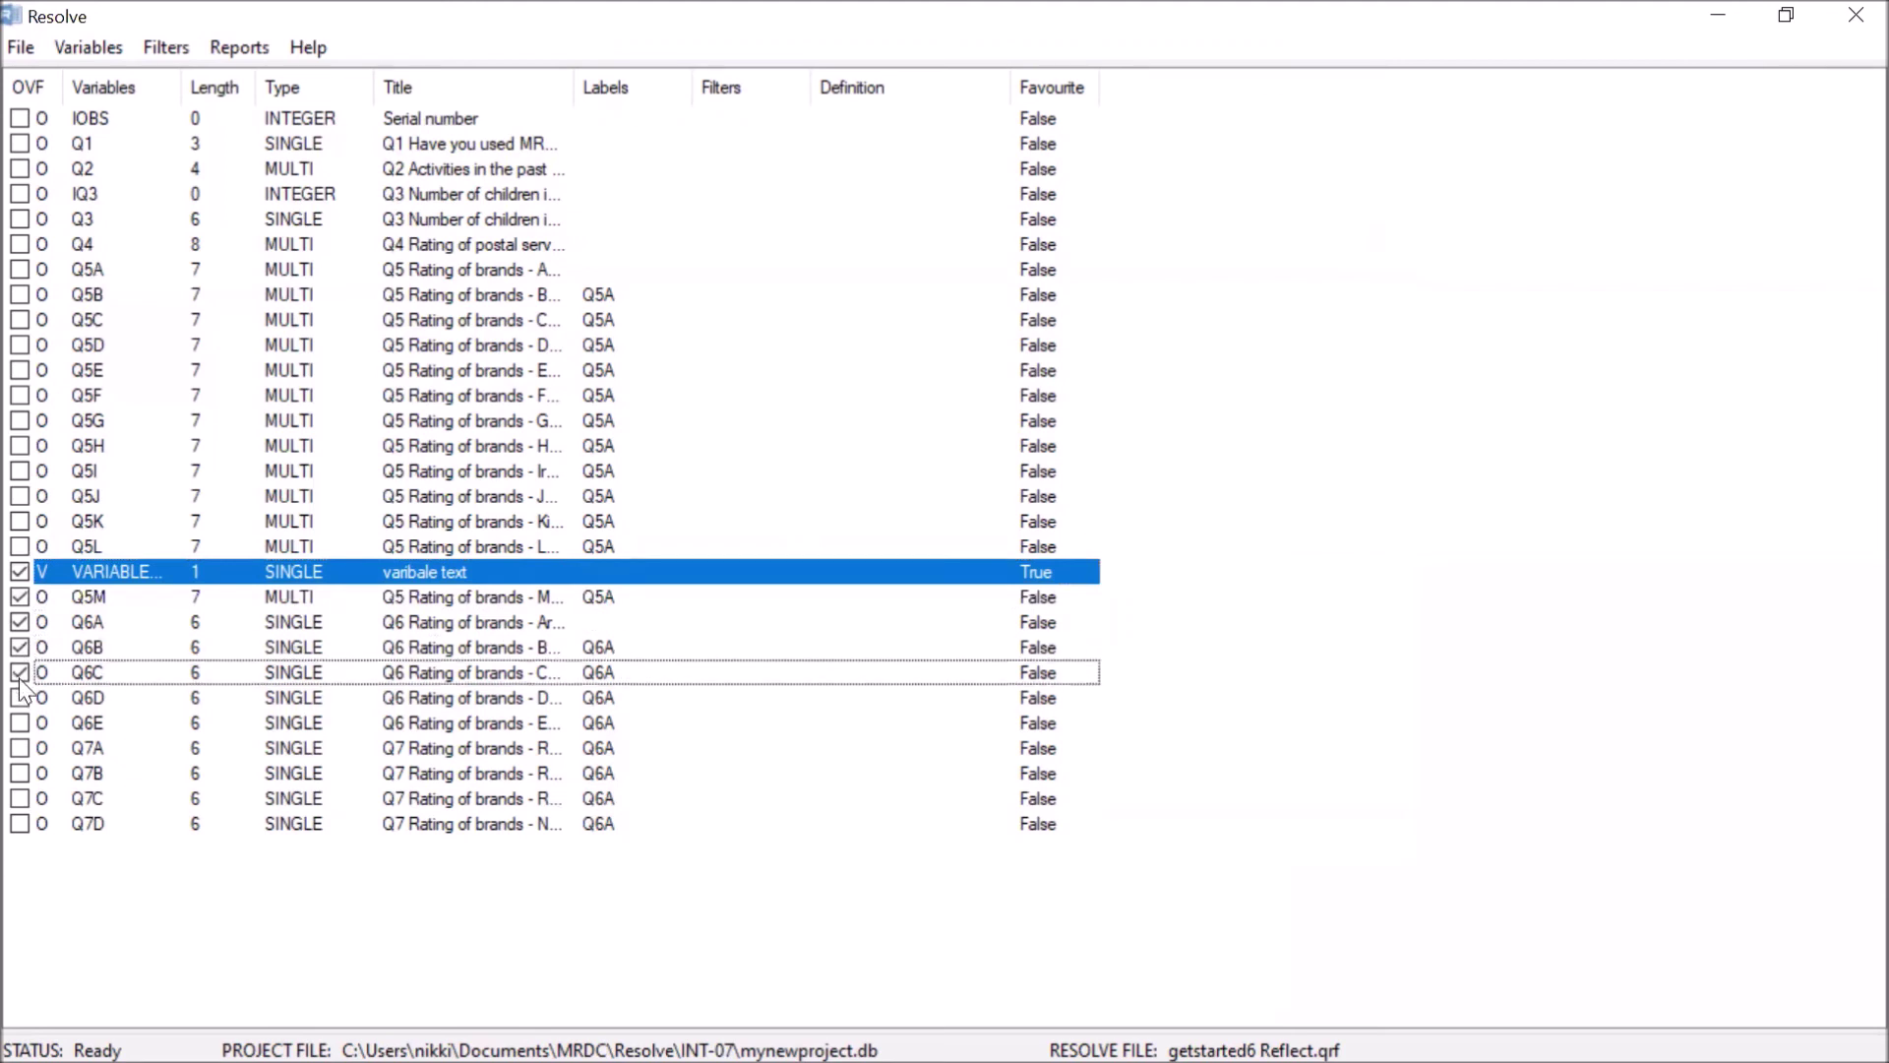
pyautogui.click(116, 51)
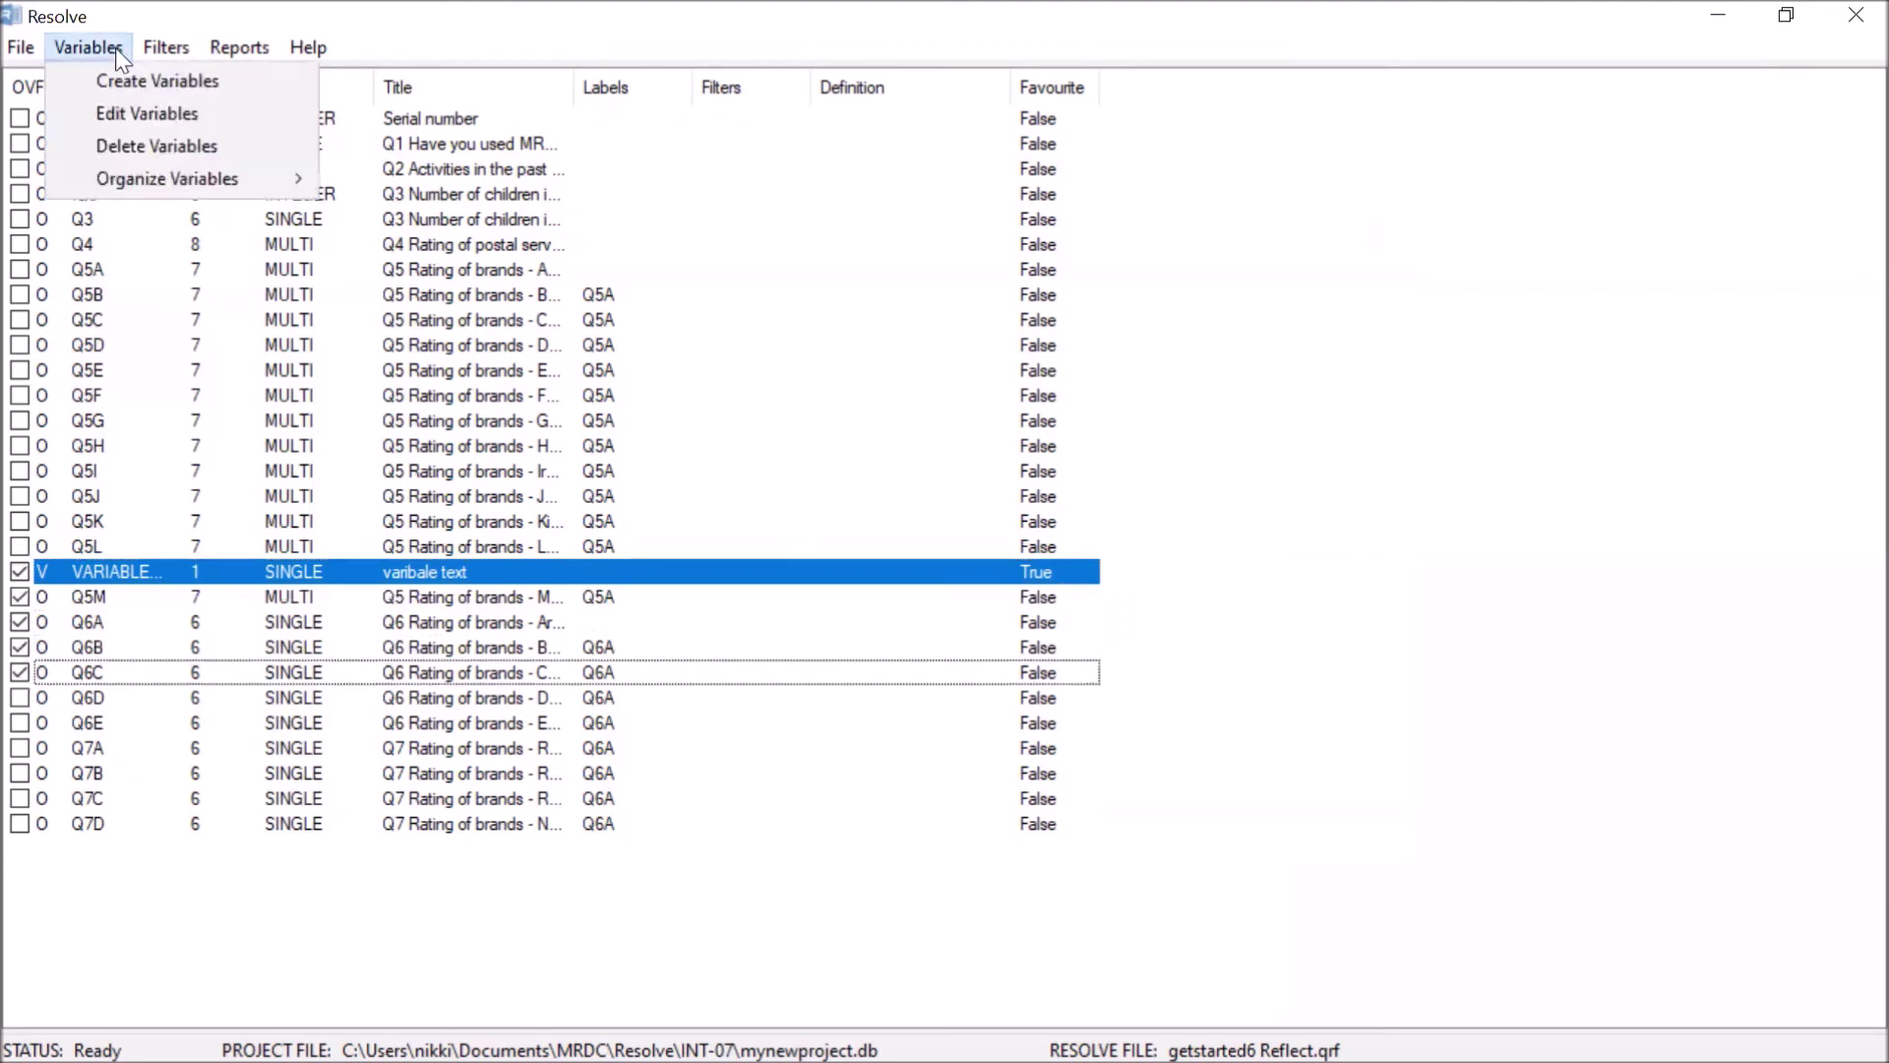
pyautogui.moveTo(172, 185)
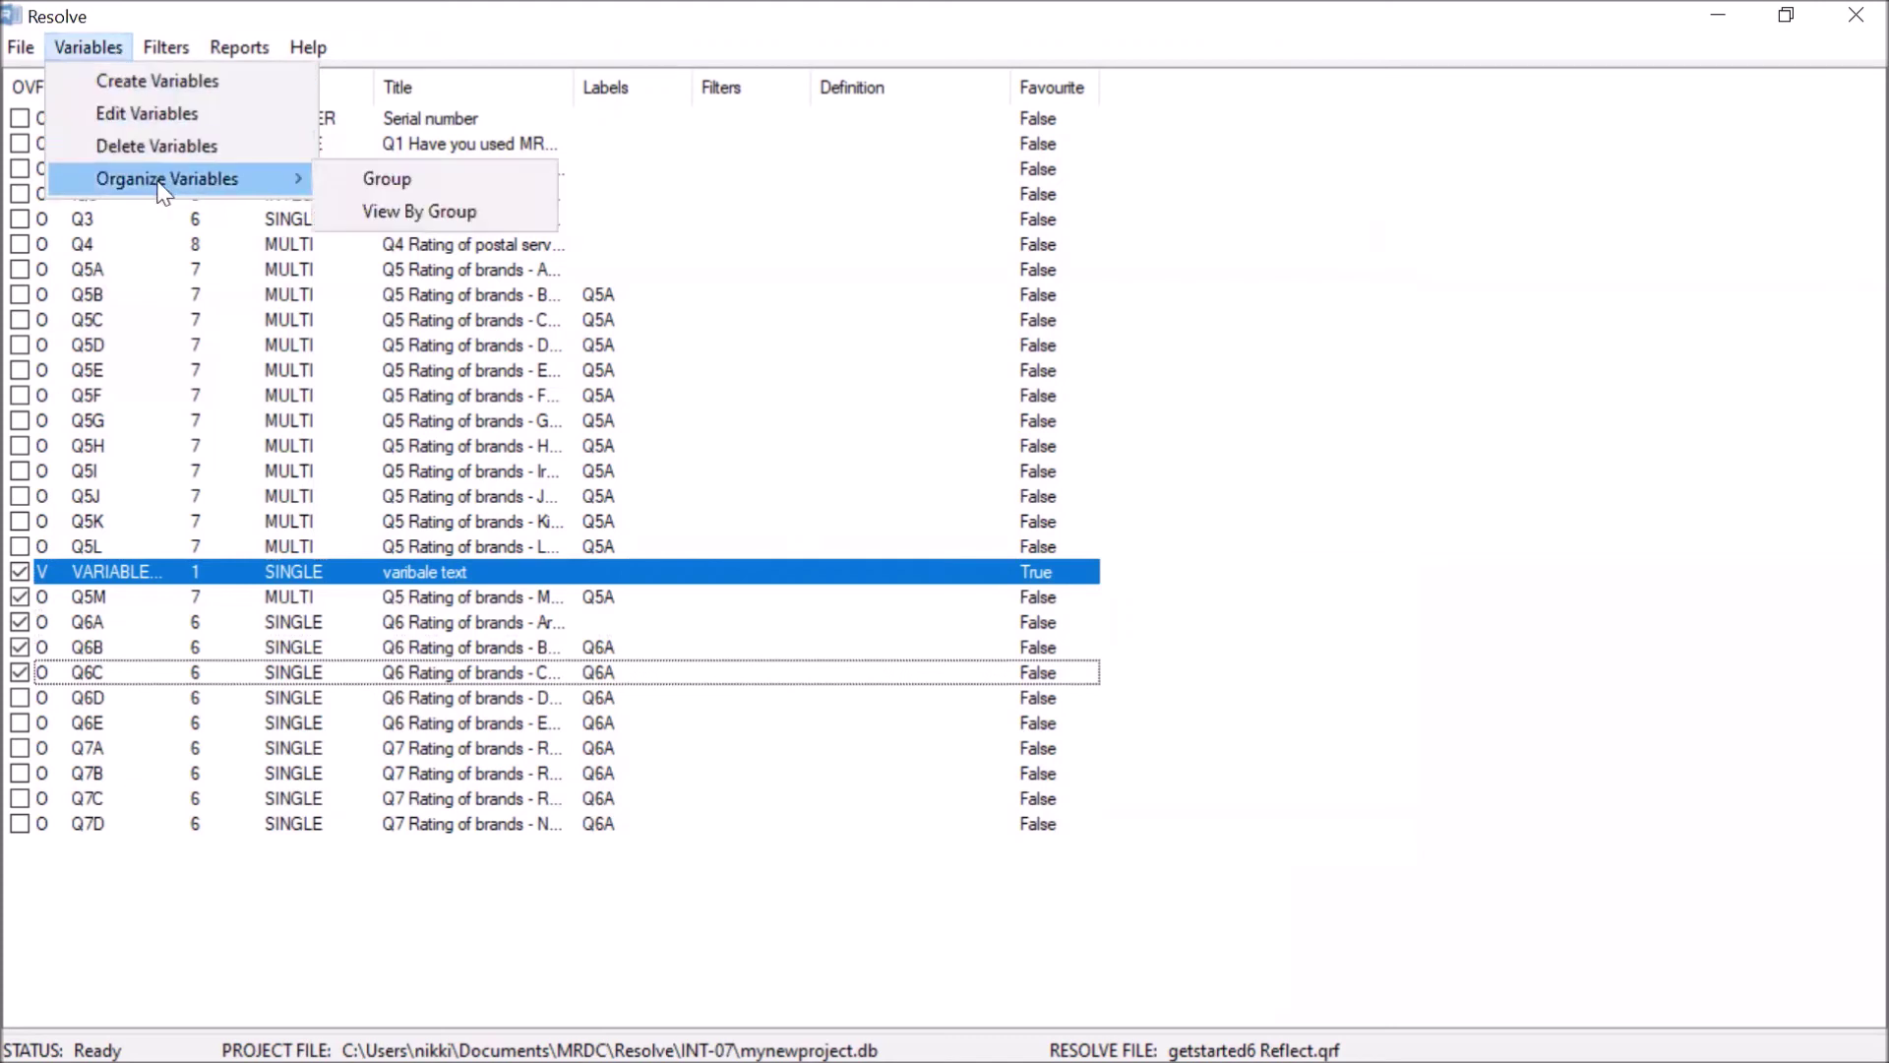
pyautogui.click(417, 174)
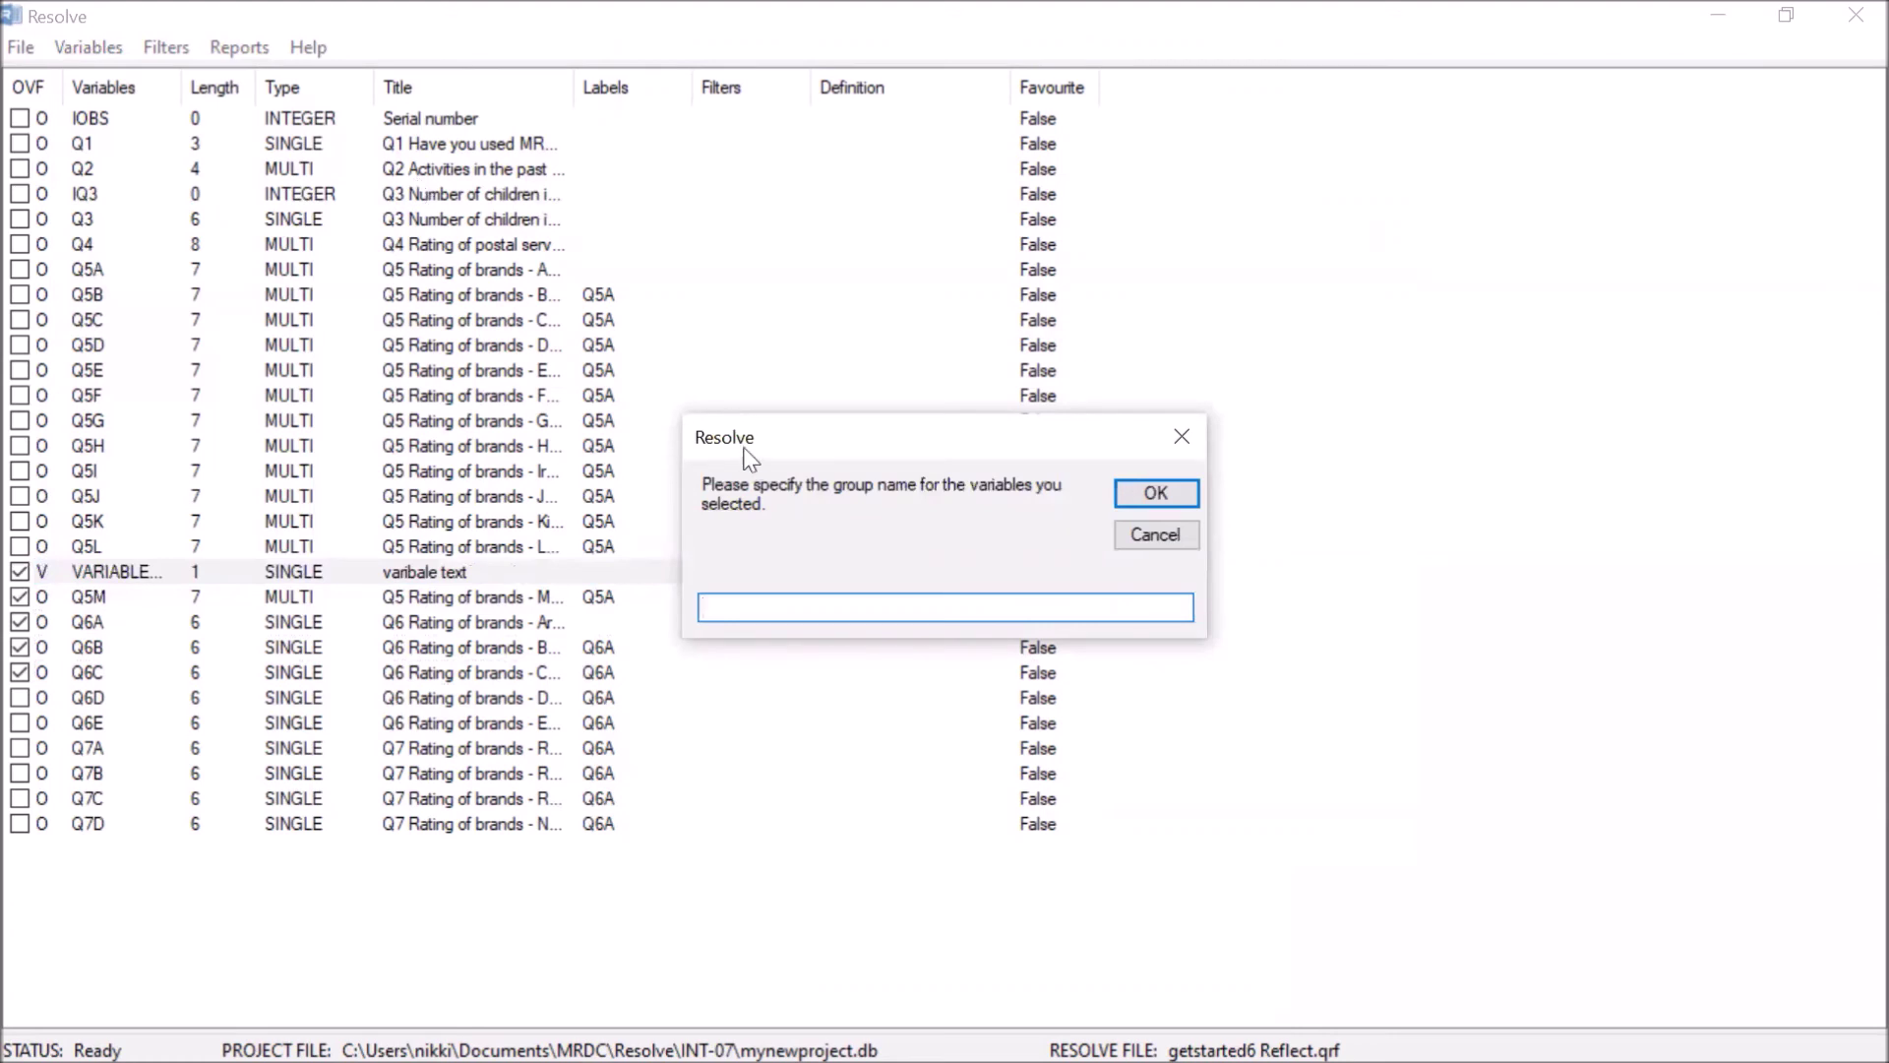
pyautogui.write('GROUP NAME')
pyautogui.click(1165, 494)
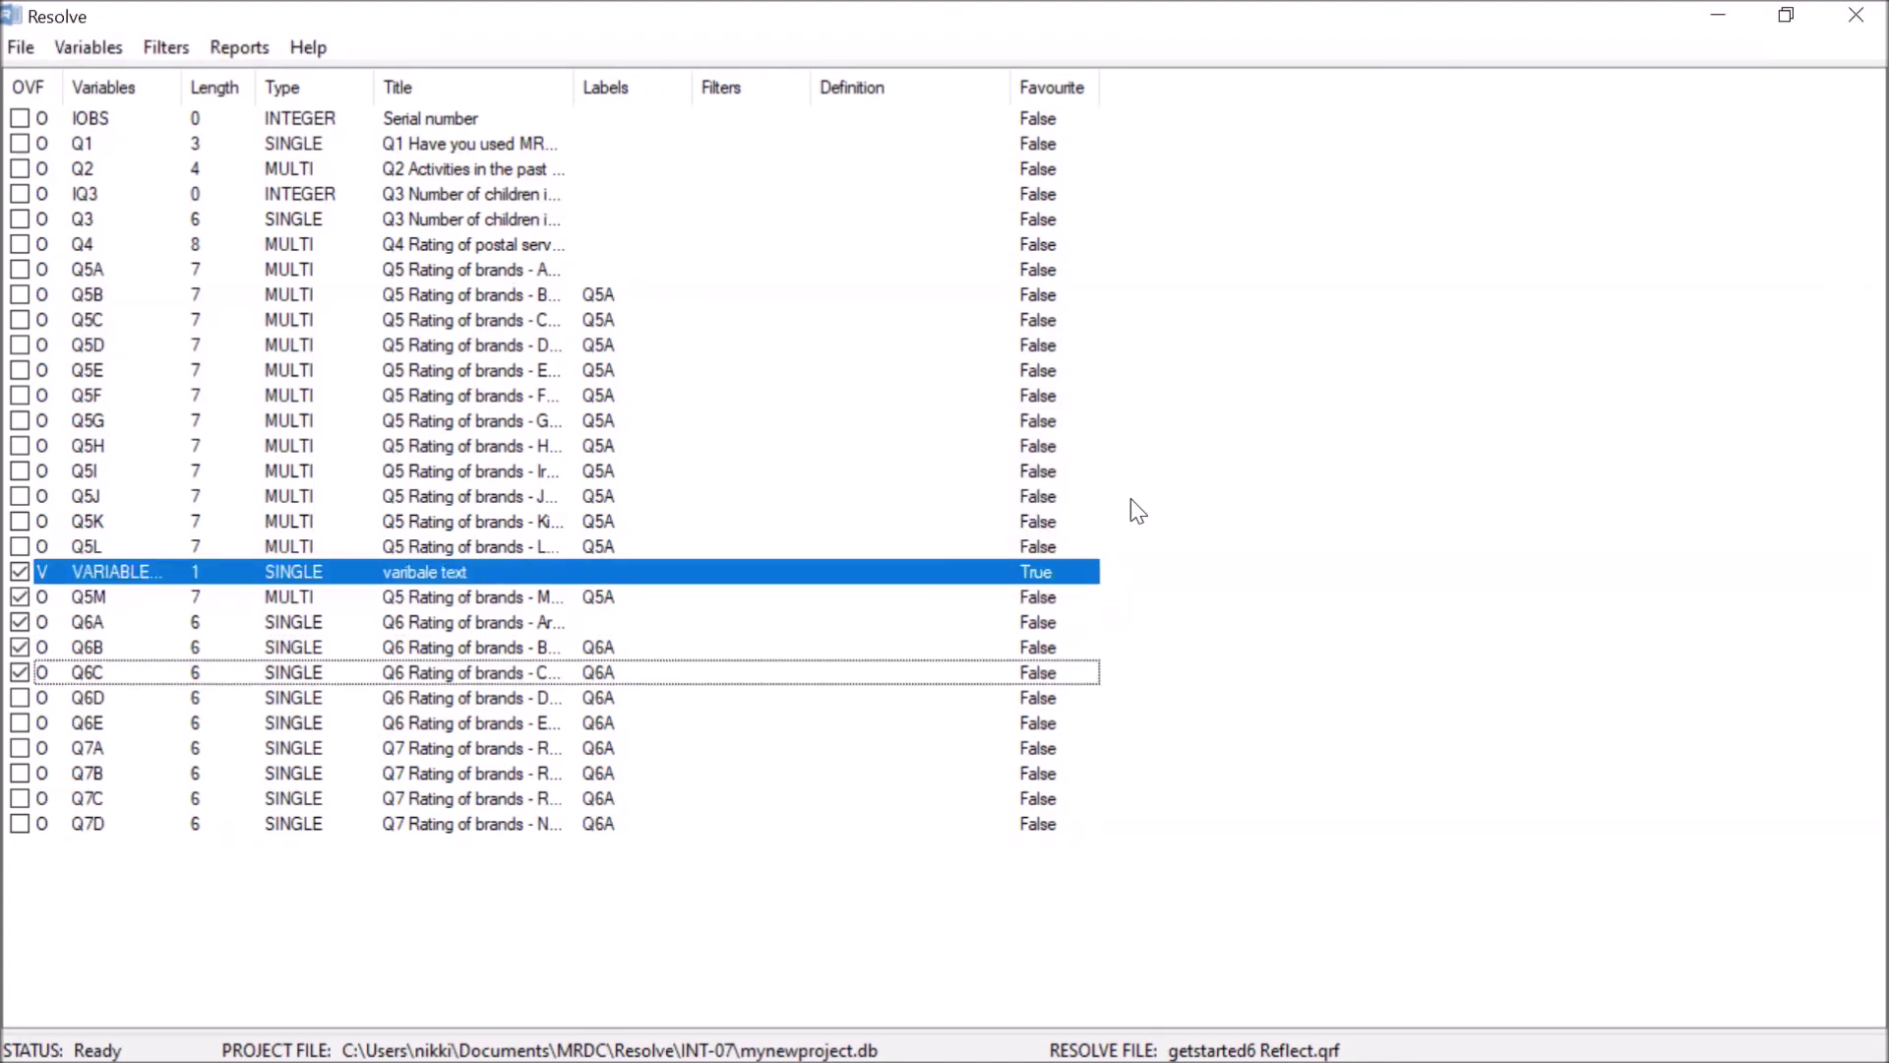
# View the variable list organized by group, and return it to the ungrouped view.
pyautogui.click(77, 47)
pyautogui.moveTo(161, 185)
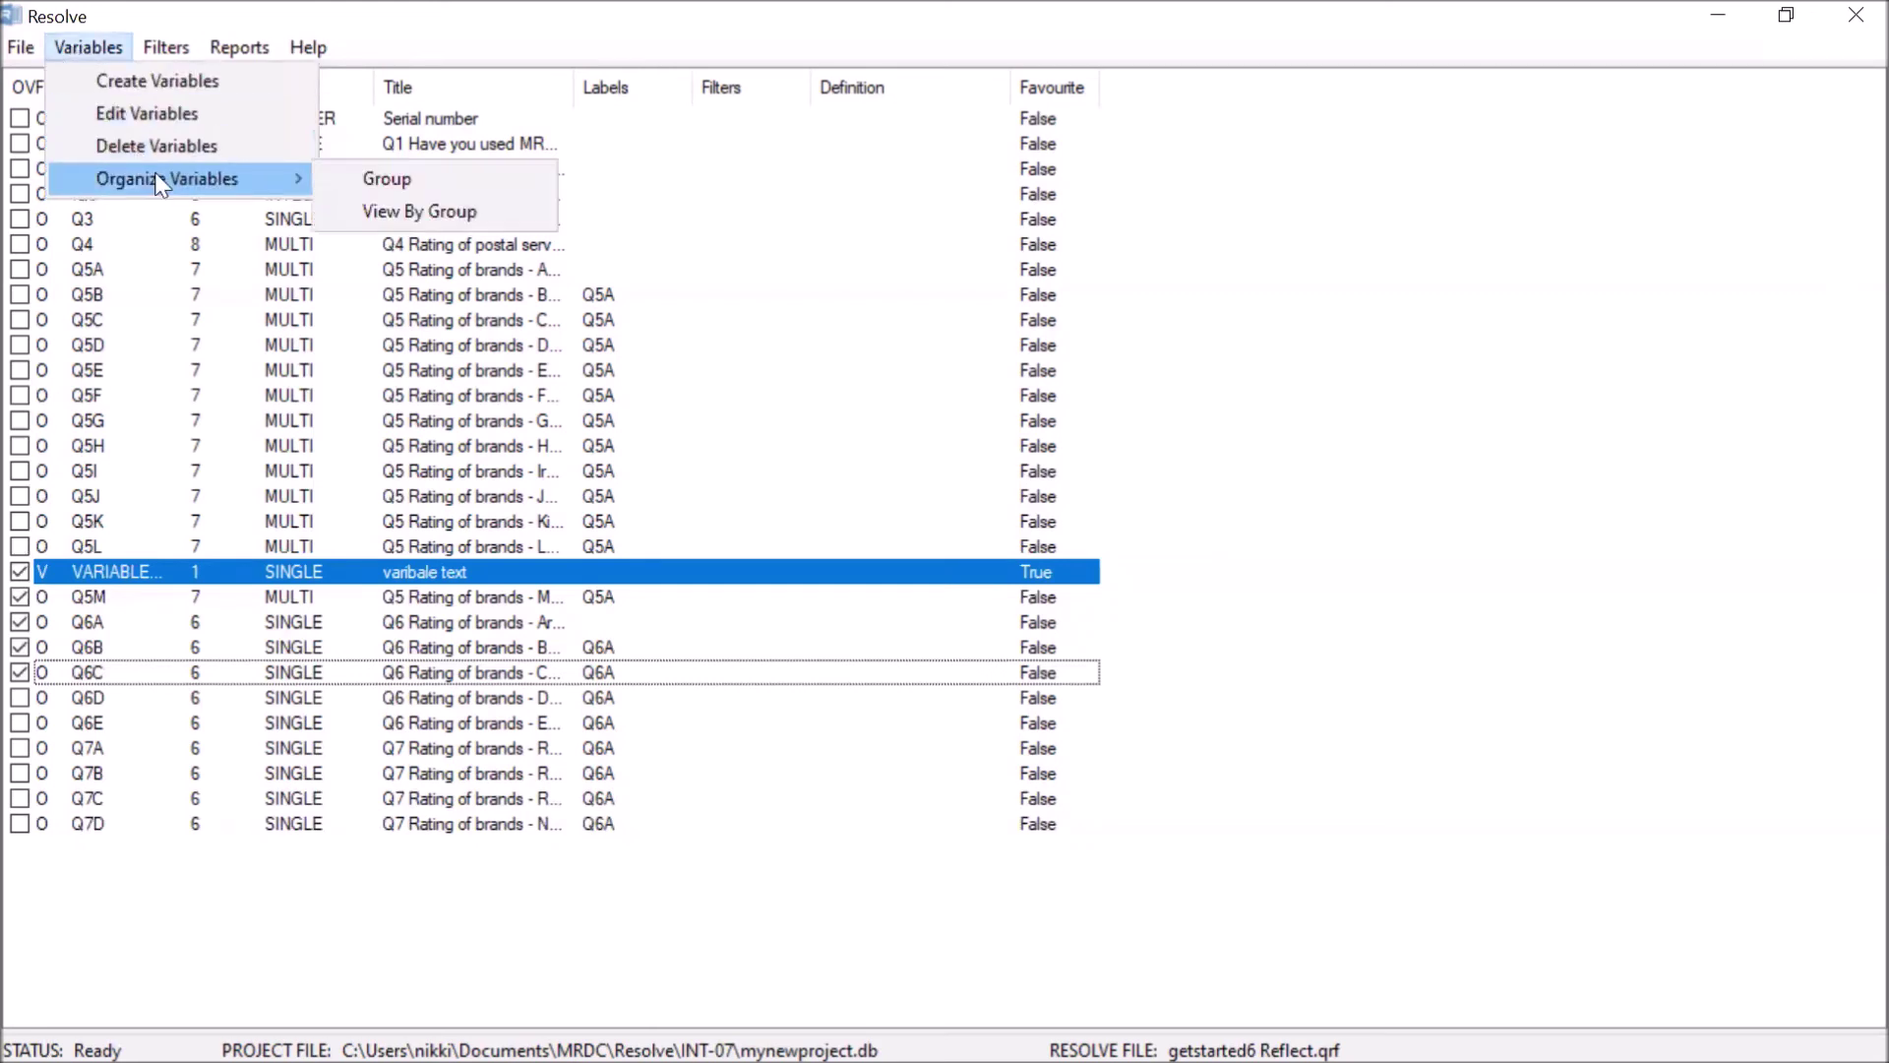
pyautogui.click(402, 213)
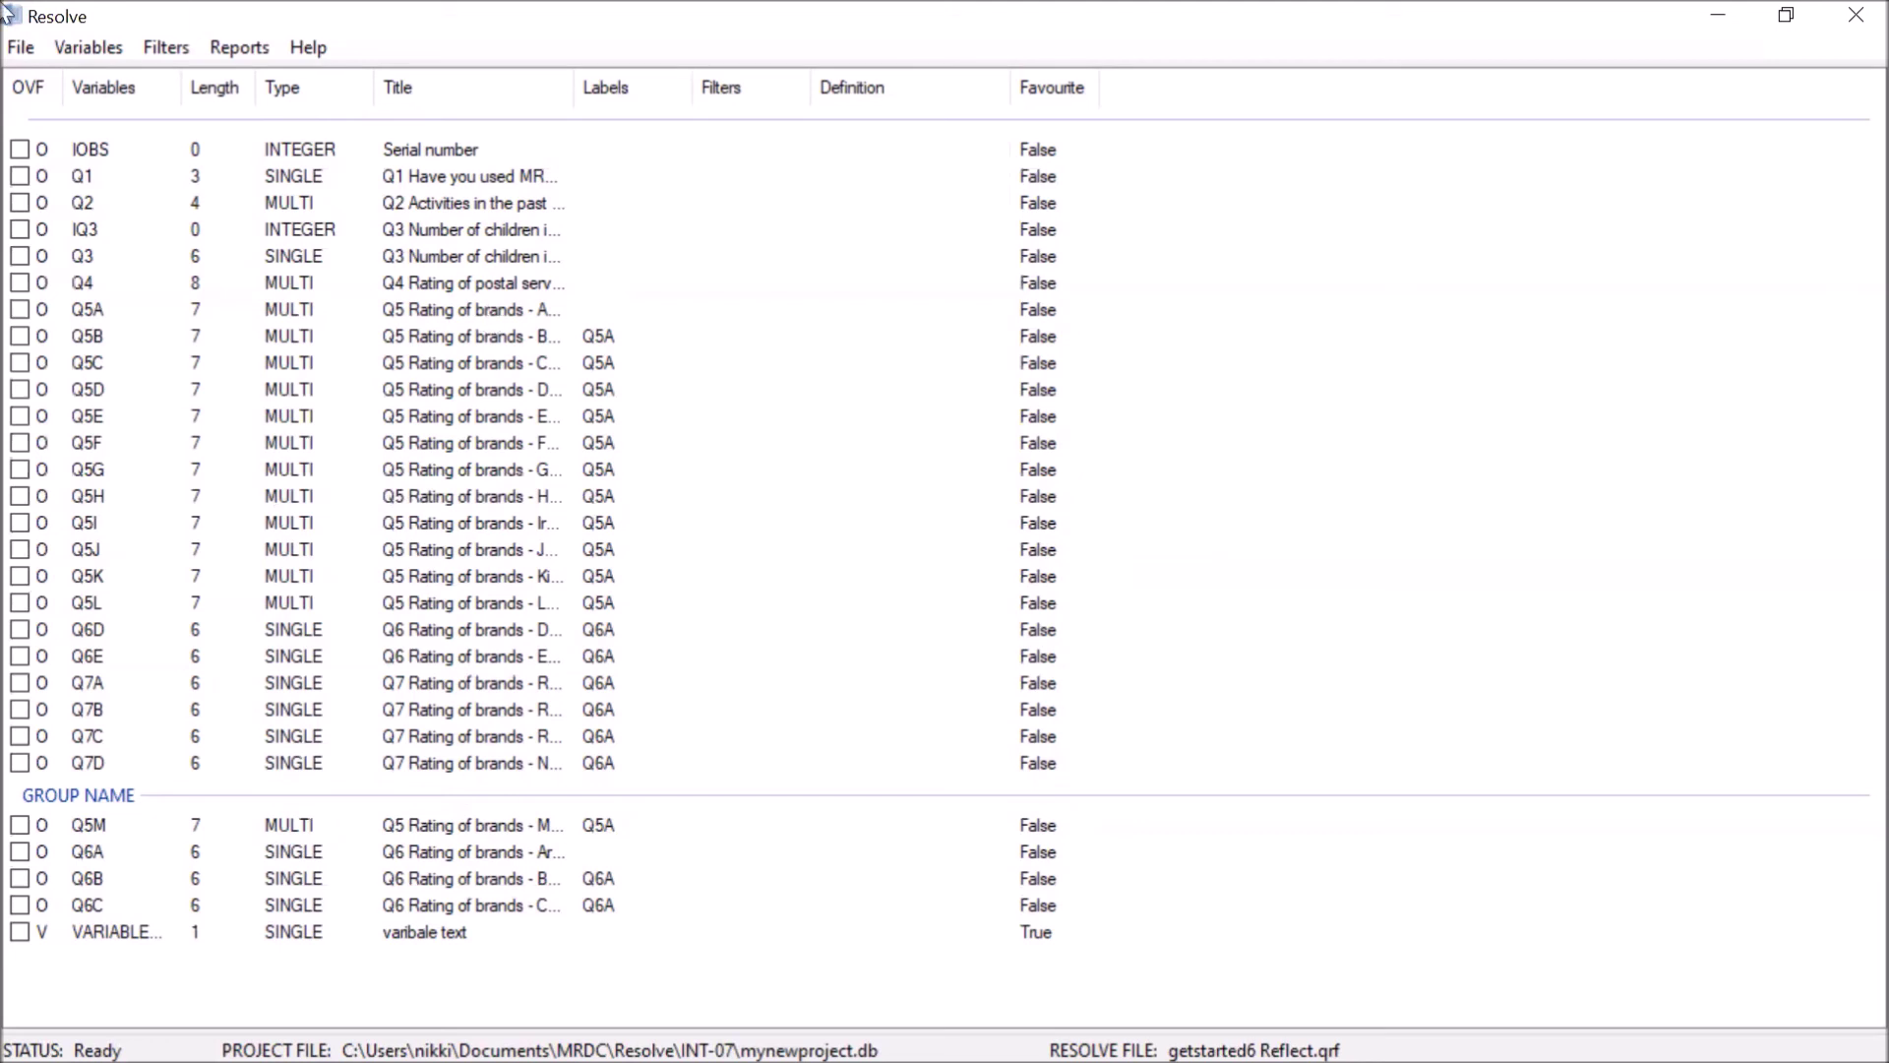
pyautogui.click(96, 45)
pyautogui.moveTo(168, 183)
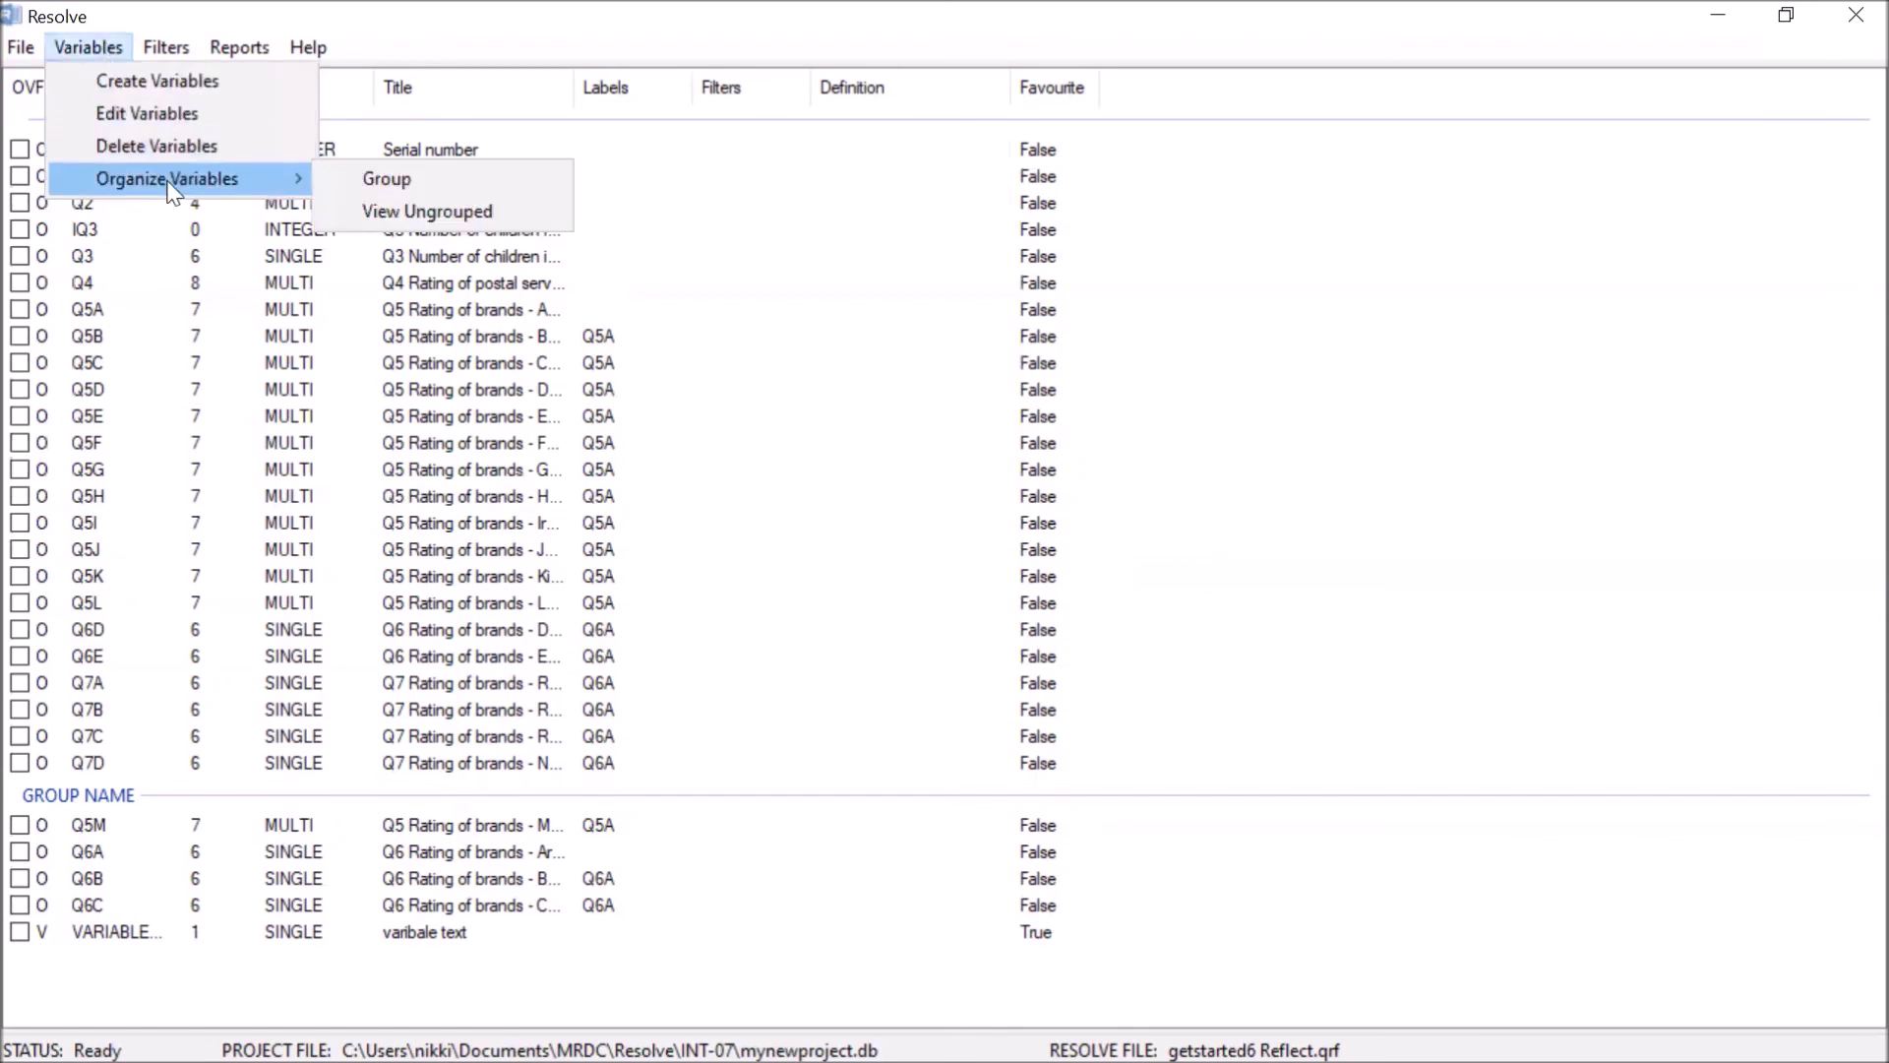
pyautogui.click(407, 210)
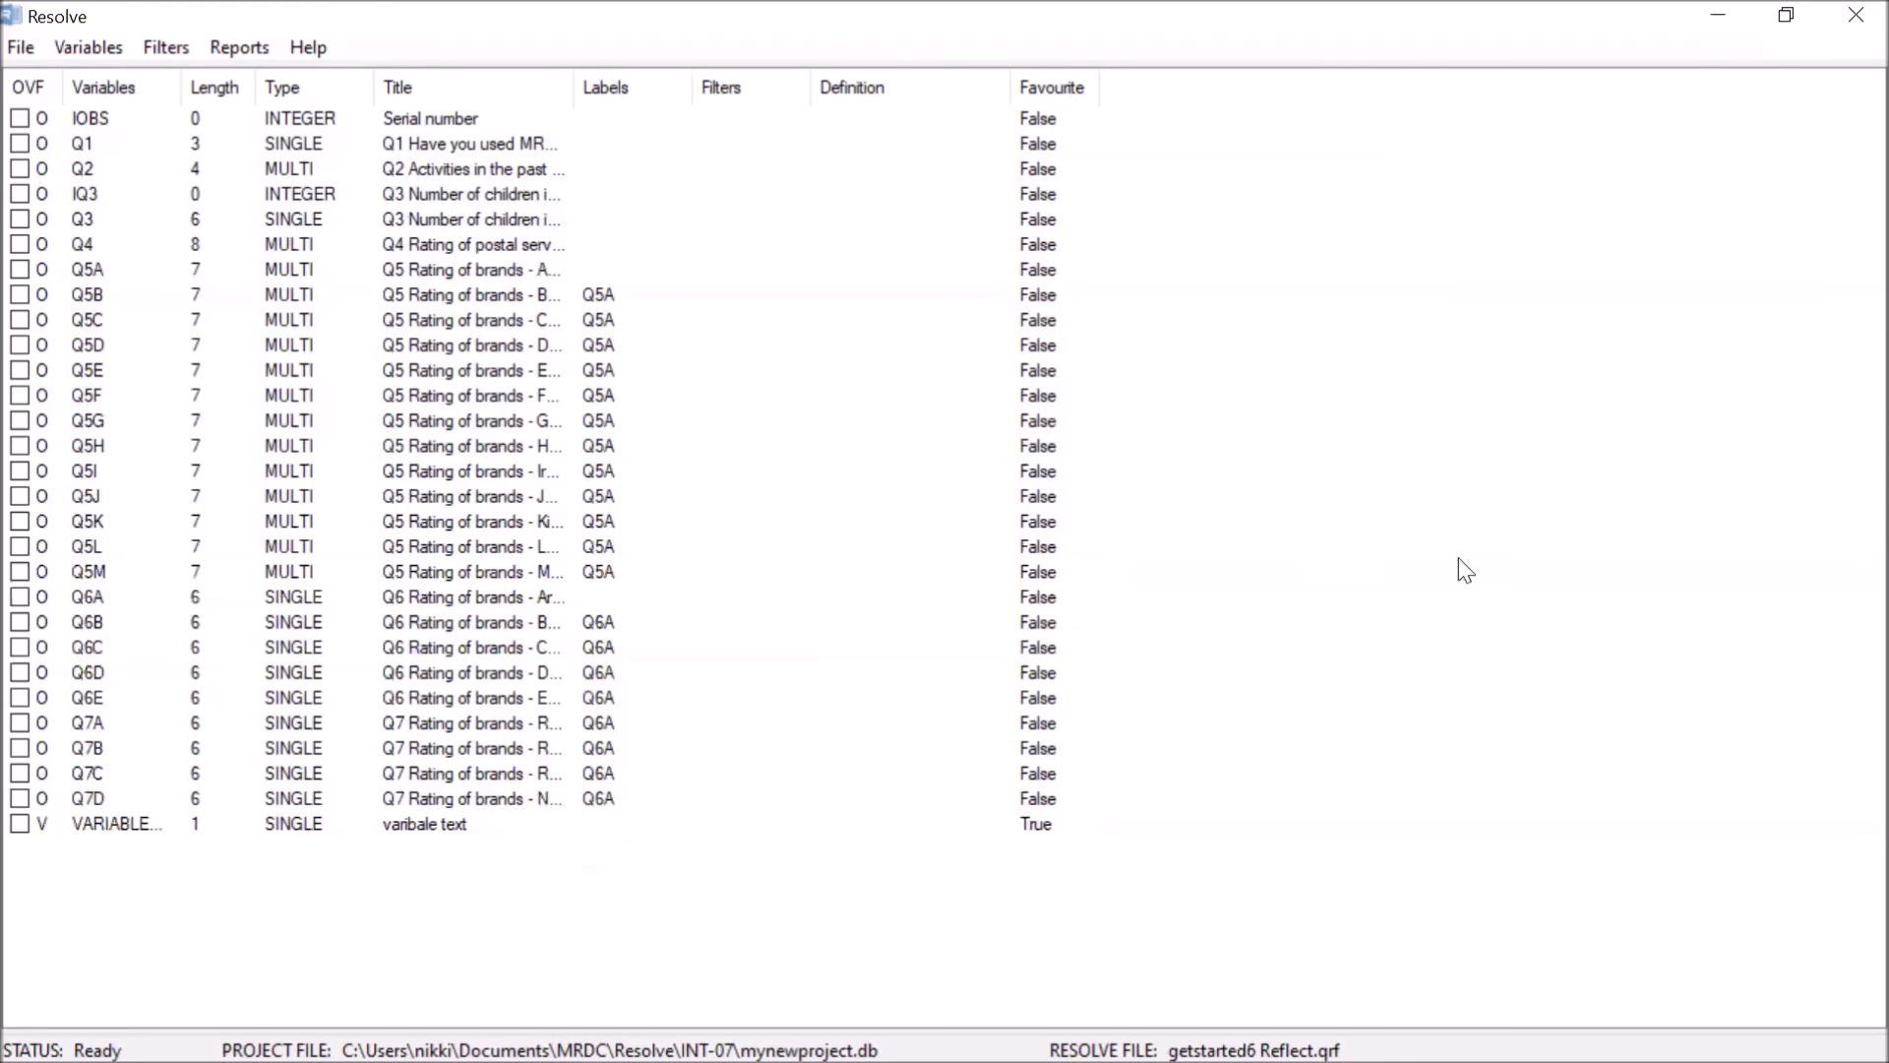